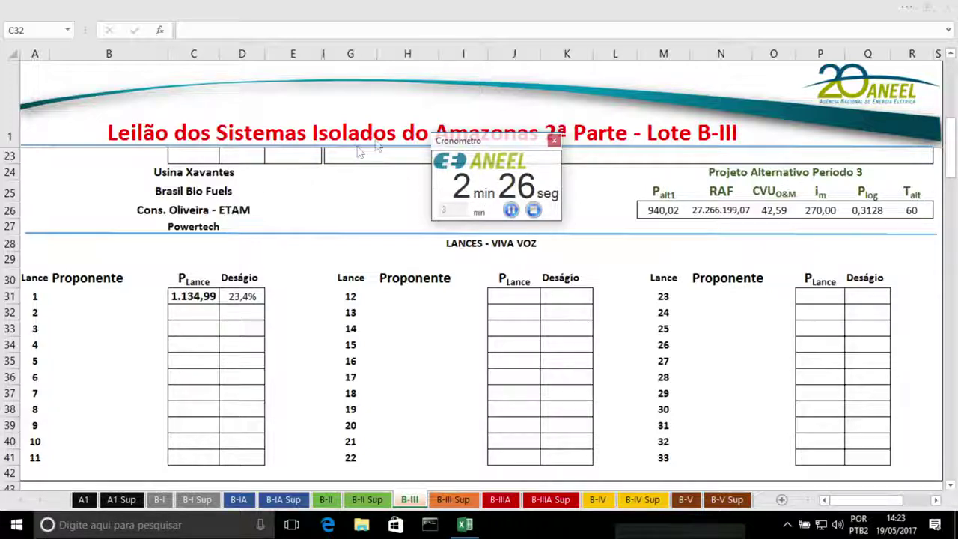
# Record bid 1 by copying Cons. Oliveira - ETAM from the bidder list as proponent and setting its price to 1130
pyautogui.click(184, 211)
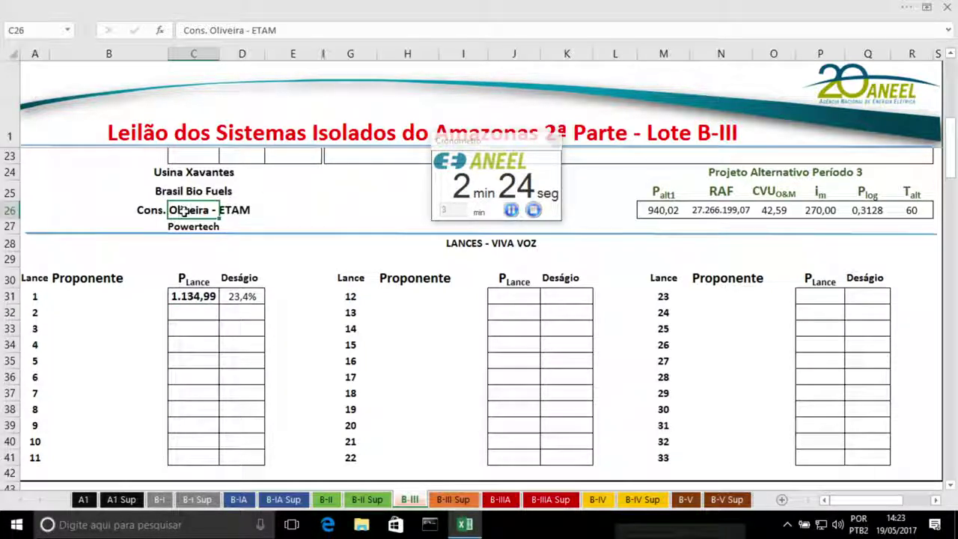
pyautogui.hotkey('ctrl', 'c')
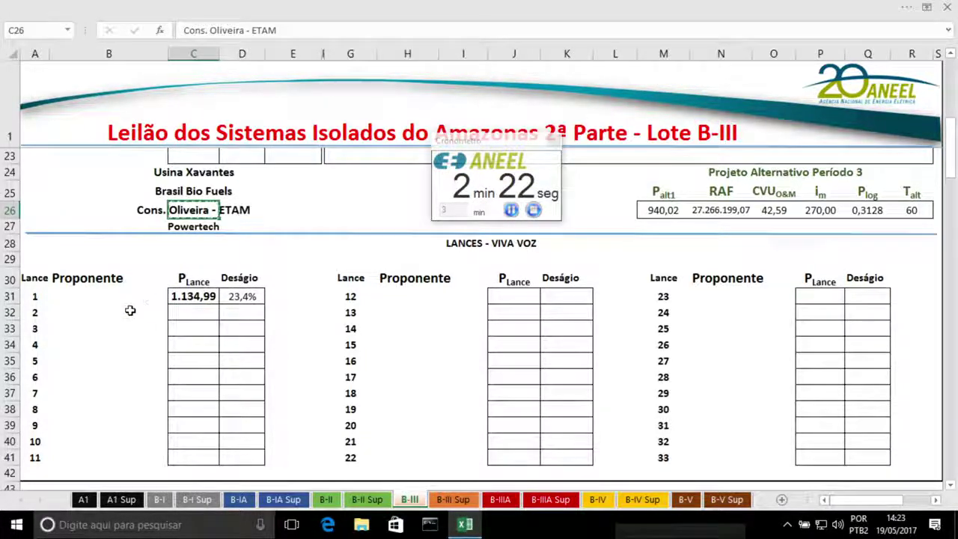
pyautogui.click(110, 297)
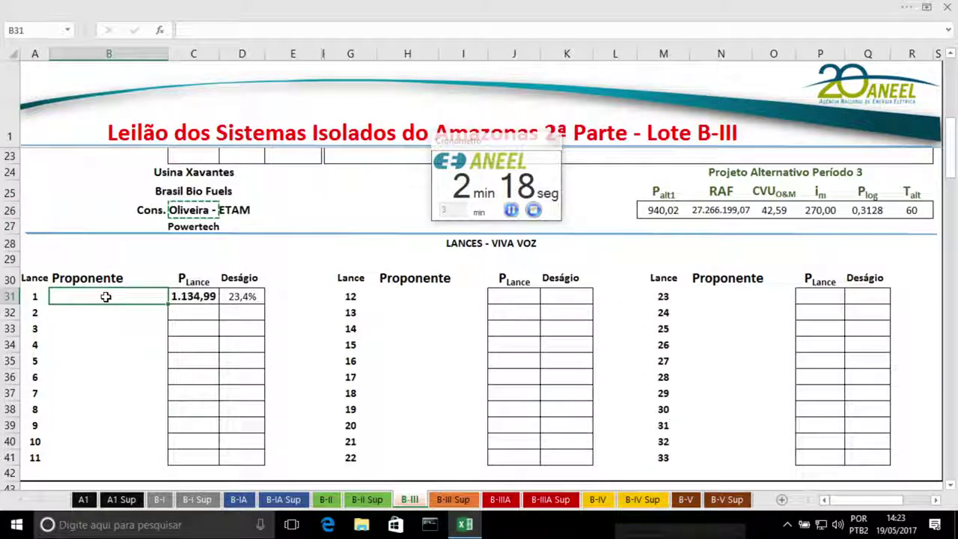
pyautogui.hotkey('ctrl', 'v')
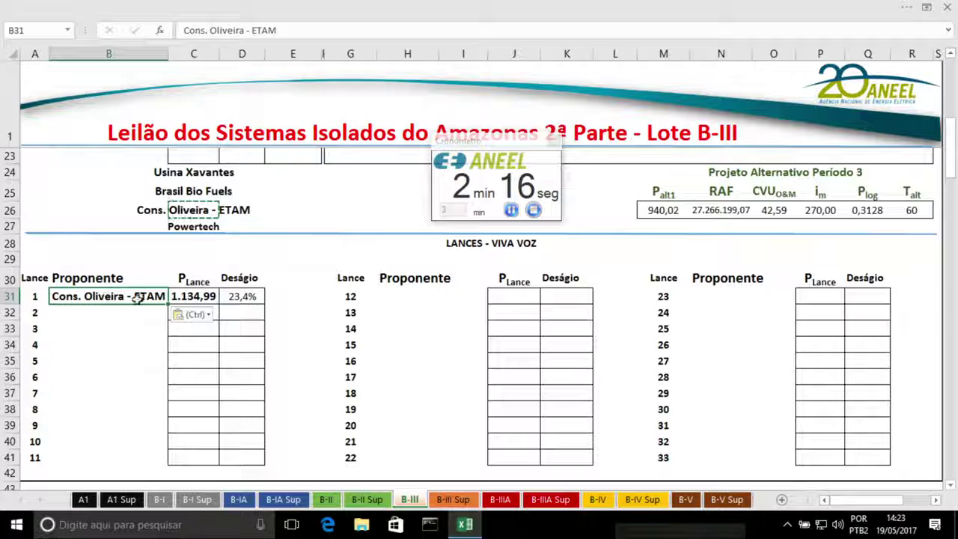
pyautogui.click(203, 296)
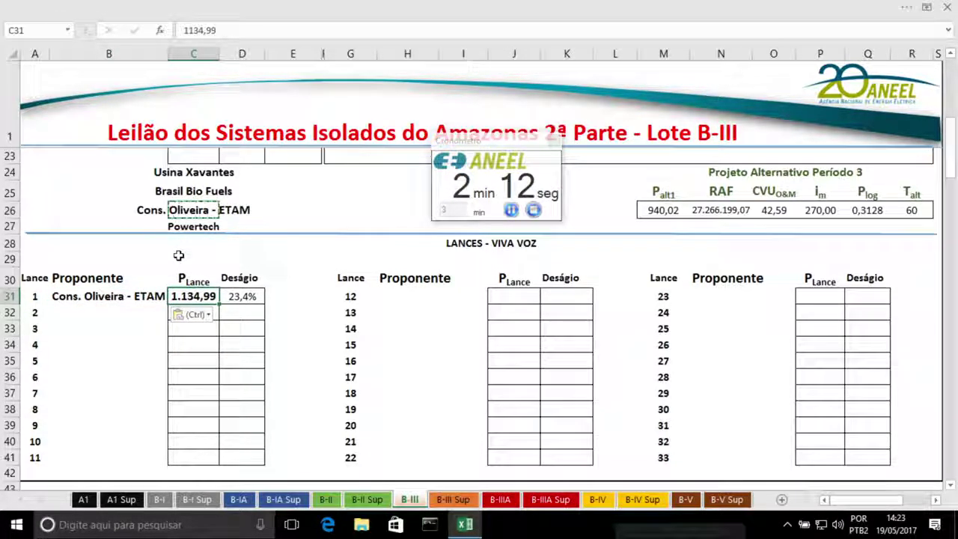
pyautogui.write('1130')
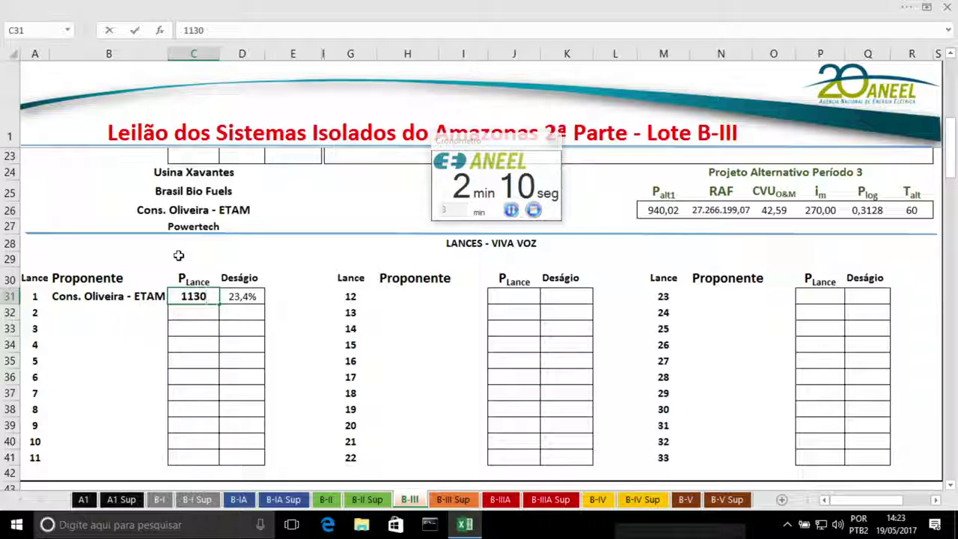
pyautogui.press('Return')
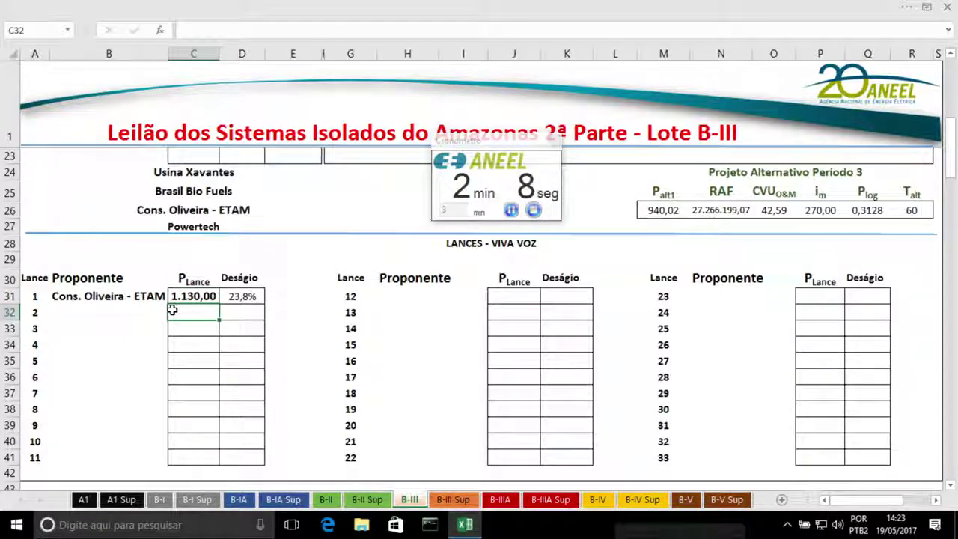
# Enter 1127 as the price of bid 2 and restart the 3-minute countdown
pyautogui.write('1127')
pyautogui.press('Return')
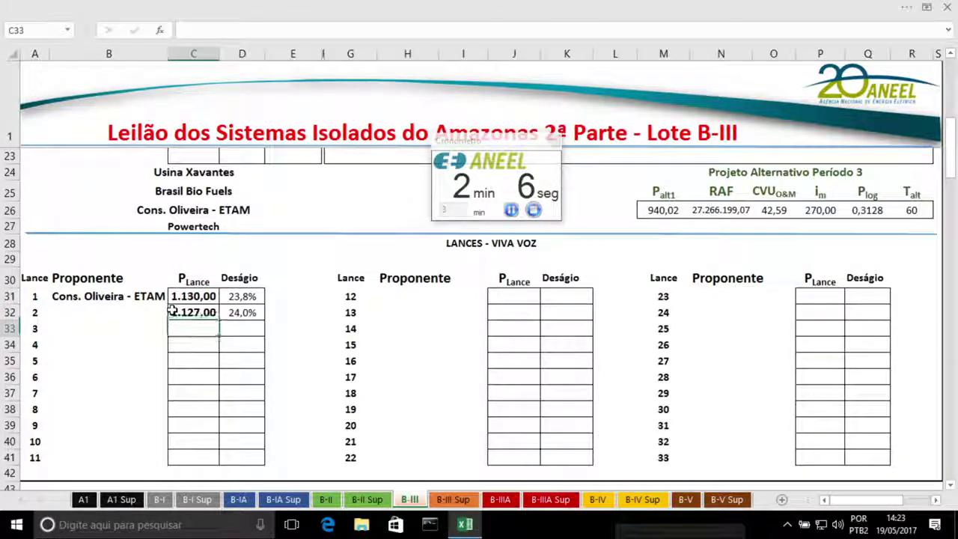
pyautogui.click(534, 210)
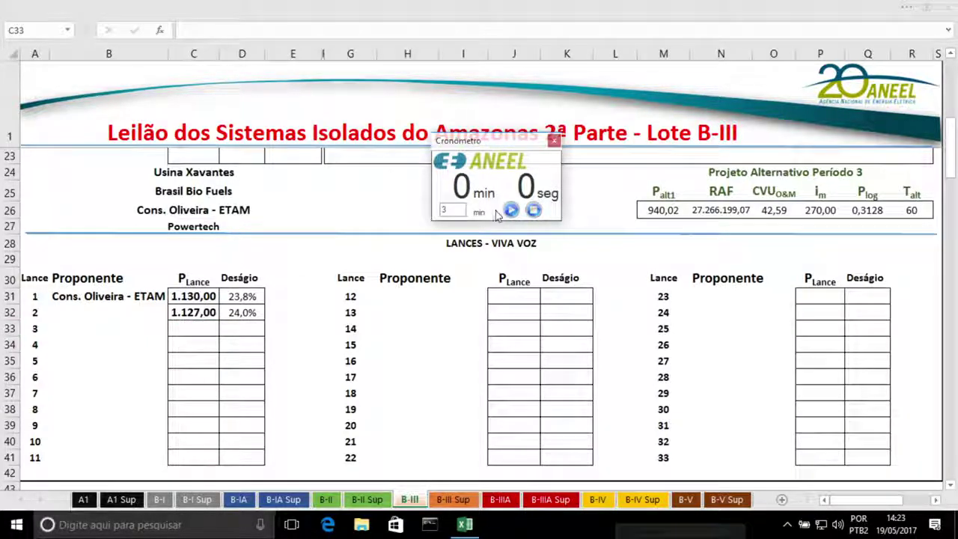
pyautogui.click(511, 211)
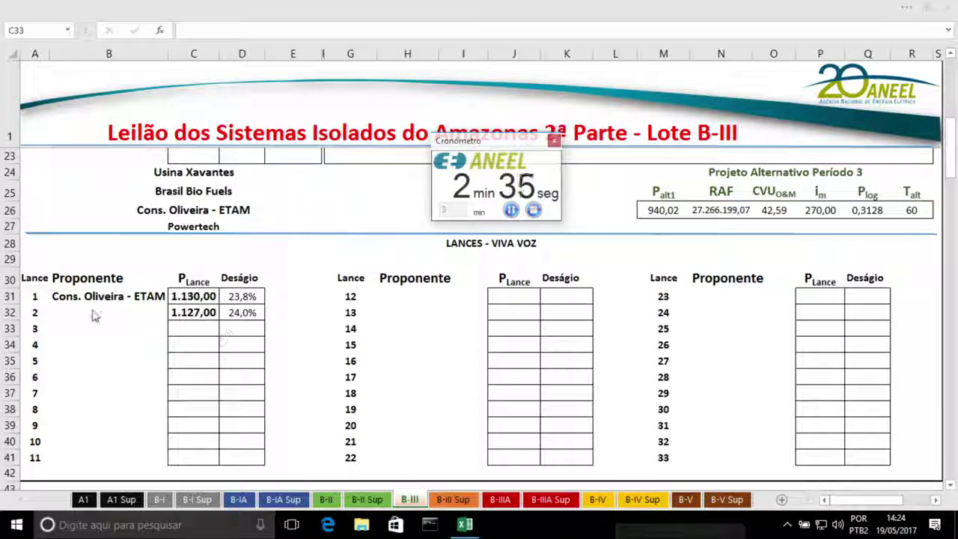
# Copy Usina Xavantes from the bidder list into the proponent cell of bid 2
pyautogui.click(192, 172)
pyautogui.click(192, 173)
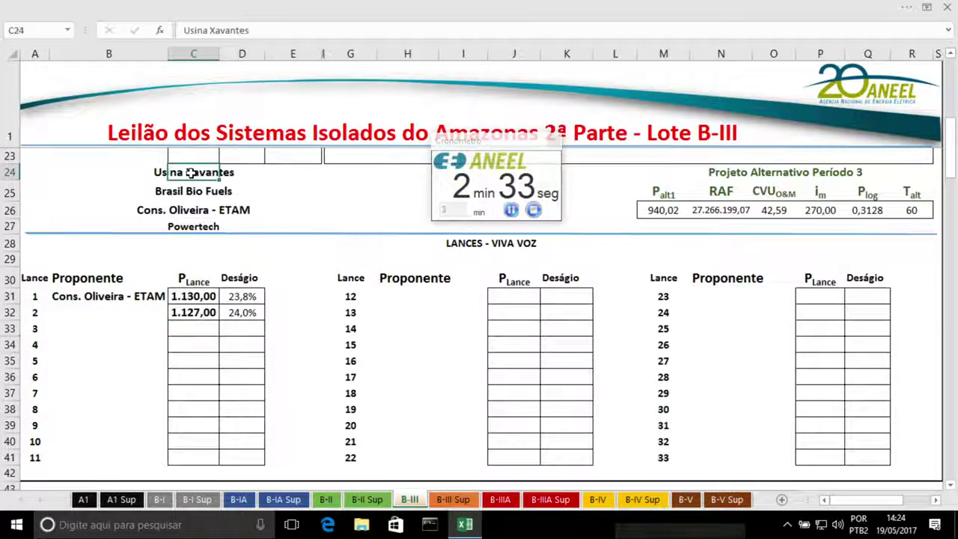
pyautogui.hotkey('ctrl', 'c')
pyautogui.click(105, 311)
pyautogui.hotkey('ctrl', 'v')
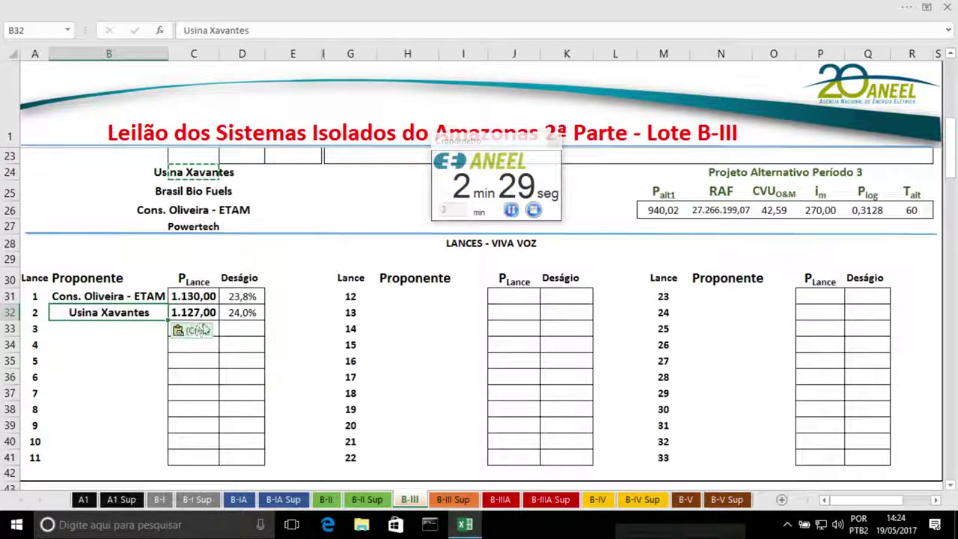
# Enter 1124 as the price of bid 3 and restart the 3-minute countdown
pyautogui.click(254, 333)
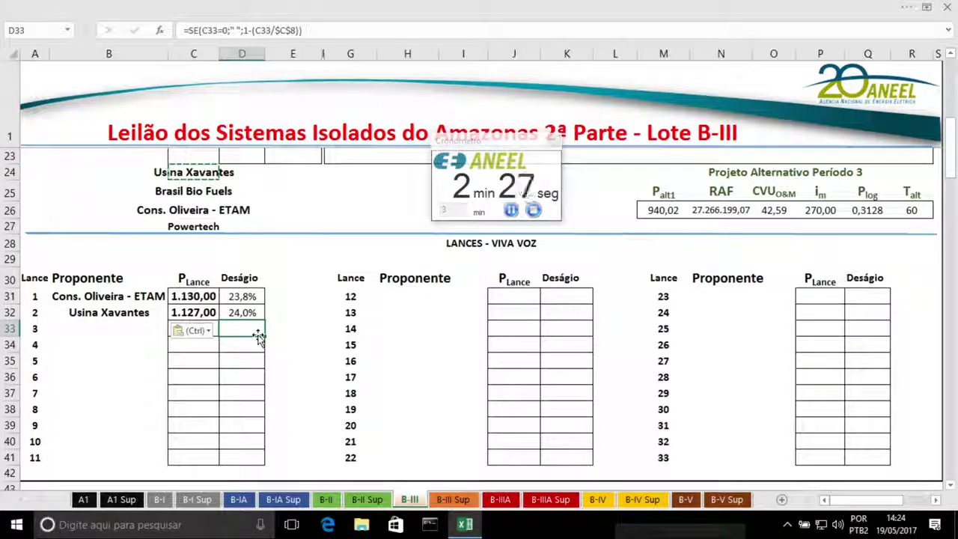
pyautogui.press('Left')
pyautogui.write('1134')
pyautogui.press('BackSpace')
pyautogui.press('BackSpace')
pyautogui.write('24')
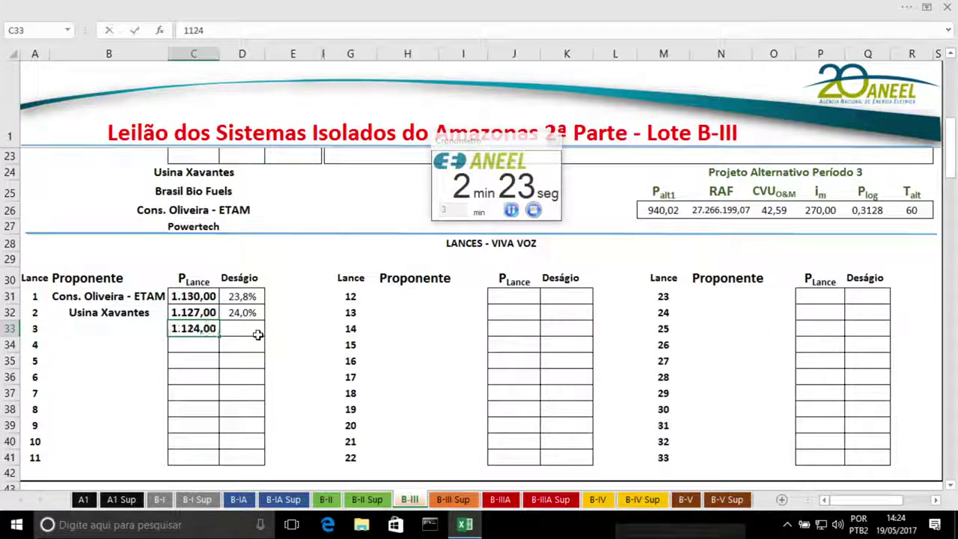
pyautogui.press('Return')
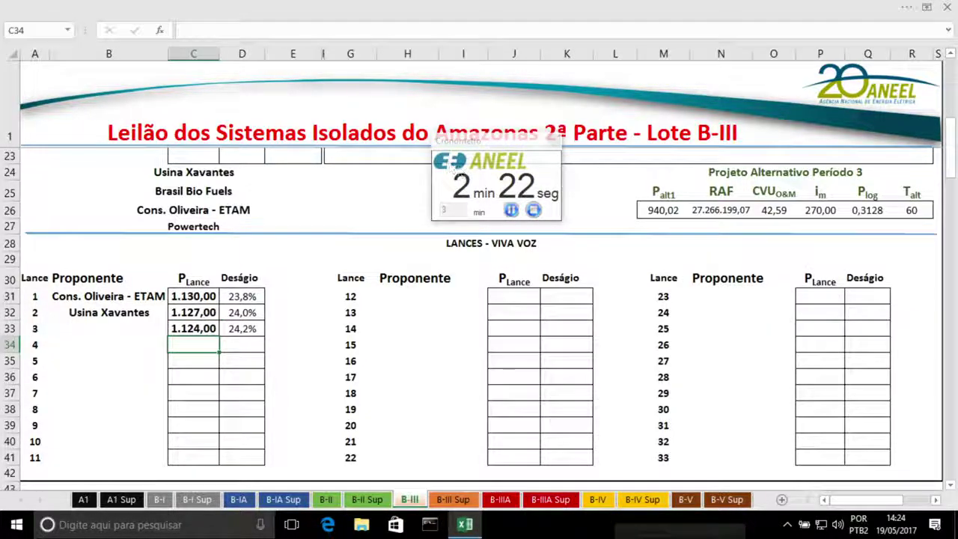
pyautogui.click(533, 211)
pyautogui.click(512, 210)
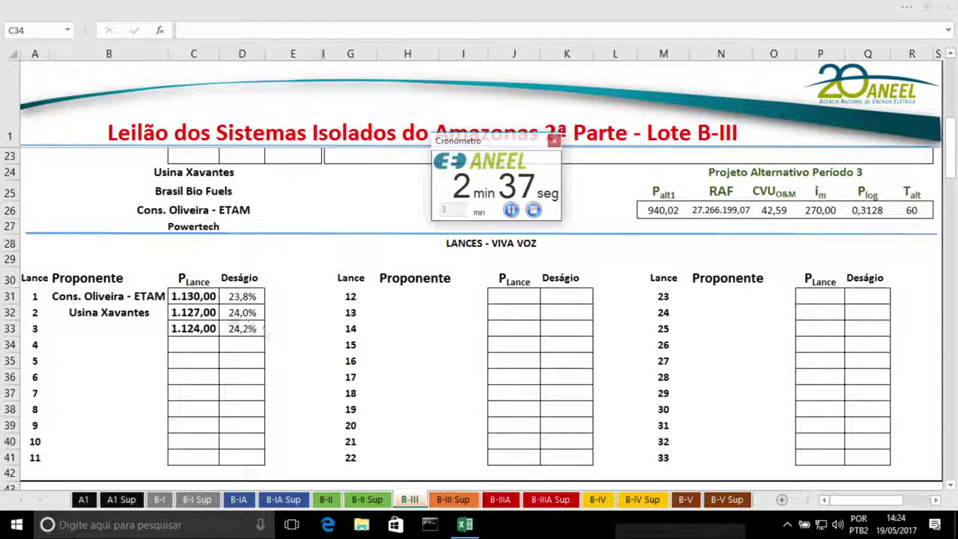
# Copy Brasil Bio Fuels from the bidder list as the proponent of bid 3 and set its price to 1123
pyautogui.click(180, 190)
pyautogui.click(176, 193)
pyautogui.hotkey('ctrl', 'c')
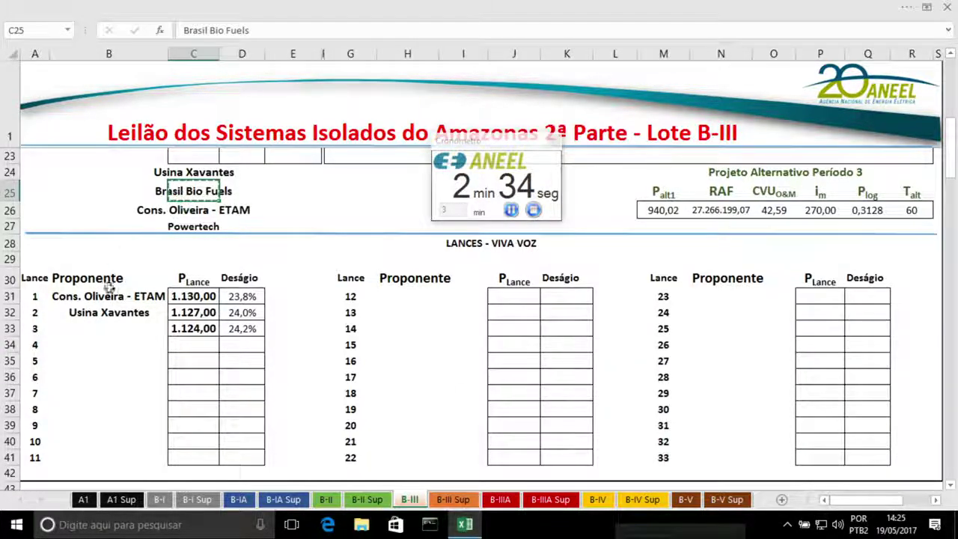
pyautogui.click(108, 327)
pyautogui.hotkey('ctrl', 'v')
pyautogui.click(187, 330)
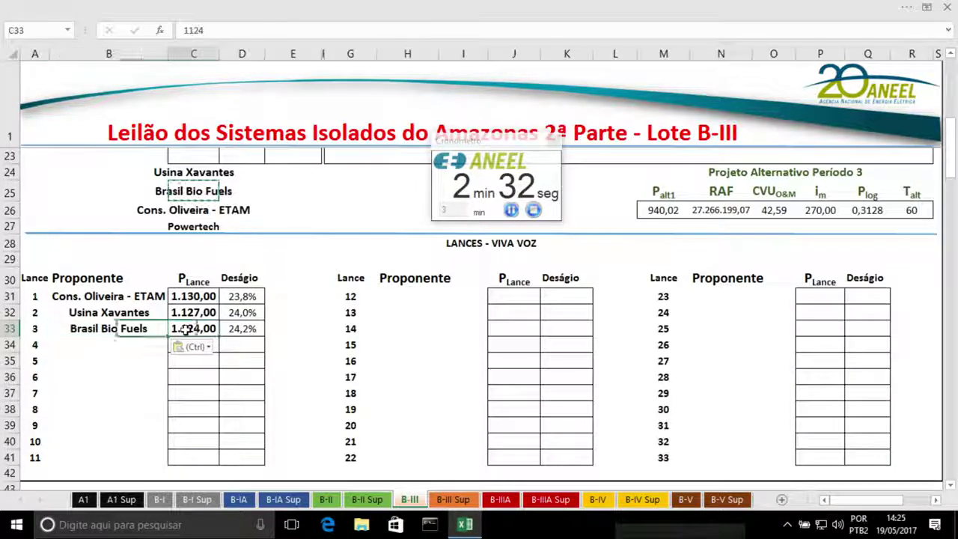
pyautogui.write('1.12')
pyautogui.write('3')
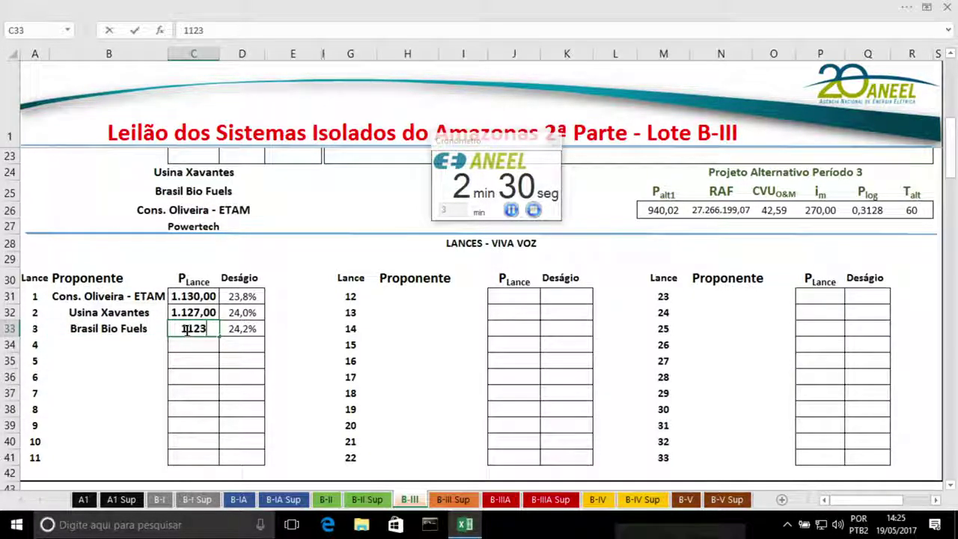
pyautogui.press('Return')
# Enter 1120 as the price of bid 4 and restart the 3-minute countdown
pyautogui.write('1120')
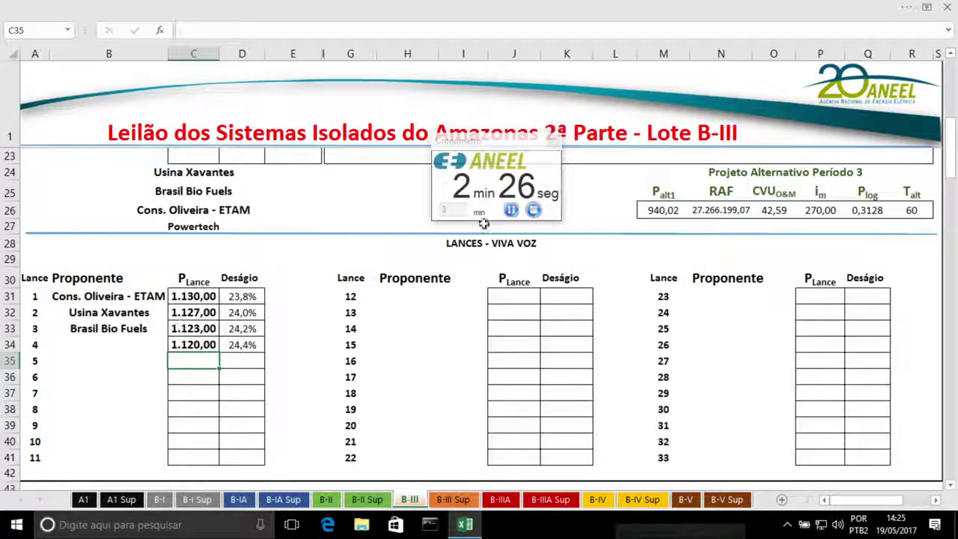
pyautogui.click(533, 209)
pyautogui.click(510, 210)
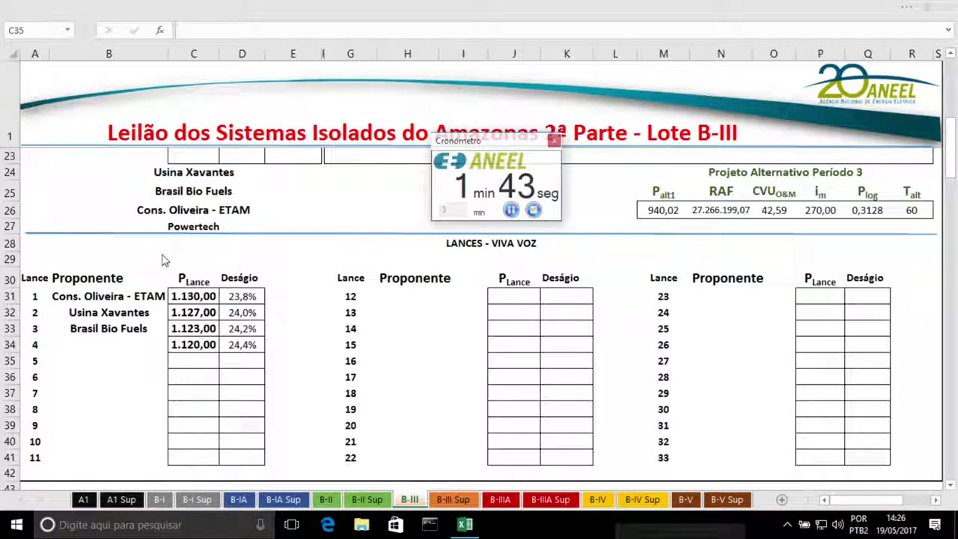
# Copy Powertech from the bidder list into the proponent cell of bid 4
pyautogui.click(187, 225)
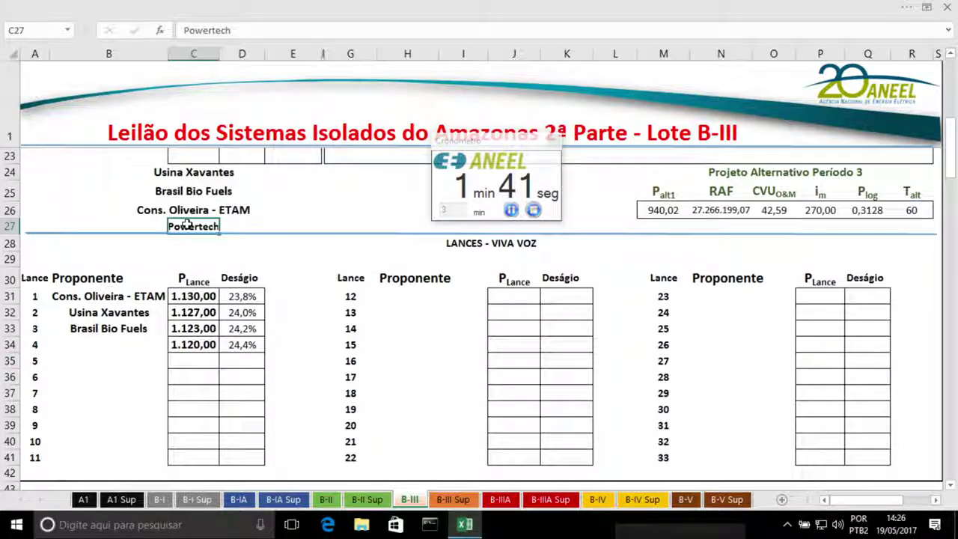
pyautogui.hotkey('ctrl', 'c')
pyautogui.click(109, 345)
pyautogui.hotkey('ctrl', 'v')
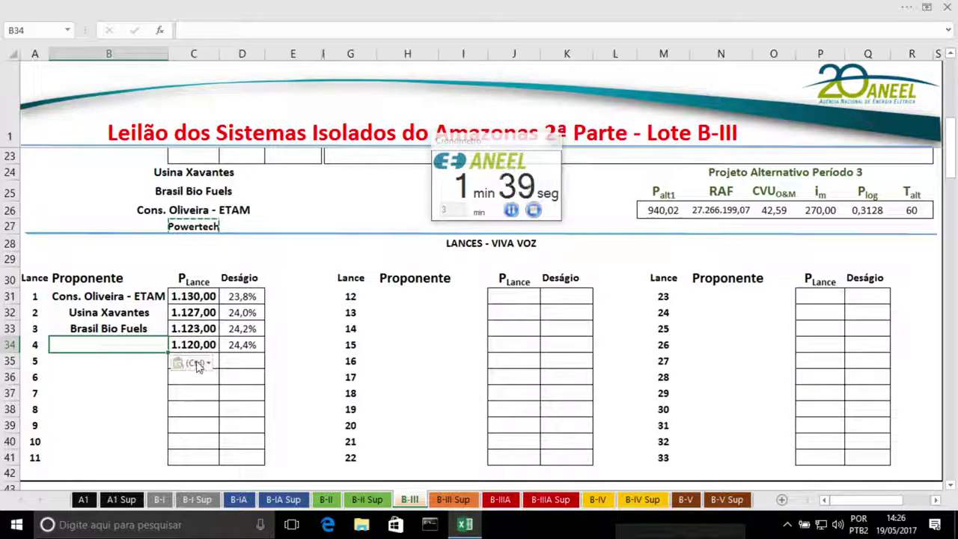
# Enter 1117 as the price of bid 5 and restart the 3-minute countdown
pyautogui.click(225, 360)
pyautogui.press('Left')
pyautogui.write('1.117')
pyautogui.press('Return')
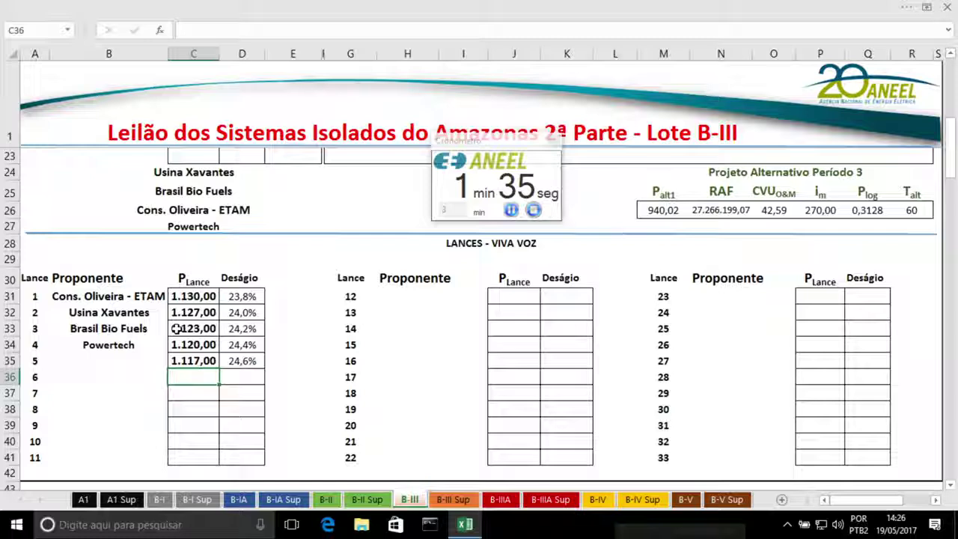
pyautogui.click(533, 210)
pyautogui.click(511, 210)
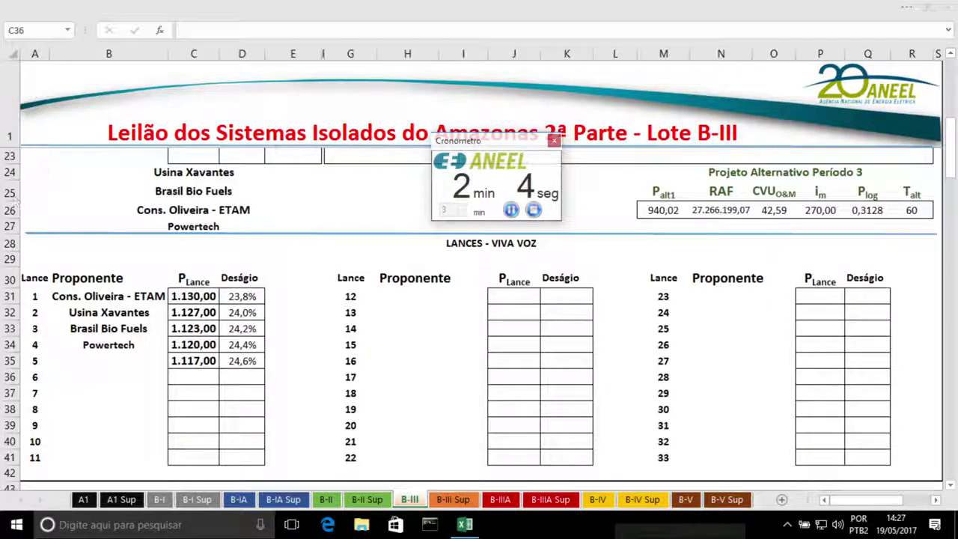
# Increase the font size of the Powertech proponent cell in bid 4 to match the names above it
pyautogui.click(79, 340)
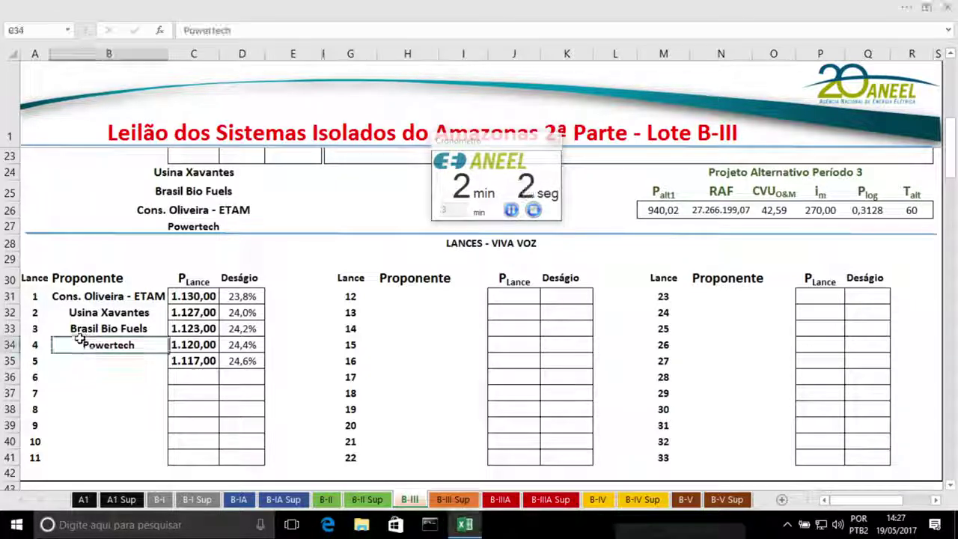
pyautogui.click(188, 9)
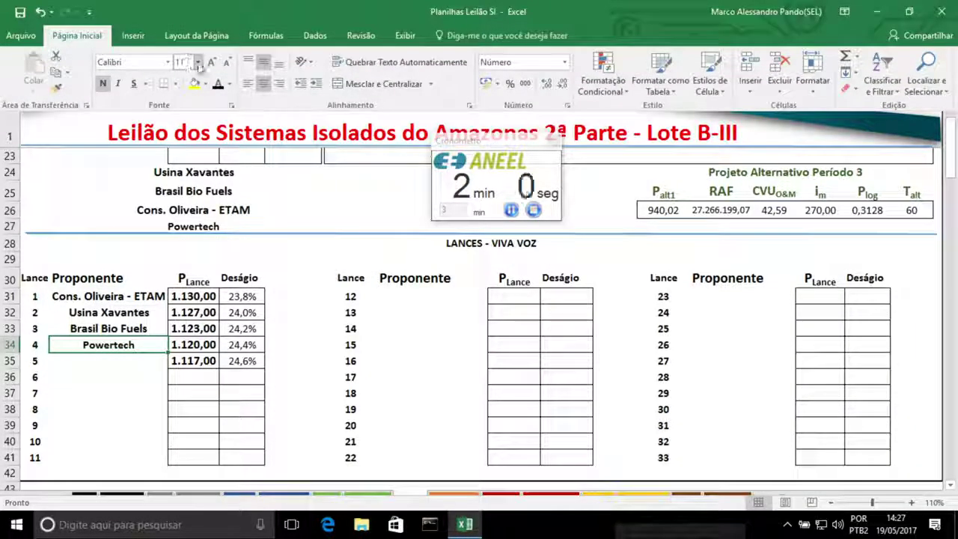
pyautogui.click(196, 62)
pyautogui.click(182, 127)
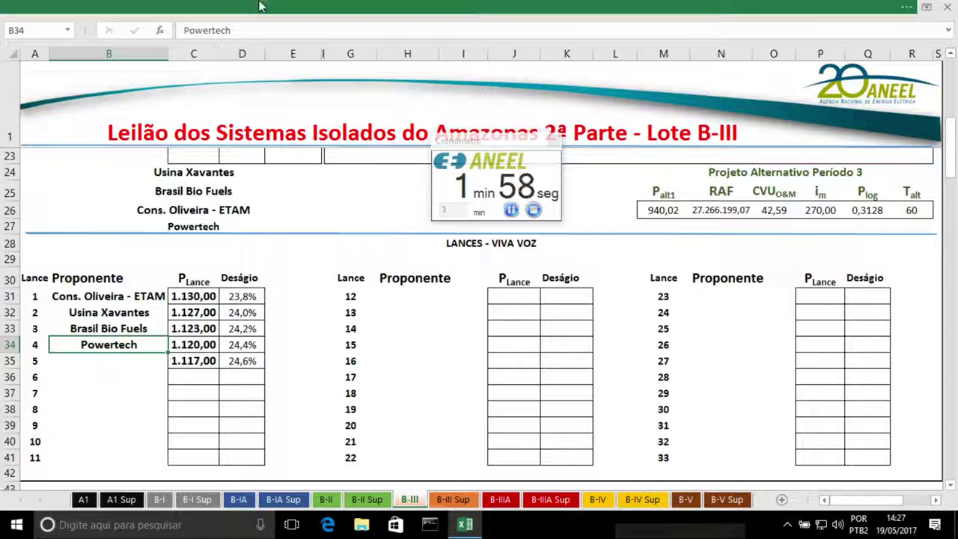
pyautogui.click(232, 315)
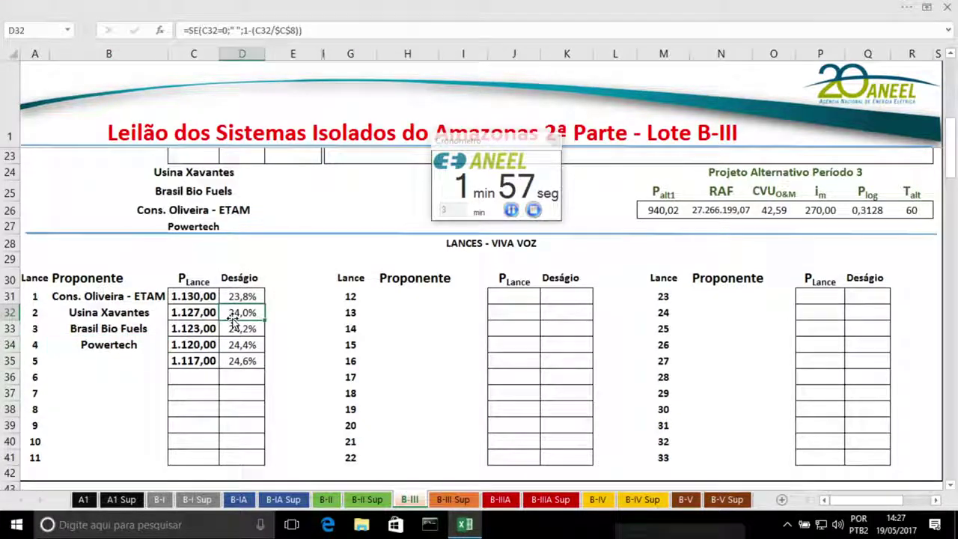
# Copy Cons. Oliveira - ETAM from bid 1 as the proponent of bid 5 and set its price to 1113
pyautogui.click(105, 359)
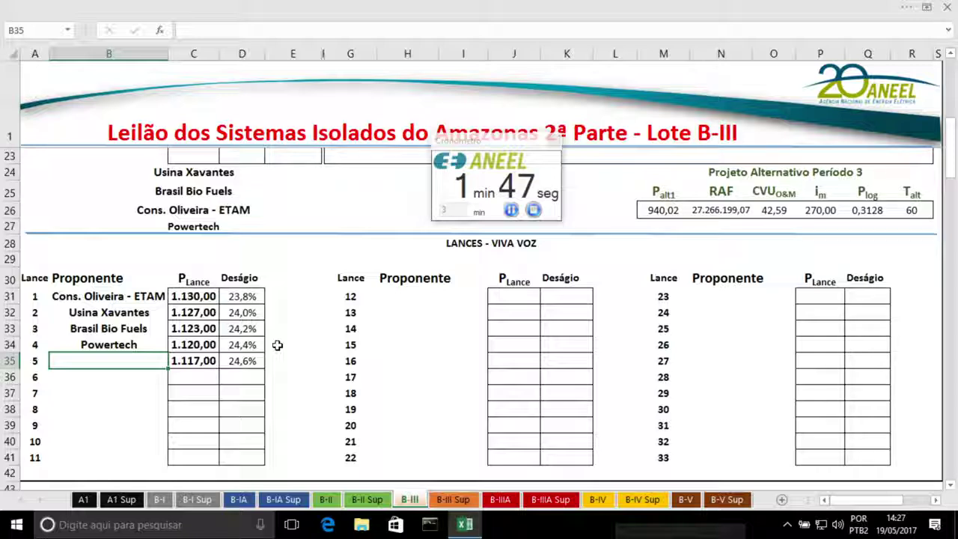
pyautogui.click(119, 312)
pyautogui.click(113, 297)
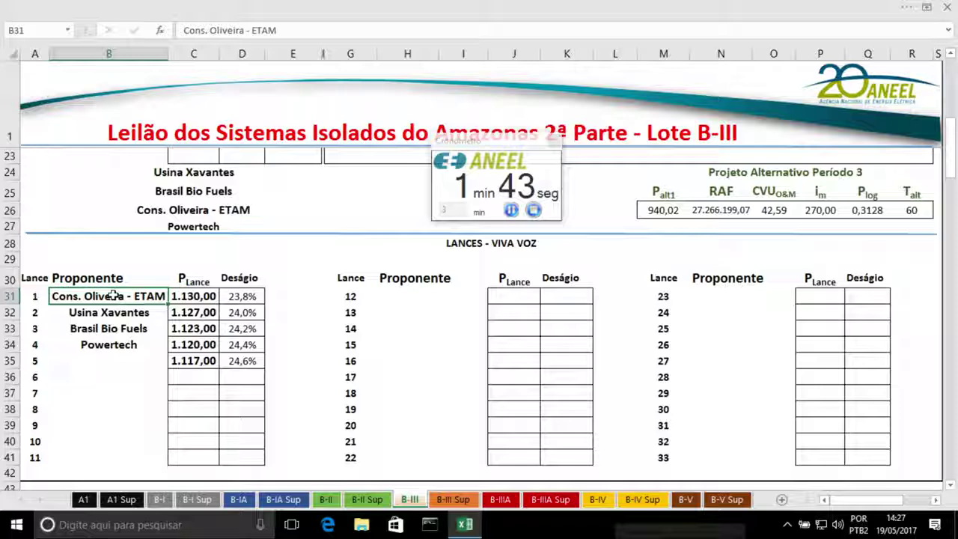
pyautogui.hotkey('ctrl', 'c')
pyautogui.press('Down')
pyautogui.press('Down')
pyautogui.press('Down')
pyautogui.press('Down')
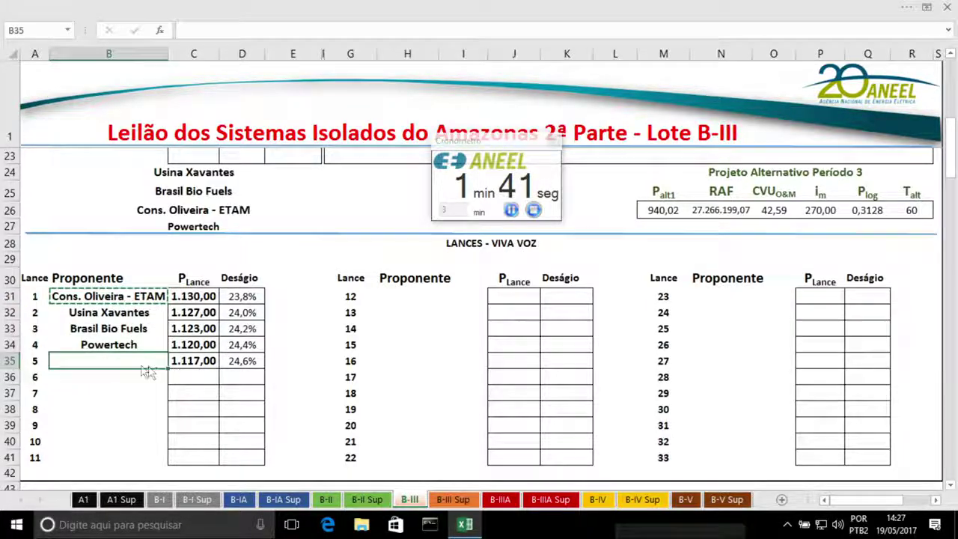
pyautogui.hotkey('ctrl', 'v')
pyautogui.click(189, 359)
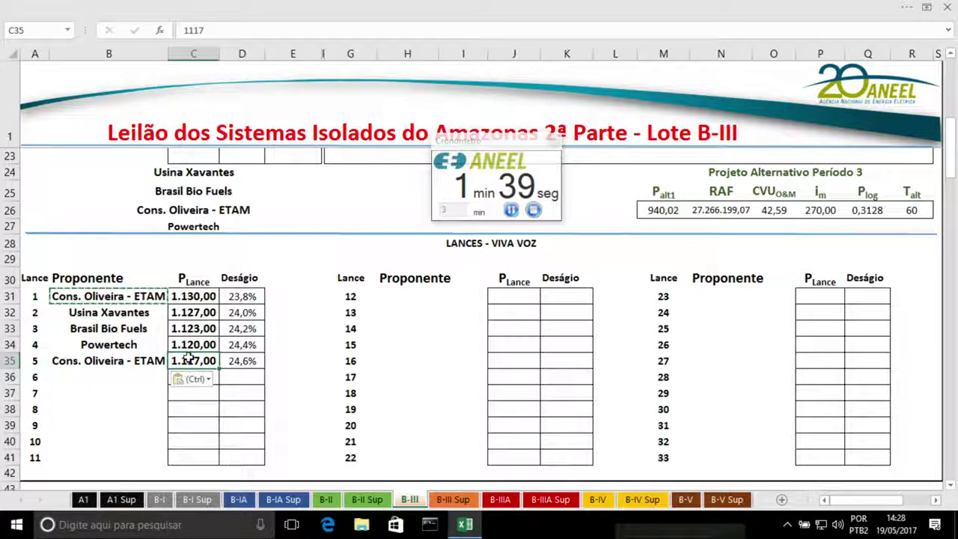
pyautogui.write('1113')
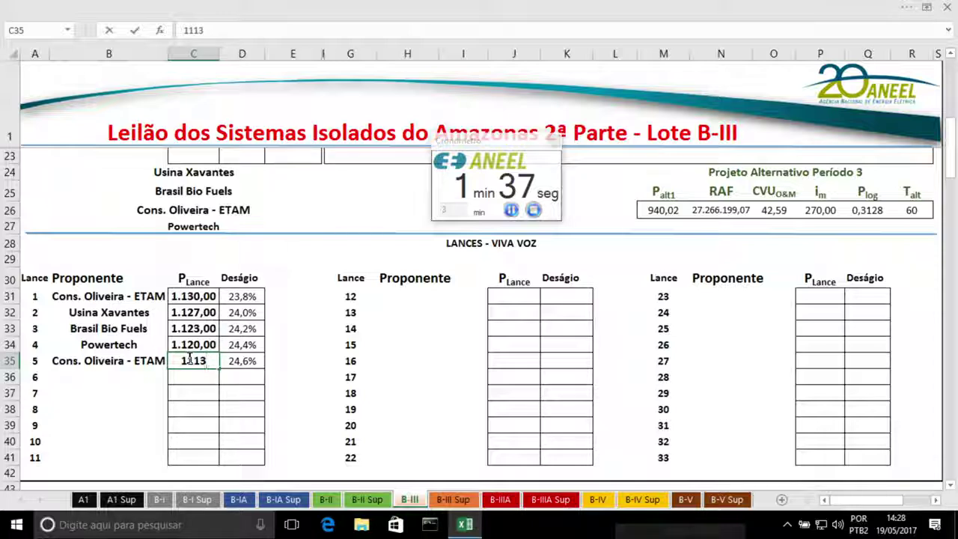
pyautogui.press('Return')
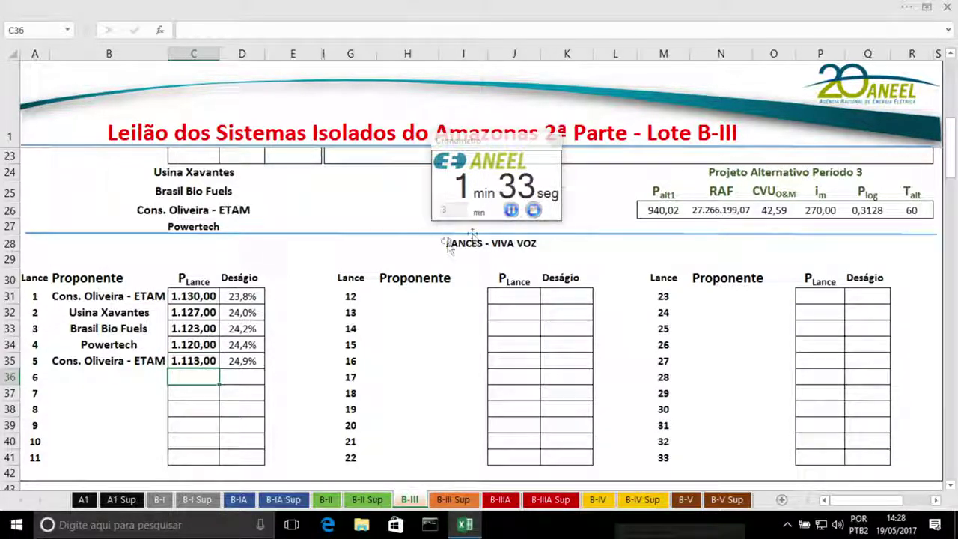
# Enter 1110 as the price of bid 6 and restart the 3-minute countdown
pyautogui.write('1')
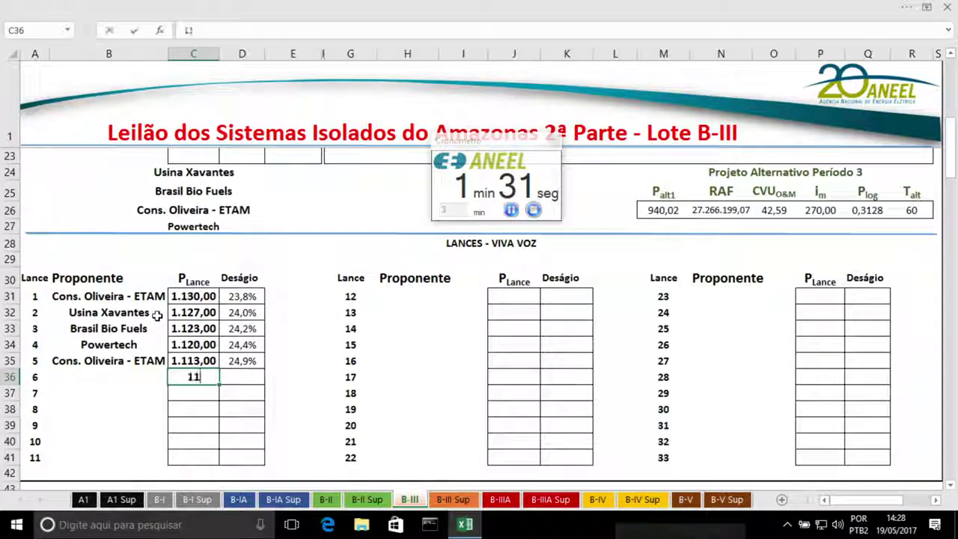
pyautogui.write('.110')
pyautogui.press('Return')
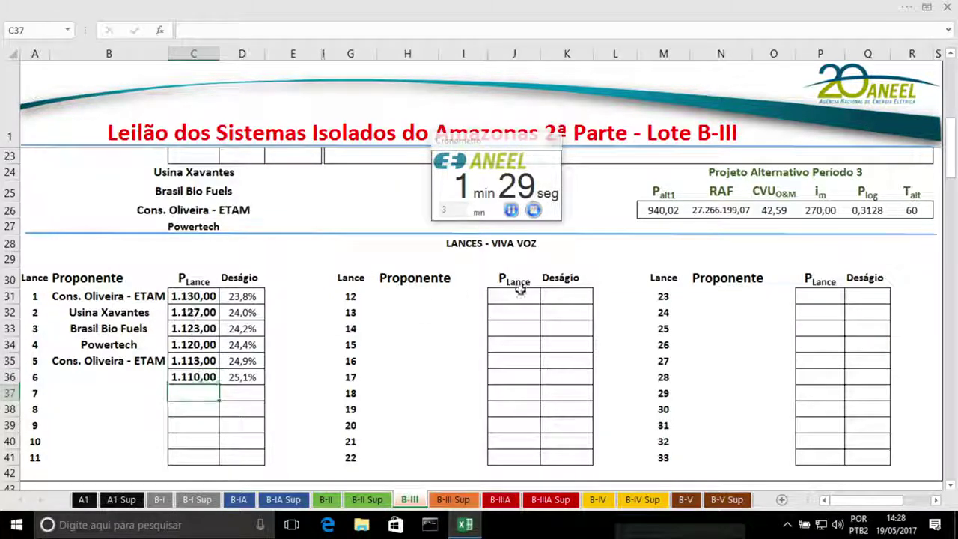
pyautogui.click(510, 211)
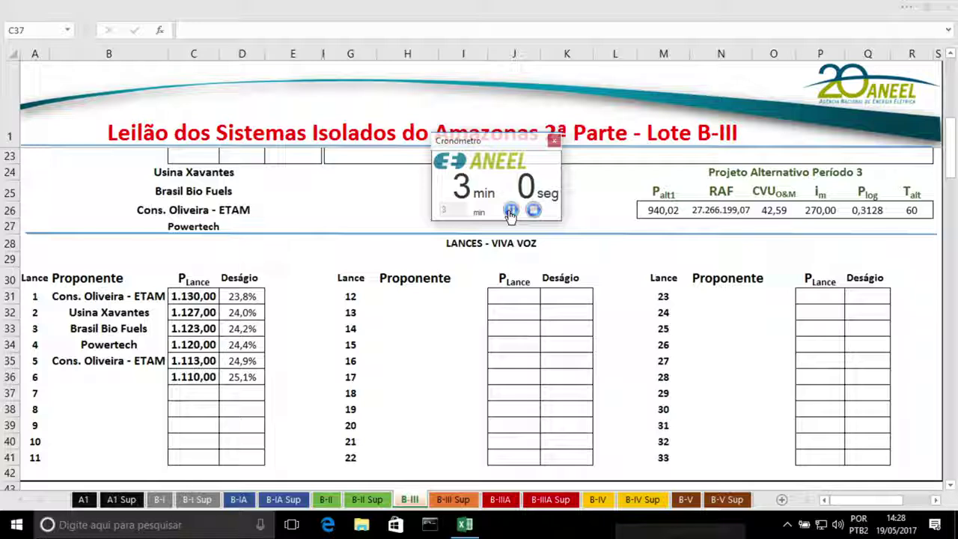
pyautogui.hotkey('alt', 'Tab')
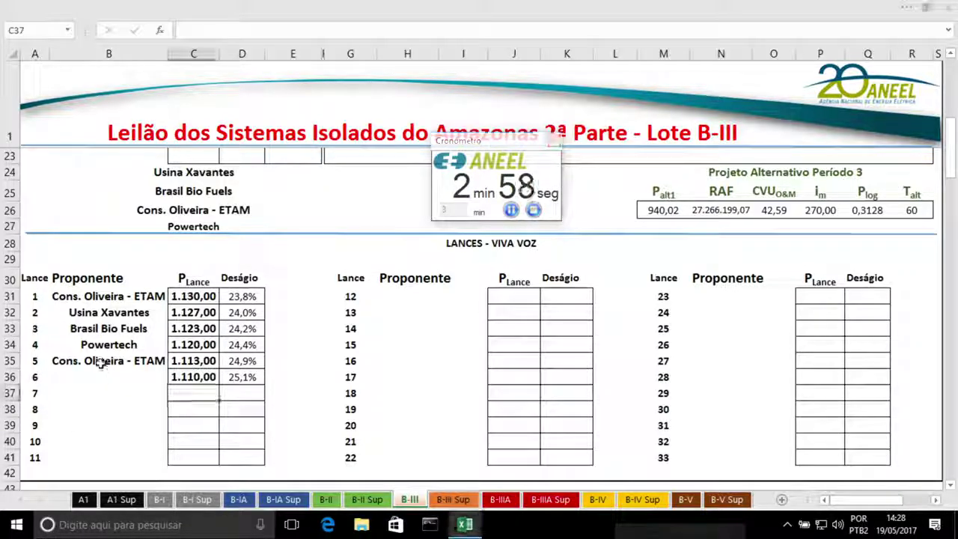
pyautogui.click(101, 362)
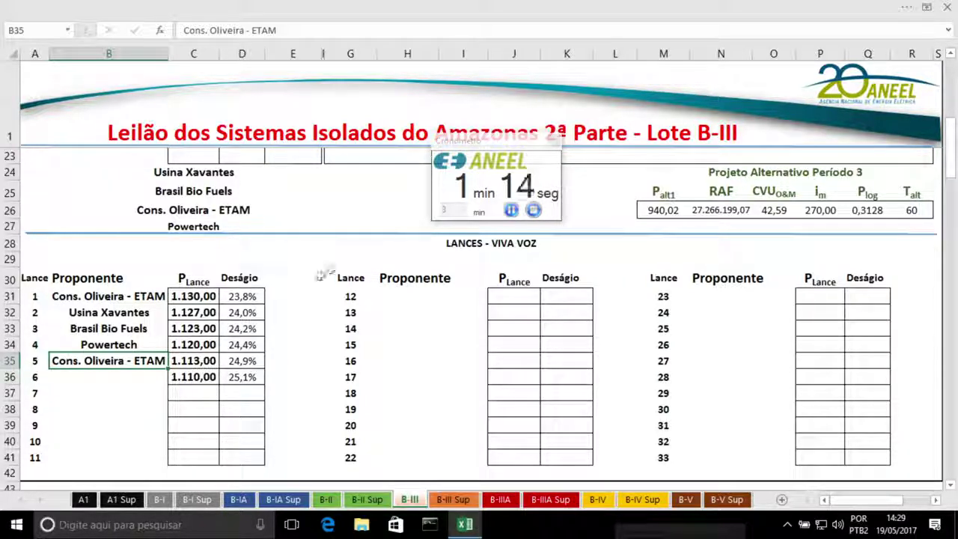
# Copy Brasil Bio Fuels from bid 3 into the proponent cell of bid 6
pyautogui.click(86, 327)
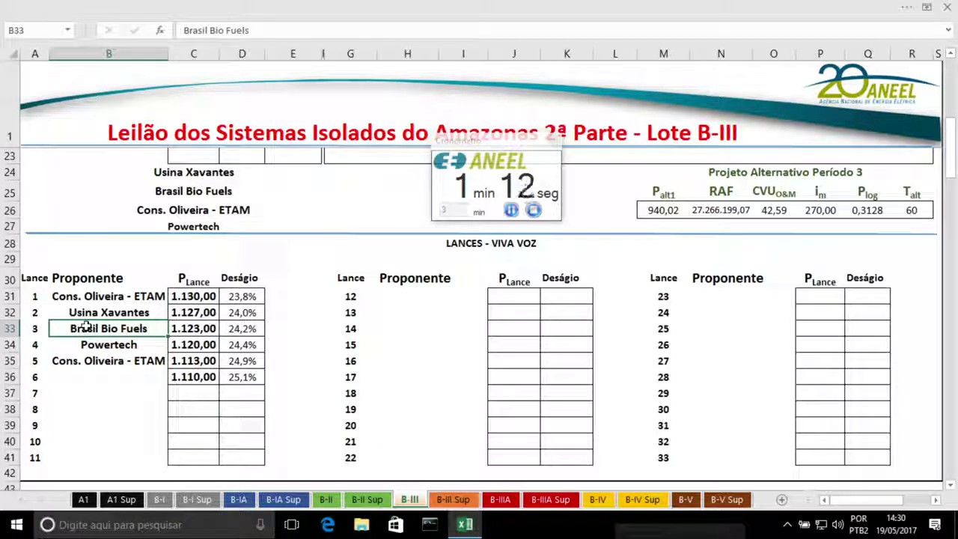
pyautogui.hotkey('ctrl', 'c')
pyautogui.click(80, 379)
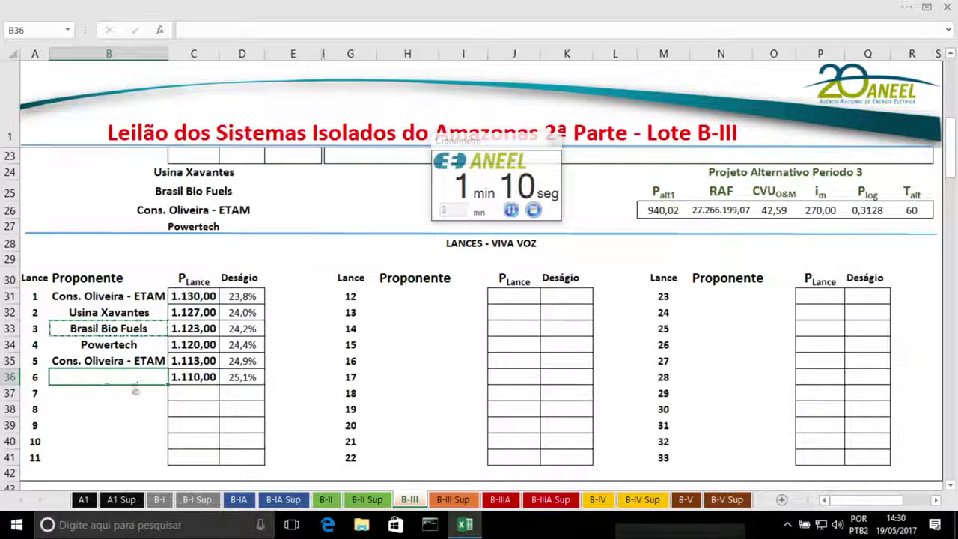
pyautogui.hotkey('ctrl', 'v')
# Enter 1107 as the price of bid 7 and restart the 3-minute countdown
pyautogui.click(224, 394)
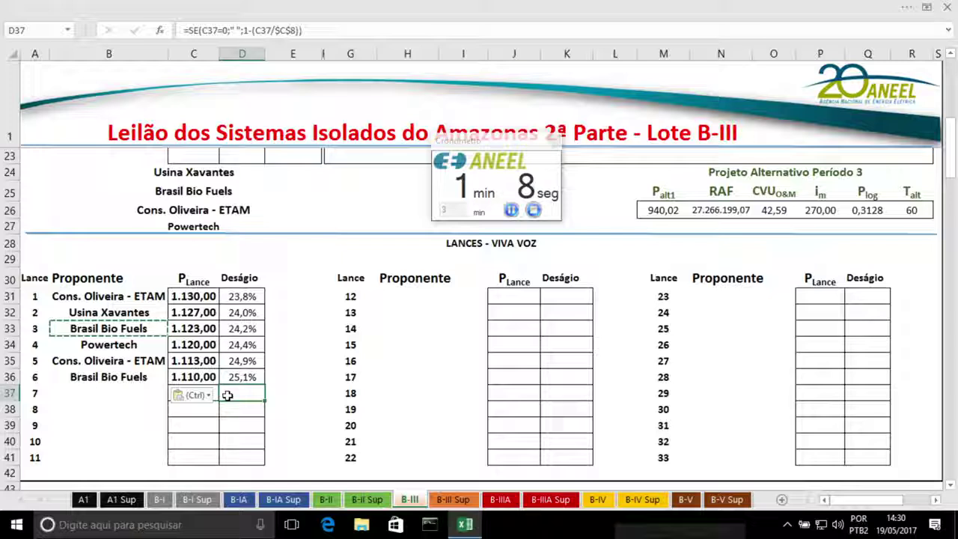
pyautogui.press('Left')
pyautogui.write('1107')
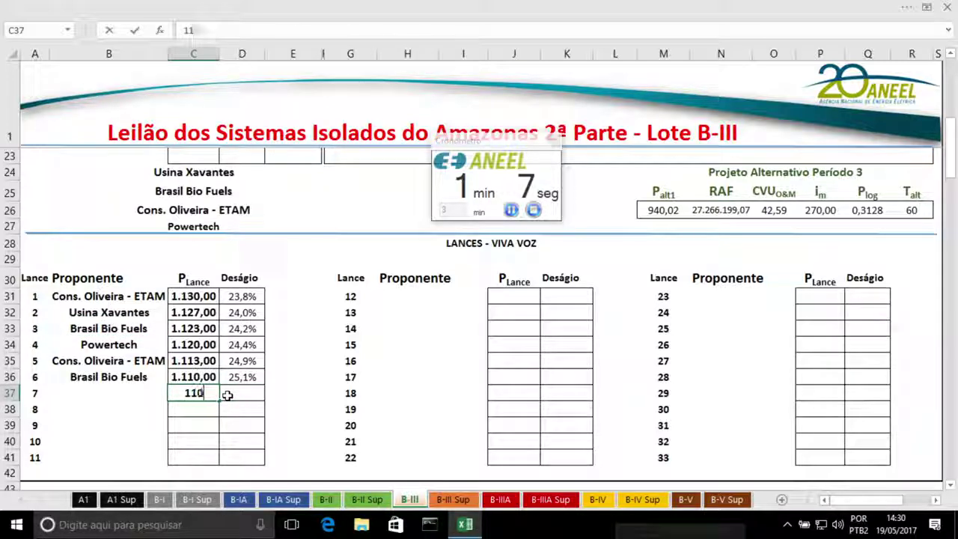
pyautogui.click(227, 394)
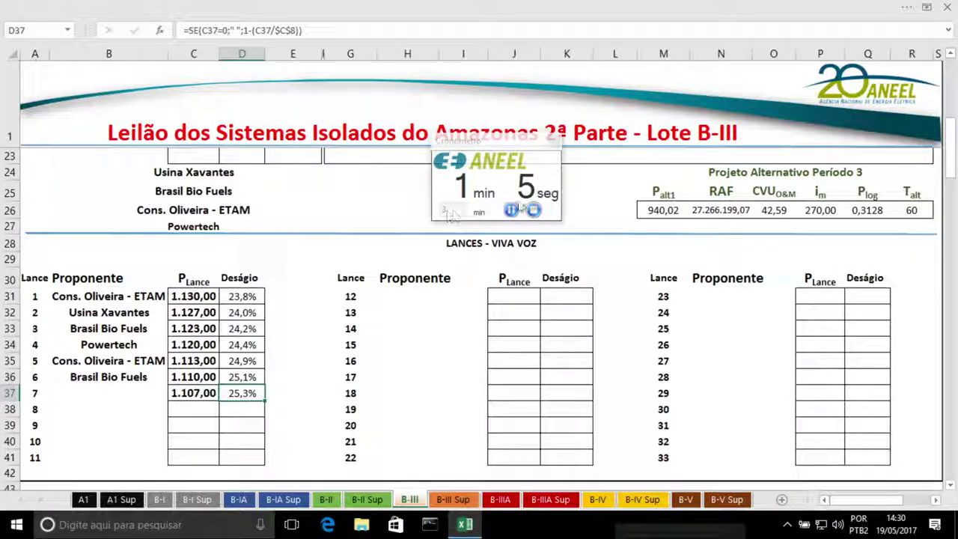
pyautogui.click(536, 211)
pyautogui.click(510, 210)
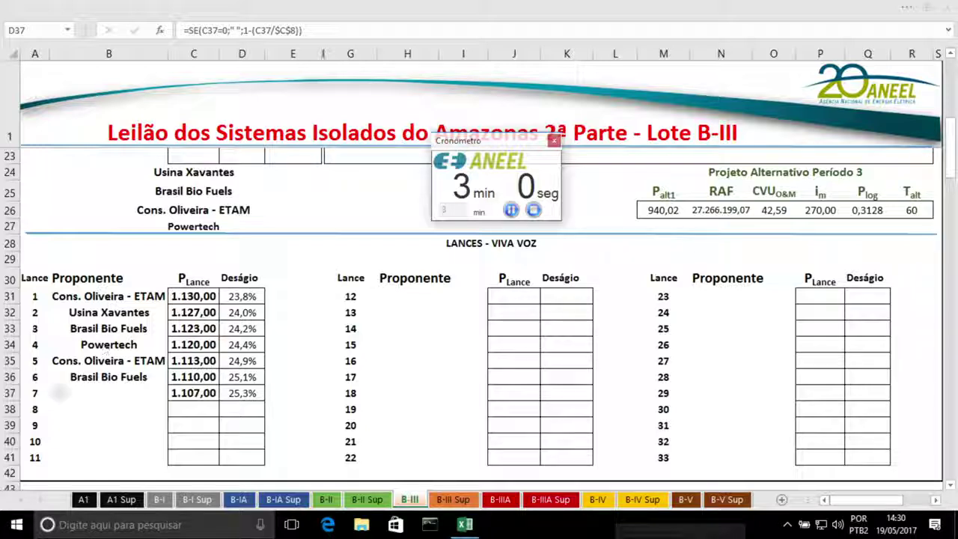
pyautogui.click(121, 395)
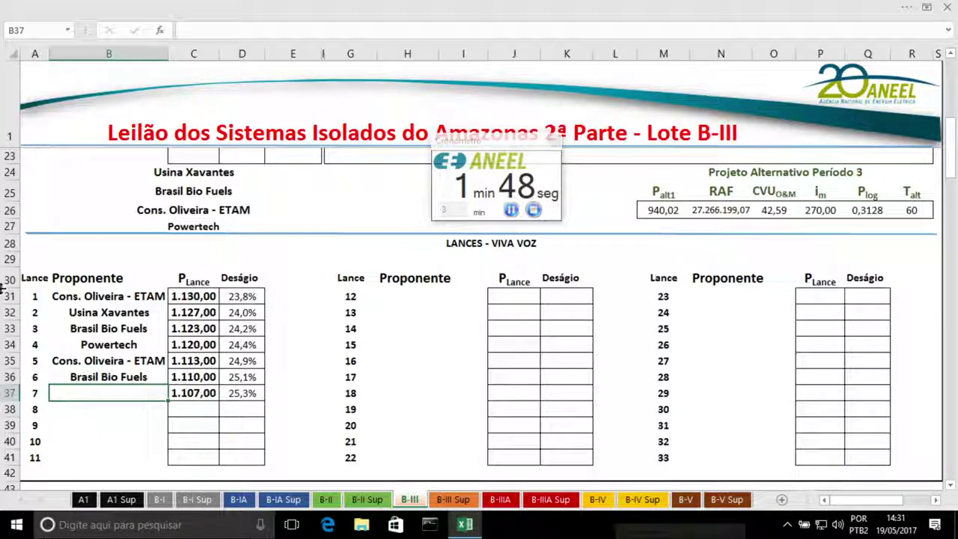
pyautogui.click(173, 220)
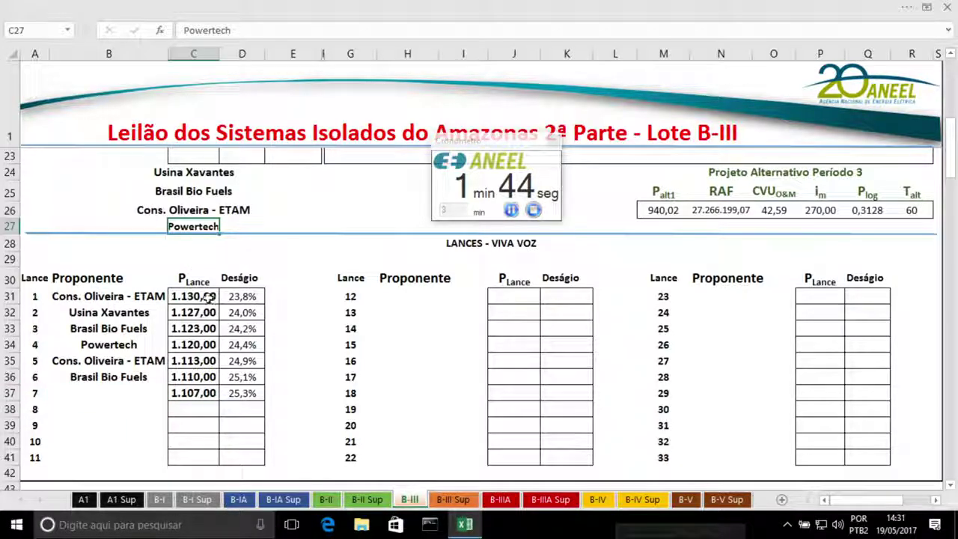
pyautogui.hotkey('ctrl', 'c')
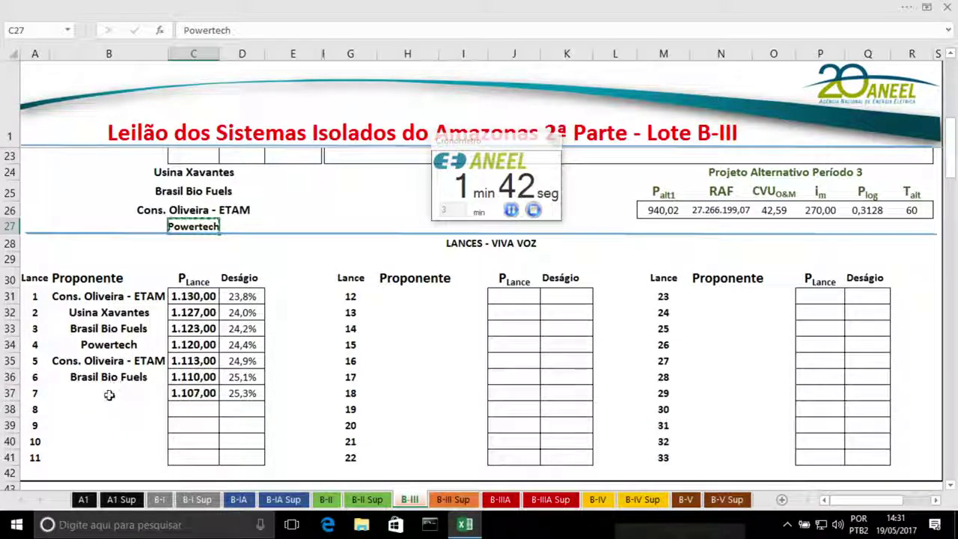
pyautogui.click(109, 394)
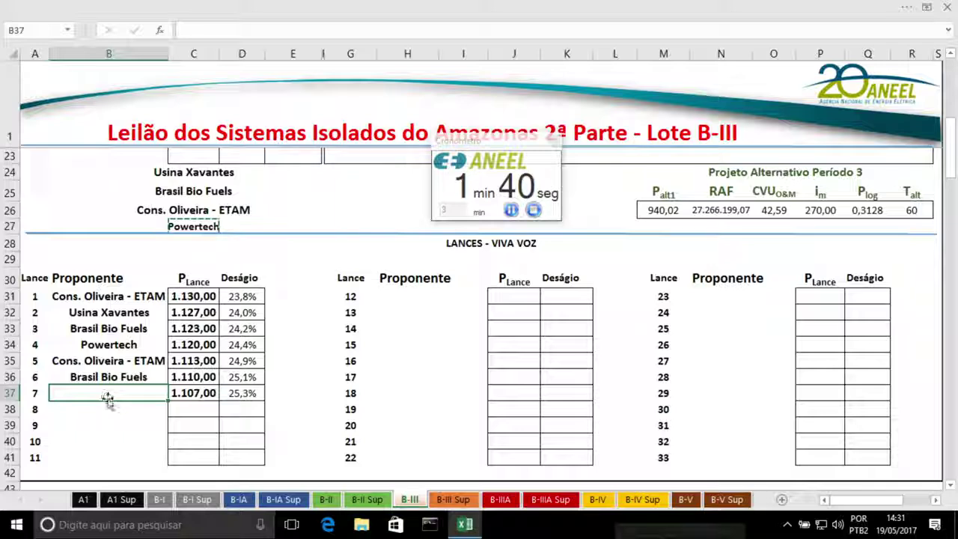
pyautogui.press('Escape')
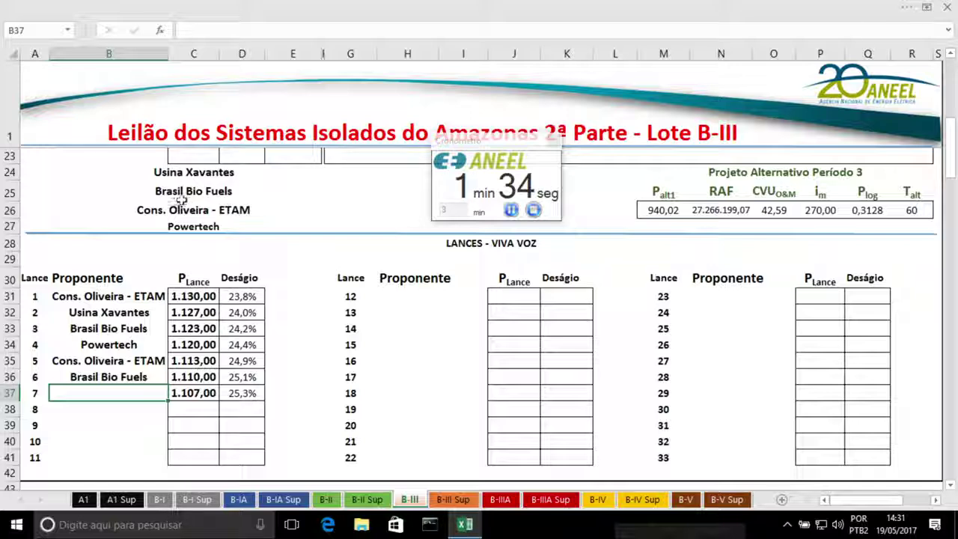
# Copy Cons. Oliveira - ETAM from bid 1 as the proponent of bid 7 and set its price to 1090
pyautogui.click(99, 296)
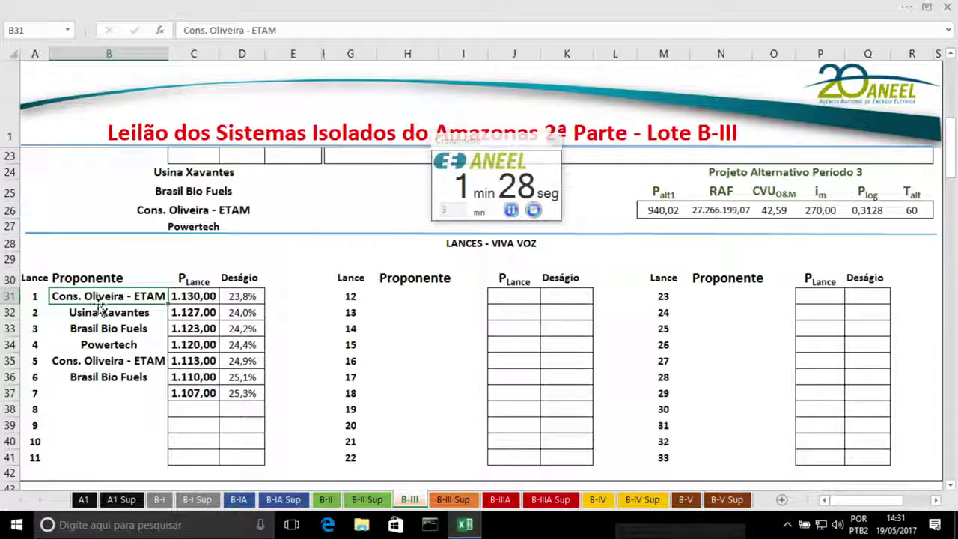
pyautogui.hotkey('ctrl', 'c')
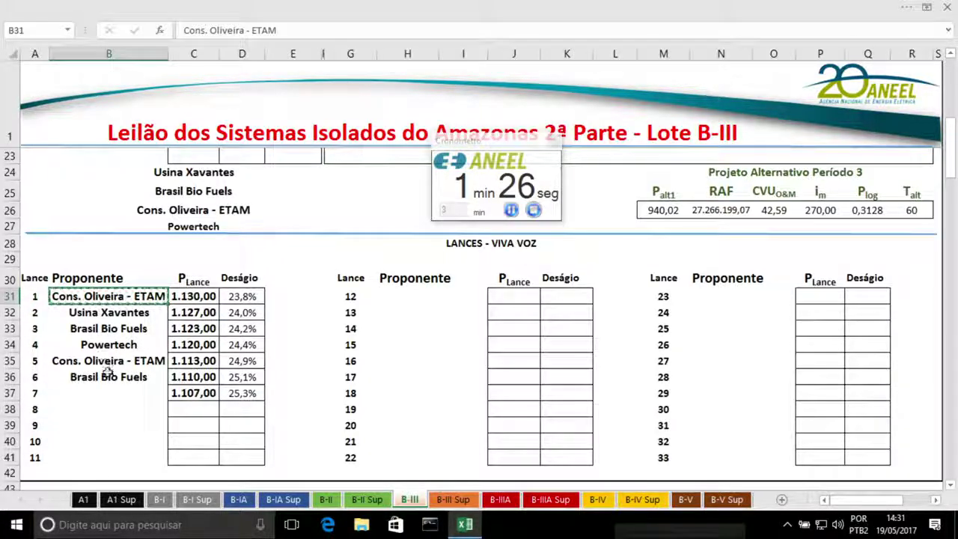
pyautogui.click(112, 392)
pyautogui.hotkey('ctrl', 'v')
pyautogui.click(192, 411)
pyautogui.press('Escape')
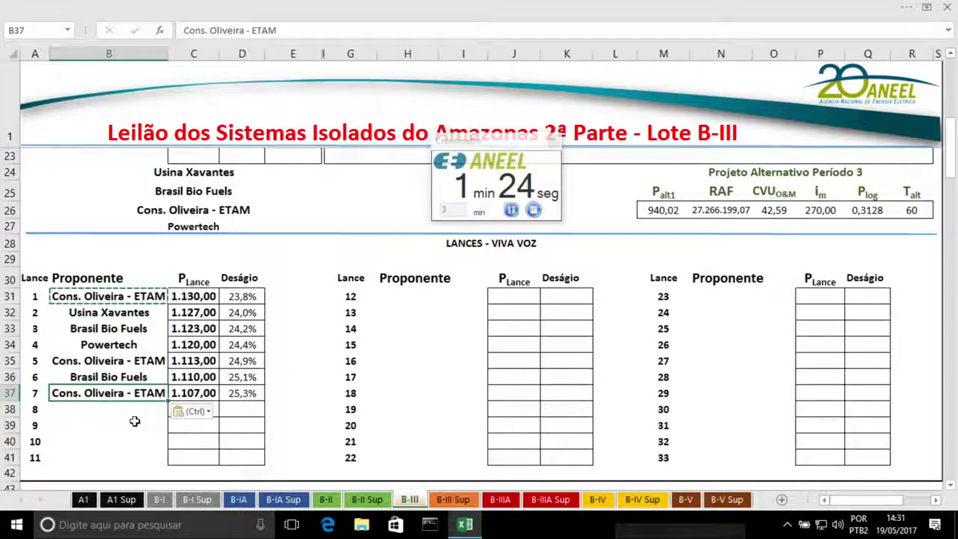
pyautogui.click(193, 395)
pyautogui.write('1090')
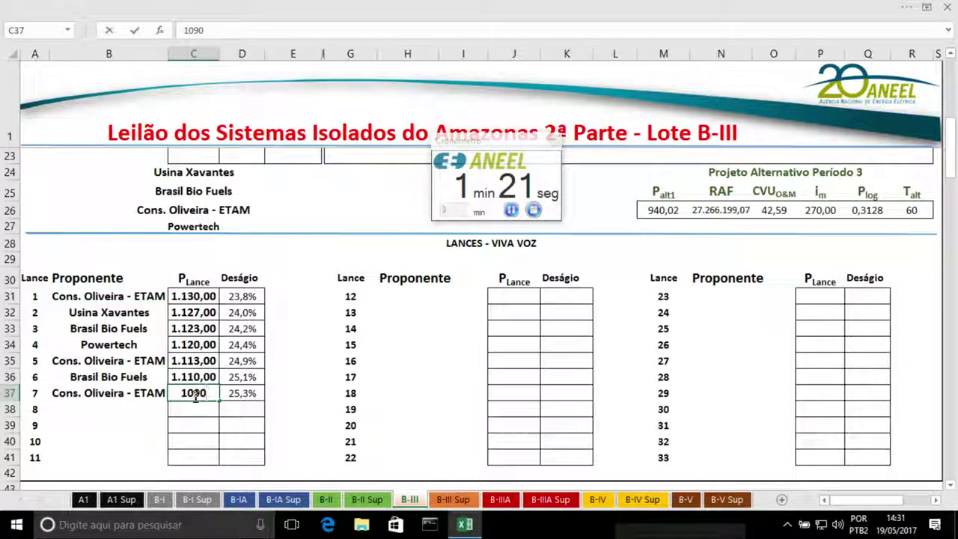
pyautogui.press('Return')
# Enter 1087 as the price of bid 8 and restart the 3-minute countdown
pyautogui.write('1087')
pyautogui.press('Return')
pyautogui.click(534, 210)
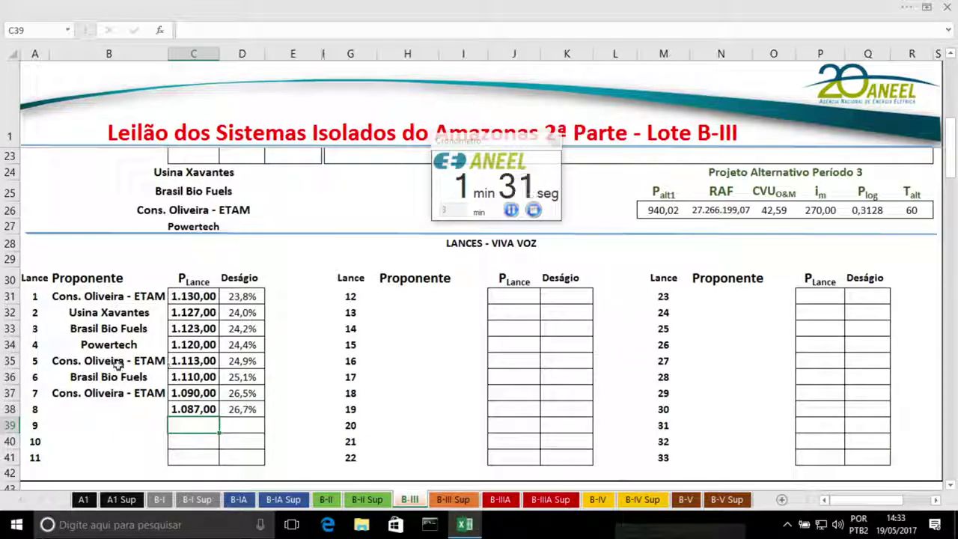
# Copy Brasil Bio Fuels from bid 3 as the proponent of bid 8 and set its price to 1085
pyautogui.click(86, 344)
pyautogui.click(74, 328)
pyautogui.hotkey('ctrl', 'c')
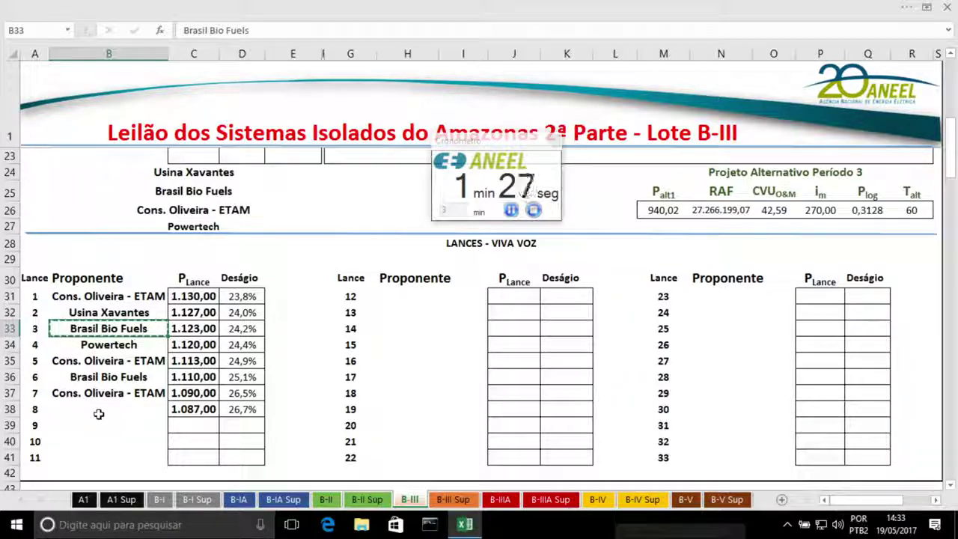
pyautogui.click(96, 410)
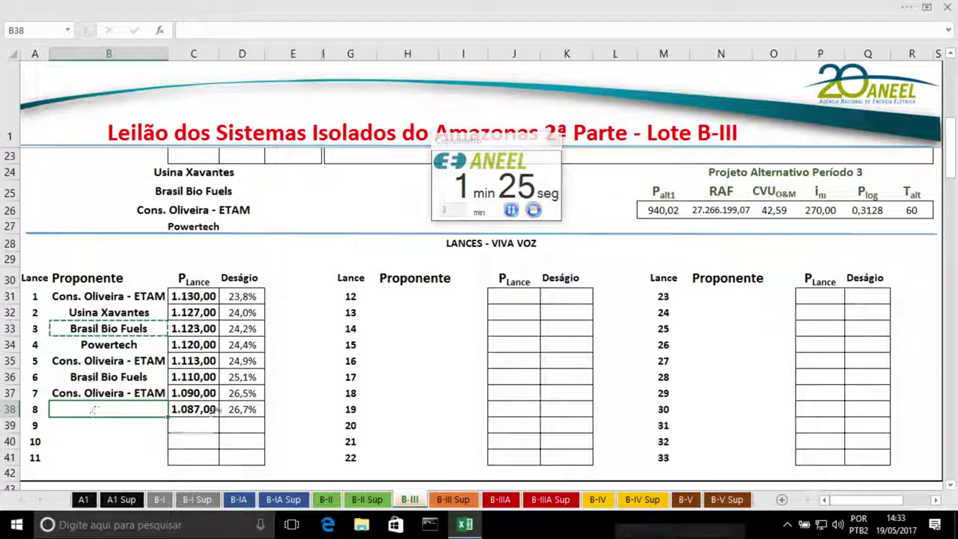
pyautogui.hotkey('ctrl', 'v')
pyautogui.click(193, 409)
pyautogui.write('1085')
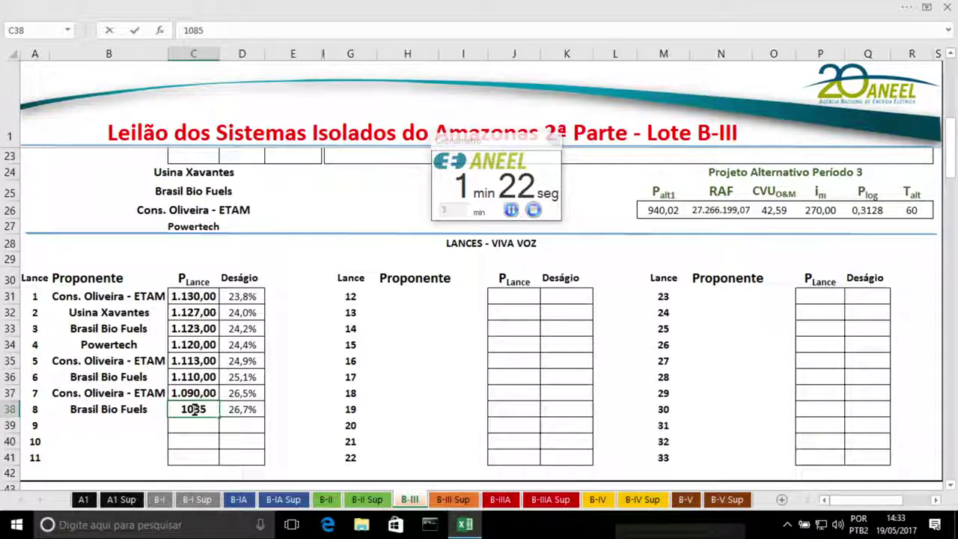
# Enter 1082 as the price of bid 9 and restart the 3-minute countdown
pyautogui.click(213, 426)
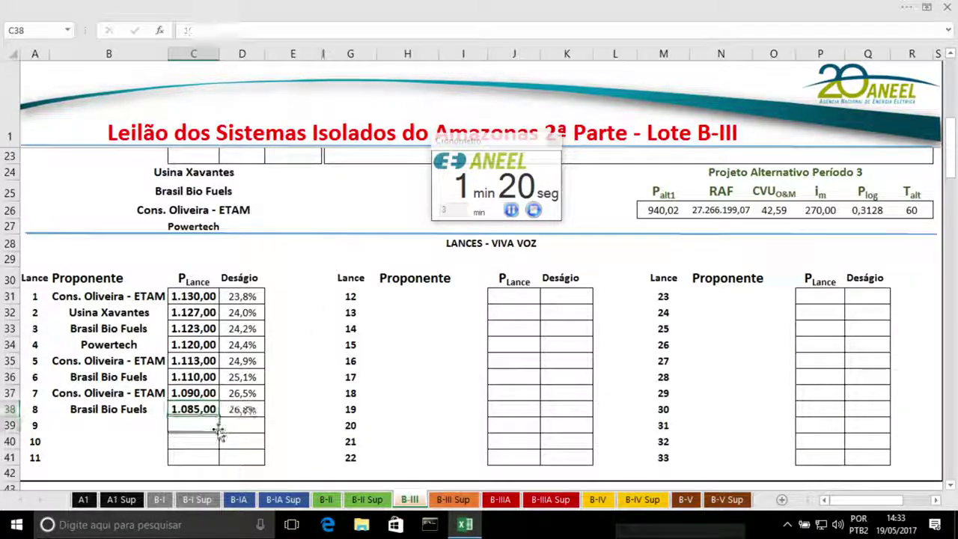
pyautogui.write('1')
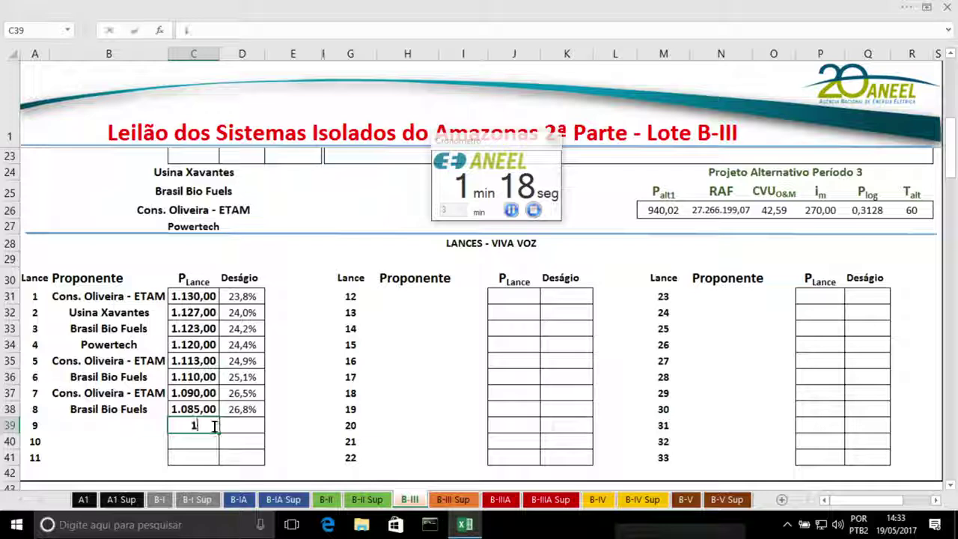
pyautogui.write('.082')
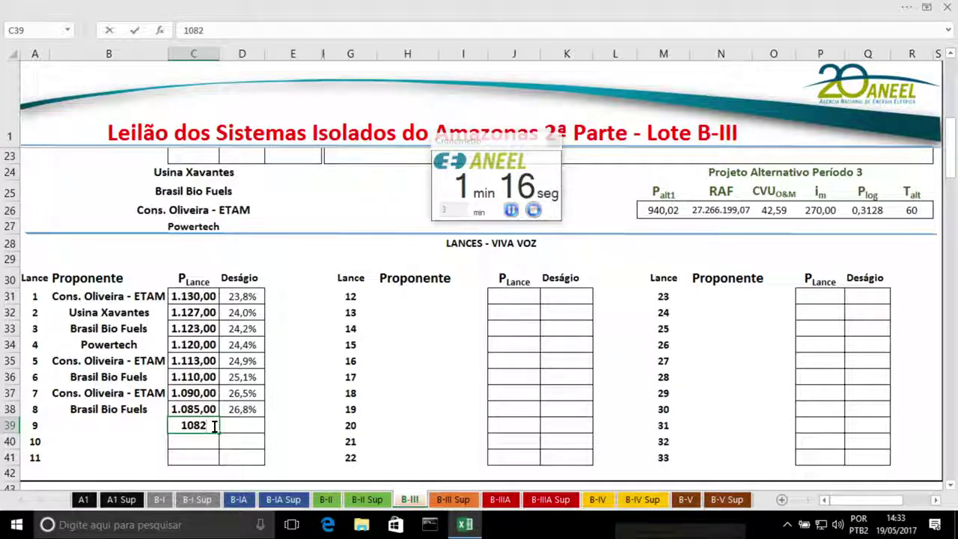
pyautogui.press('Return')
pyautogui.click(533, 210)
pyautogui.click(511, 210)
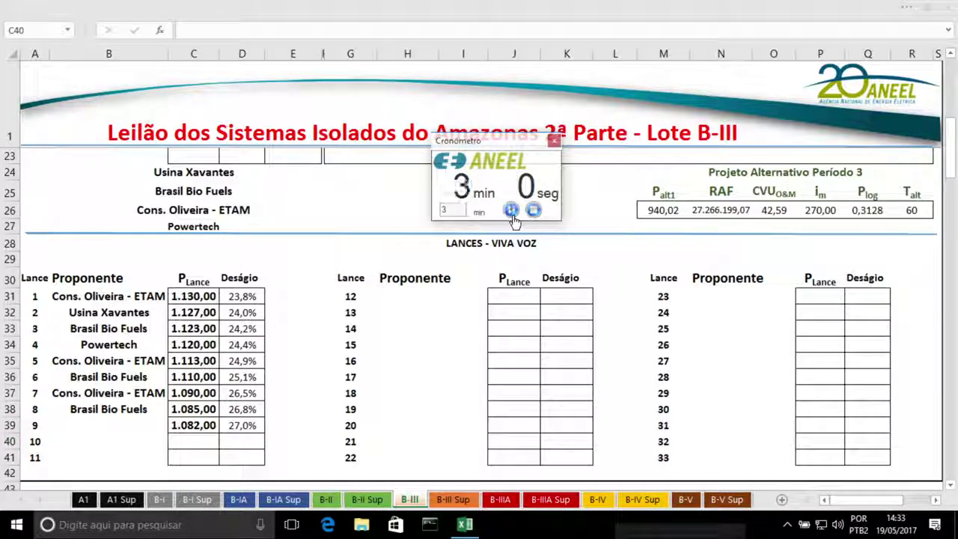
pyautogui.click(112, 428)
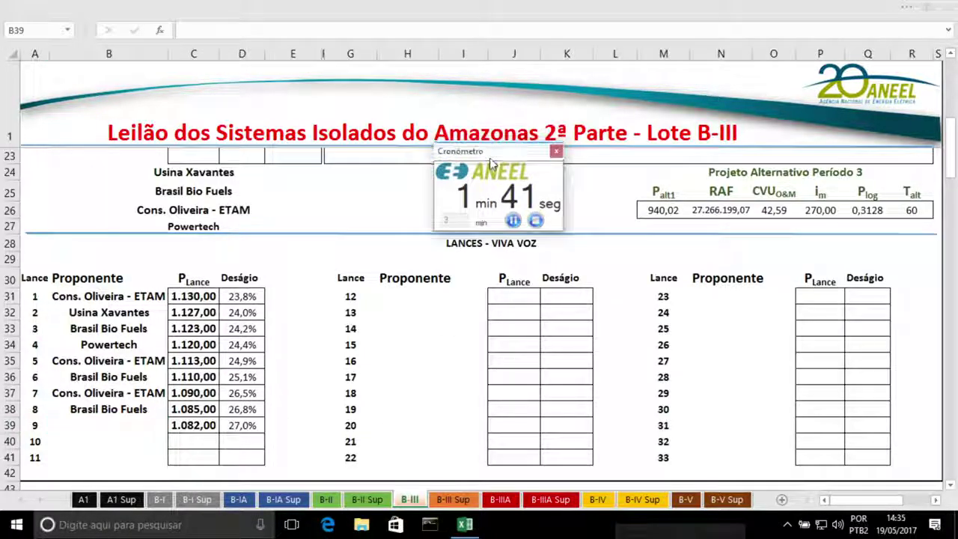
# Reposition the Cronômetro window just below the sheet title, then select the proponent cell of bid 5
pyautogui.moveTo(491, 164); pyautogui.dragTo(482, 165)
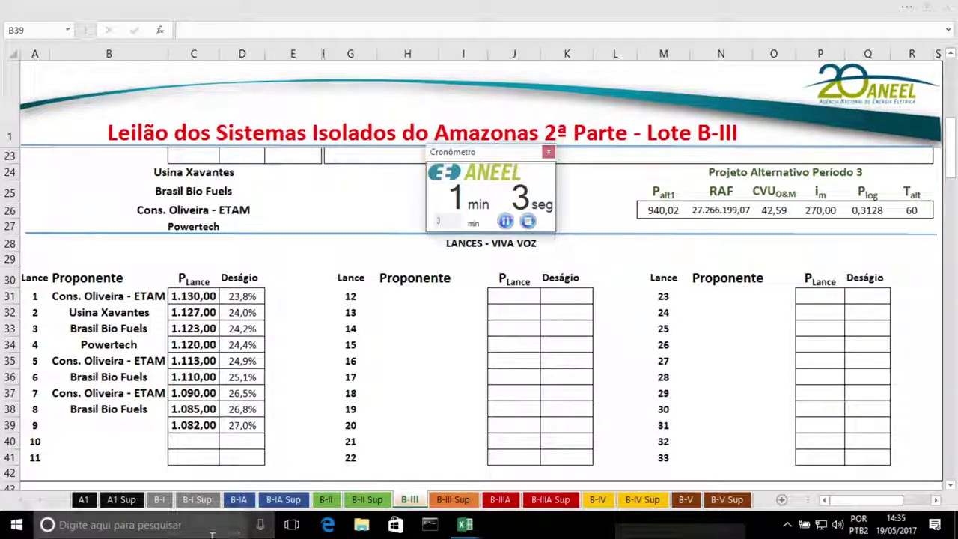
pyautogui.click(75, 359)
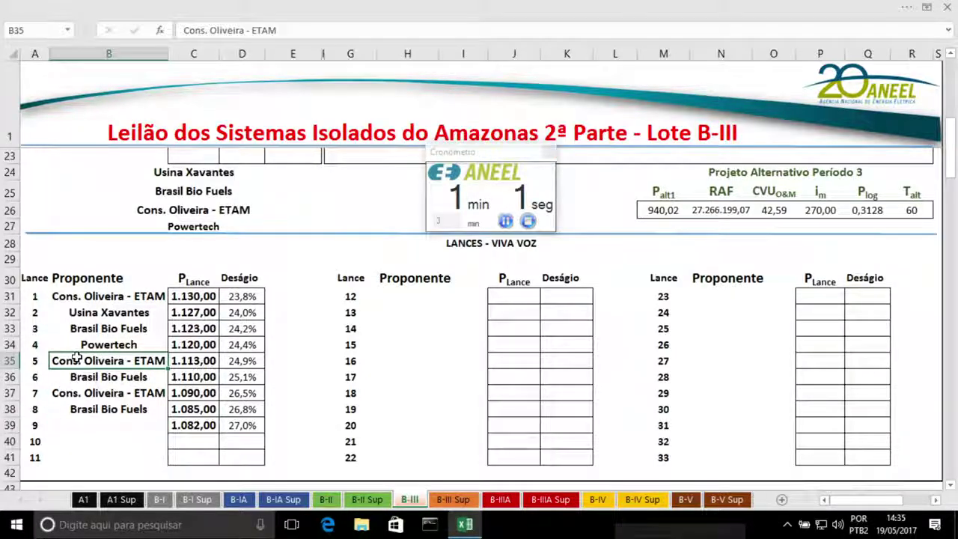
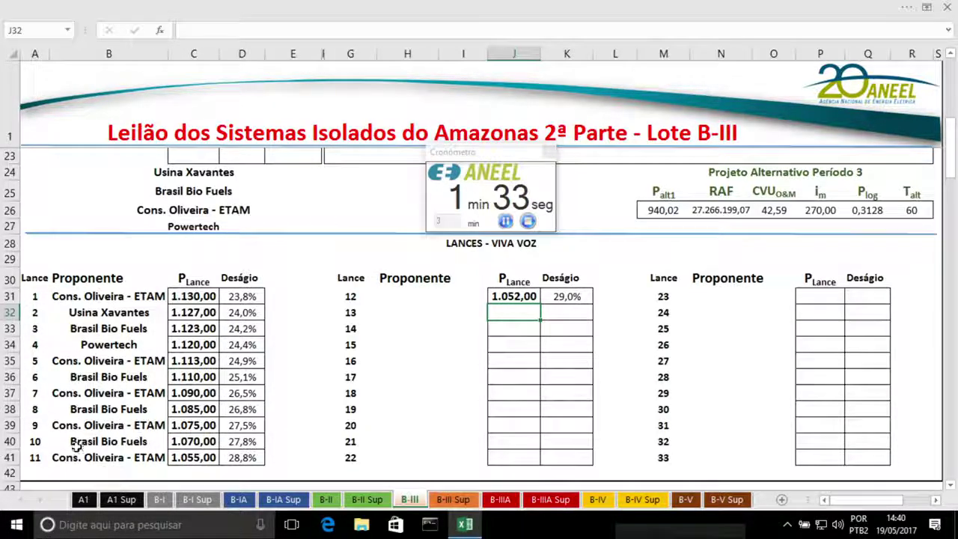
# Copy Brasil Bio Fuels from bid 10 as the proponent of bid 12
pyautogui.click(73, 441)
pyautogui.hotkey('ctrl', 'c')
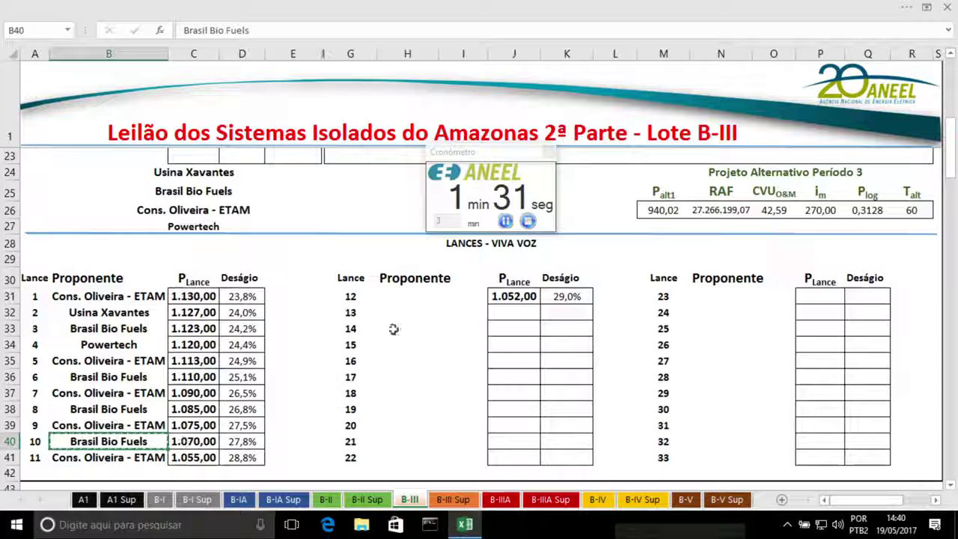
pyautogui.click(418, 297)
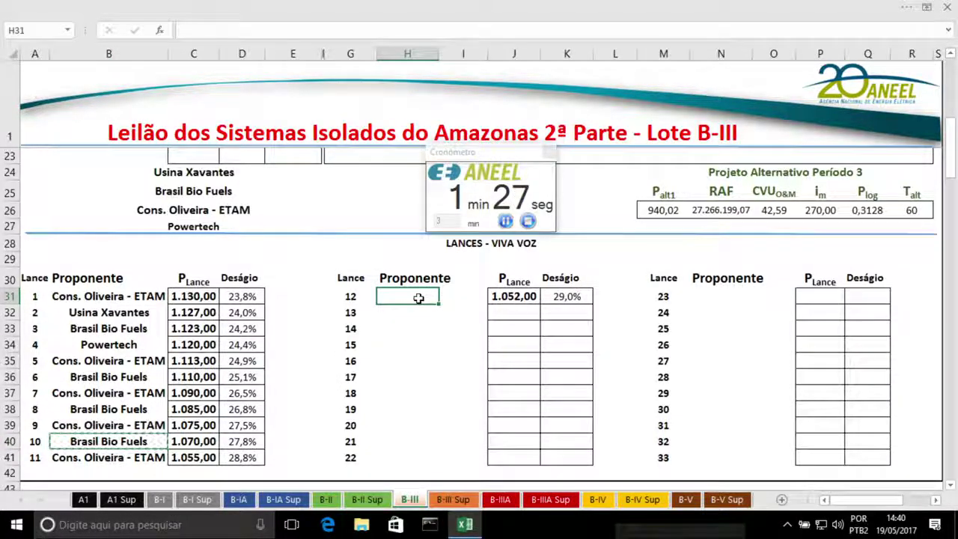
pyautogui.hotkey('ctrl', 'v')
# Left-align the whole of column H, which holds the proponents of bids 12 to 22
pyautogui.click(441, 54)
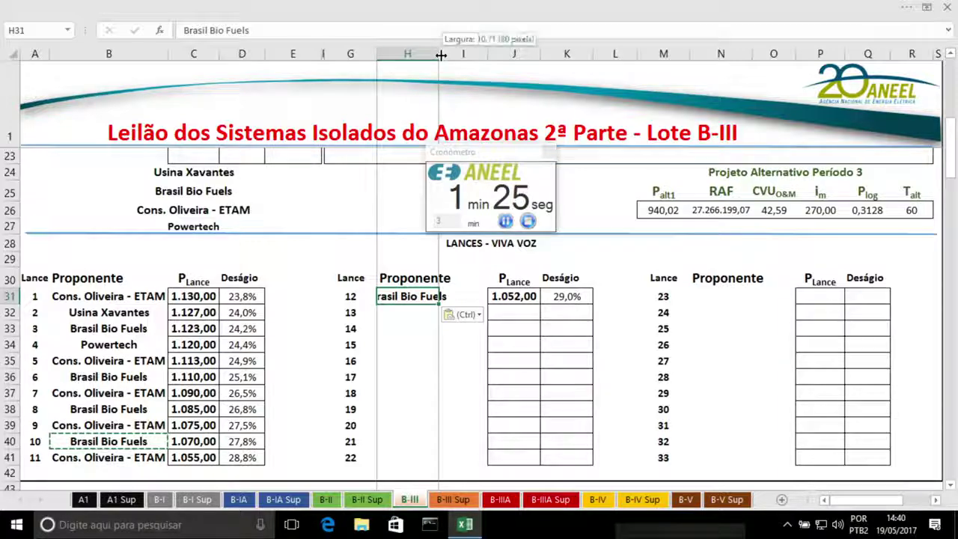
pyautogui.click(404, 53)
pyautogui.click(314, 9)
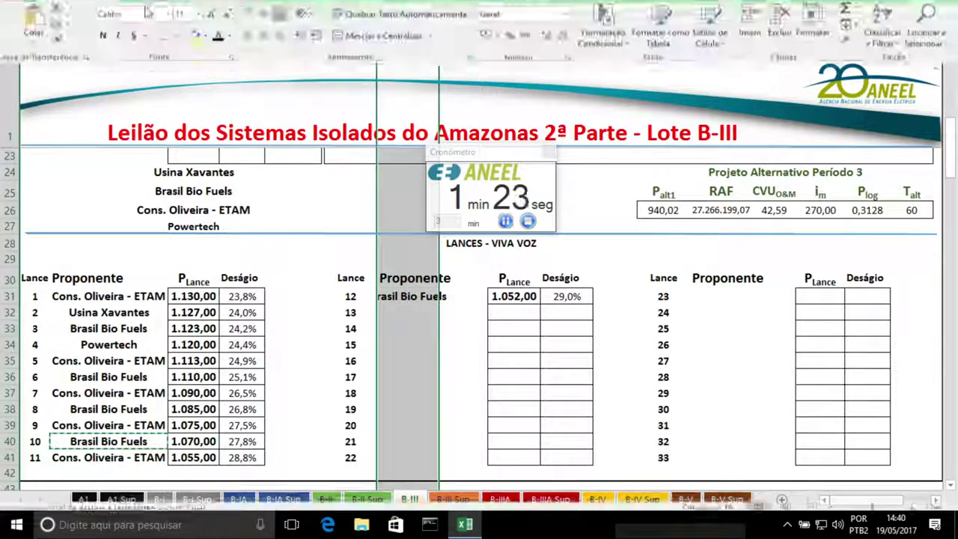
pyautogui.click(248, 83)
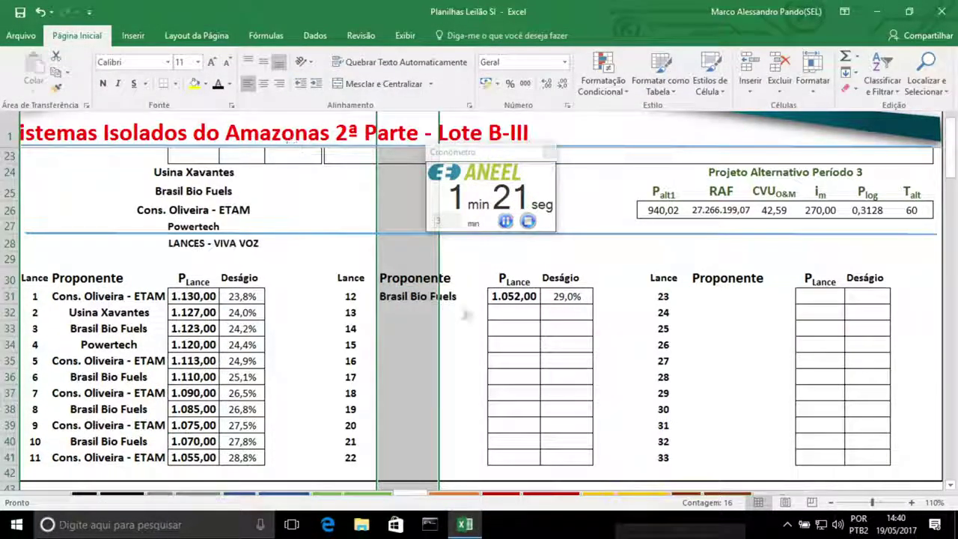
# Set the price of bid 12 to 1050
pyautogui.click(513, 299)
pyautogui.write('1.050')
pyautogui.press('Return')
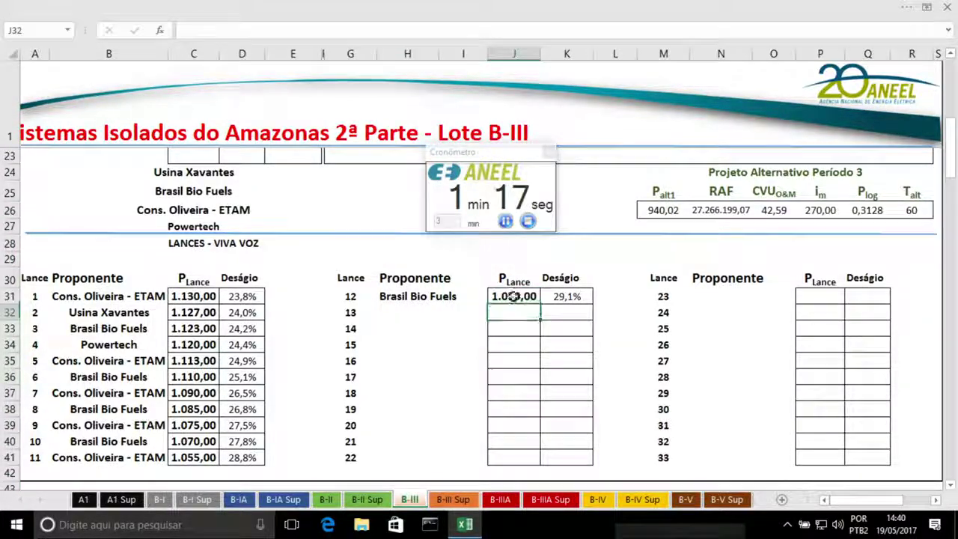
# Restart the 3-minute countdown and enter 1047 as the price of bid 13
pyautogui.click(528, 221)
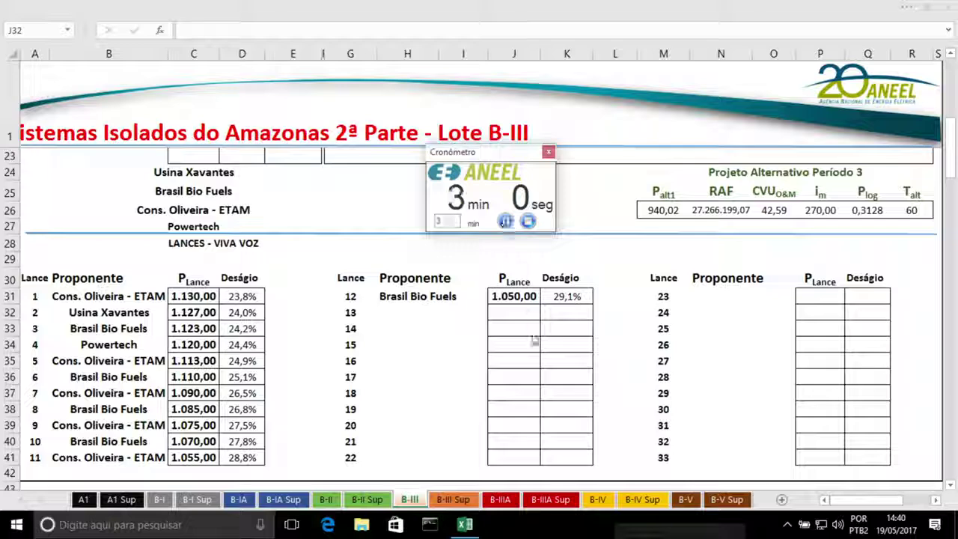
pyautogui.click(514, 315)
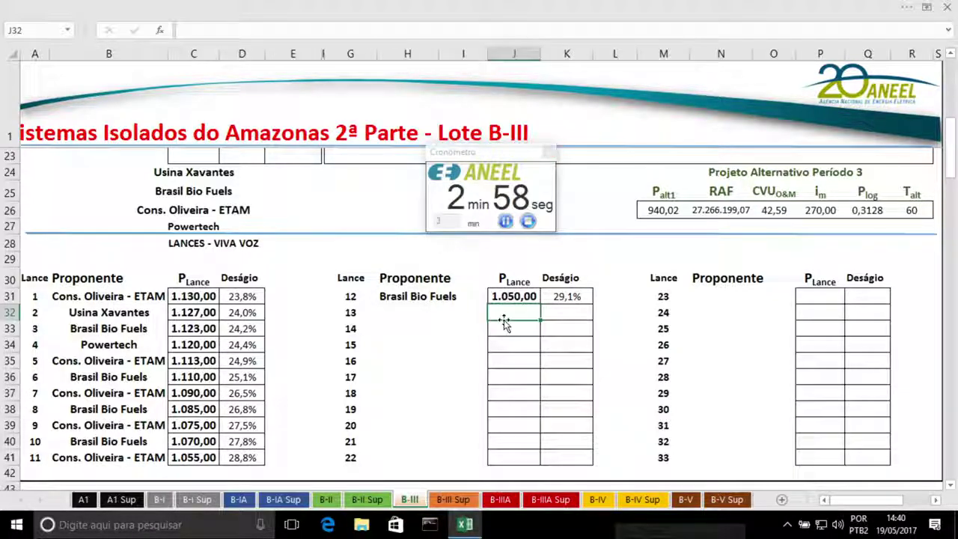
pyautogui.write('1047')
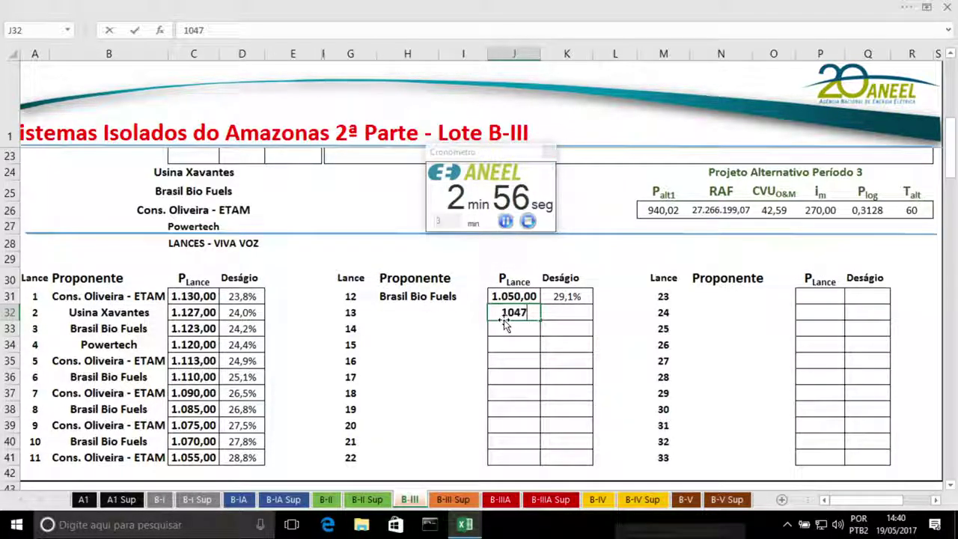
pyautogui.press('Return')
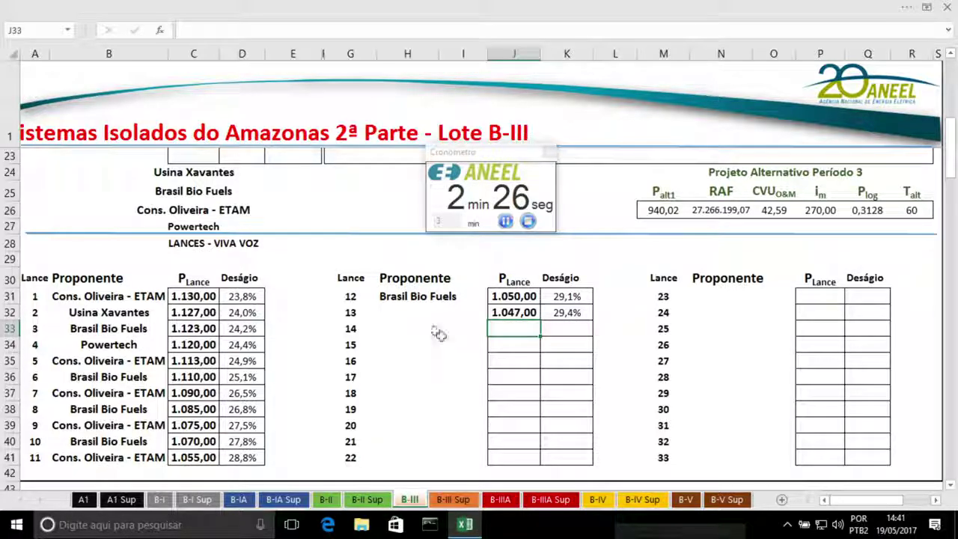
# Copy Cons. Oliveira - ETAM from bid 11 as the proponent of bid 13 and set its price to 1045
pyautogui.click(406, 308)
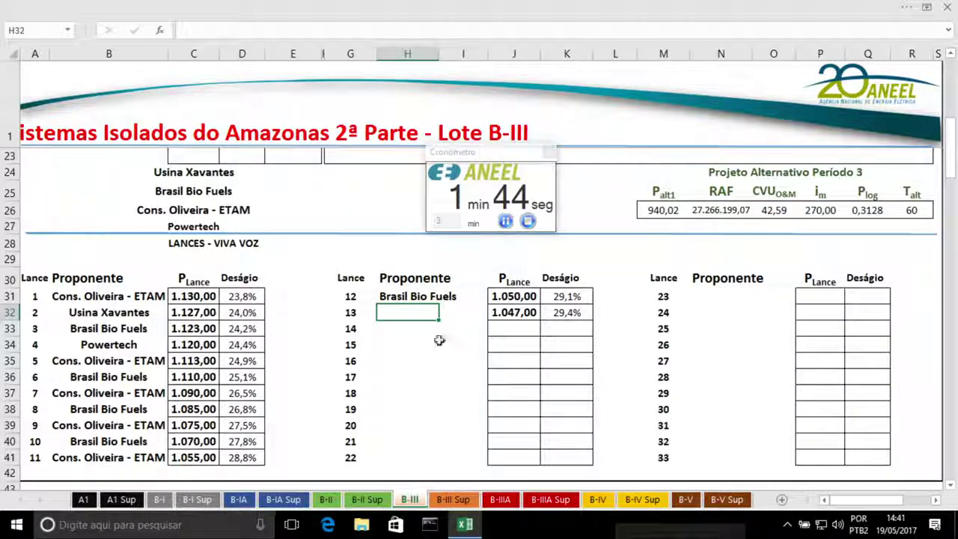
pyautogui.click(104, 457)
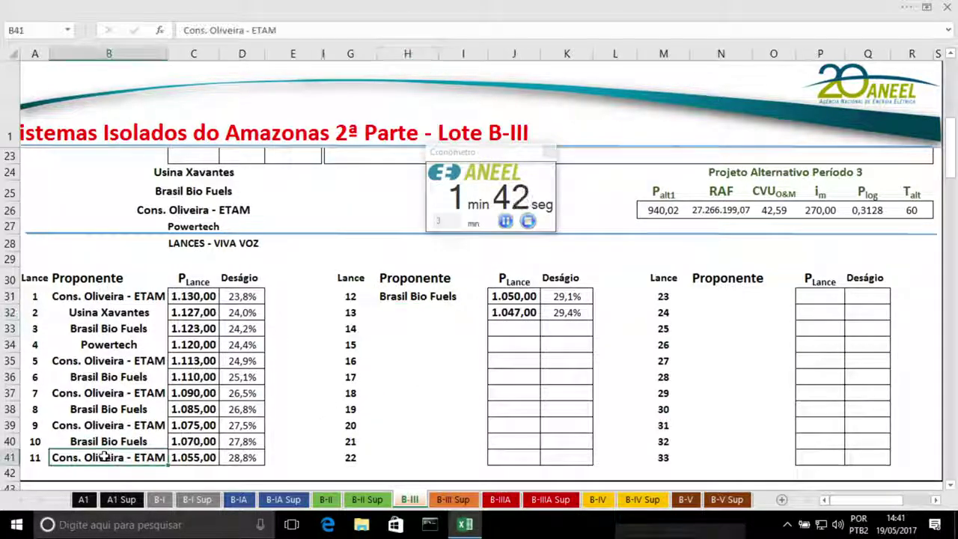
pyautogui.hotkey('ctrl', 'c')
pyautogui.click(433, 312)
pyautogui.hotkey('ctrl', 'v')
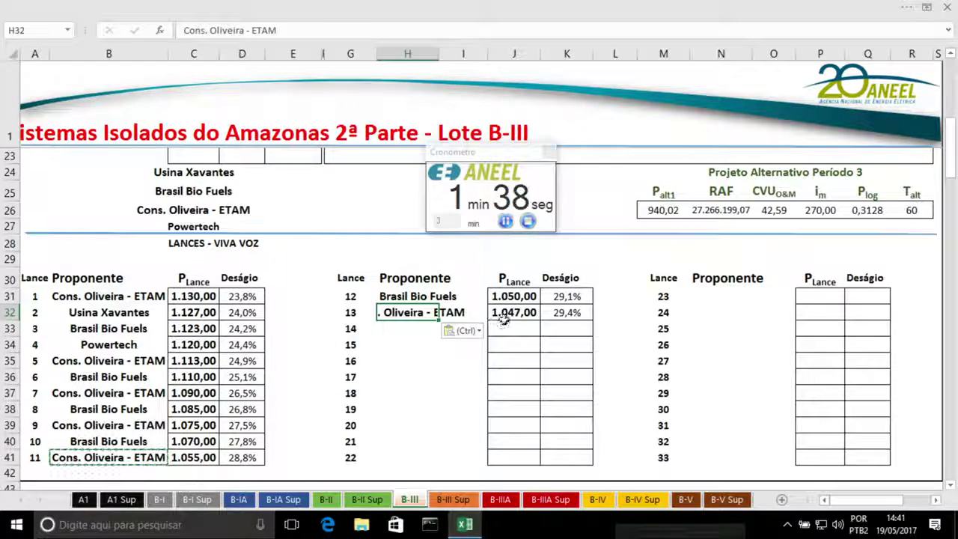
pyautogui.click(503, 318)
pyautogui.write('1')
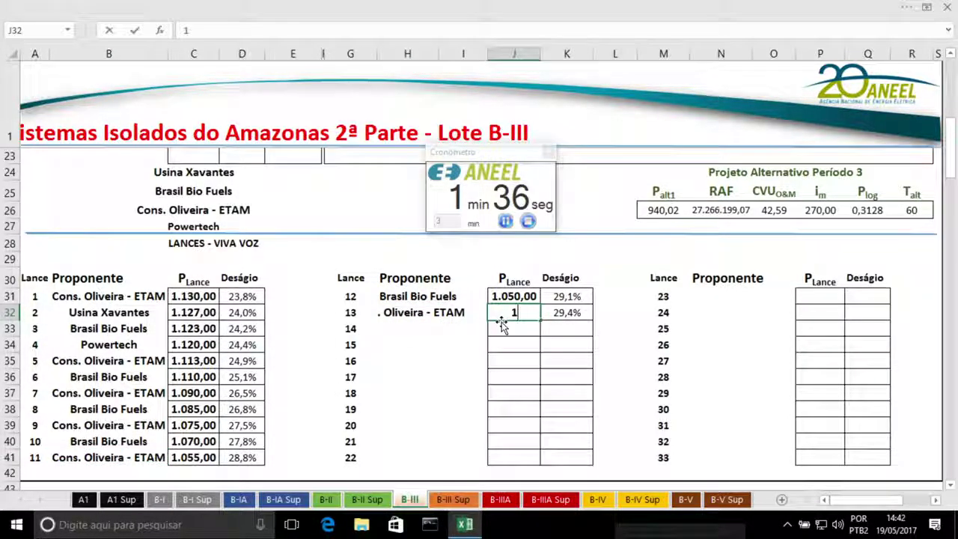
pyautogui.write('.045')
pyautogui.press('Return')
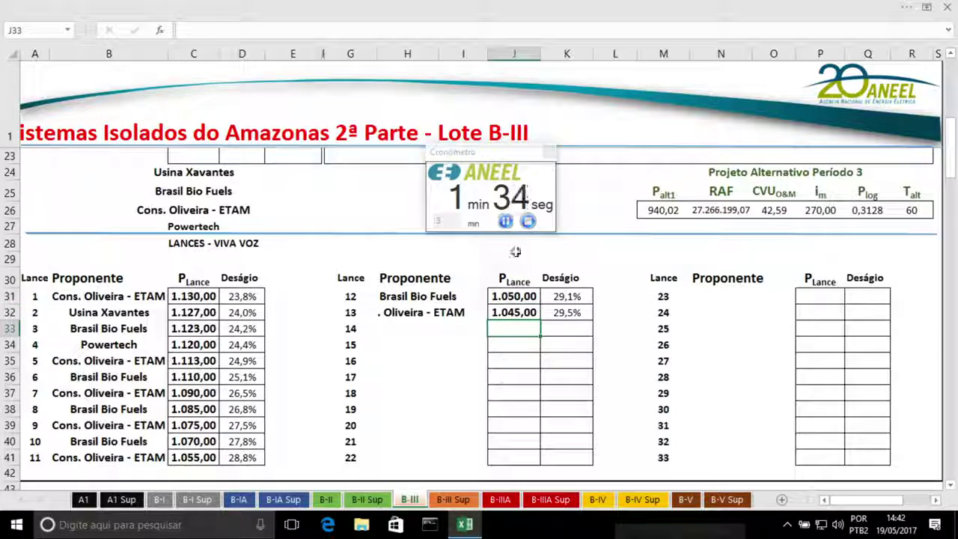
# Restart the 3-minute countdown and enter 1042 as the price of bid 14
pyautogui.click(528, 220)
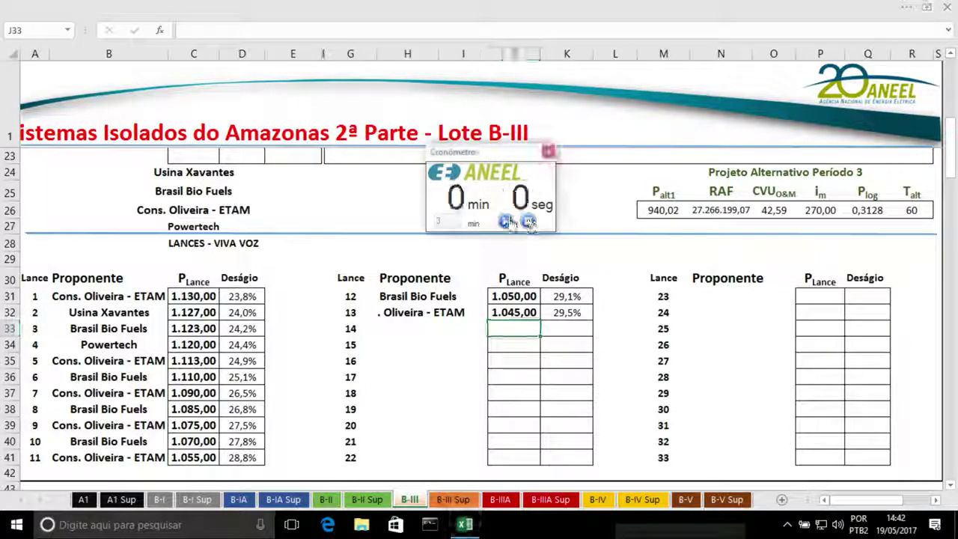
pyautogui.click(510, 326)
pyautogui.write('1')
pyautogui.write('04')
pyautogui.press('Return')
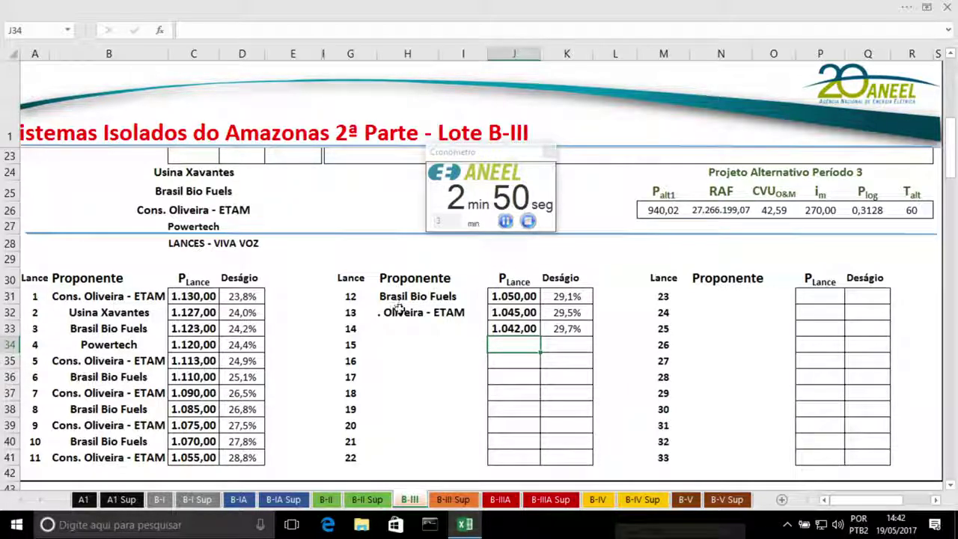
# Left-align the proponent of bid 13 and widen column I slightly so that the full name fits
pyautogui.click(396, 311)
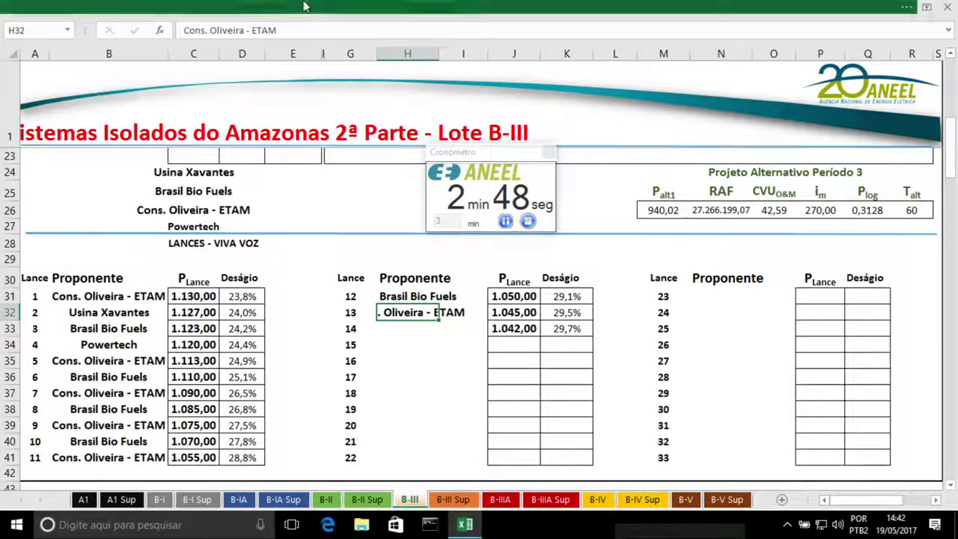
pyautogui.click(255, 6)
pyautogui.click(248, 84)
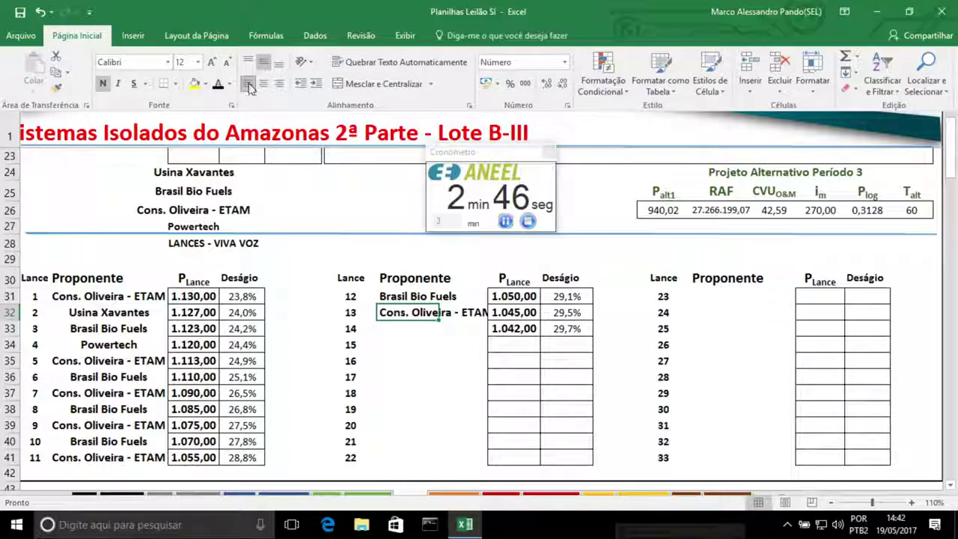
pyautogui.click(422, 373)
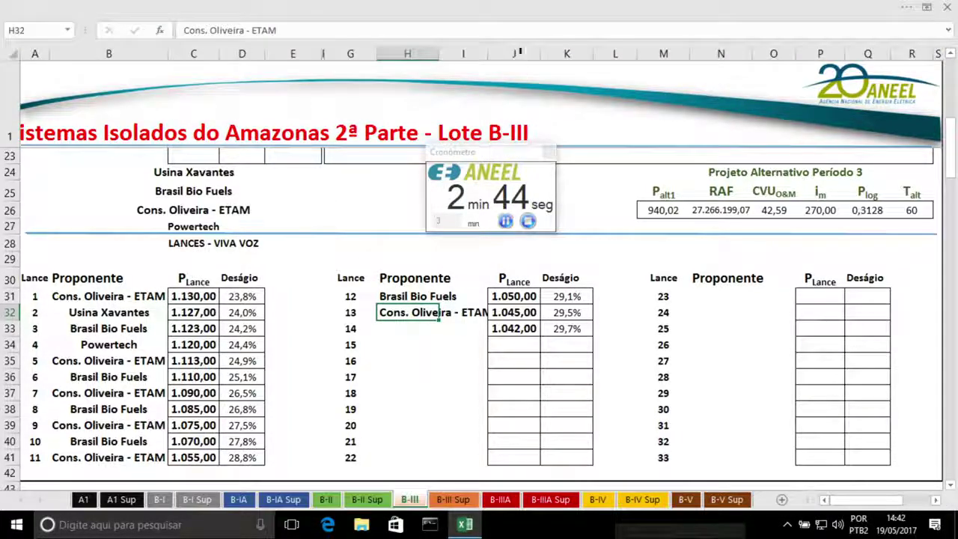
pyautogui.moveTo(487, 54); pyautogui.dragTo(491, 53)
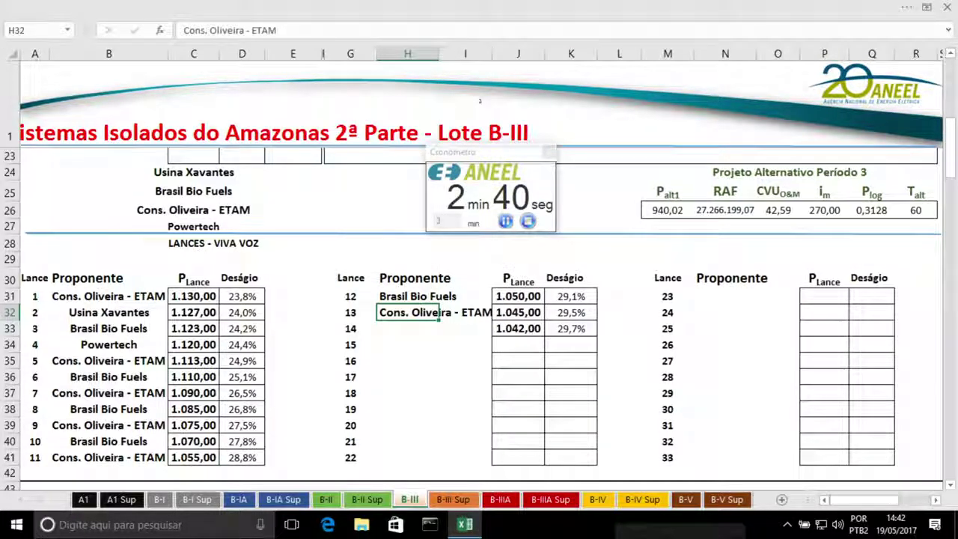
pyautogui.click(397, 338)
pyautogui.click(402, 323)
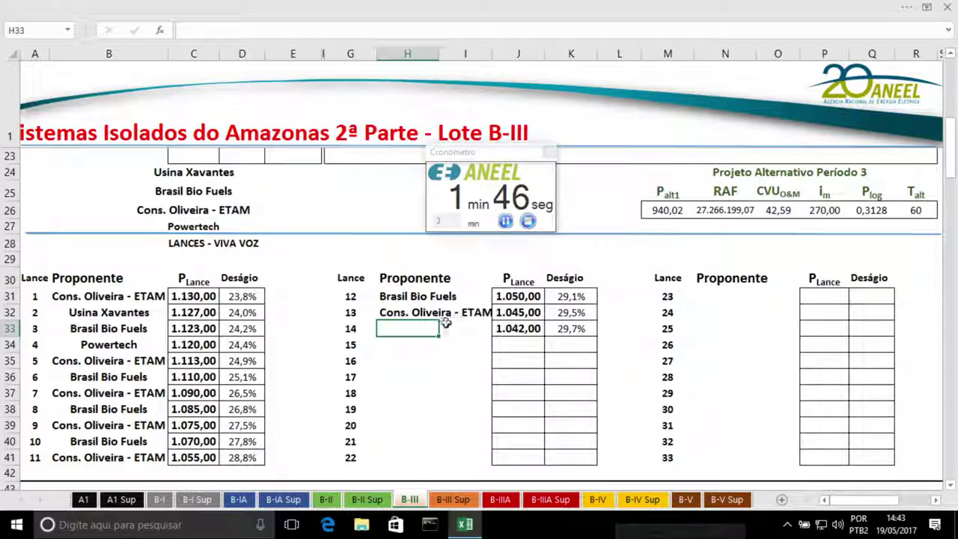
pyautogui.moveTo(418, 329); pyautogui.dragTo(419, 455)
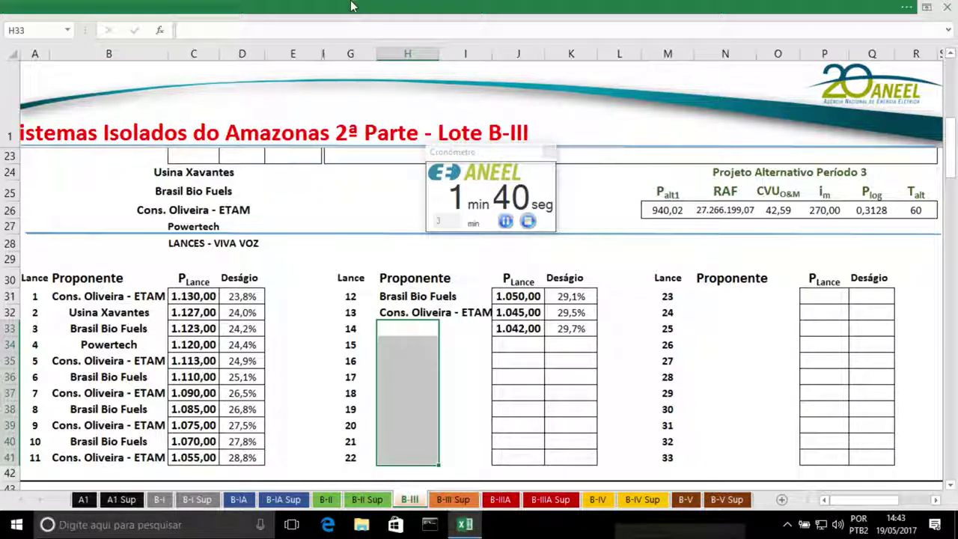
pyautogui.click(352, 6)
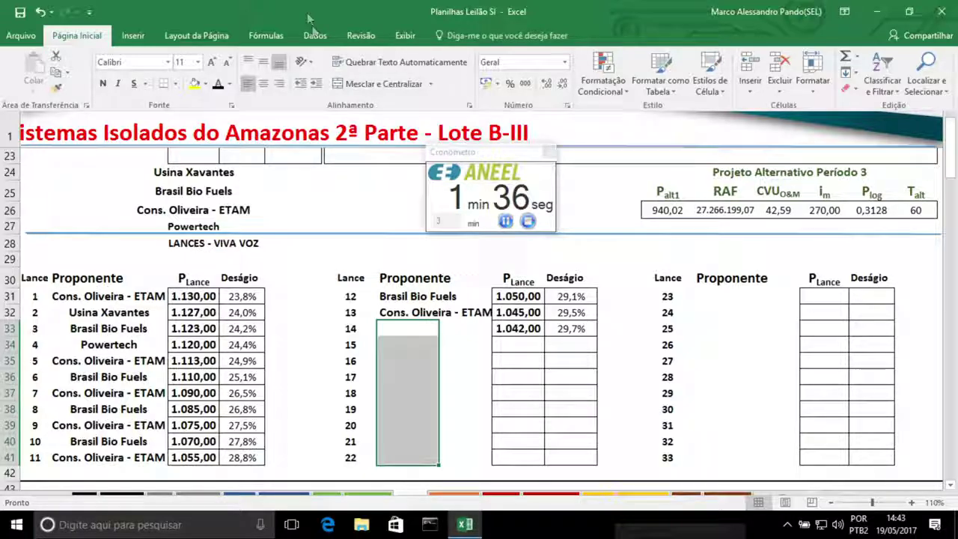
pyautogui.click(478, 332)
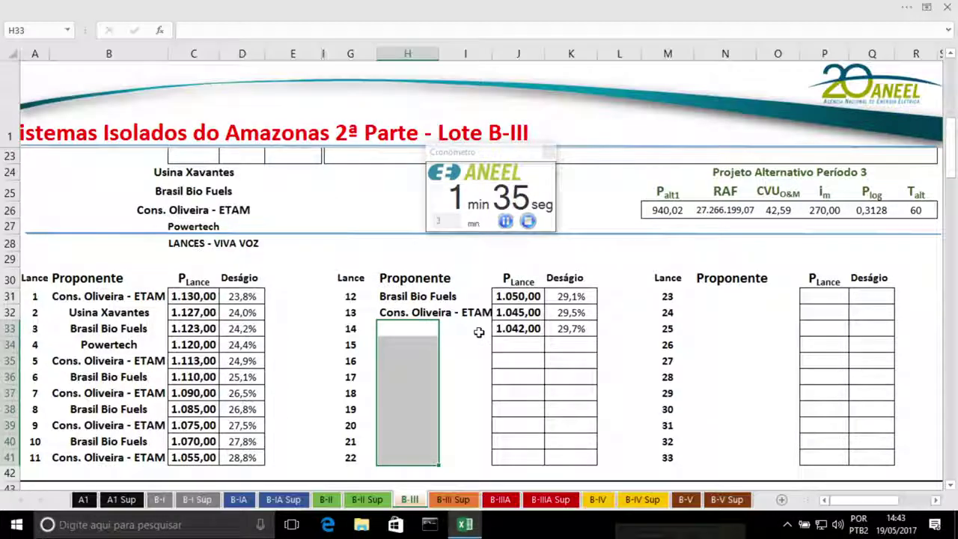
# Set the price of bid 14 to 1040 and copy Brasil Bio Fuels from bid 12 as its proponent
pyautogui.click(424, 330)
pyautogui.click(515, 327)
pyautogui.write('1040')
pyautogui.press('Return')
pyautogui.click(380, 296)
pyautogui.hotkey('ctrl', 'c')
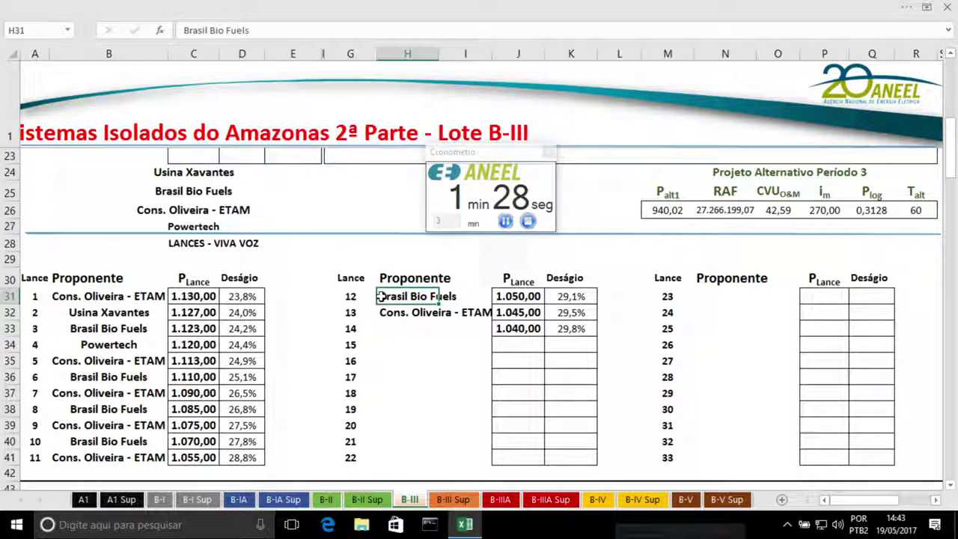
pyautogui.click(408, 329)
pyautogui.hotkey('ctrl', 'v')
# Restart the 3-minute countdown and enter 1037 as the price of bid 15
pyautogui.click(526, 223)
pyautogui.click(505, 222)
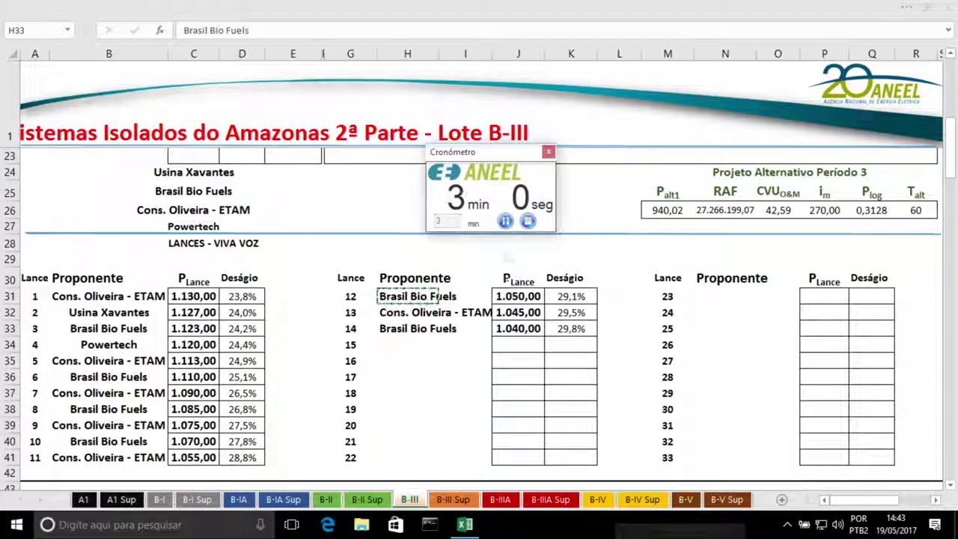
pyautogui.click(511, 344)
pyautogui.write('1037')
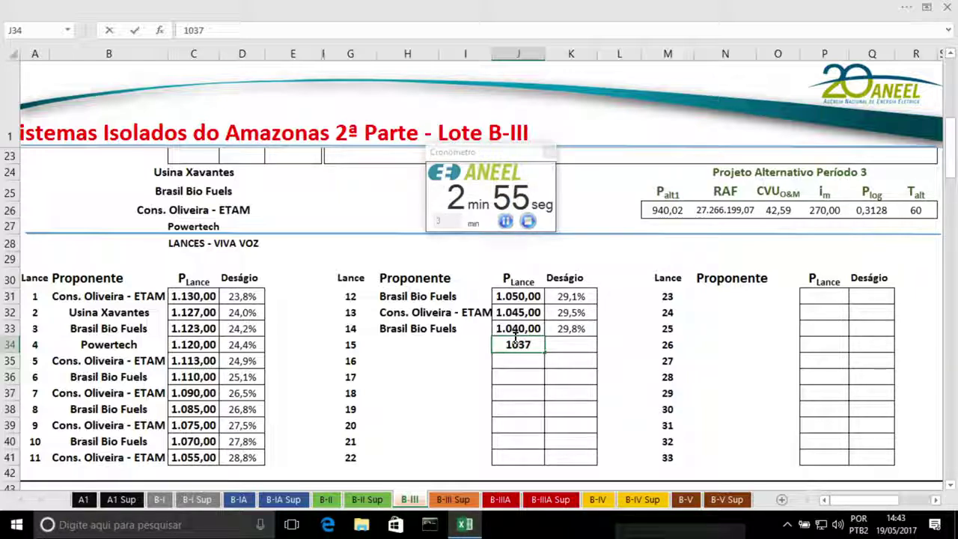
pyautogui.press('Return')
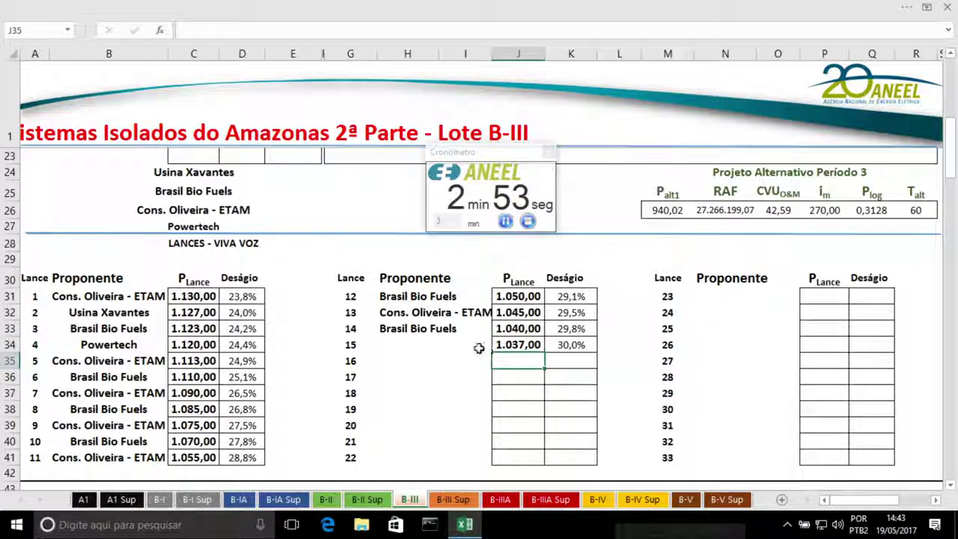
# Copy Cons. Oliveira - ETAM from bid 13 as the proponent of bid 15 and restart the 3-minute countdown
pyautogui.click(389, 313)
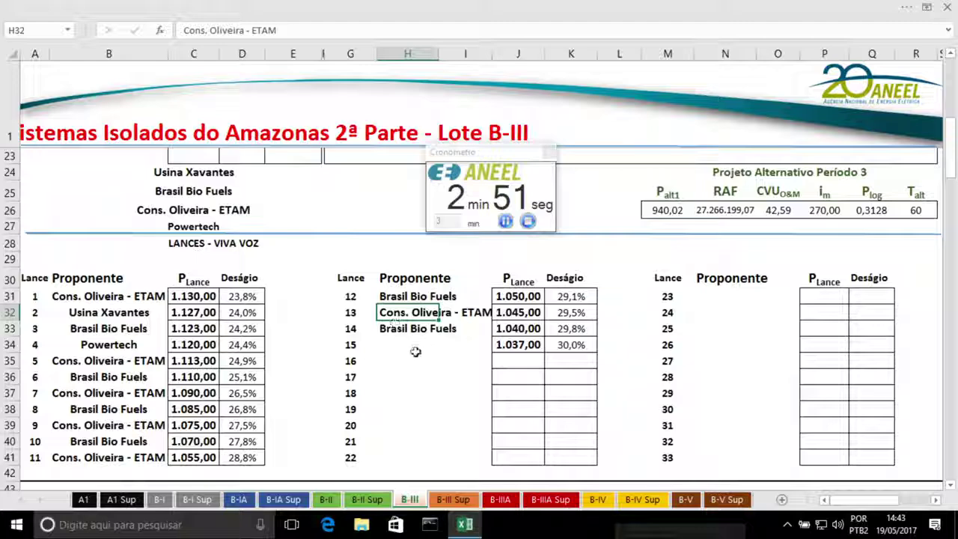
pyautogui.hotkey('ctrl', 'c')
pyautogui.click(408, 348)
pyautogui.hotkey('ctrl', 'v')
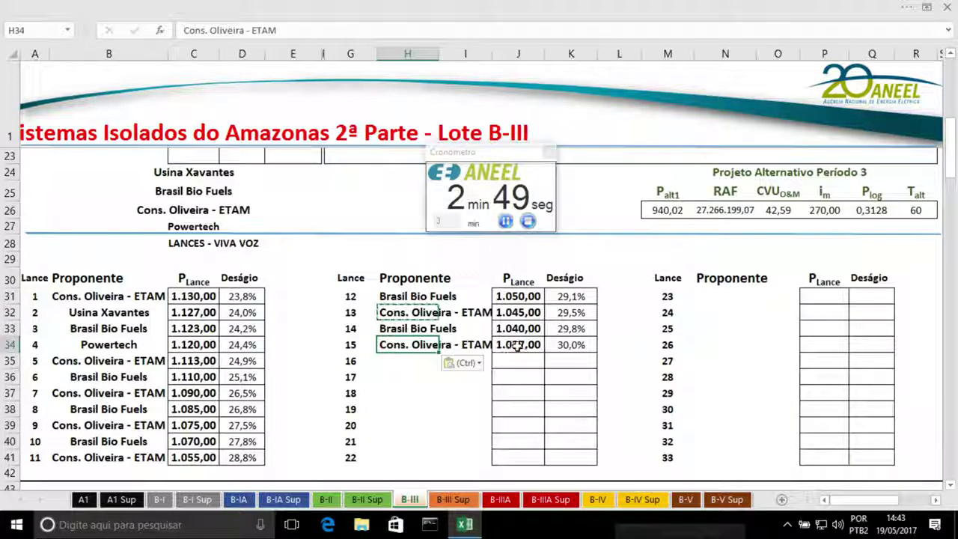
pyautogui.click(517, 344)
pyautogui.click(527, 222)
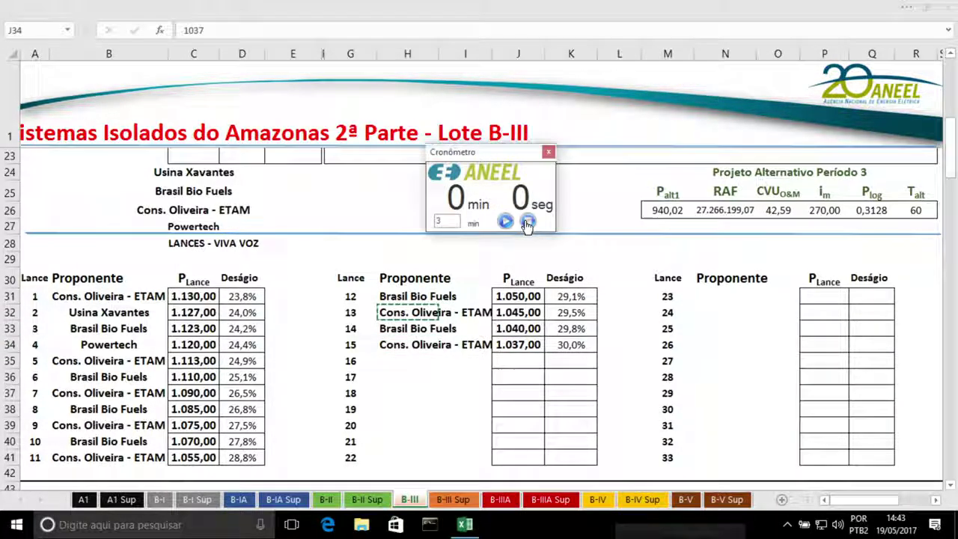
pyautogui.click(505, 221)
# Set the price of bid 15 to 1035 and enter 1032 as the price of bid 16
pyautogui.click(520, 345)
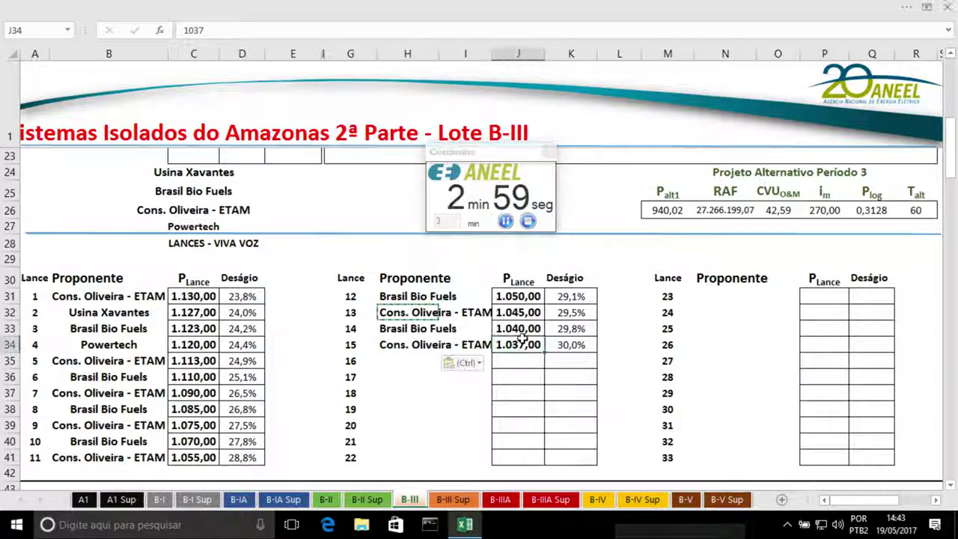
pyautogui.write('1.035')
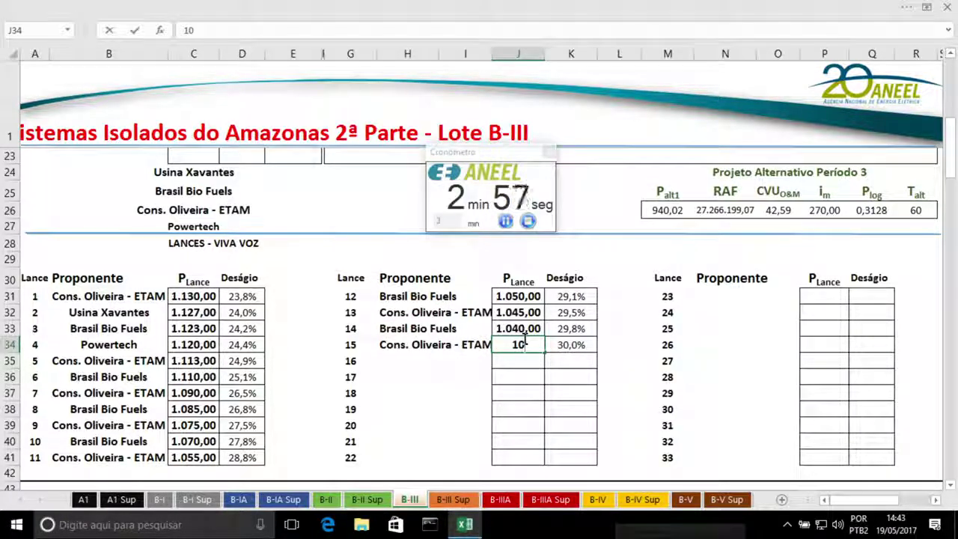
pyautogui.press('Return')
pyautogui.write('1032')
pyautogui.press('Return')
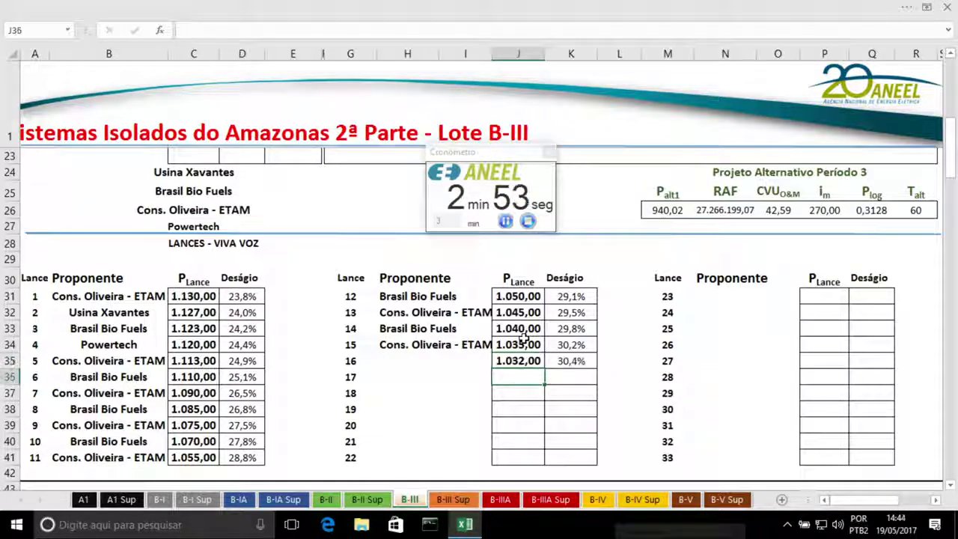
# Copy Brasil Bio Fuels from bid 14 as the proponent of bid 16 and restart the 3-minute countdown
pyautogui.click(420, 363)
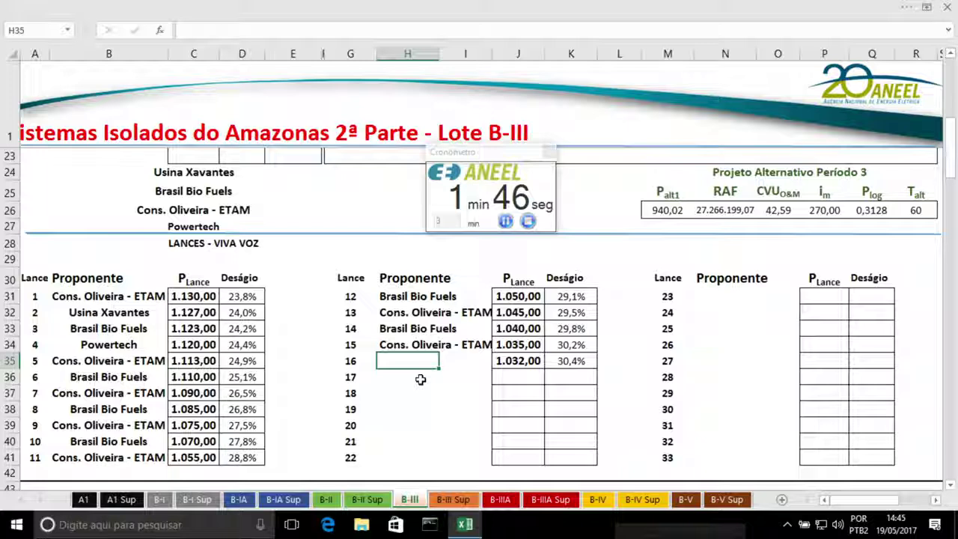
pyautogui.click(401, 328)
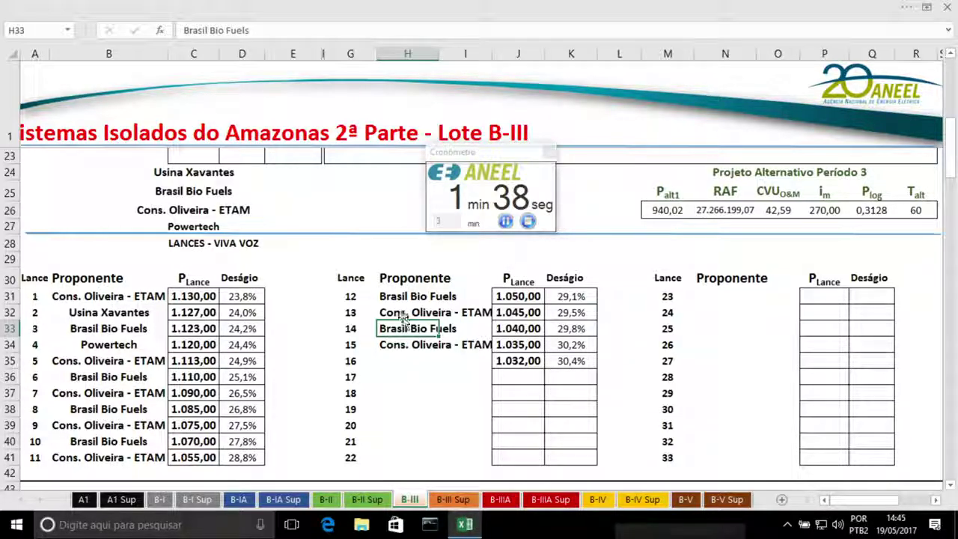
pyautogui.click(372, 376)
pyautogui.click(400, 329)
pyautogui.hotkey('ctrl', 'c')
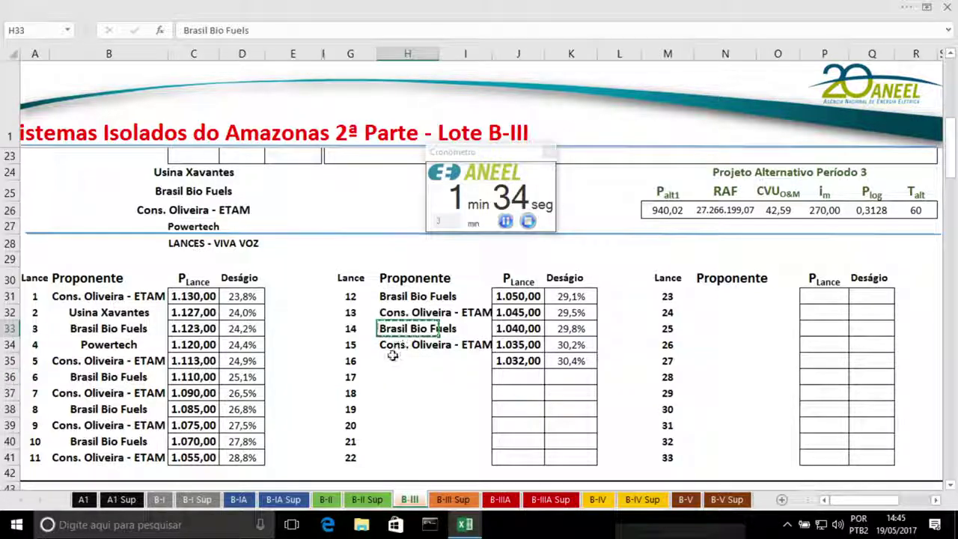
pyautogui.click(393, 361)
pyautogui.hotkey('ctrl', 'v')
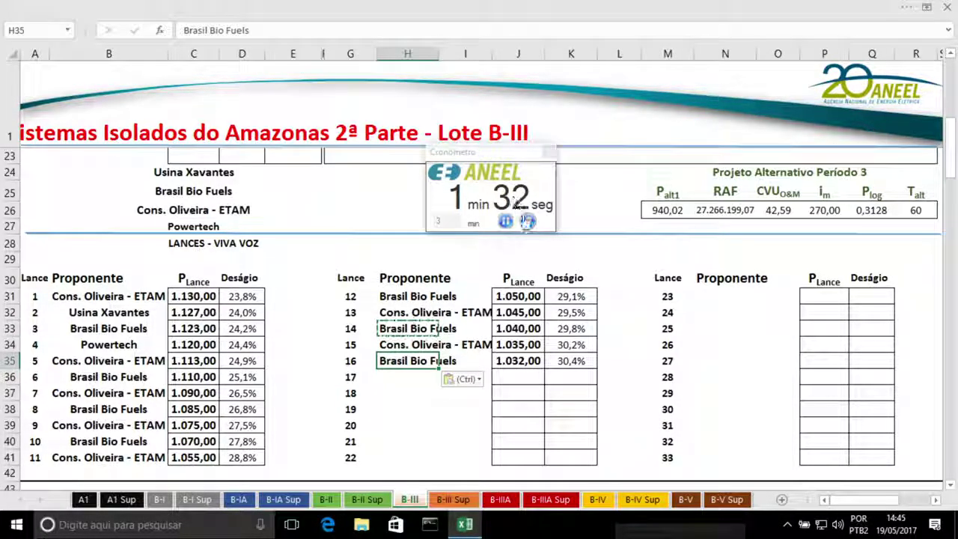
pyautogui.click(529, 222)
pyautogui.click(528, 222)
pyautogui.click(506, 222)
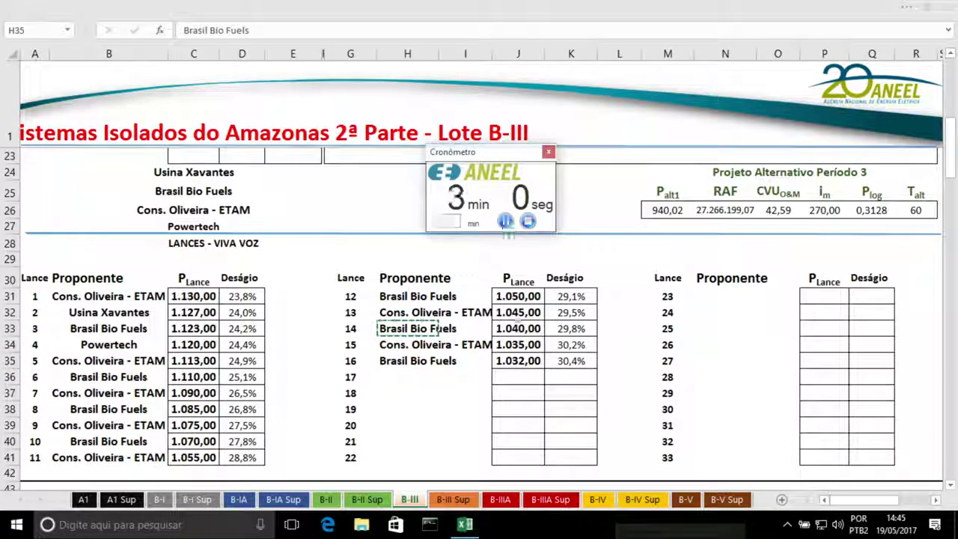
# Set the price of bid 16 to 1030 and enter 1027 as the price of bid 17
pyautogui.click(508, 360)
pyautogui.write('1.0')
pyautogui.write('30')
pyautogui.press('Return')
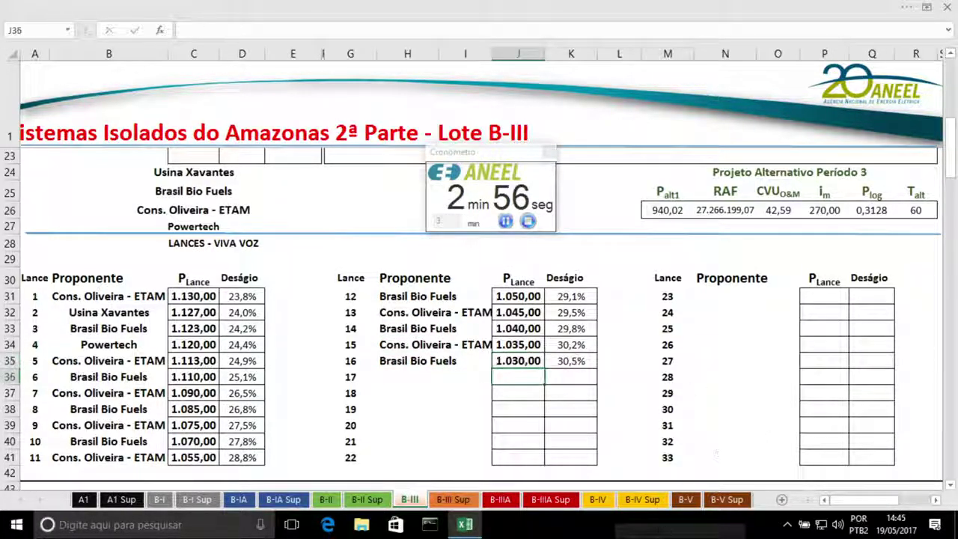
pyautogui.write('1.0')
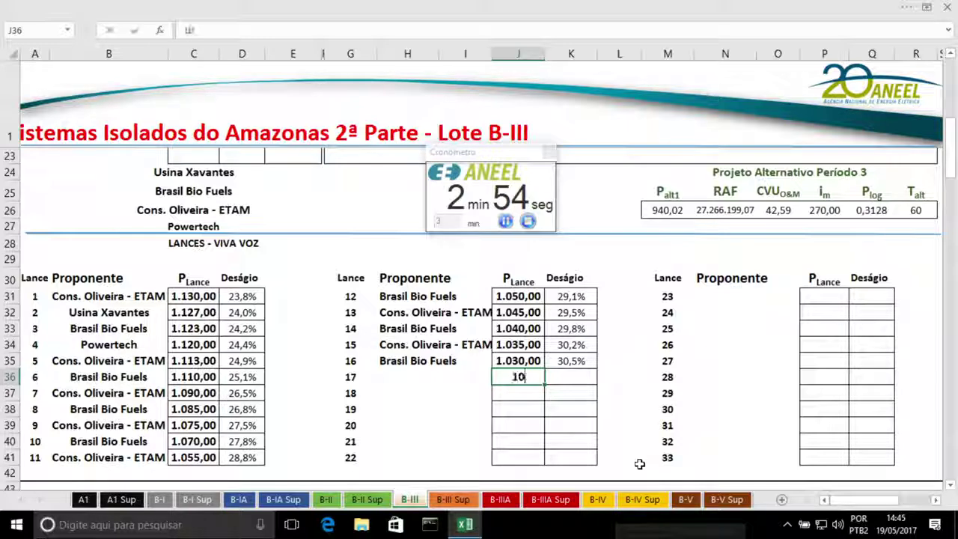
pyautogui.write('27')
pyautogui.press('Return')
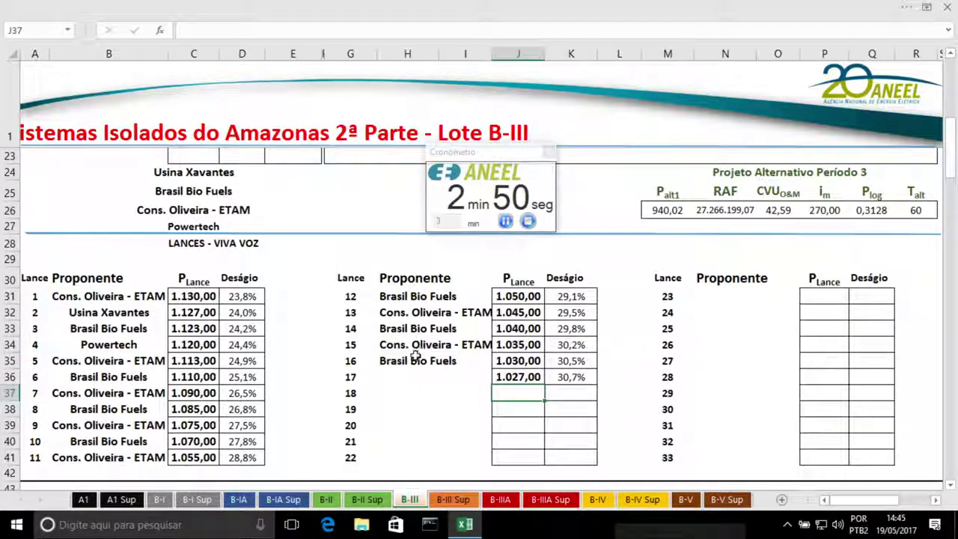
# Copy Cons. Oliveira - ETAM from bid 15 as the proponent of bid 17 and set that bid's price to 1025
pyautogui.click(408, 389)
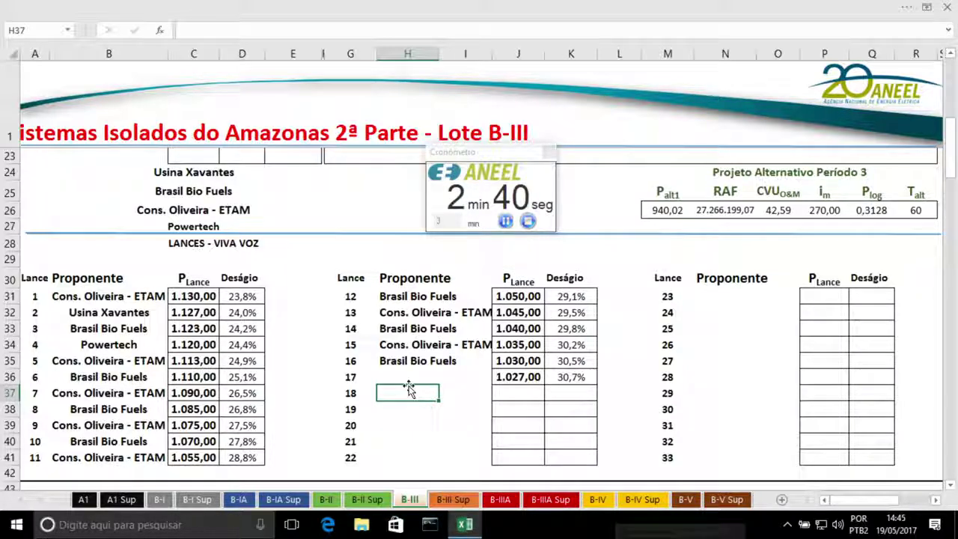
pyautogui.click(389, 346)
pyautogui.hotkey('ctrl', 'c')
pyautogui.click(390, 377)
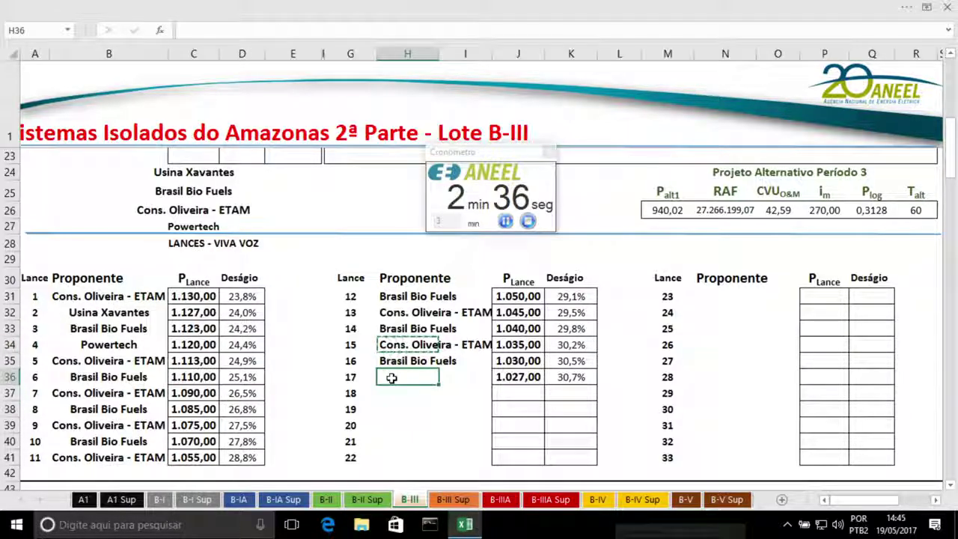
pyautogui.hotkey('ctrl', 'v')
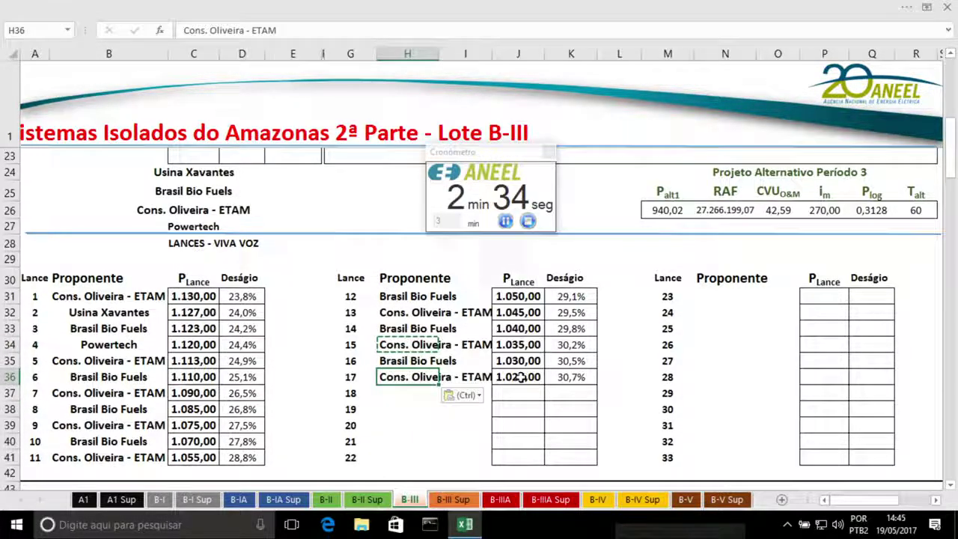
pyautogui.click(517, 376)
pyautogui.write('1.025')
pyautogui.press('Return')
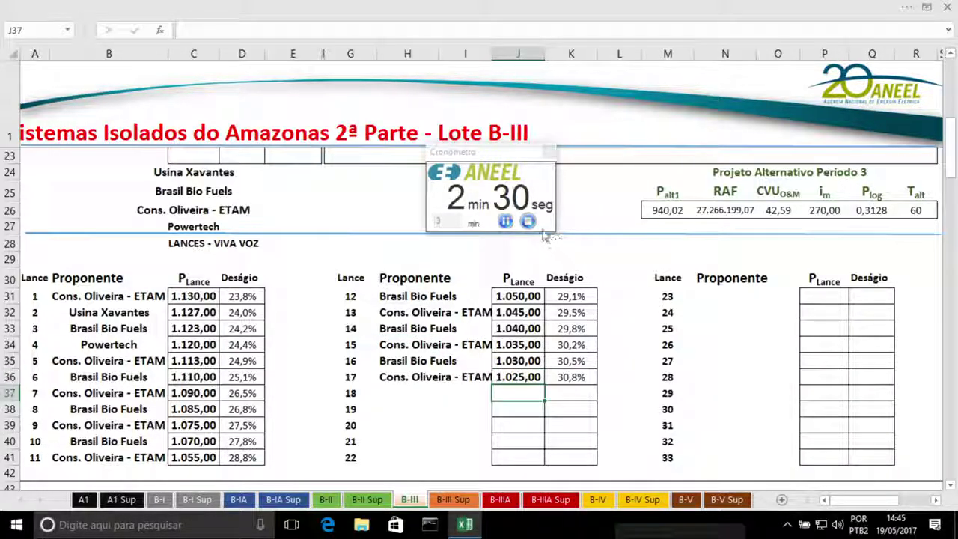
# Restart the 3-minute countdown and enter 1022 as the price of bid 18
pyautogui.click(528, 221)
pyautogui.click(505, 221)
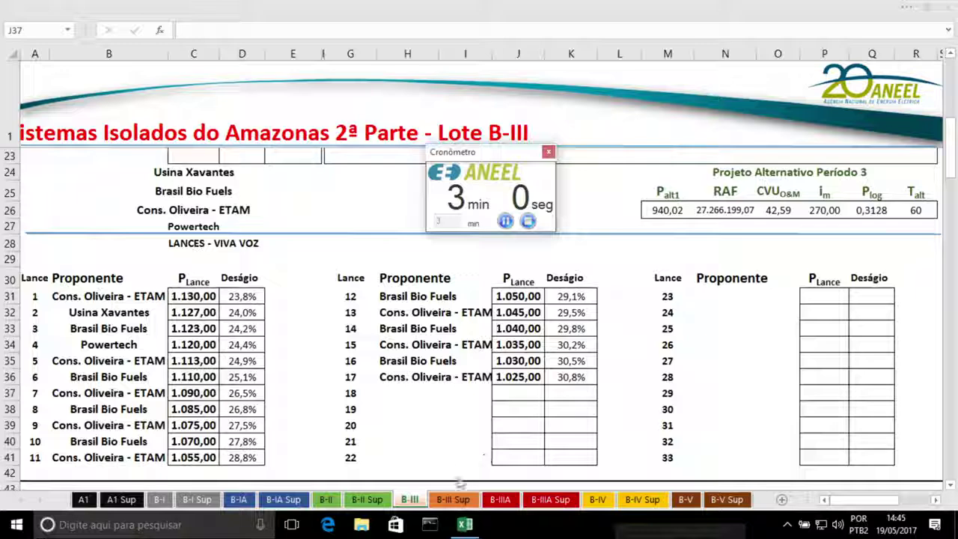
pyautogui.click(520, 394)
pyautogui.write('1.022')
pyautogui.press('Return')
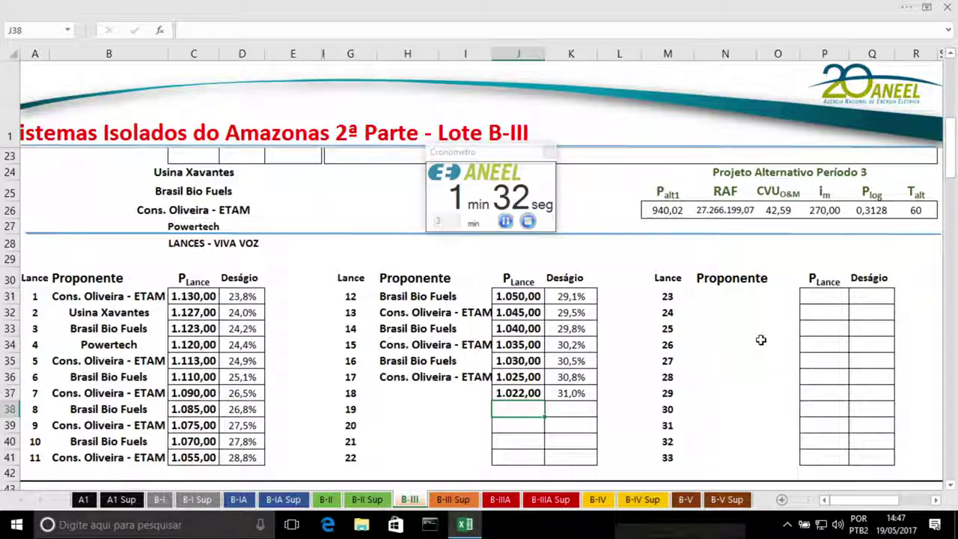
# Copy Powertech from bid 4 as the proponent of bid 18
pyautogui.click(90, 359)
pyautogui.click(86, 343)
pyautogui.hotkey('ctrl', 'c')
pyautogui.click(432, 399)
pyautogui.hotkey('ctrl', 'v')
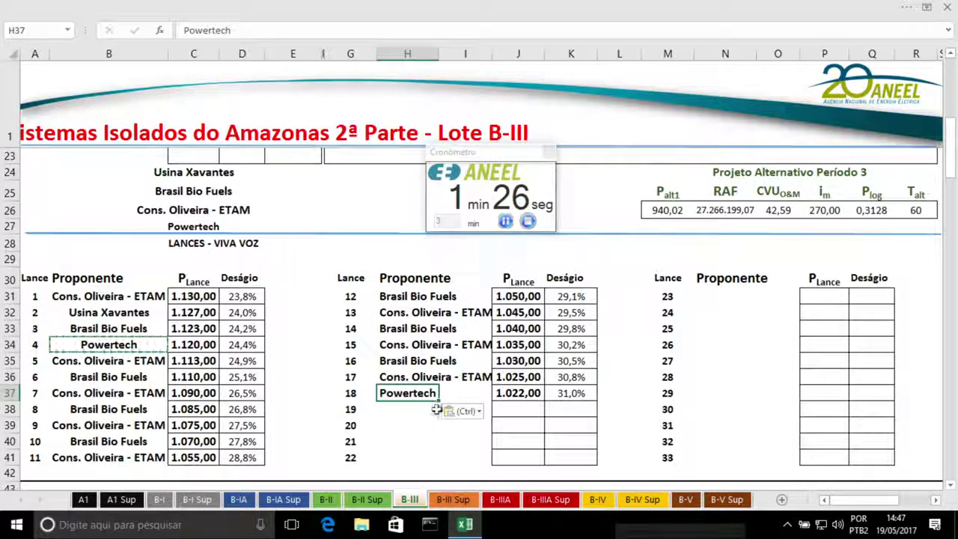
# Restart the 3-minute countdown and enter 1019 as the price of bid 19
pyautogui.click(527, 221)
pyautogui.click(504, 222)
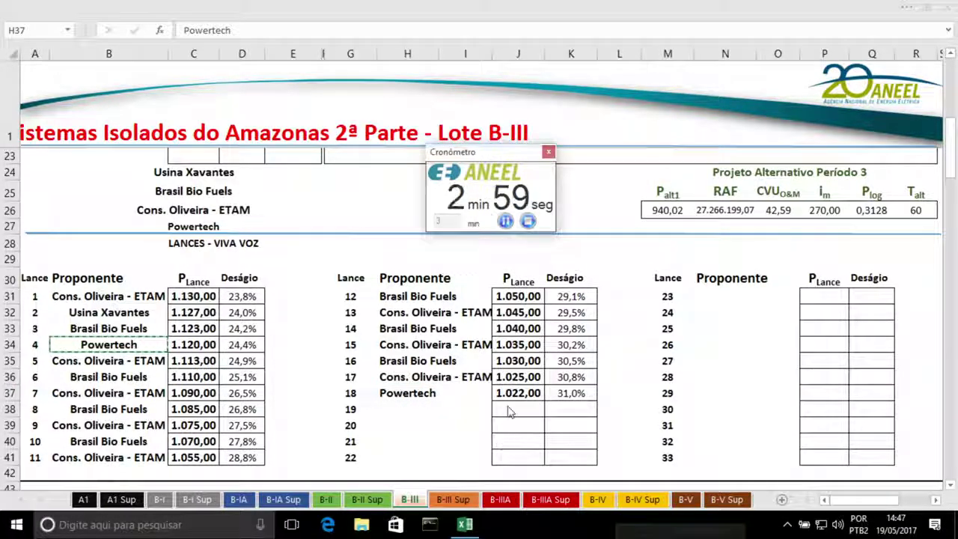
pyautogui.click(518, 403)
pyautogui.write('1019')
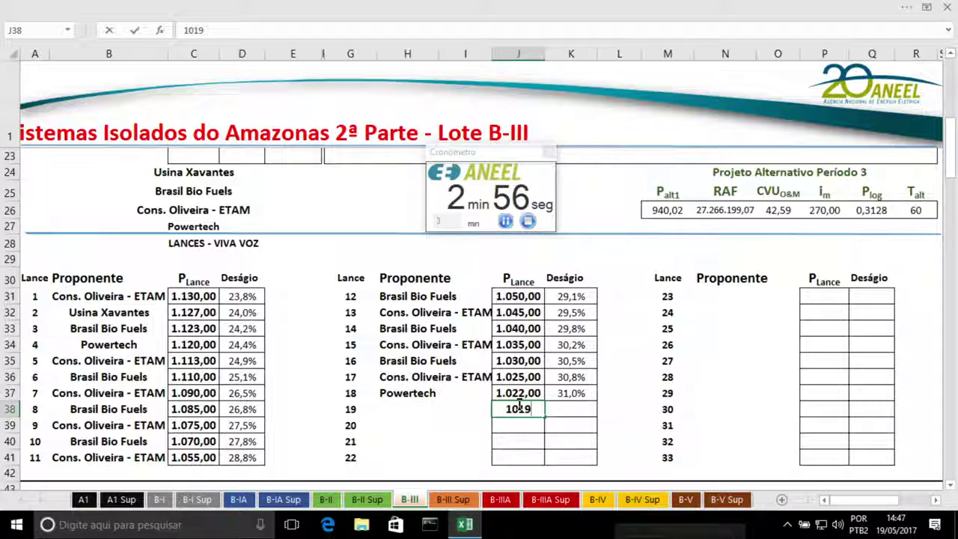
pyautogui.press('Return')
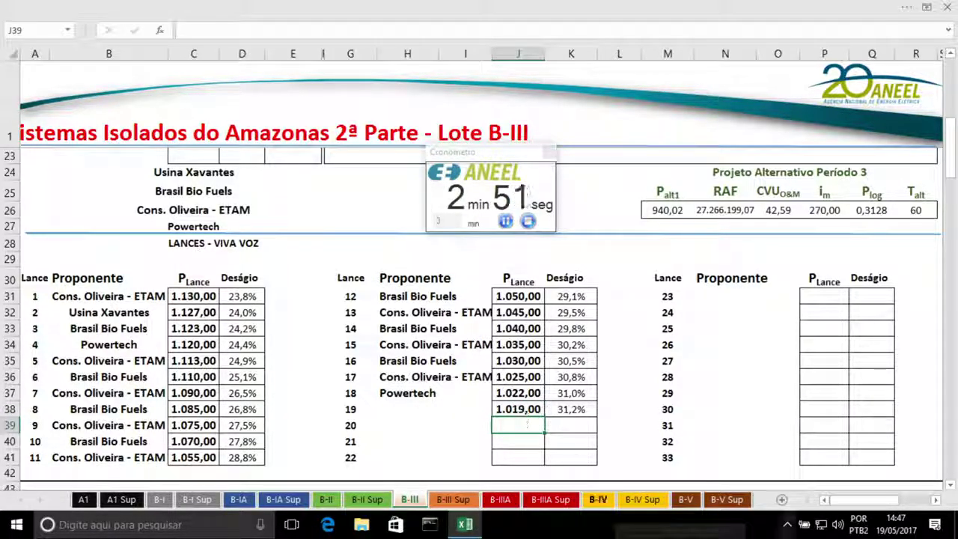
# Copy Brasil Bio Fuels from bid 16 as the proponent of bid 19
pyautogui.moveTo(492, 424); pyautogui.dragTo(454, 412)
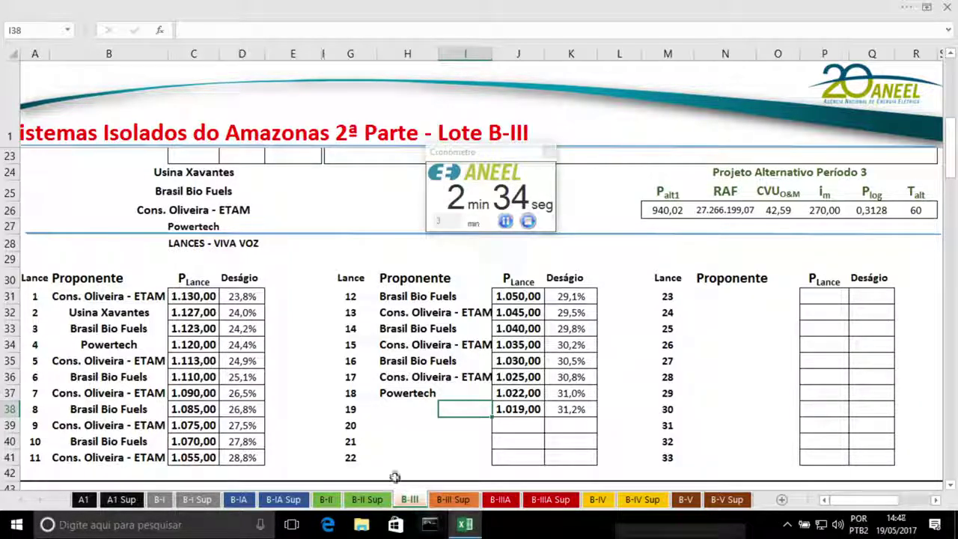
pyautogui.click(386, 359)
pyautogui.hotkey('ctrl', 'c')
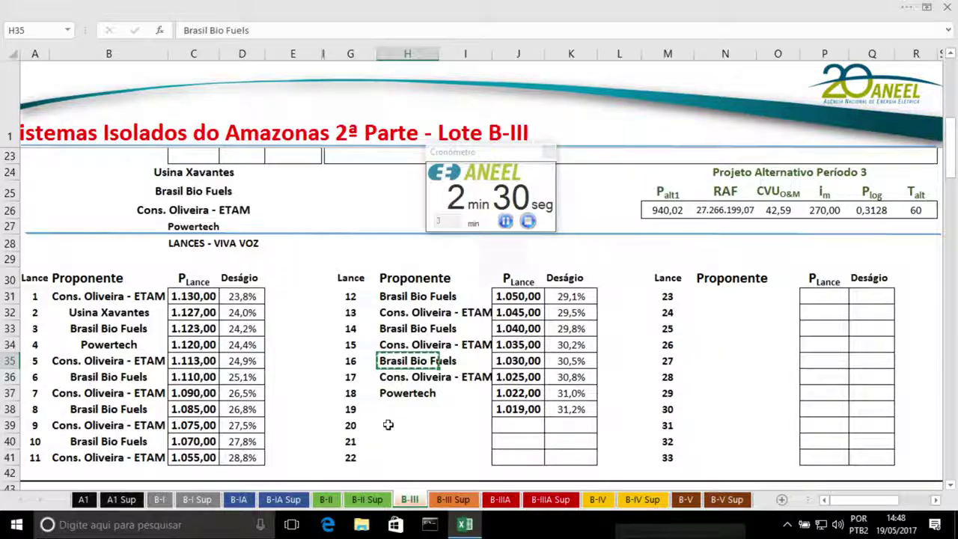
pyautogui.click(404, 410)
pyautogui.hotkey('ctrl', 'v')
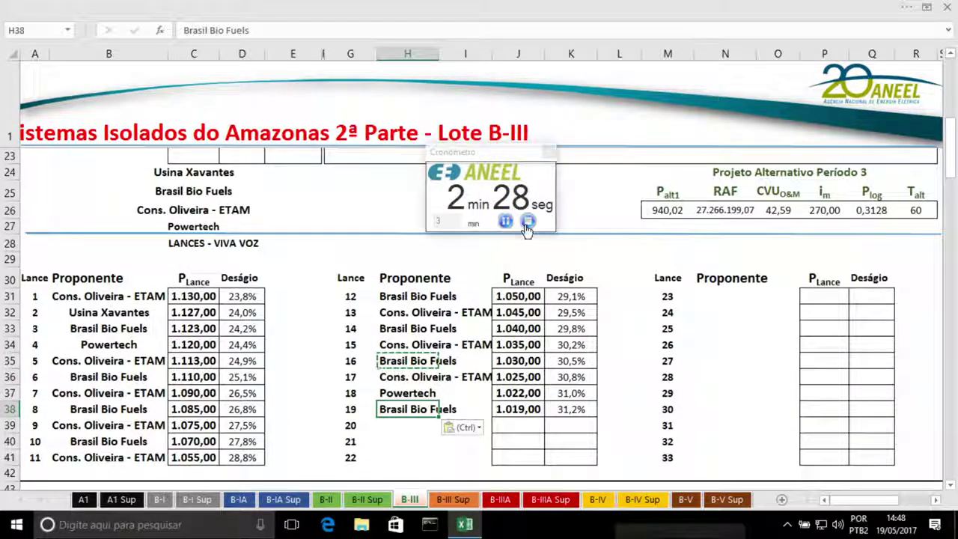
# Restart the 3-minute countdown and set the price of bid 19 to 1010
pyautogui.click(528, 221)
pyautogui.click(505, 221)
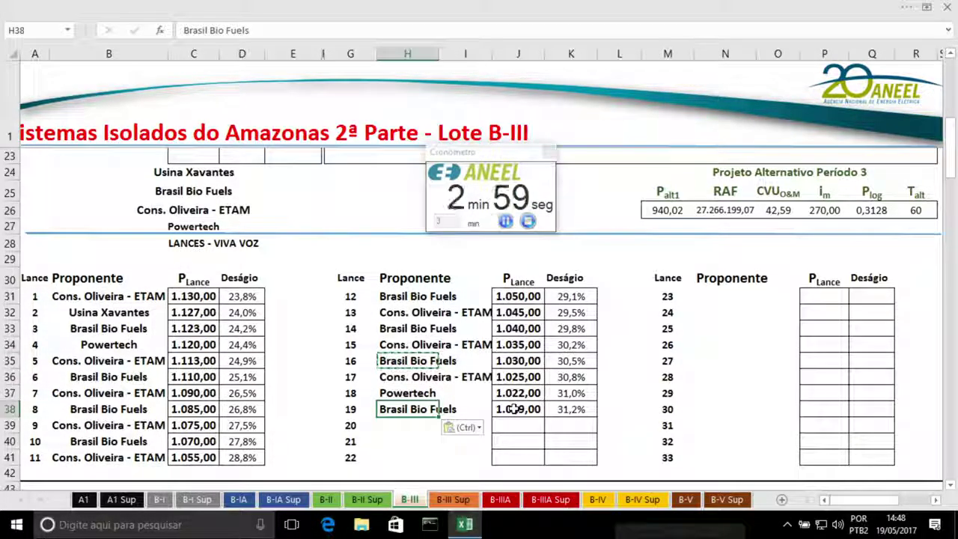
pyautogui.click(496, 411)
pyautogui.write('1010')
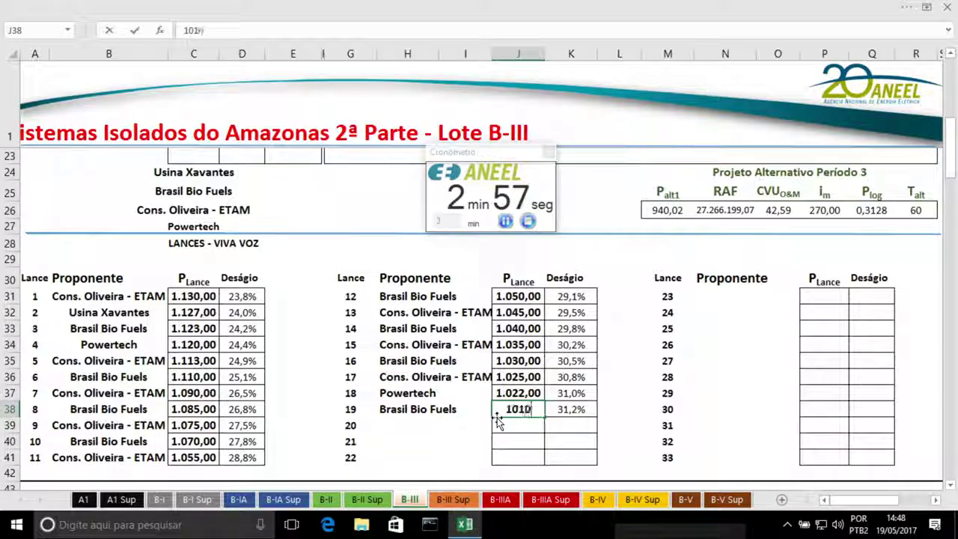
pyautogui.press('Return')
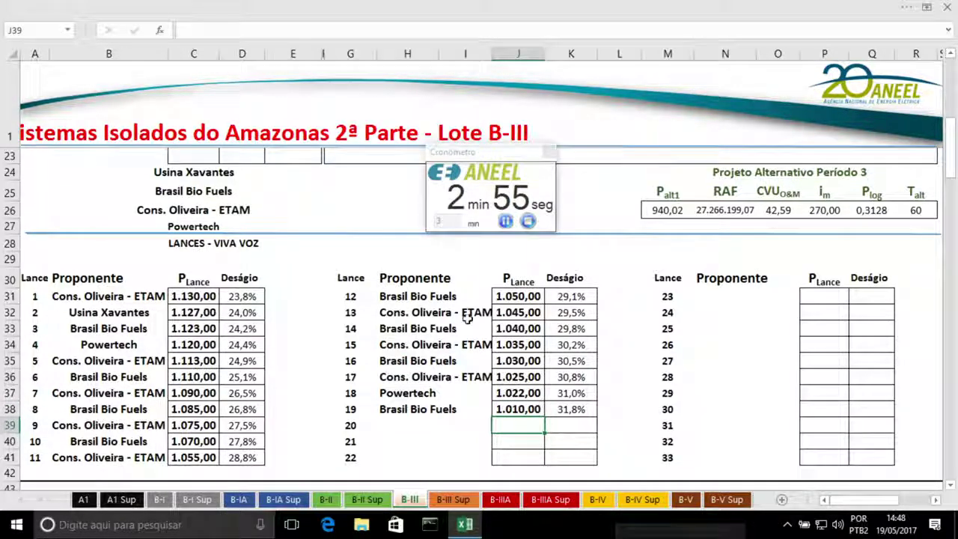
# Copy Cons. Oliveira - ETAM from bid 17 as the proponent of bid 20 and restart the 3-minute countdown
pyautogui.click(396, 376)
pyautogui.hotkey('ctrl', 'c')
pyautogui.click(415, 425)
pyautogui.hotkey('ctrl', 'v')
pyautogui.click(527, 221)
pyautogui.click(505, 223)
# Enter 1007 as the price of bid 20 and 1004 as the price of bid 21
pyautogui.click(516, 420)
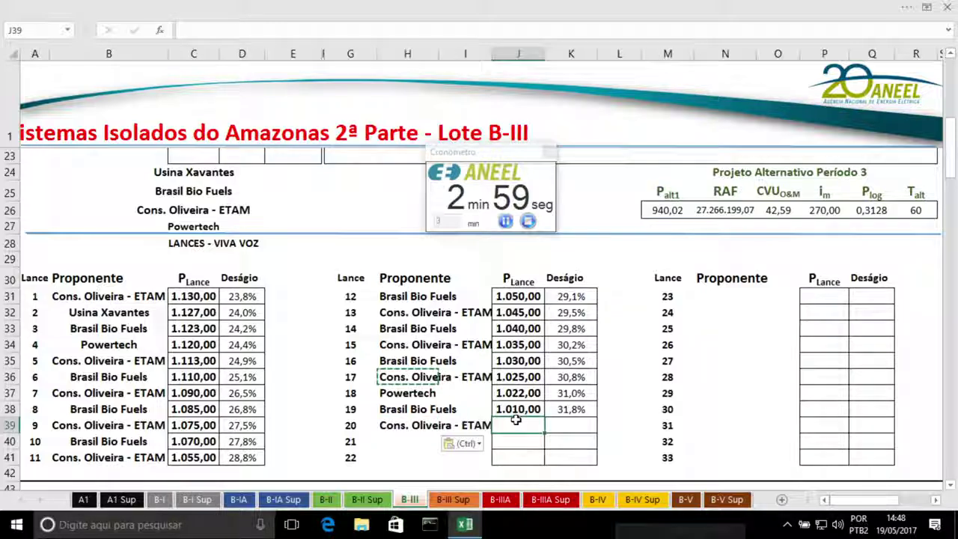
pyautogui.write('1007')
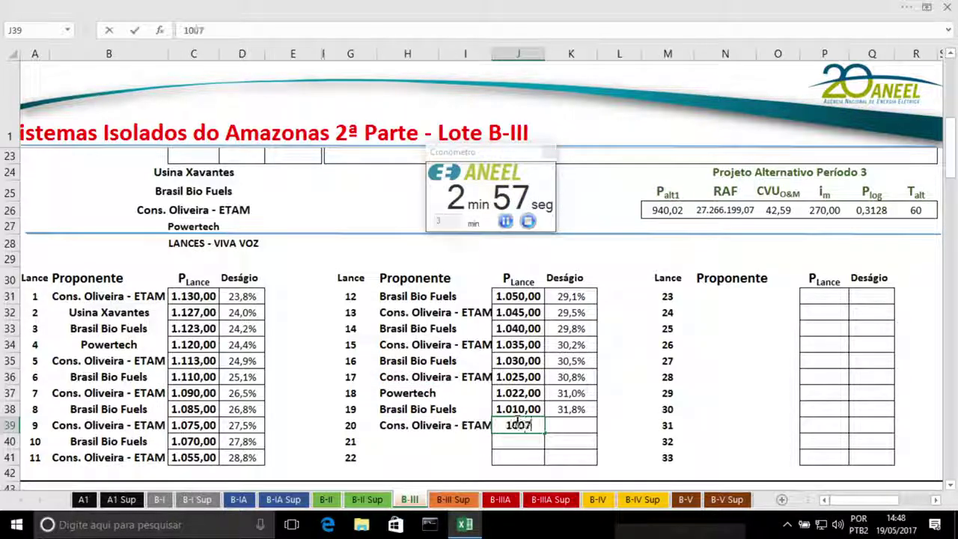
pyautogui.press('Return')
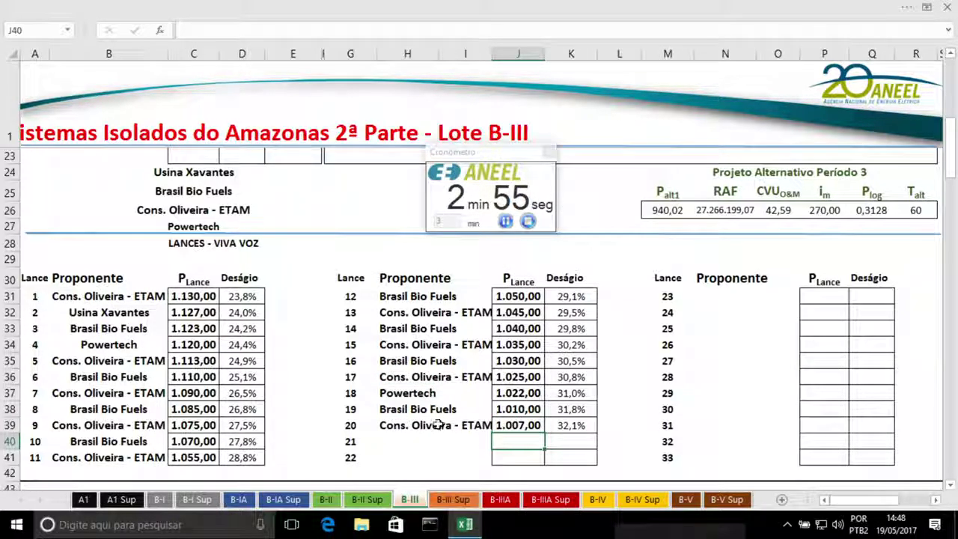
pyautogui.click(421, 443)
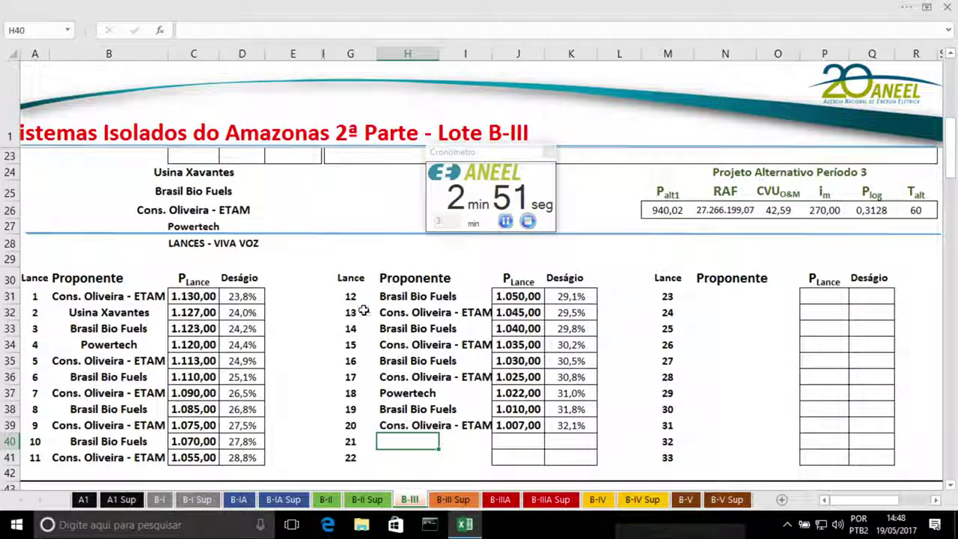
pyautogui.click(507, 441)
pyautogui.write('1004')
pyautogui.press('Return')
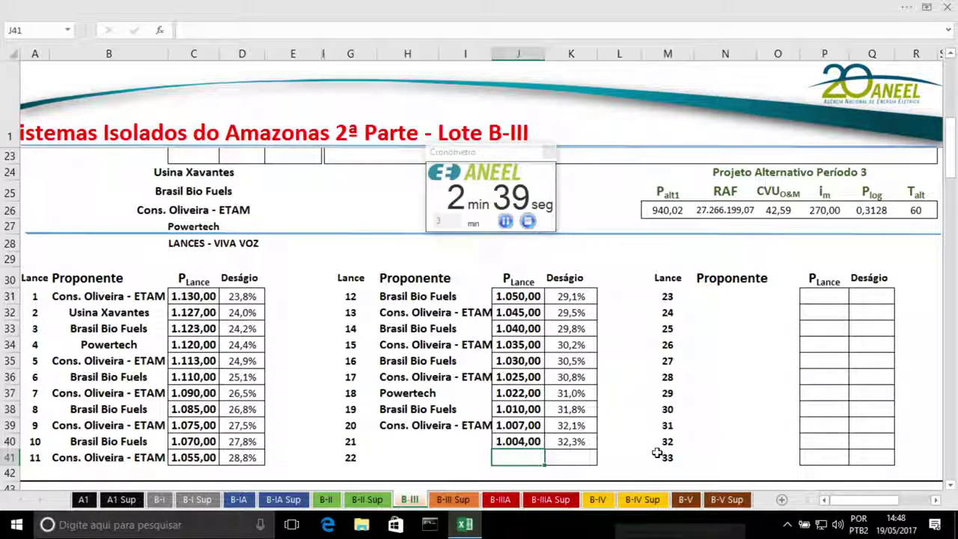
# Copy Brasil Bio Fuels from bid 19 as the proponent of bid 21
pyautogui.click(498, 440)
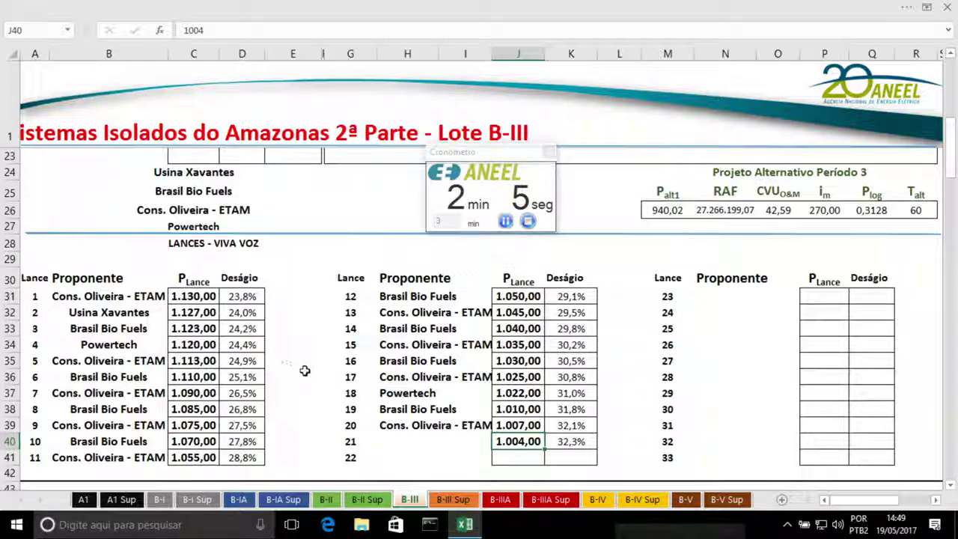
pyautogui.click(402, 447)
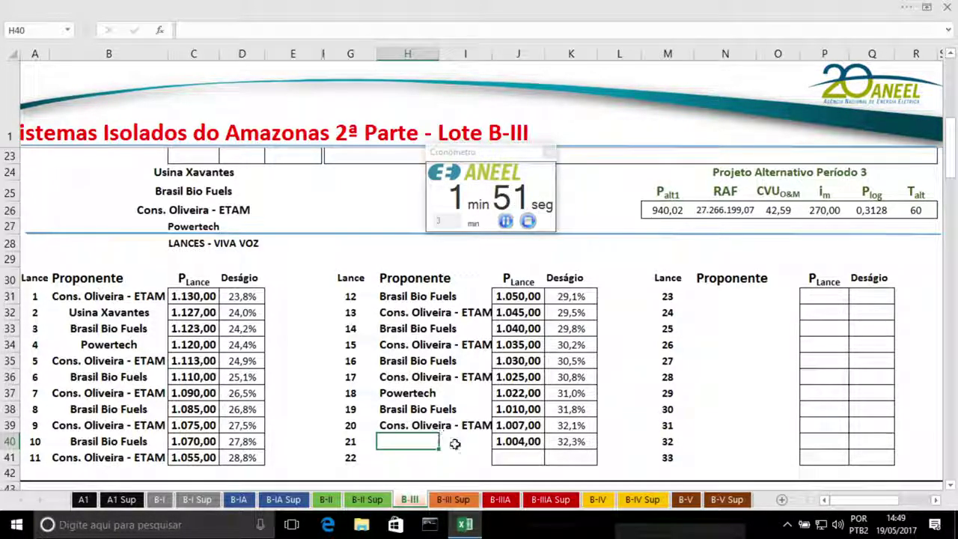
pyautogui.click(416, 410)
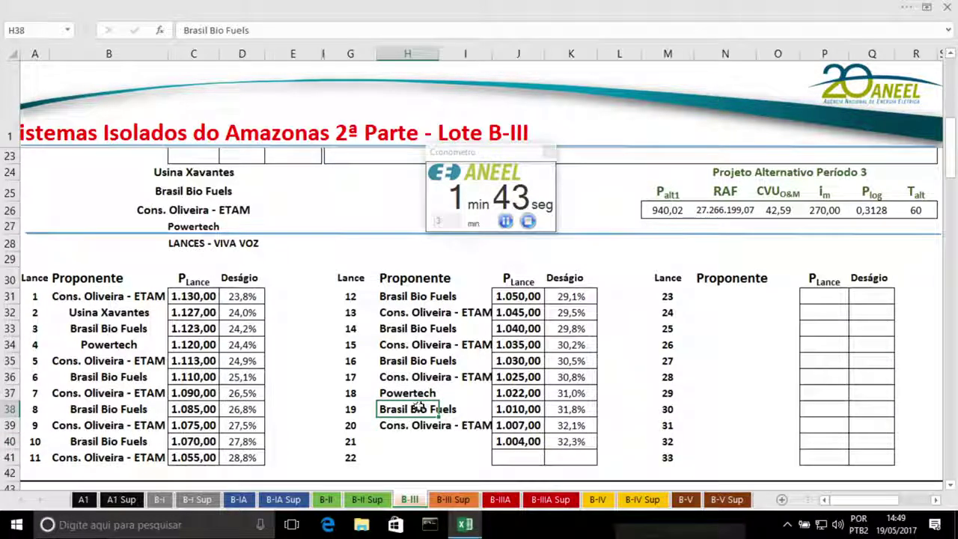
pyautogui.hotkey('ctrl', 'c')
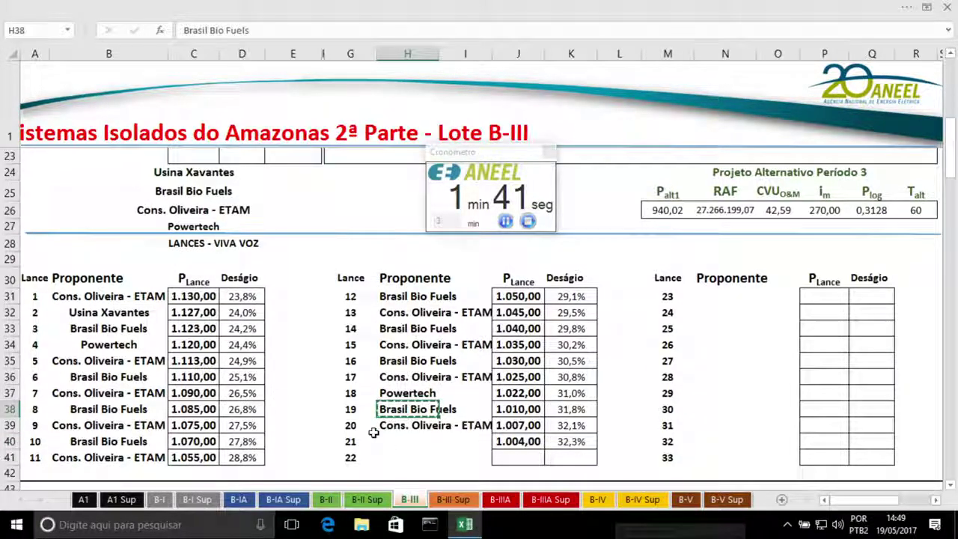
pyautogui.click(404, 441)
pyautogui.hotkey('ctrl', 'v')
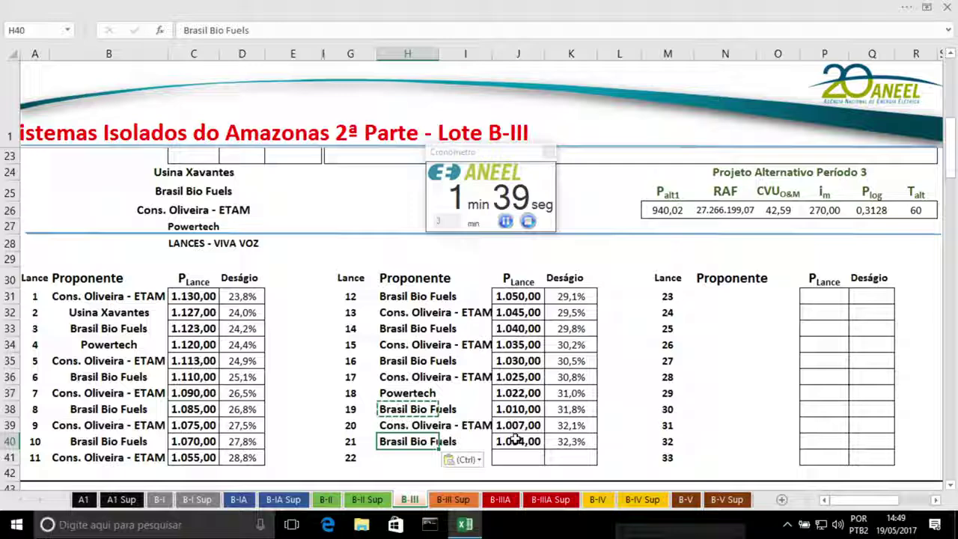
# Set the price of bid 21 to 1000 and restart the 3-minute countdown
pyautogui.click(515, 441)
pyautogui.write('1000')
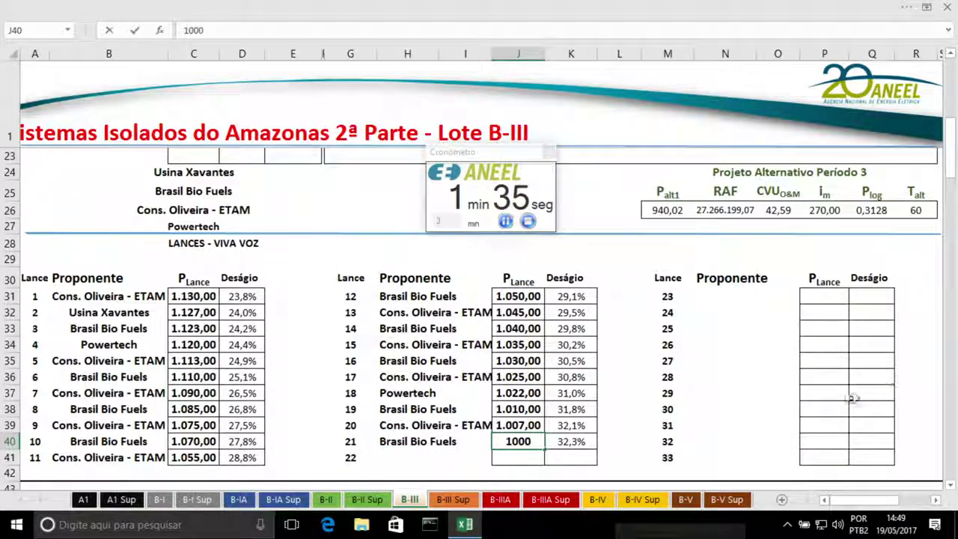
pyautogui.press('Return')
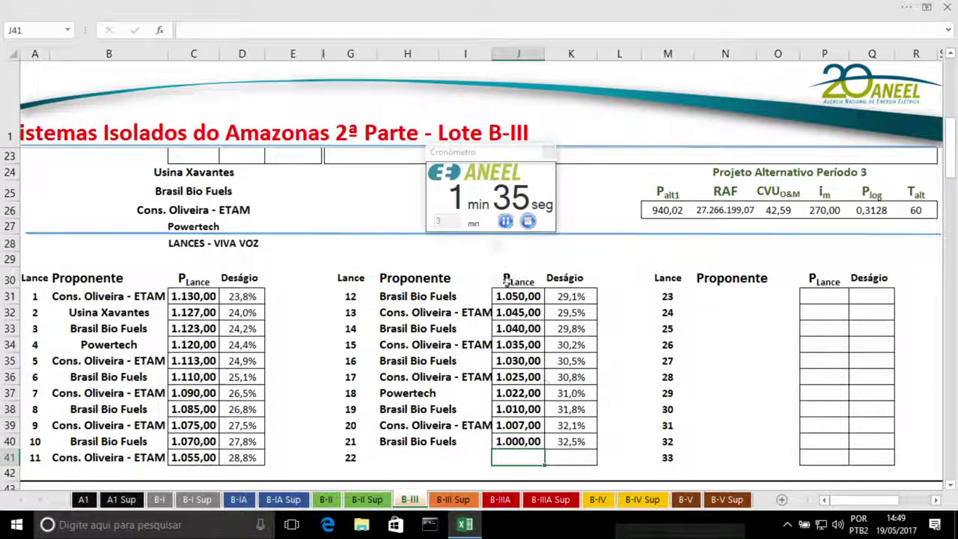
pyautogui.click(527, 221)
pyautogui.click(505, 222)
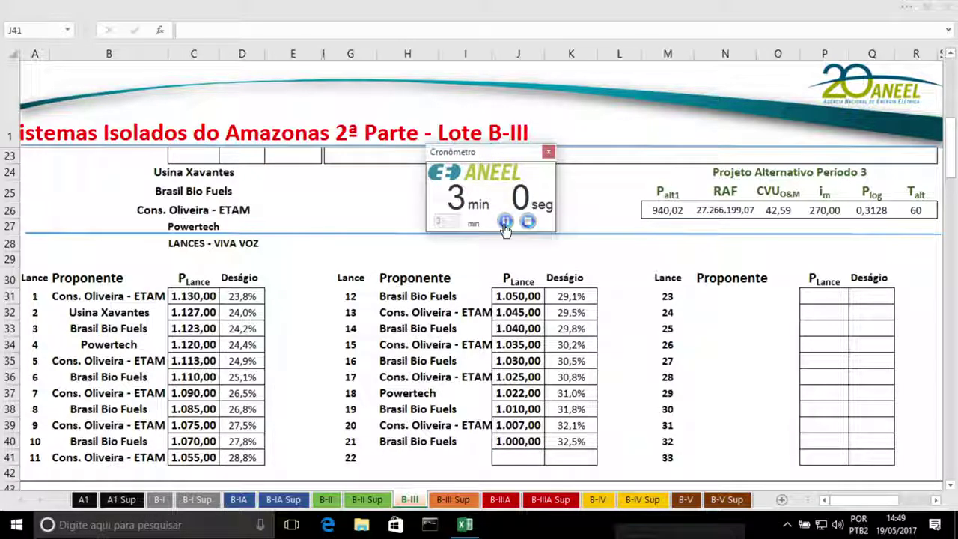
# Enter 997 as the price of bid 22
pyautogui.click(513, 458)
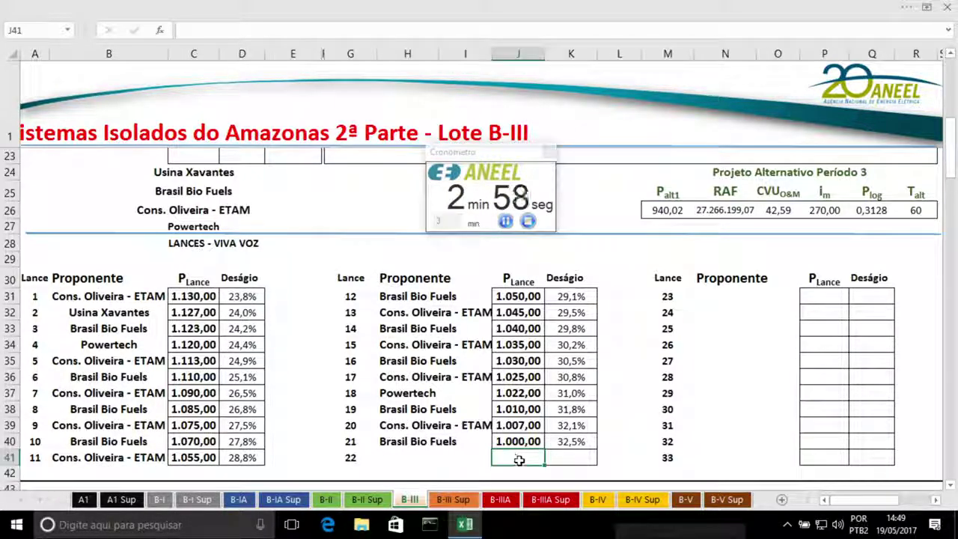
pyautogui.write('997')
pyautogui.press('Return')
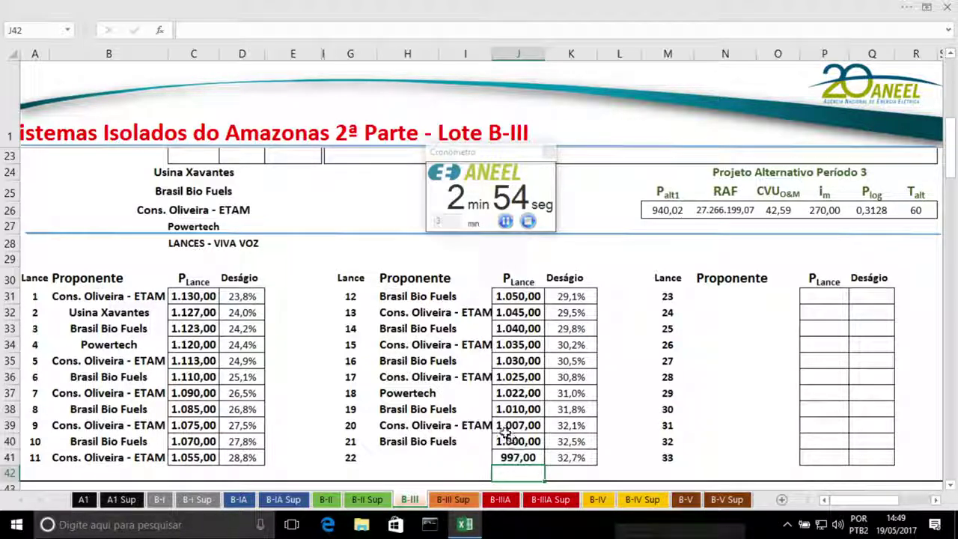
# Copy Cons. Oliveira - ETAM from bid 20 as the proponent of bid 22
pyautogui.click(411, 424)
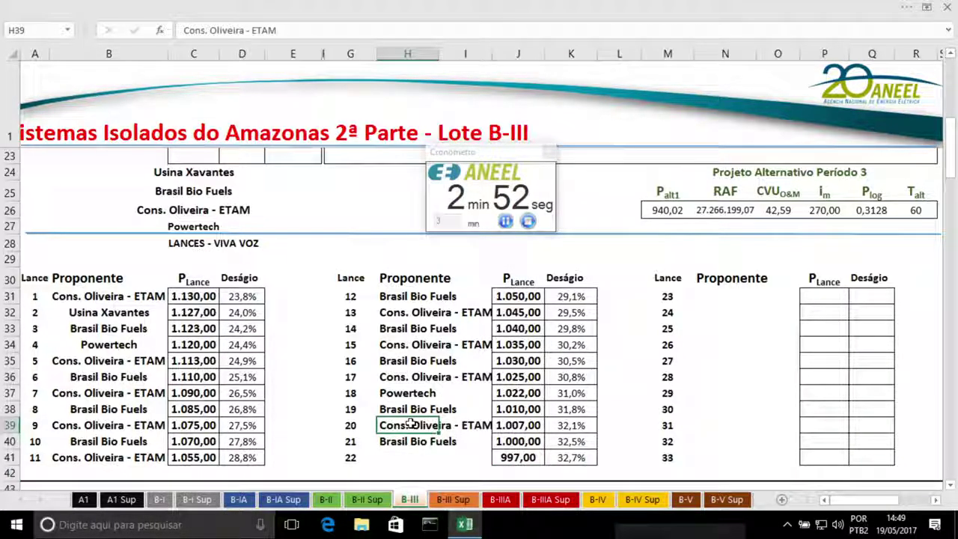
pyautogui.hotkey('ctrl', 'c')
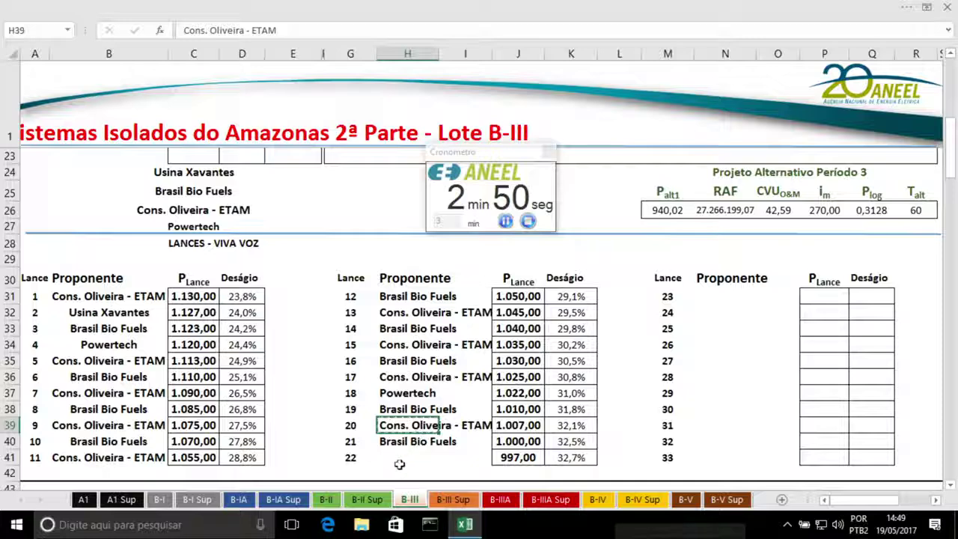
pyautogui.click(397, 458)
pyautogui.hotkey('ctrl', 'v')
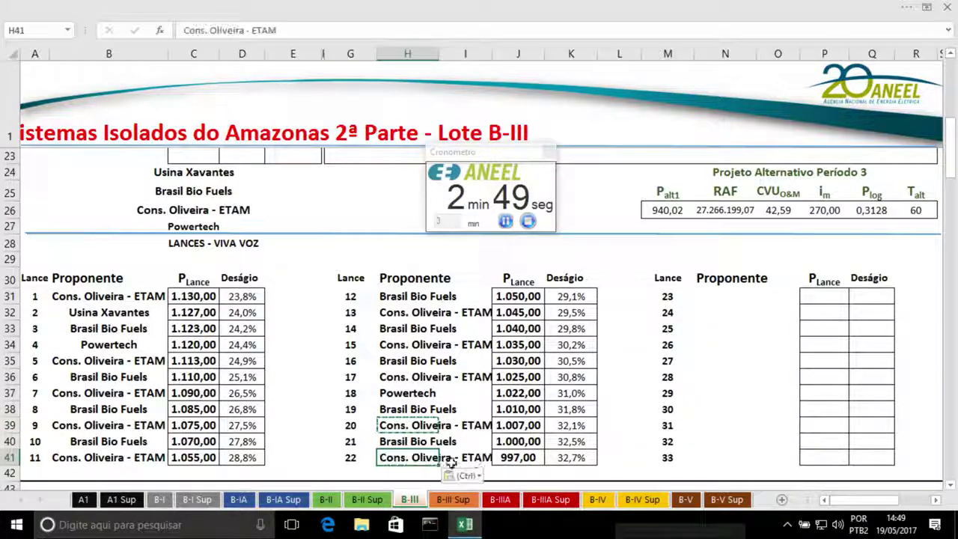
# Set the price of bid 22 to 995 and restart the 3-minute countdown
pyautogui.click(504, 461)
pyautogui.write('995')
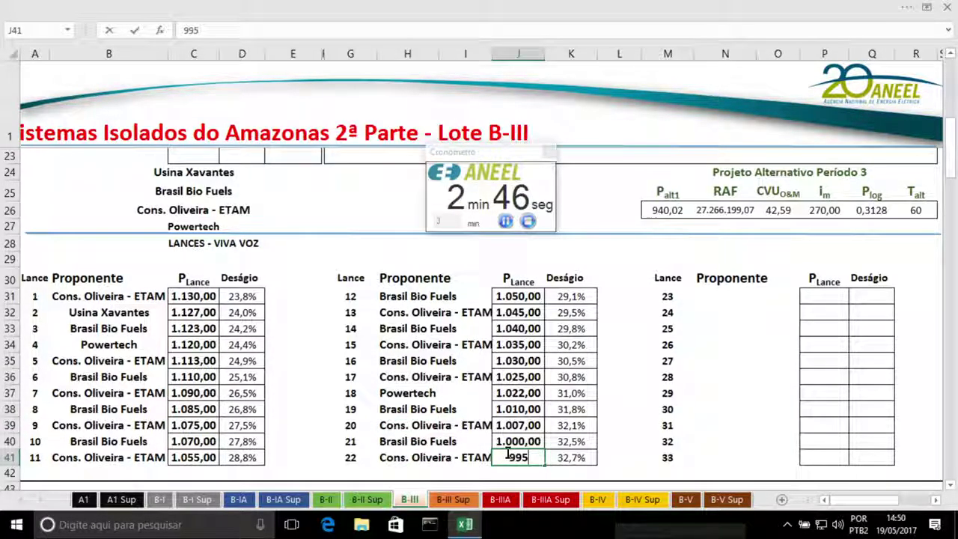
pyautogui.press('Return')
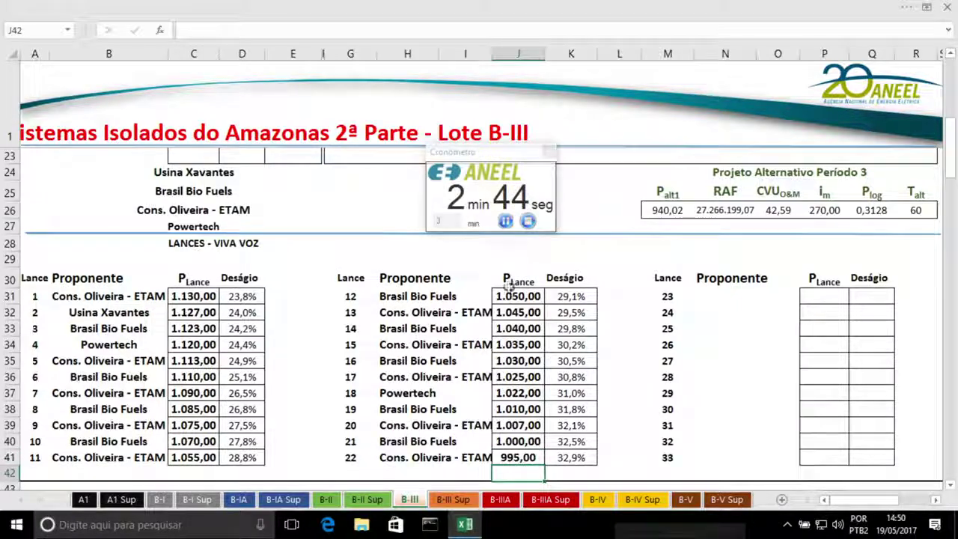
pyautogui.click(505, 220)
pyautogui.click(527, 221)
pyautogui.click(505, 220)
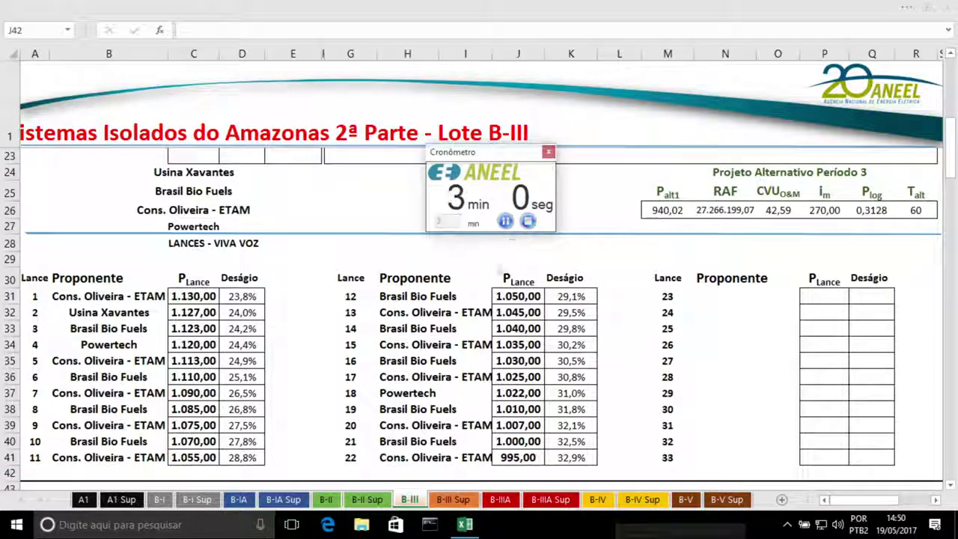
# Enter 992 as the price of bid 23 in the third bid table
pyautogui.click(824, 295)
pyautogui.click(825, 296)
pyautogui.write('99')
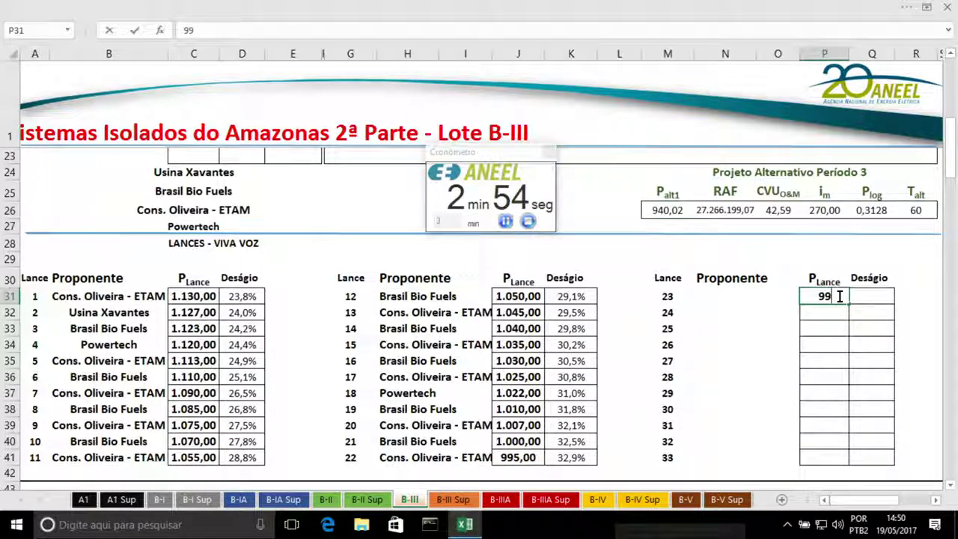
pyautogui.write('2')
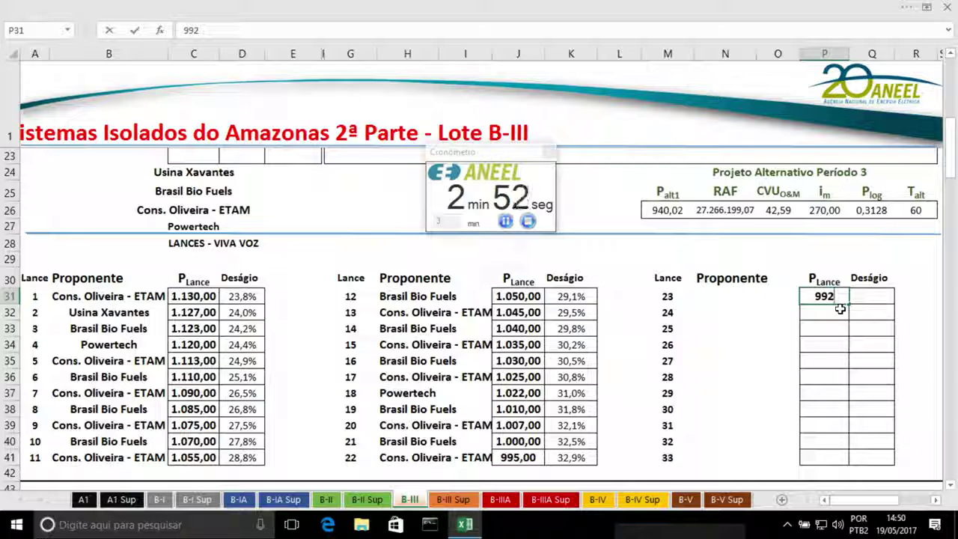
pyautogui.press('Return')
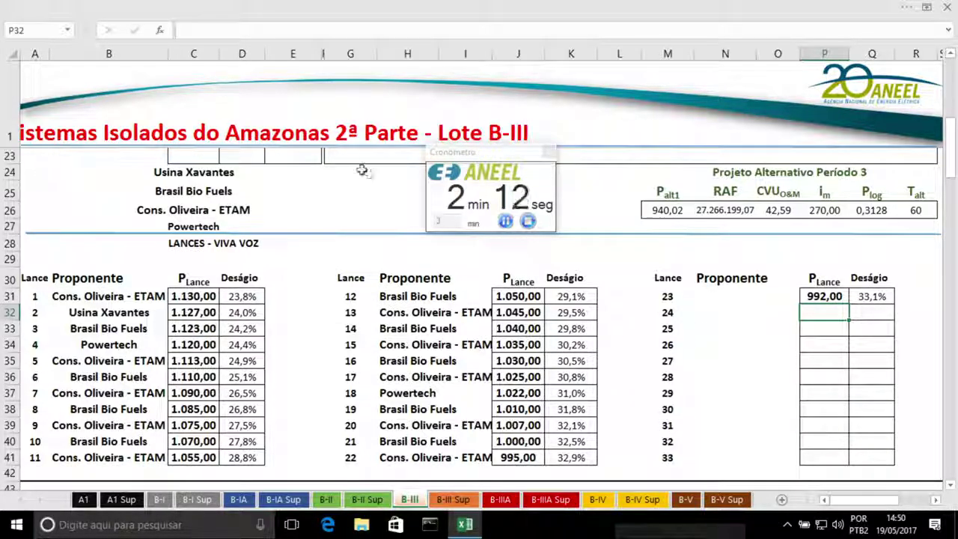
# Copy Powertech from the list of bidders above the tables as the proponent of bid 23
pyautogui.click(740, 300)
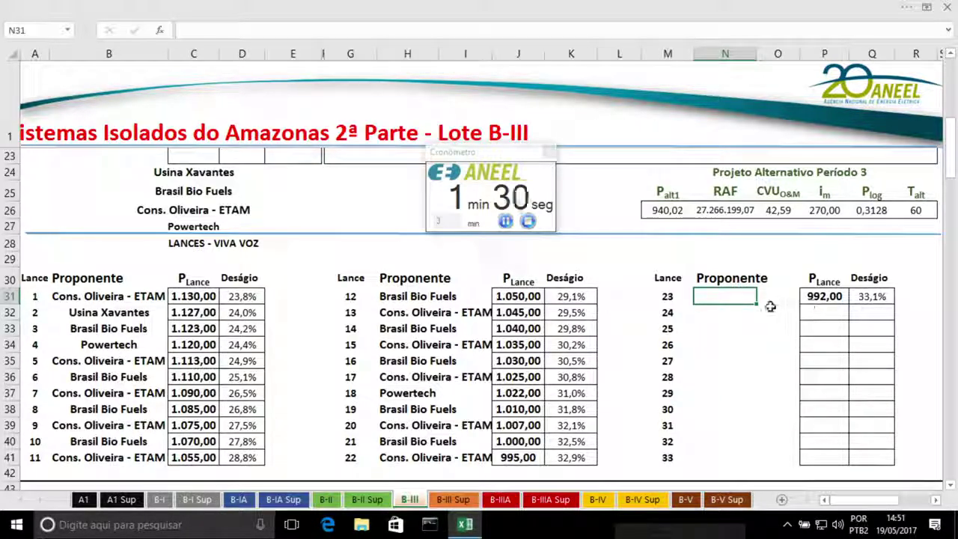
pyautogui.click(407, 421)
pyautogui.click(172, 226)
pyautogui.hotkey('ctrl', 'c')
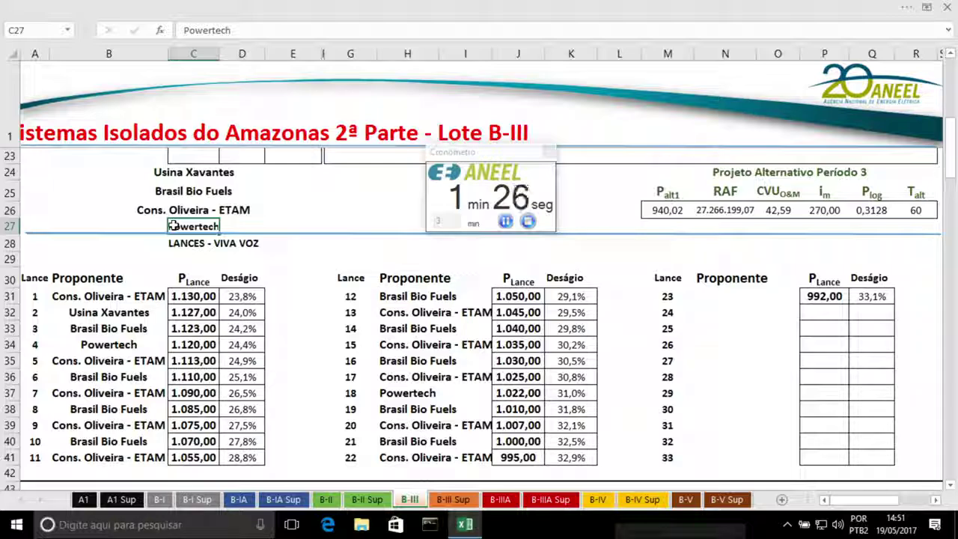
pyautogui.click(716, 298)
pyautogui.hotkey('ctrl', 'v')
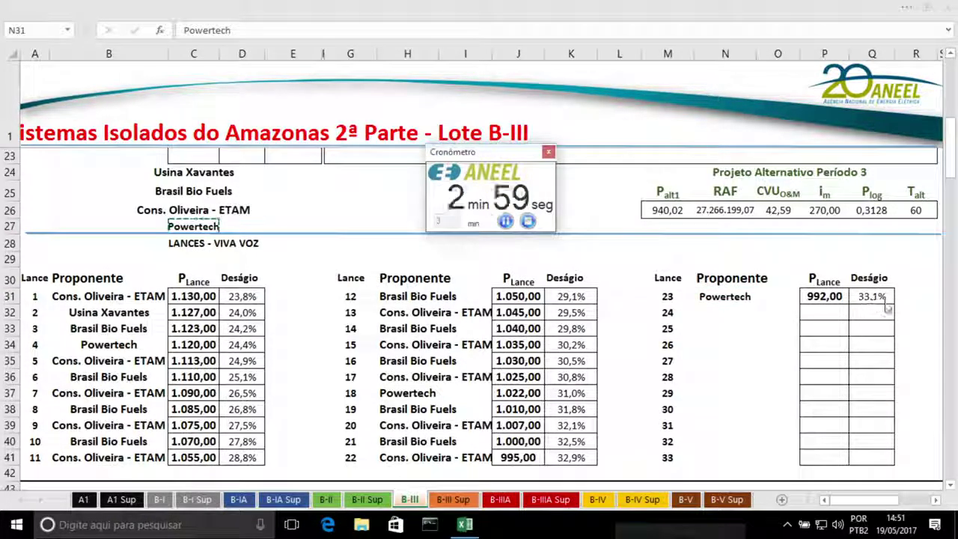
# Enter 989 as the price of bid 24
pyautogui.click(826, 314)
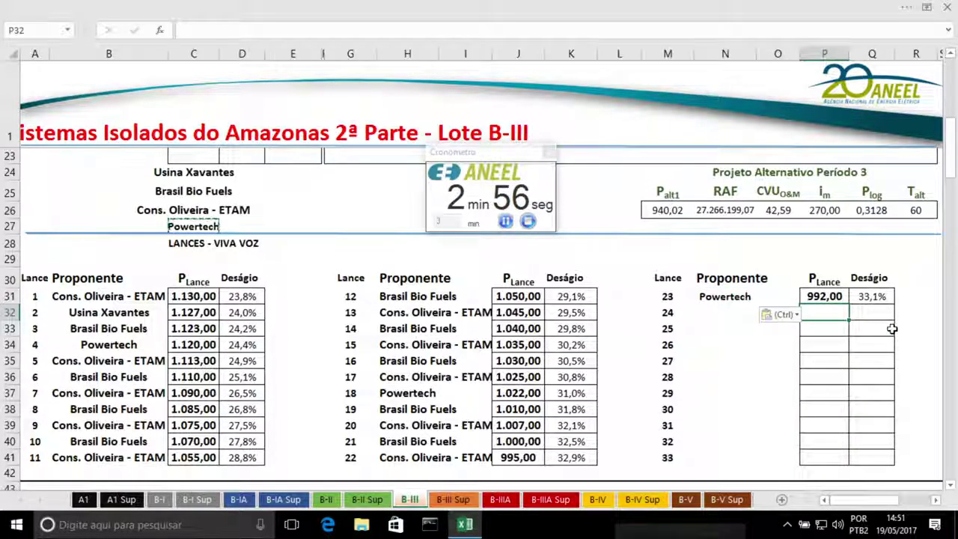
pyautogui.write('939')
pyautogui.press('Return')
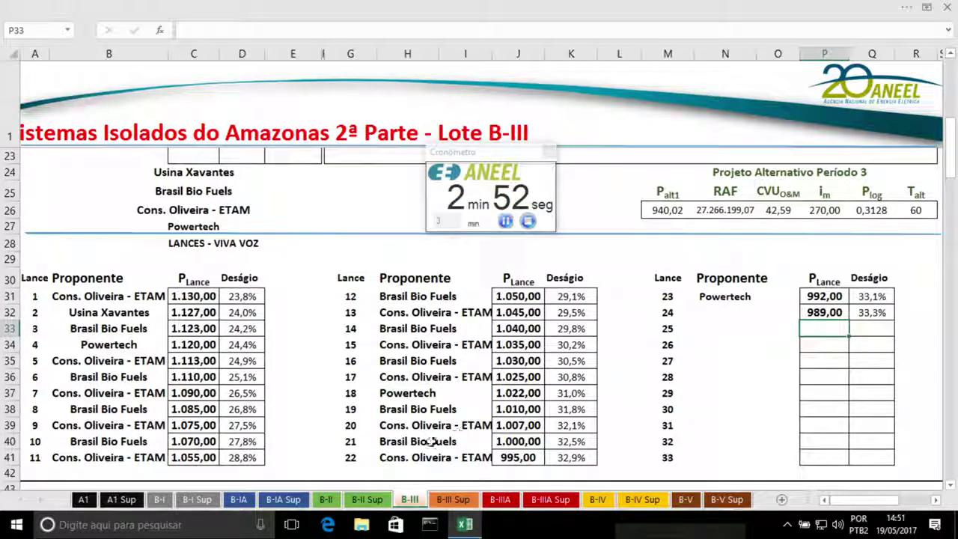
pyautogui.click(410, 425)
pyautogui.hotkey('ctrl', 'c')
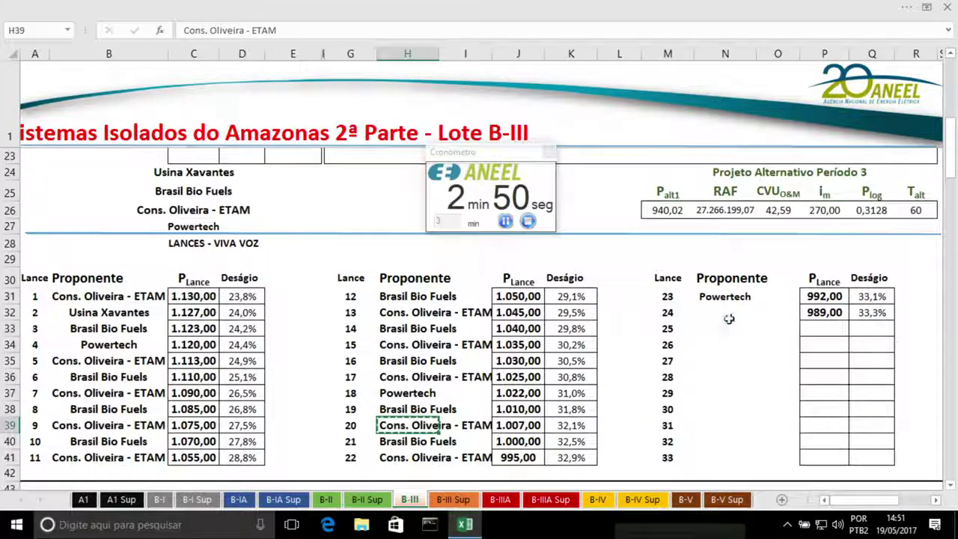
pyautogui.click(735, 317)
pyautogui.hotkey('ctrl', 'v')
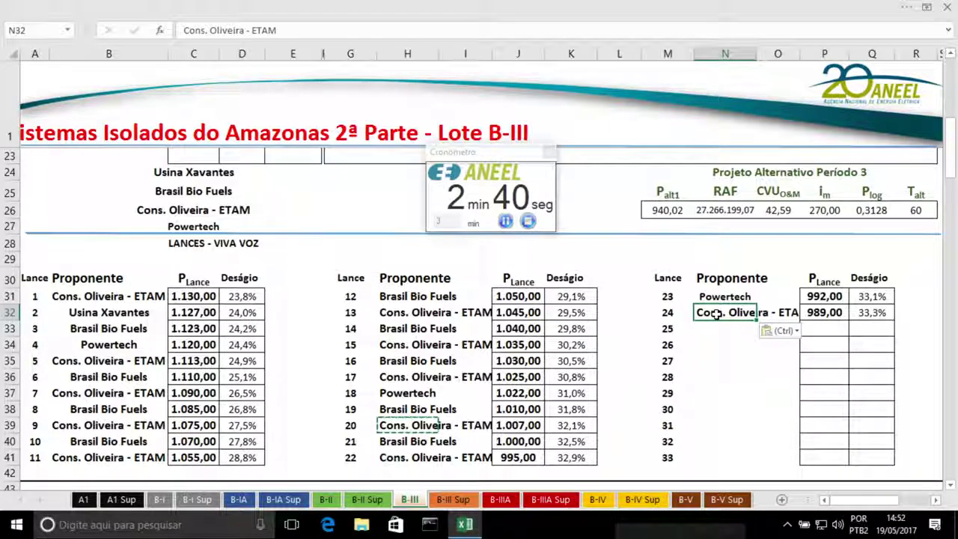
pyautogui.press('Delete')
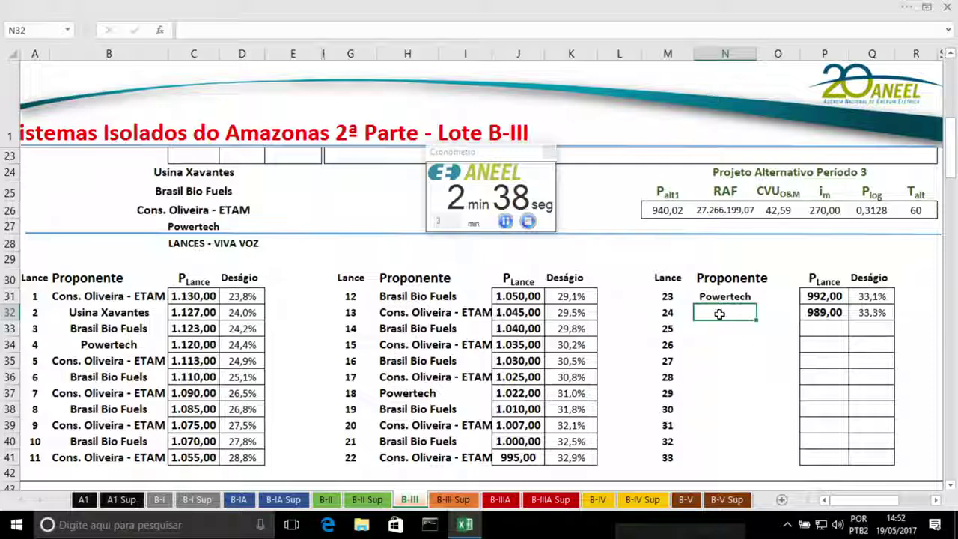
# Set the price of bid 24 to 985
pyautogui.click(813, 313)
pyautogui.write('97')
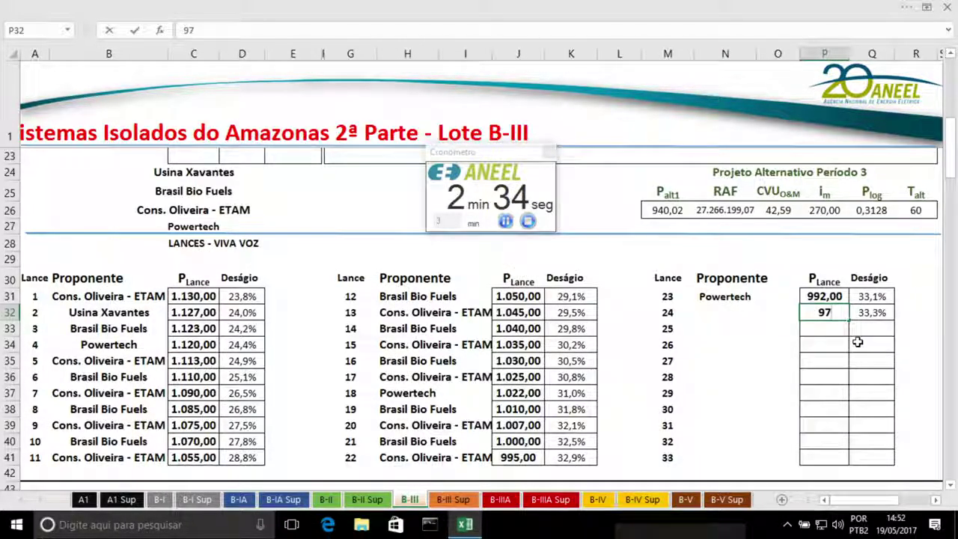
pyautogui.write('85')
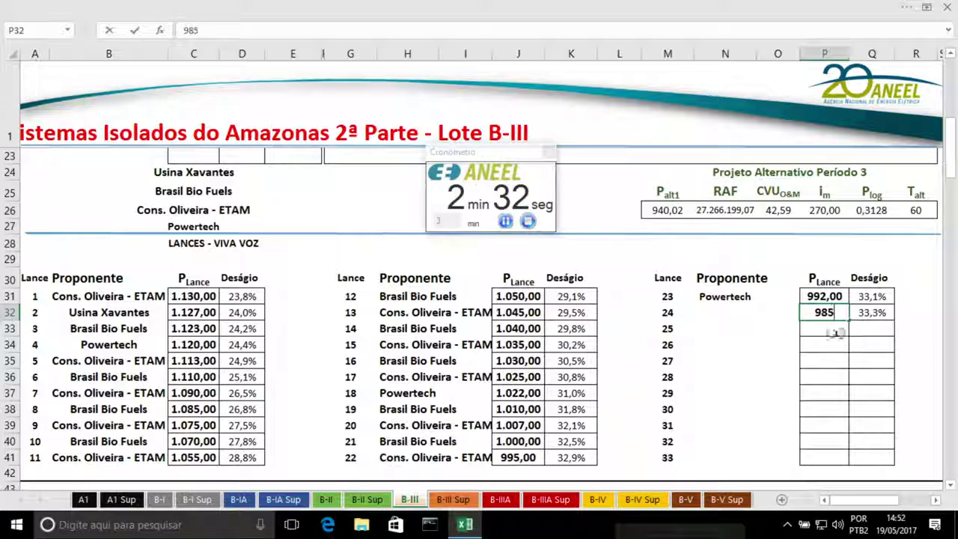
pyautogui.press('Return')
# Copy Cons. Oliveira - ETAM from bid 22 as the proponent of bid 24
pyautogui.click(397, 458)
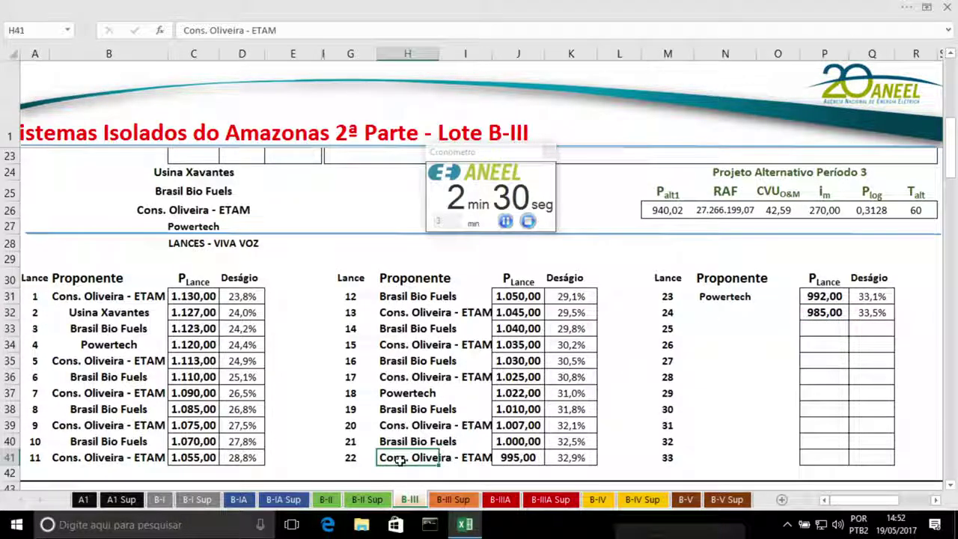
pyautogui.hotkey('ctrl', 'c')
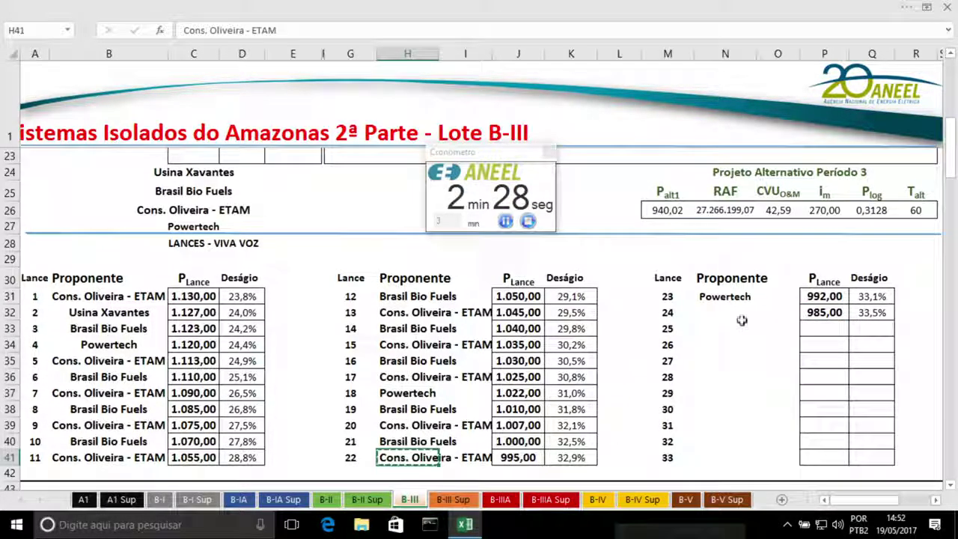
pyautogui.click(728, 314)
pyautogui.hotkey('ctrl', 'v')
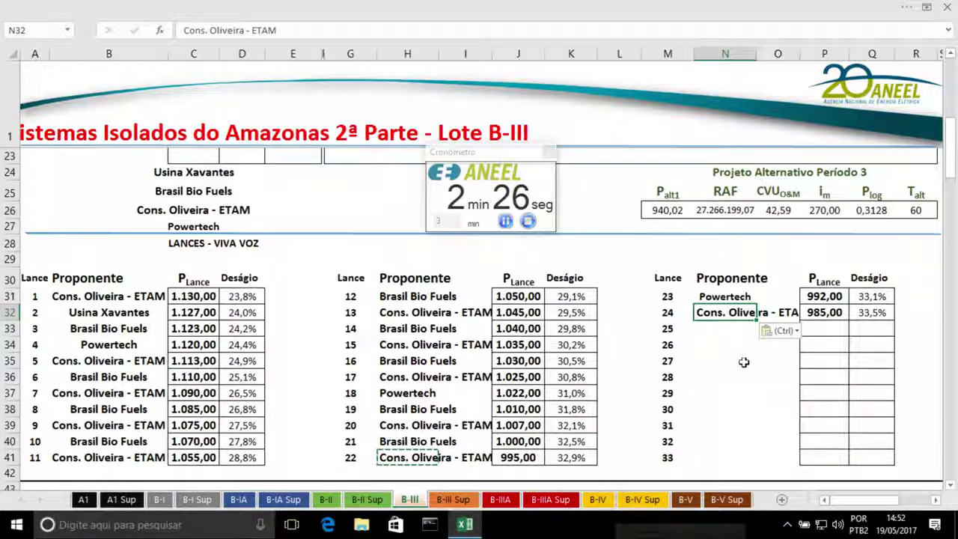
# Enter 982 as the price of bid 25 and narrow the price column of the third bid table slightly
pyautogui.click(823, 330)
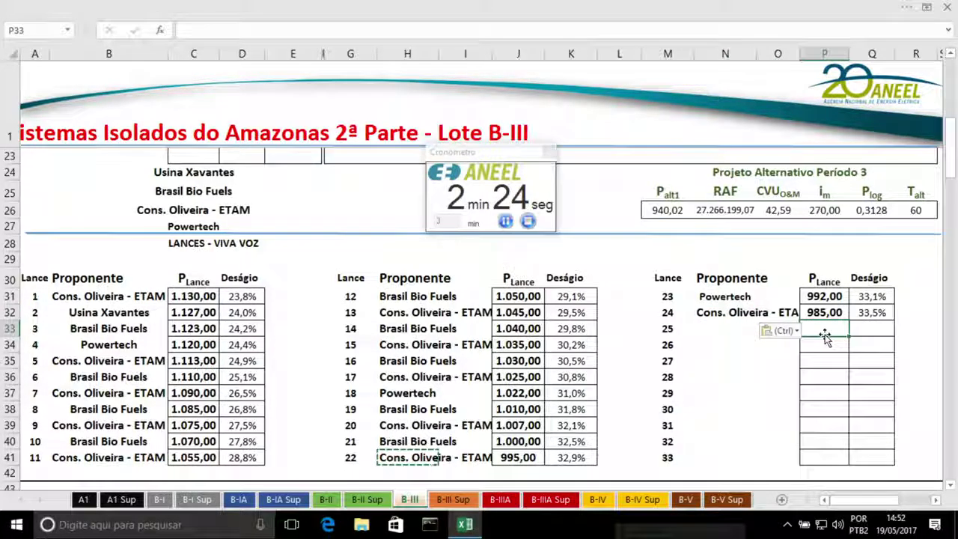
pyautogui.write('983')
pyautogui.press('Return')
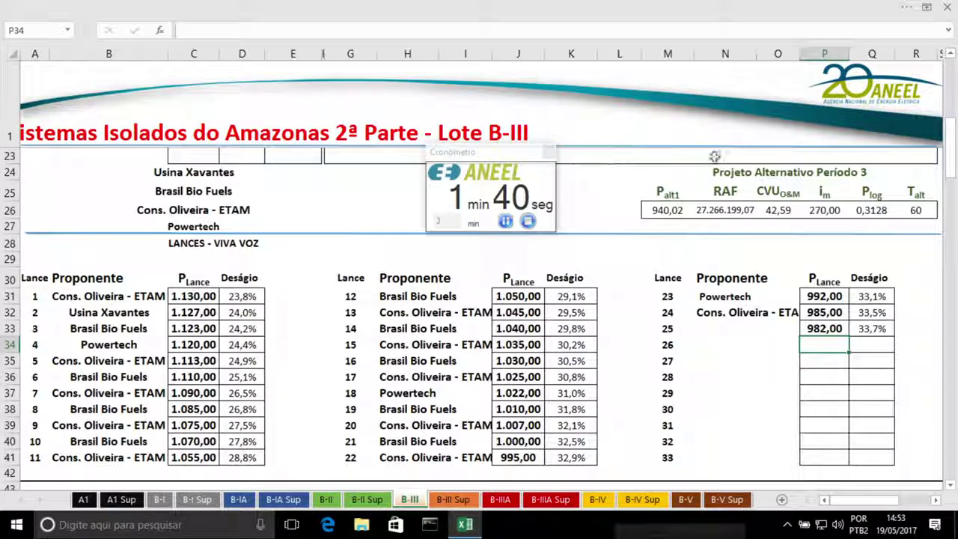
pyautogui.moveTo(848, 48); pyautogui.dragTo(848, 50)
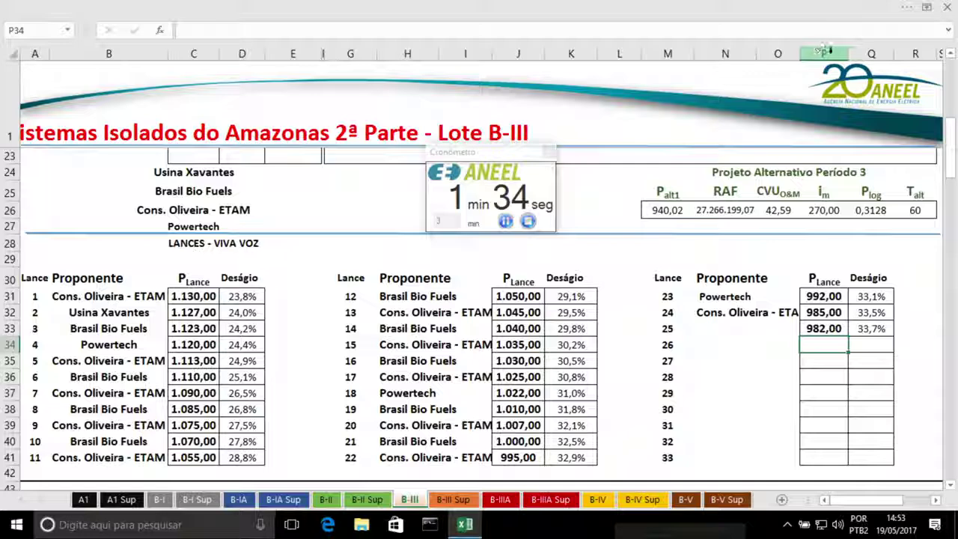
# Widen column O slightly and copy Powertech from bid 23 as the proponent of bid 25
pyautogui.moveTo(800, 53); pyautogui.dragTo(808, 54)
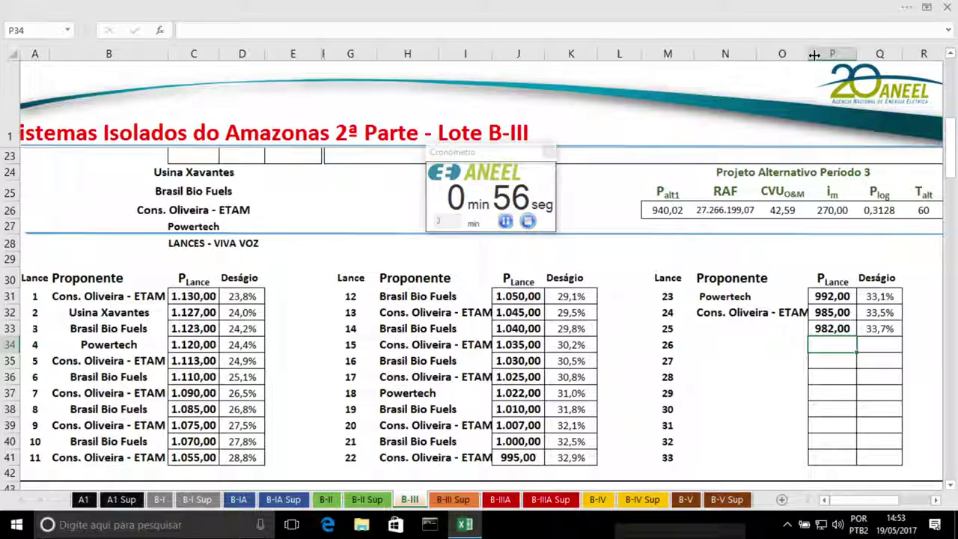
pyautogui.click(725, 295)
pyautogui.hotkey('ctrl', 'c')
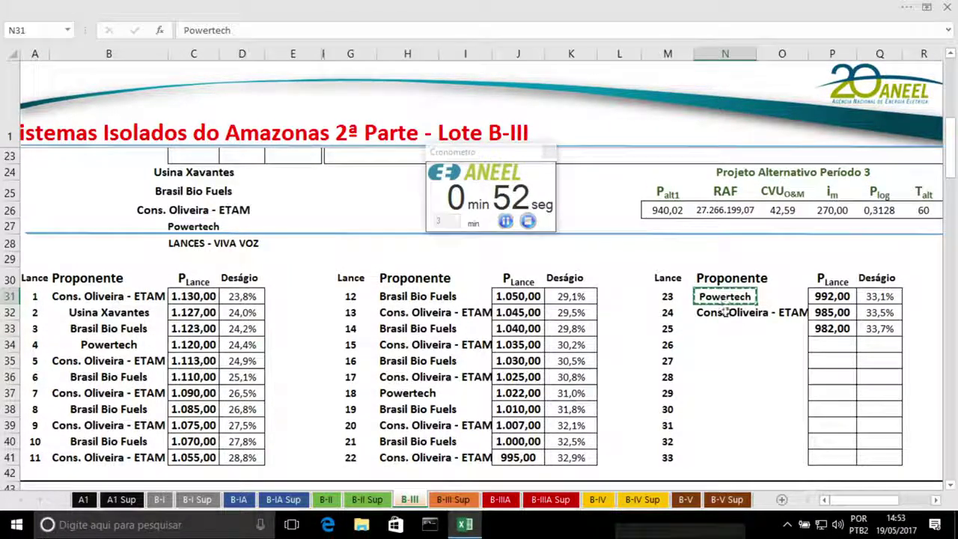
pyautogui.click(731, 327)
pyautogui.hotkey('ctrl', 'v')
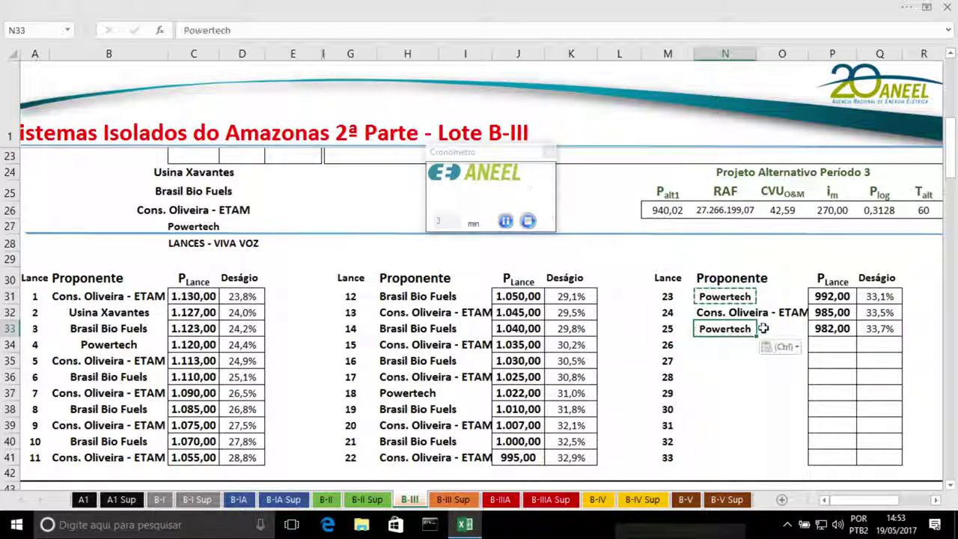
# Restart the three-minute countdown and enter 979 as the price of bid 26
pyautogui.click(528, 222)
pyautogui.click(505, 222)
pyautogui.click(831, 341)
pyautogui.click(823, 346)
pyautogui.write('979')
pyautogui.press('Return')
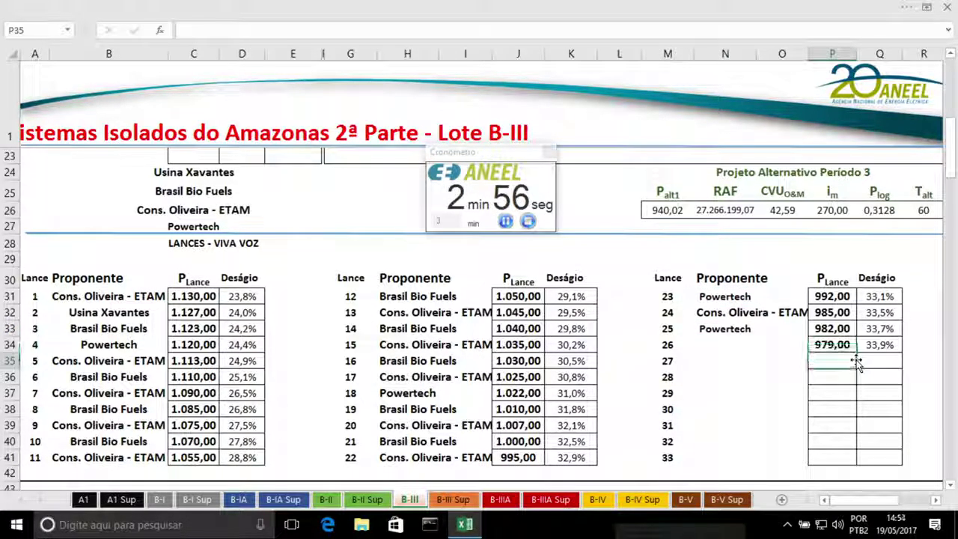
# Copy Cons. Oliveira - ETAM from bid 24 as the proponent of bid 26
pyautogui.click(724, 344)
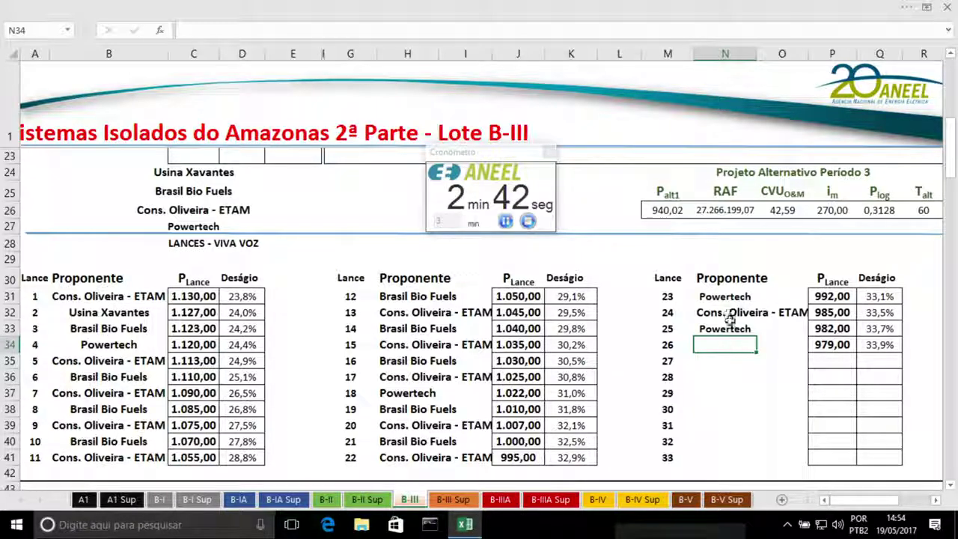
pyautogui.click(729, 314)
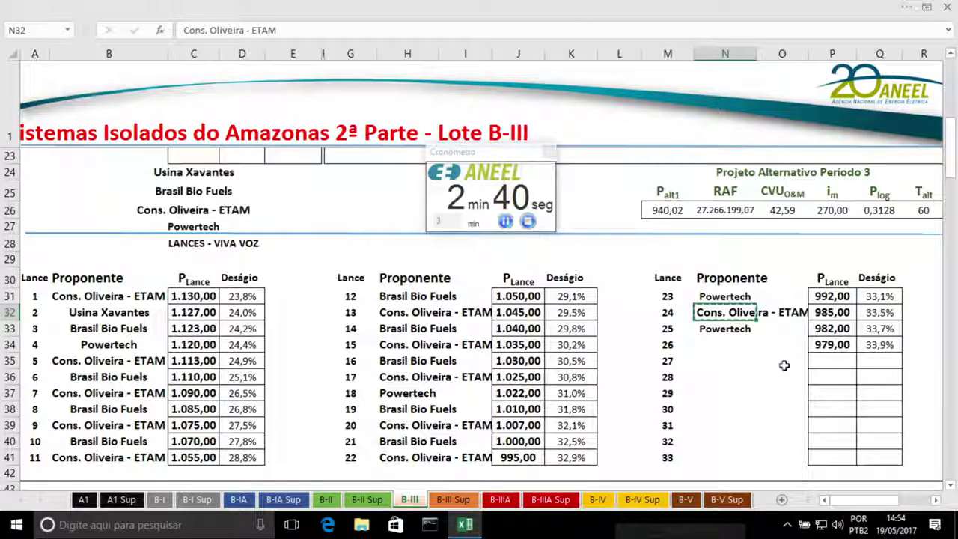
pyautogui.hotkey('ctrl', 'c')
pyautogui.click(716, 345)
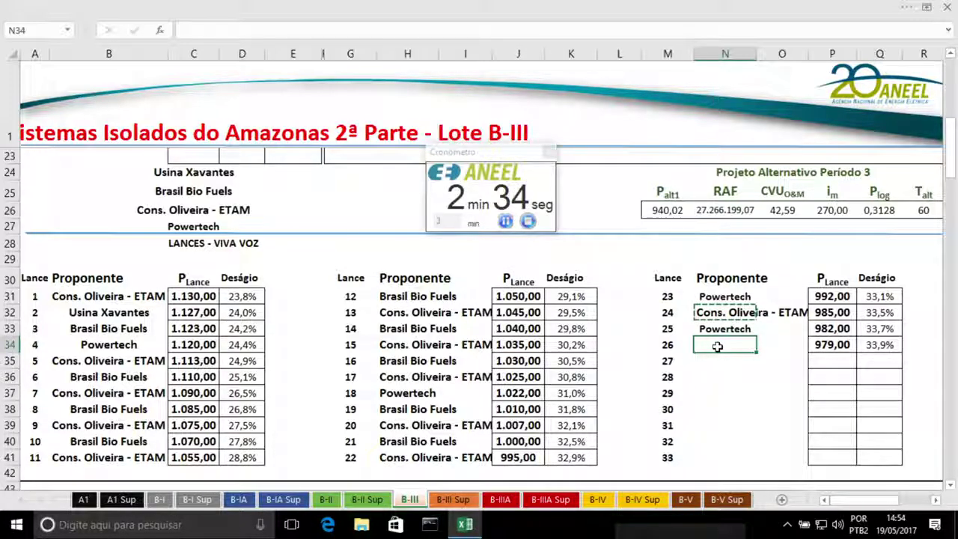
pyautogui.hotkey('ctrl', 'v')
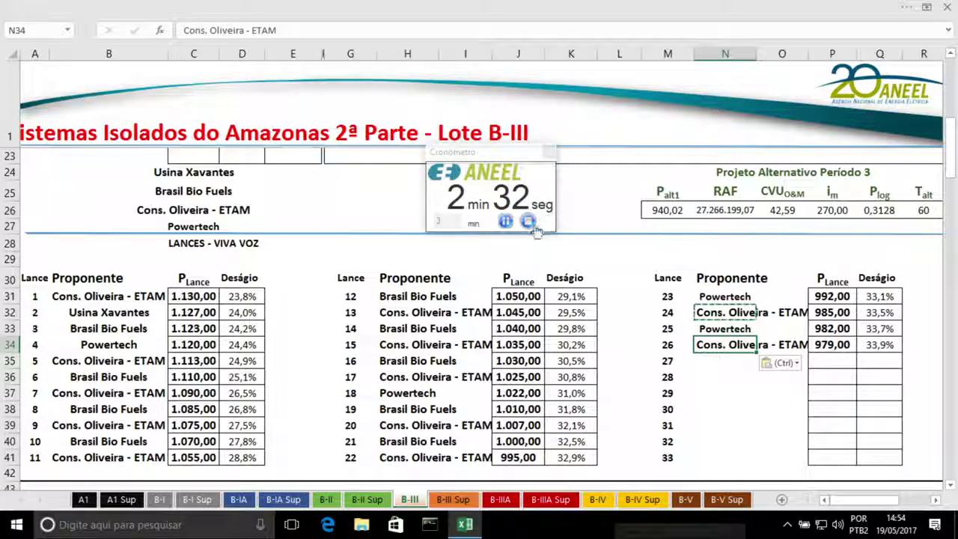
# Restart the three-minute countdown and enter 976 as the price of bid 27
pyautogui.click(528, 222)
pyautogui.click(505, 222)
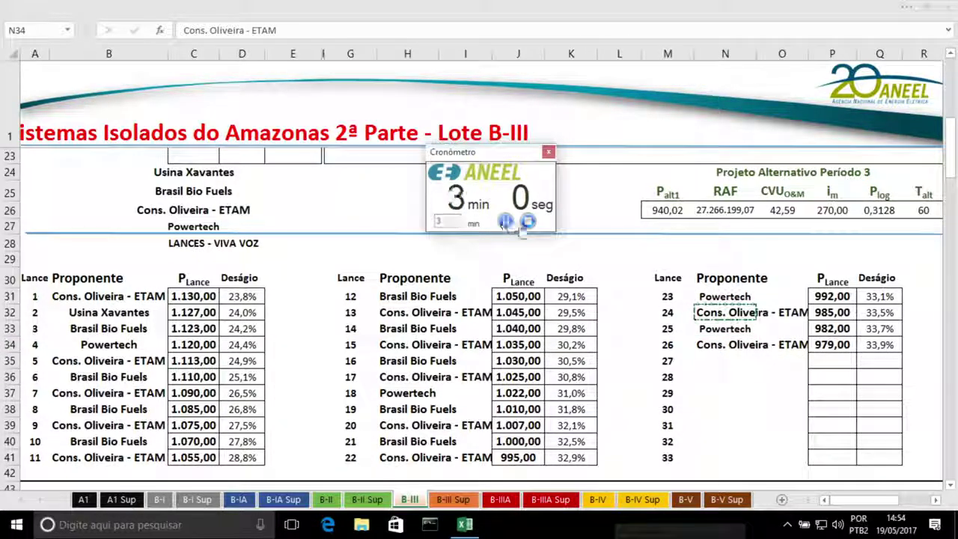
pyautogui.click(822, 360)
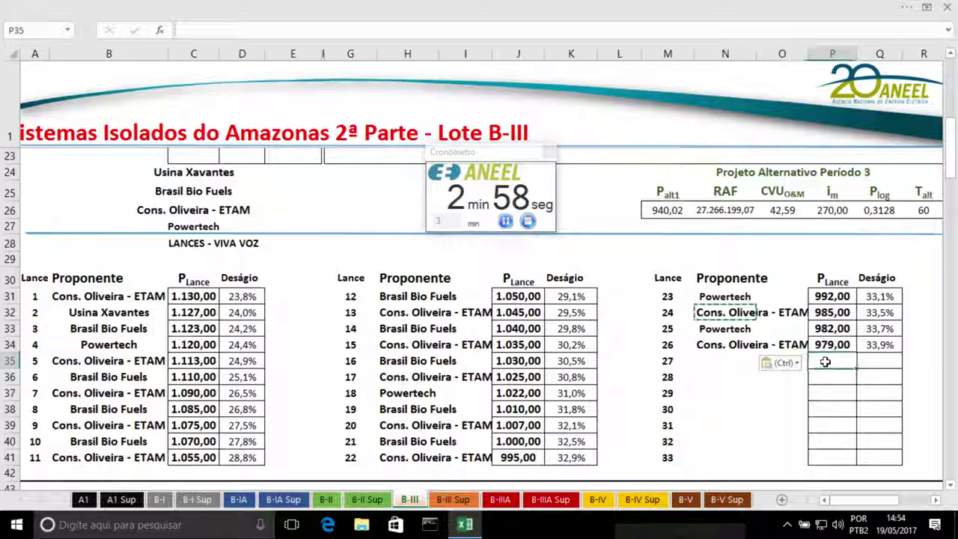
pyautogui.write('976')
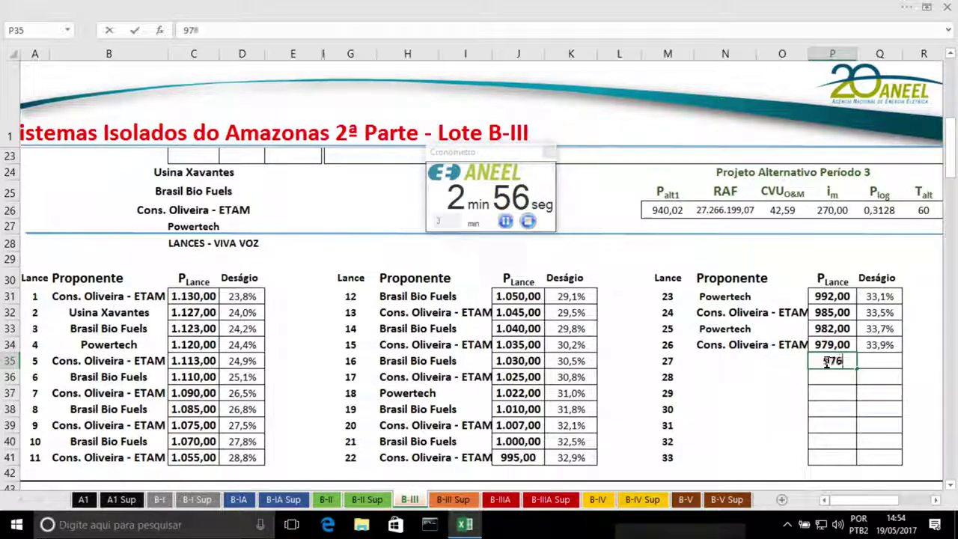
pyautogui.press('Return')
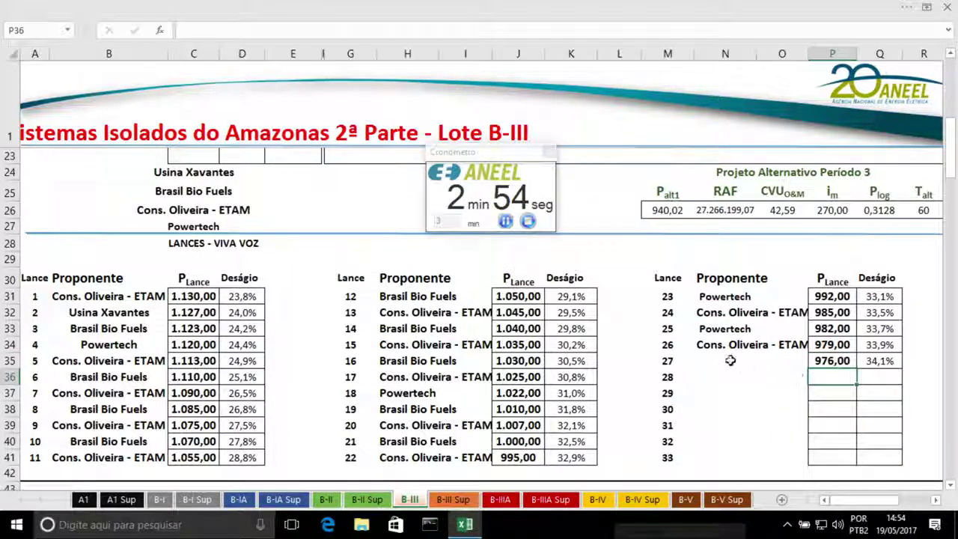
# Copy Powertech from bid 25 as the proponent of bid 27 and restart the countdown
pyautogui.click(727, 359)
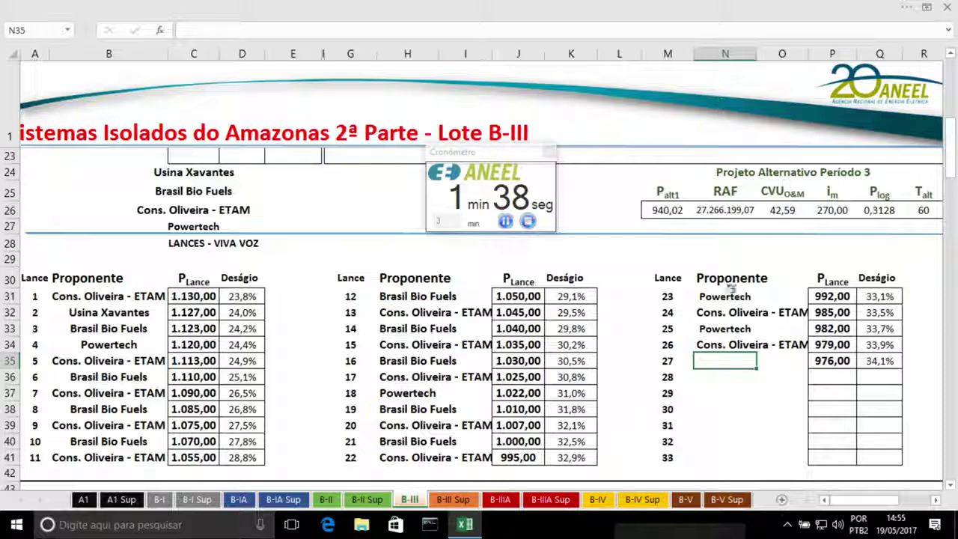
pyautogui.click(714, 331)
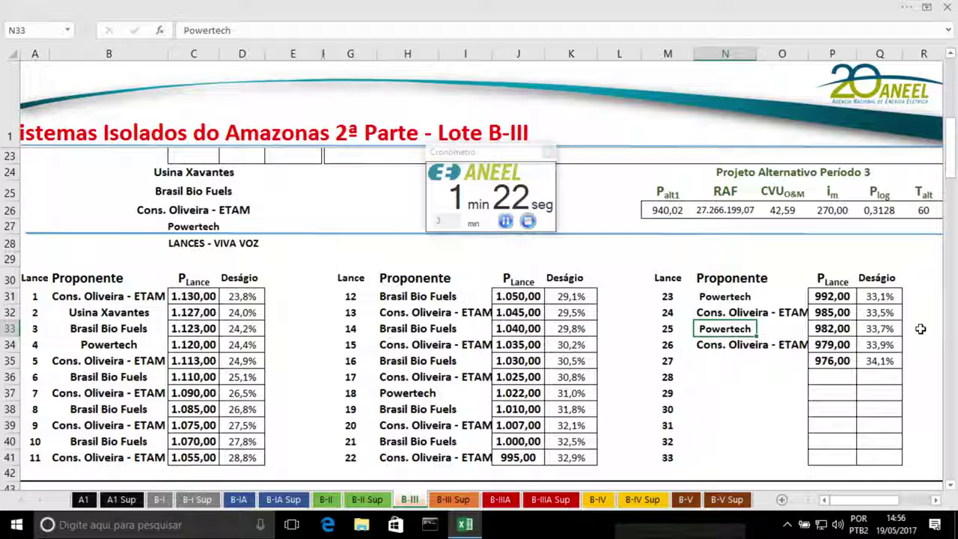
pyautogui.hotkey('ctrl', 'c')
pyautogui.click(724, 361)
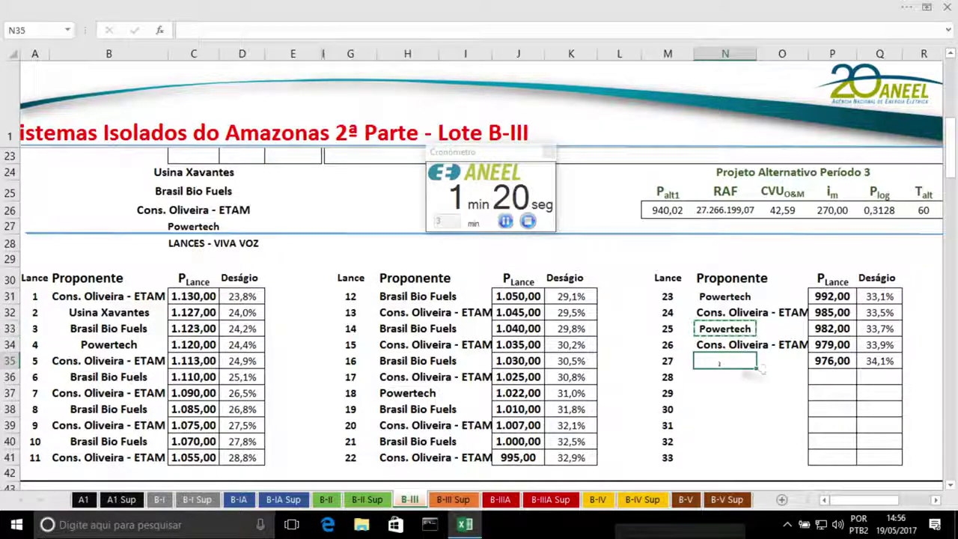
pyautogui.hotkey('ctrl', 'v')
pyautogui.press('ctrl')
pyautogui.click(527, 221)
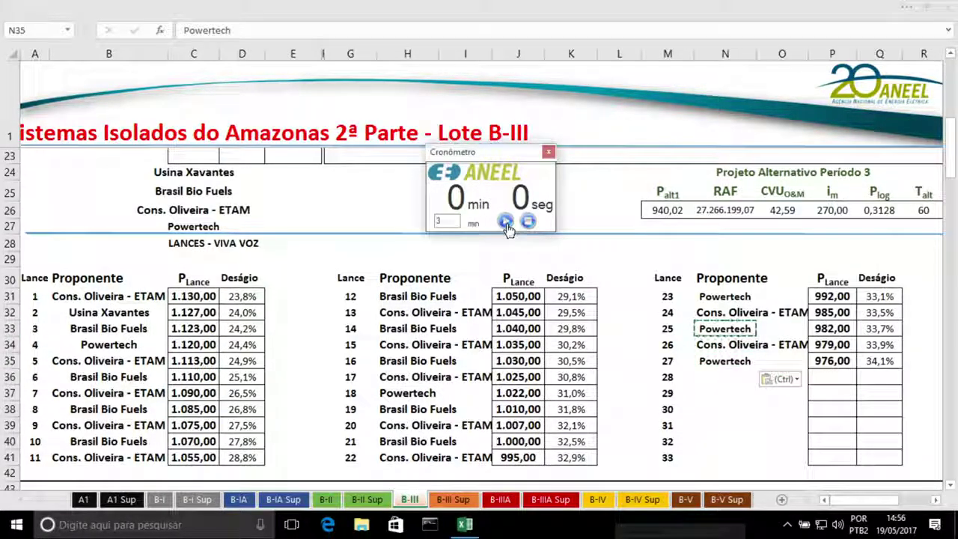
# Enter 973 as the price of bid 28
pyautogui.click(835, 379)
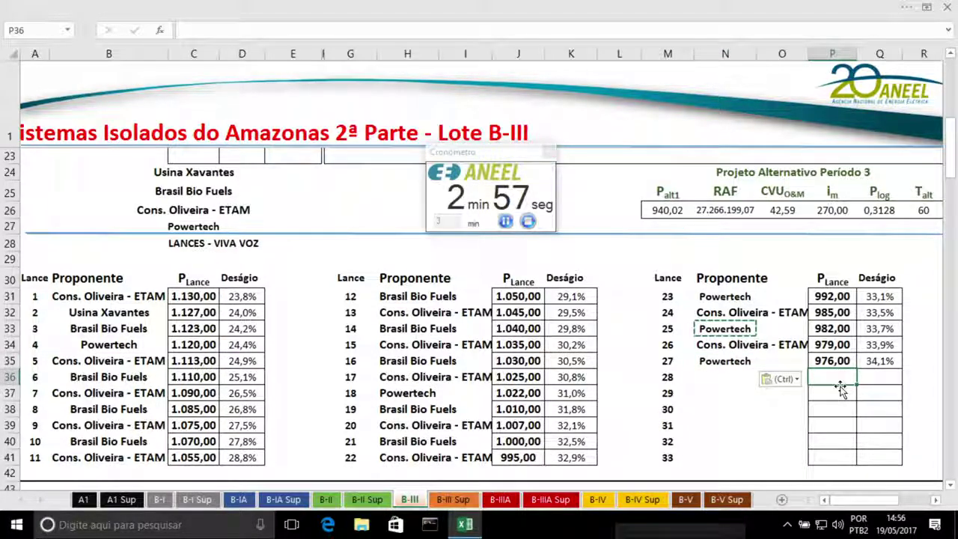
pyautogui.write('973')
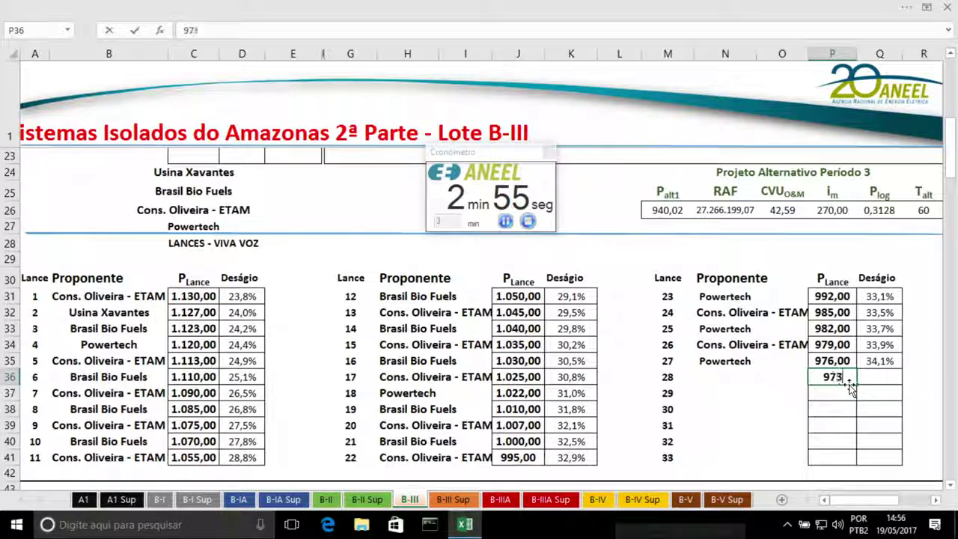
pyautogui.click(844, 391)
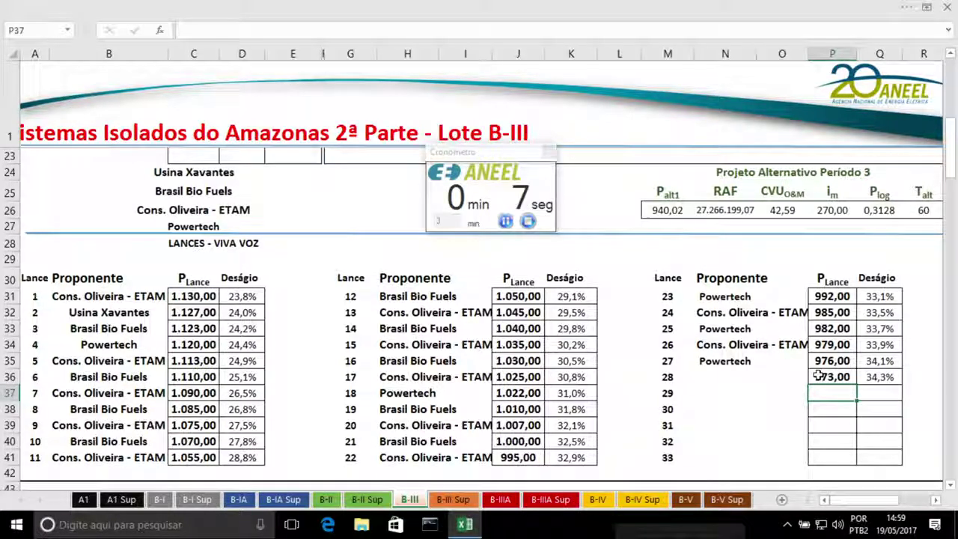
# Delete the price and discount of bid 28
pyautogui.click(853, 377)
pyautogui.moveTo(853, 377); pyautogui.dragTo(876, 377)
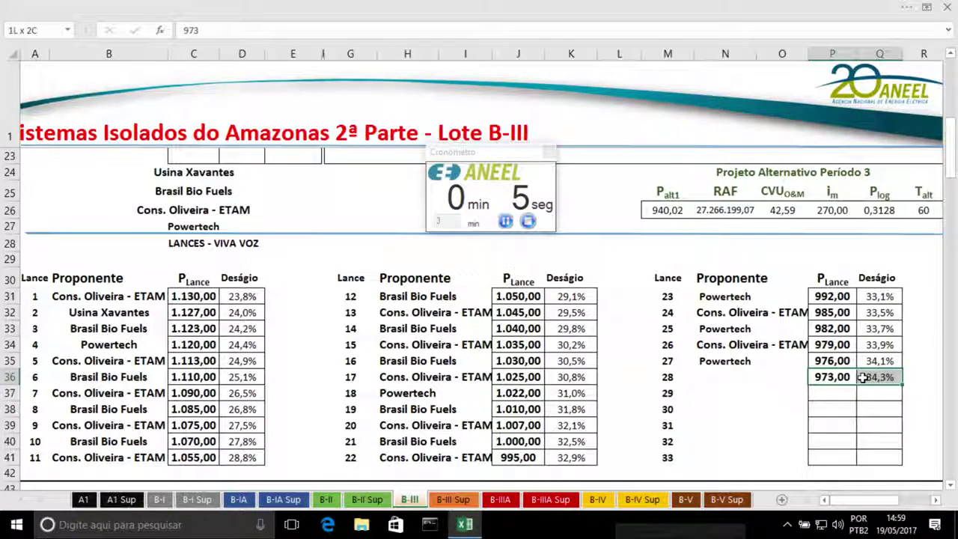
pyautogui.press('Delete')
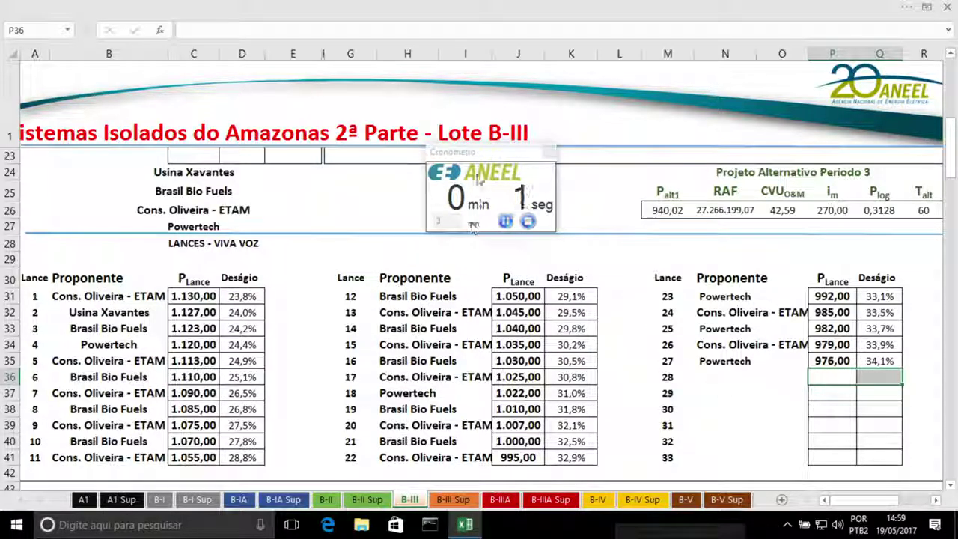
# Stop the countdown and clear the list of participating proponents above the live-bid tables of Lote B-III
pyautogui.click(527, 222)
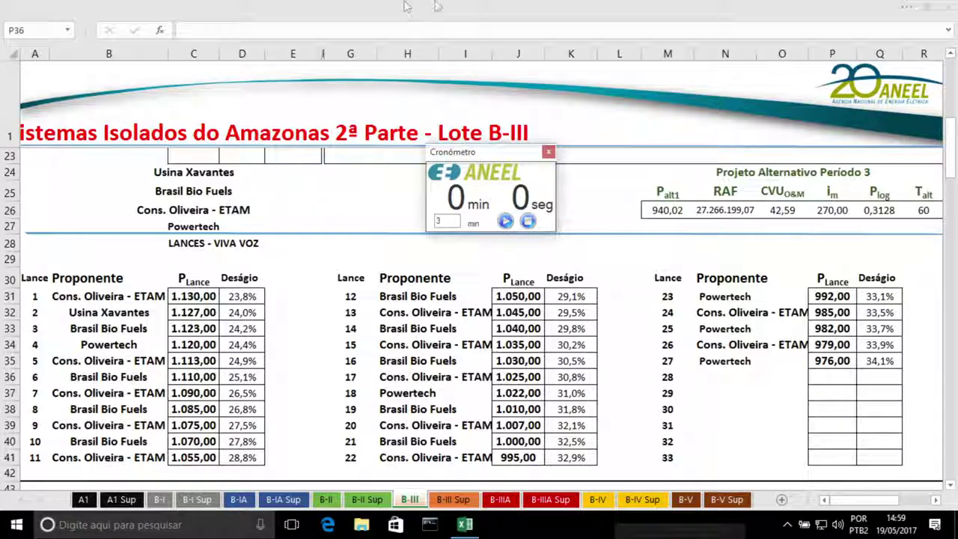
pyautogui.moveTo(171, 174); pyautogui.dragTo(170, 223)
pyautogui.press('Delete')
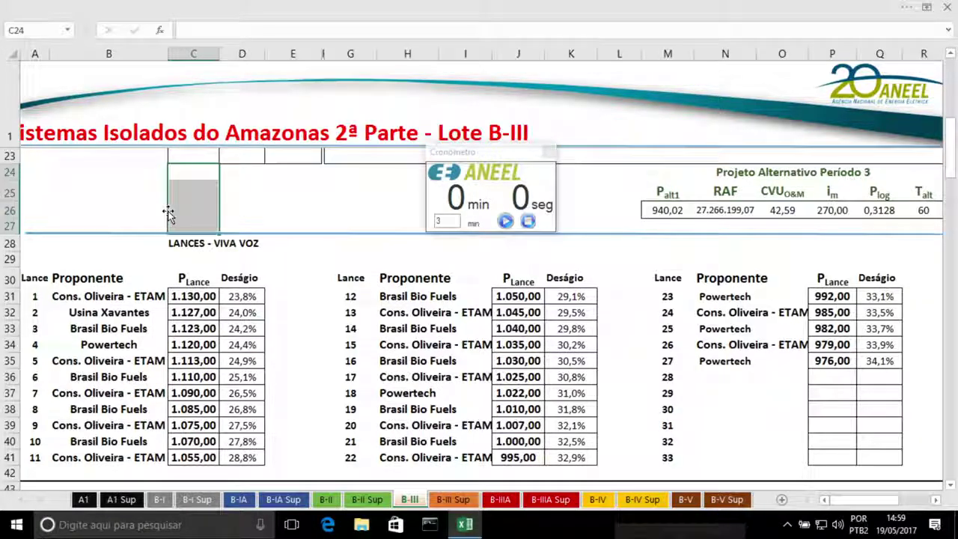
pyautogui.click(823, 362)
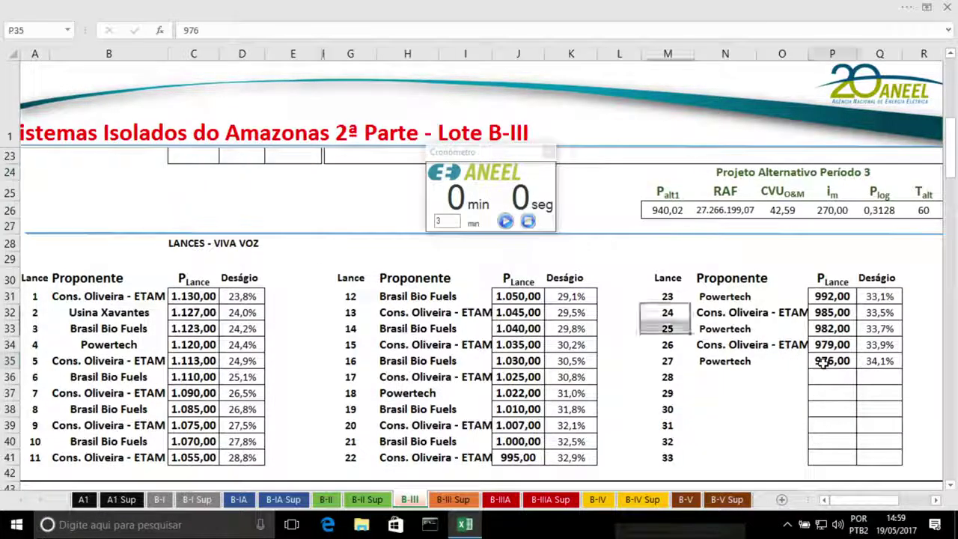
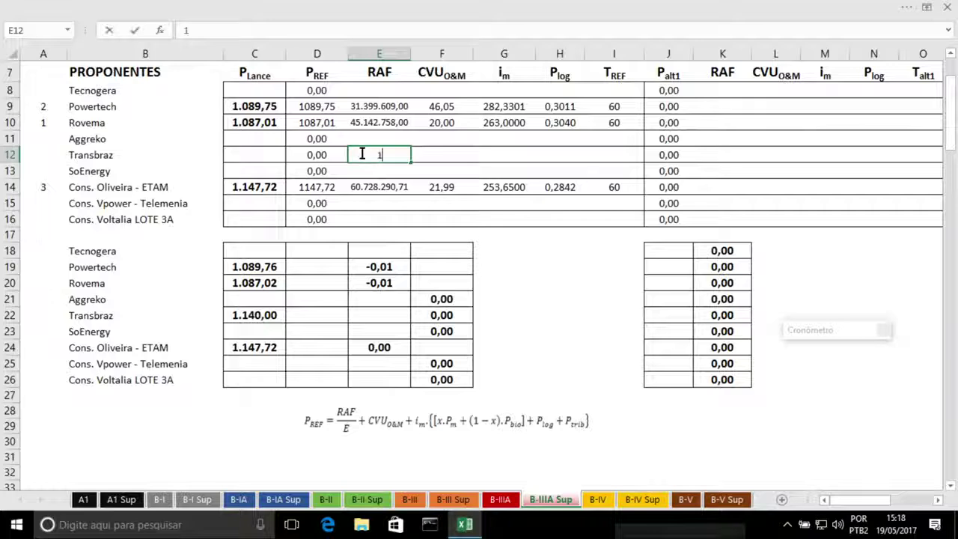
# Enter 19572000 as the RAF of Transbraz in the B-IIIA Sup sheet
pyautogui.write('572')
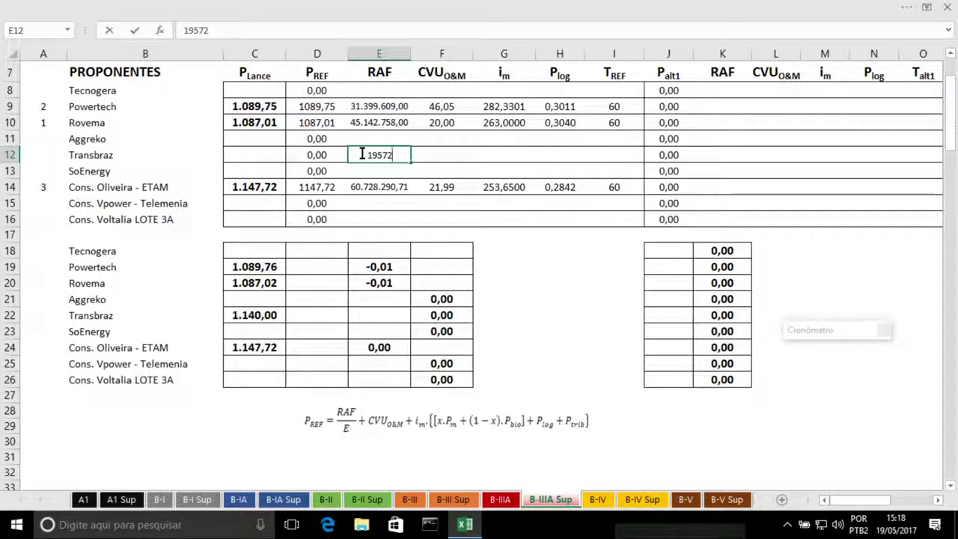
pyautogui.write('000')
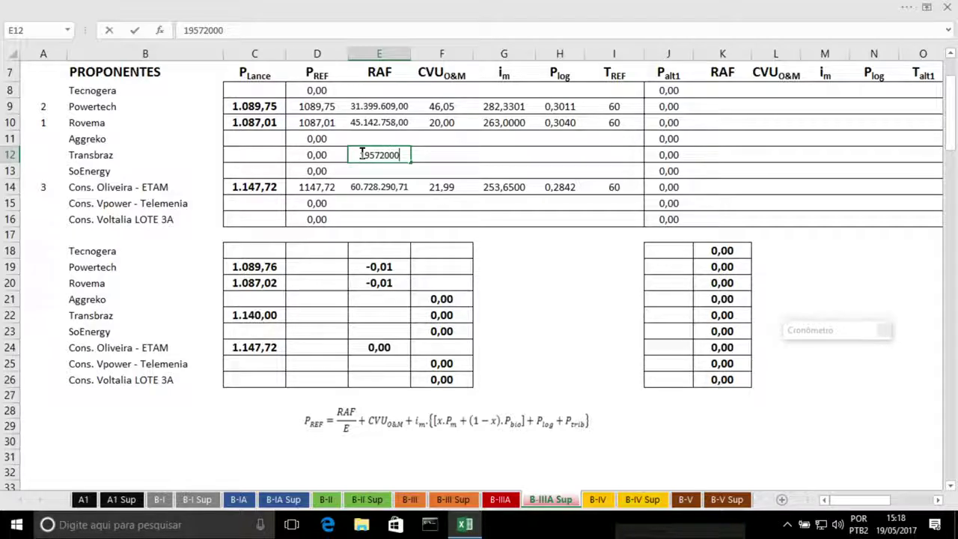
pyautogui.press('Tab')
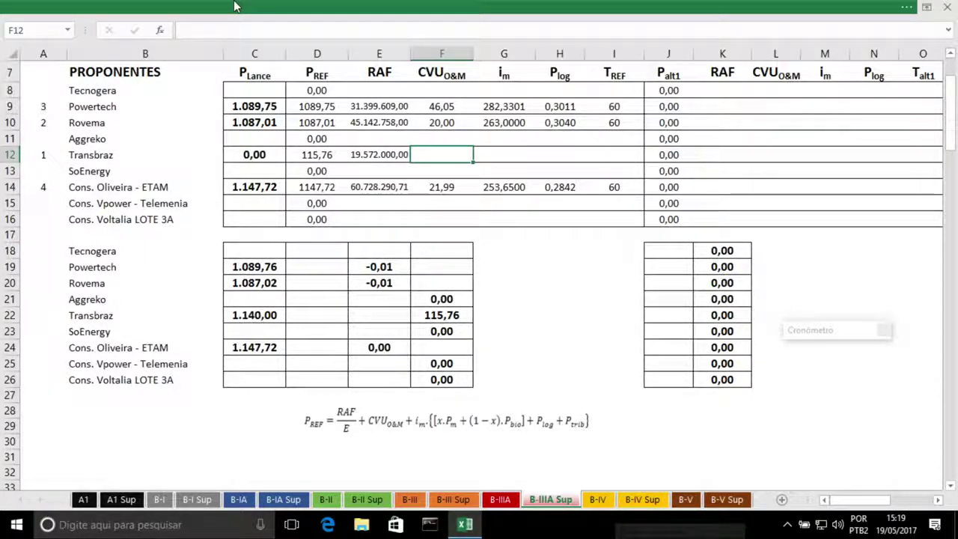
# Examine the proponent ranking for Lote B-IIIA and return to the B-IIIA Sup sheet
pyautogui.click(234, 6)
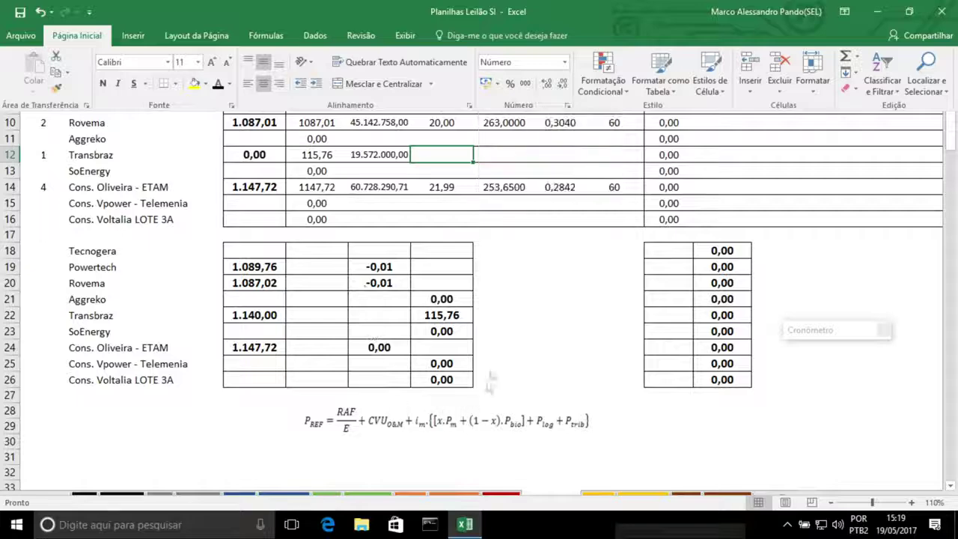
pyautogui.click(490, 374)
pyautogui.click(452, 501)
pyautogui.click(495, 501)
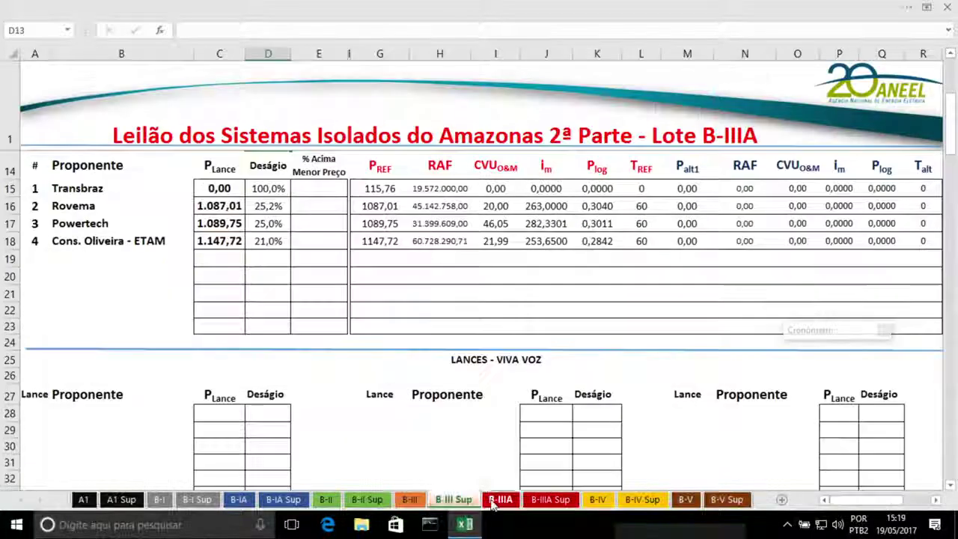
pyautogui.click(544, 499)
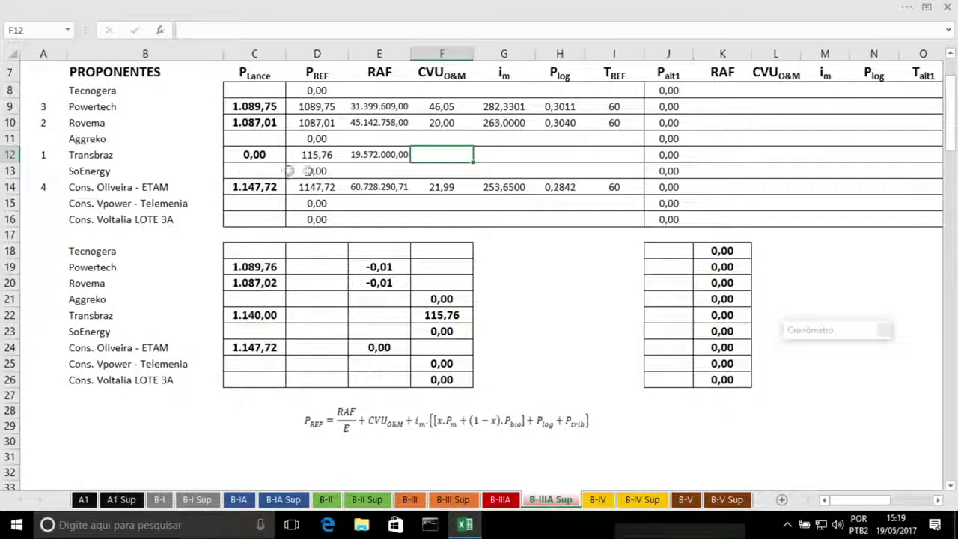
# Enter 283,15 as the CVU O&M and 240,0000 as the i_m of Transbraz
pyautogui.write('2')
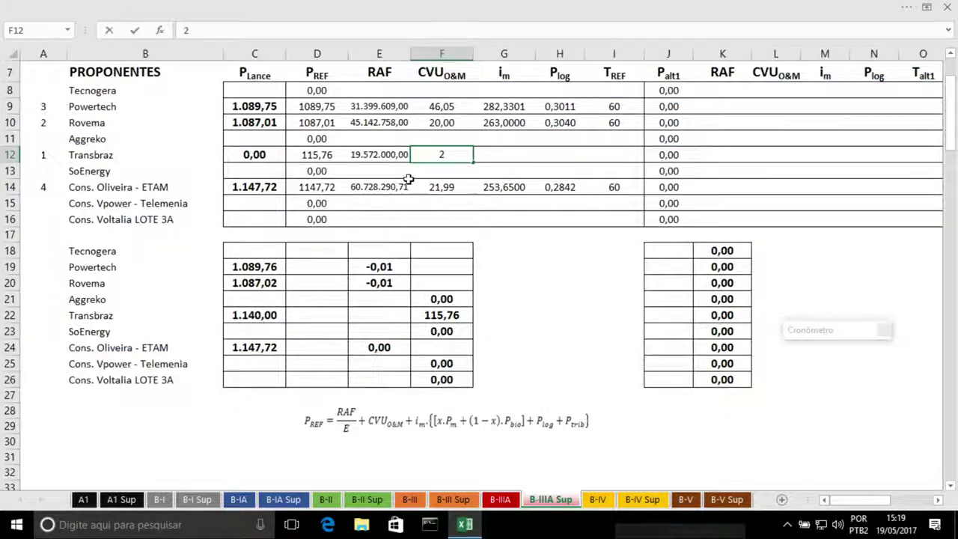
pyautogui.write('83,15')
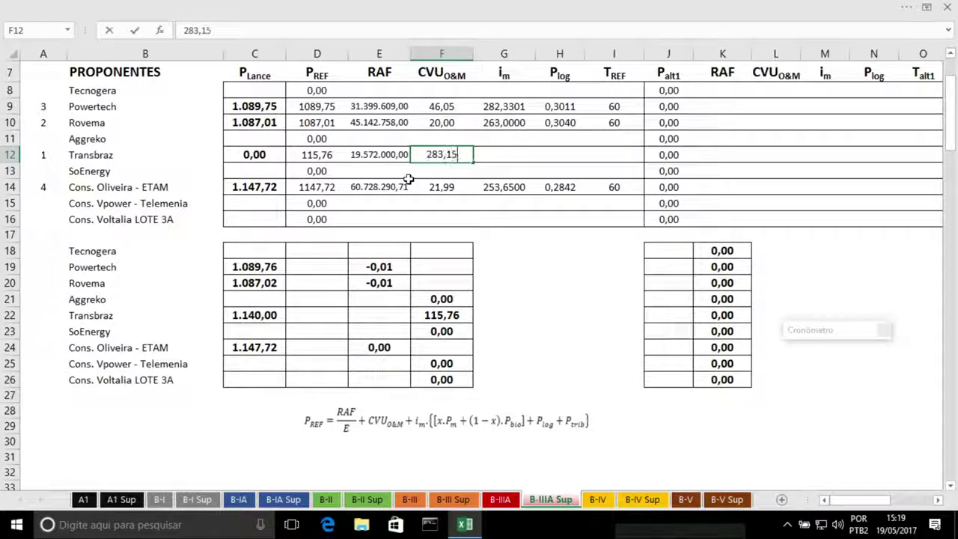
pyautogui.click(504, 152)
pyautogui.write('2')
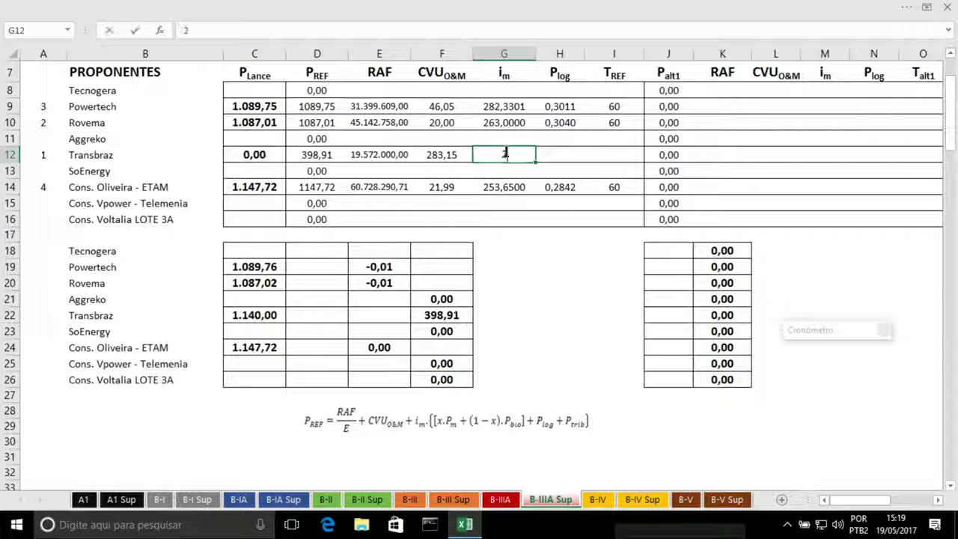
pyautogui.write('40,0000')
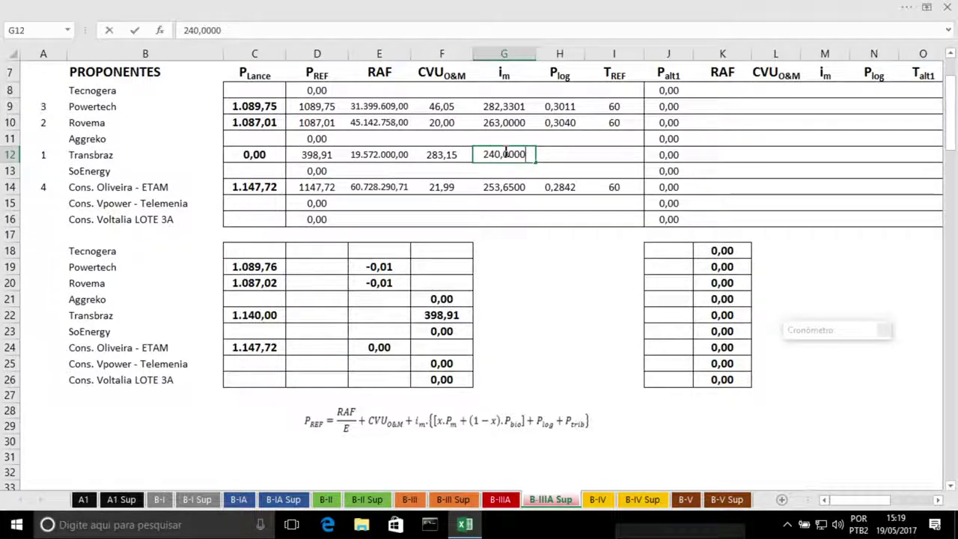
# Enter 0,3500 as the P_log and 60 as the T_REF of Transbraz in the B-IIIA Sup sheet
pyautogui.press('Return')
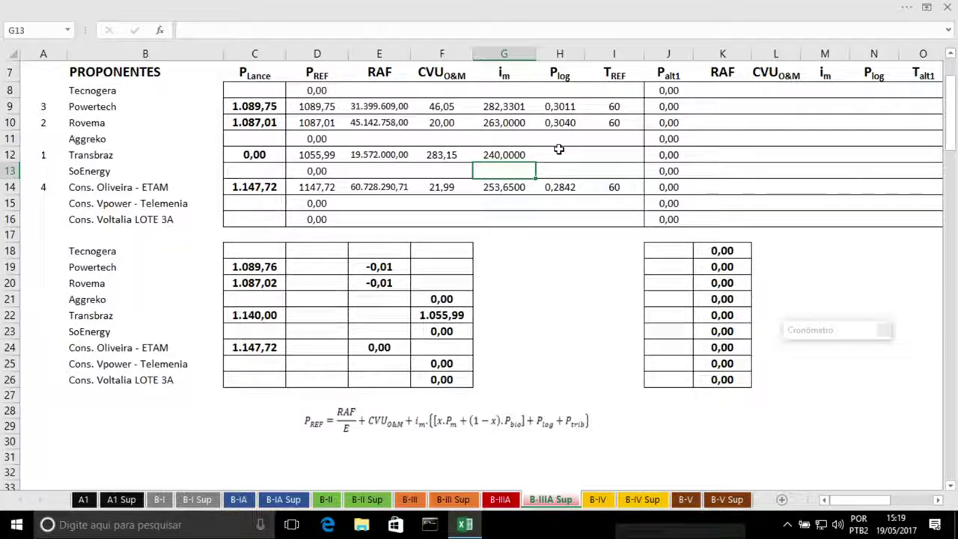
pyautogui.click(559, 150)
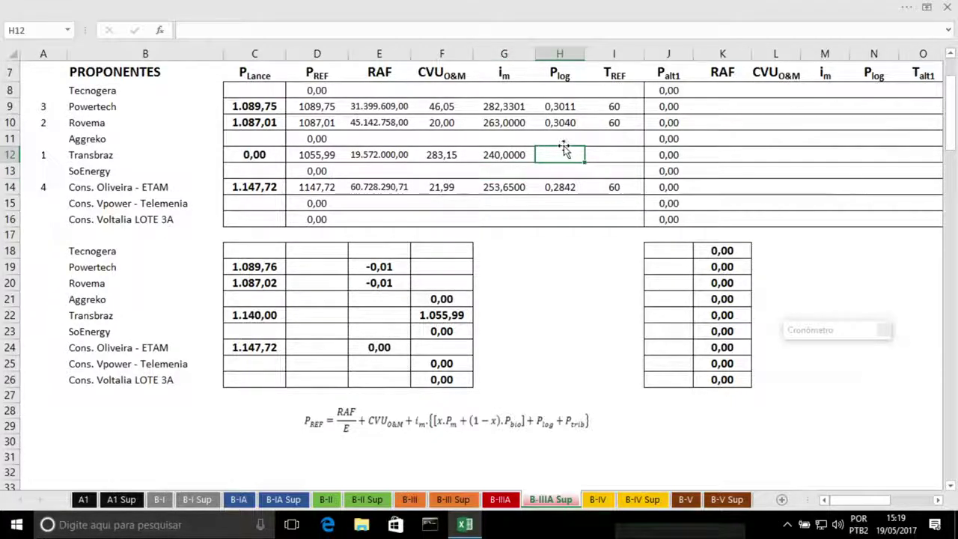
pyautogui.write('0,')
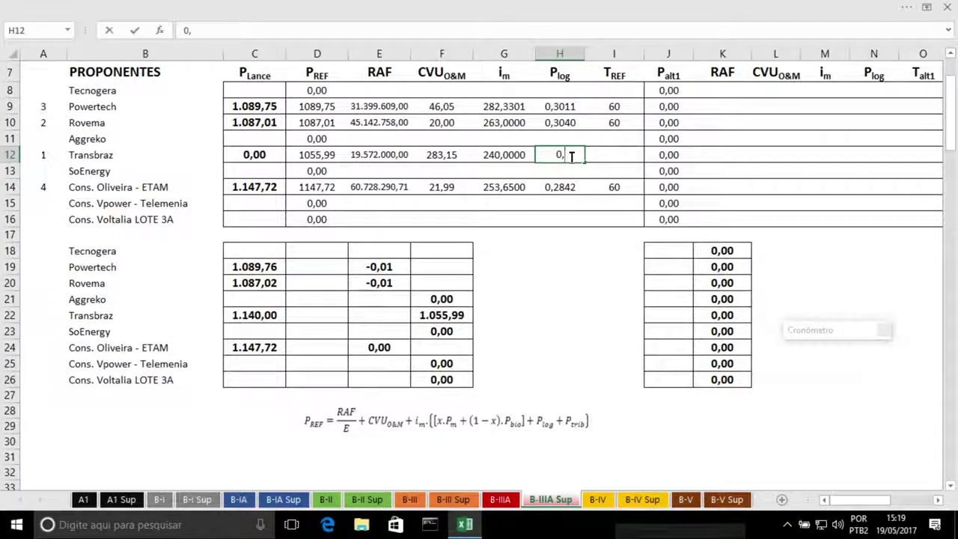
pyautogui.write('3500')
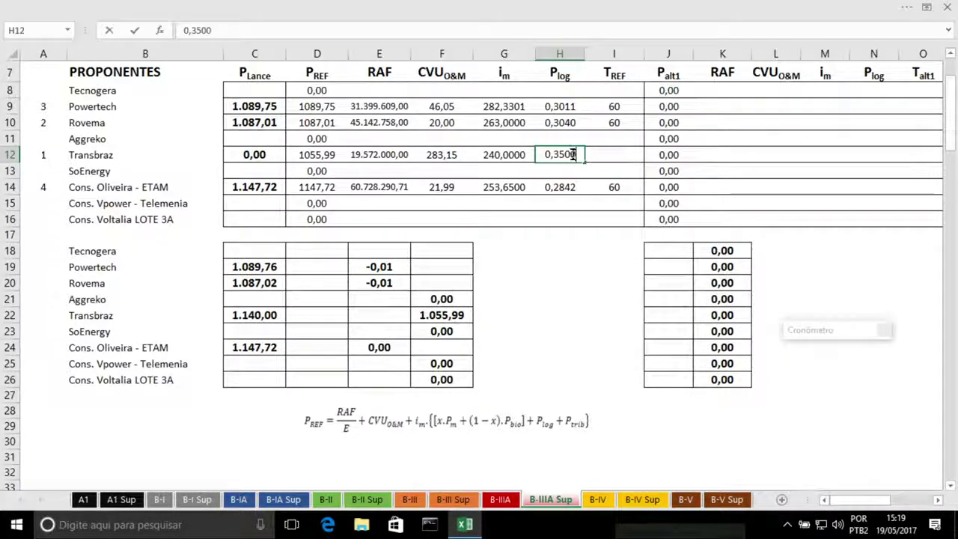
pyautogui.press('Return')
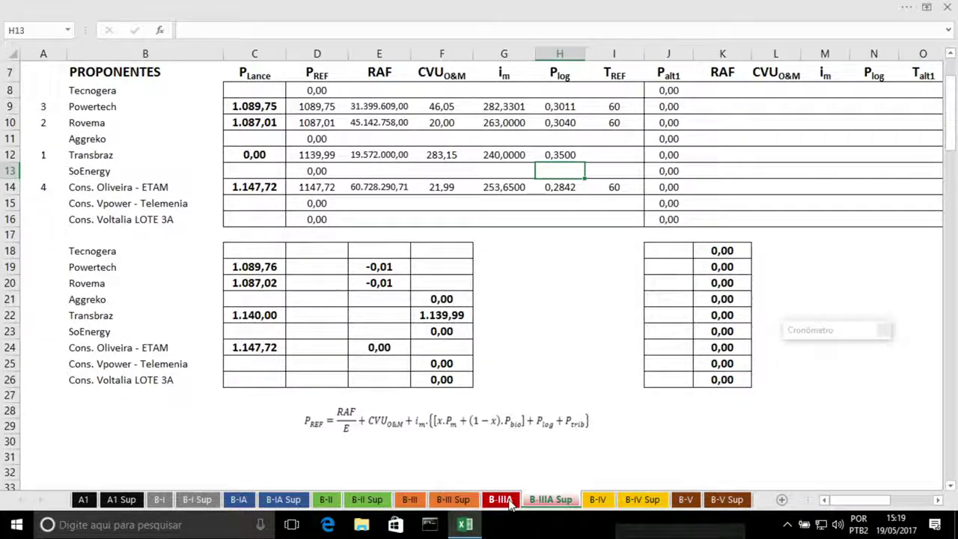
pyautogui.click(621, 155)
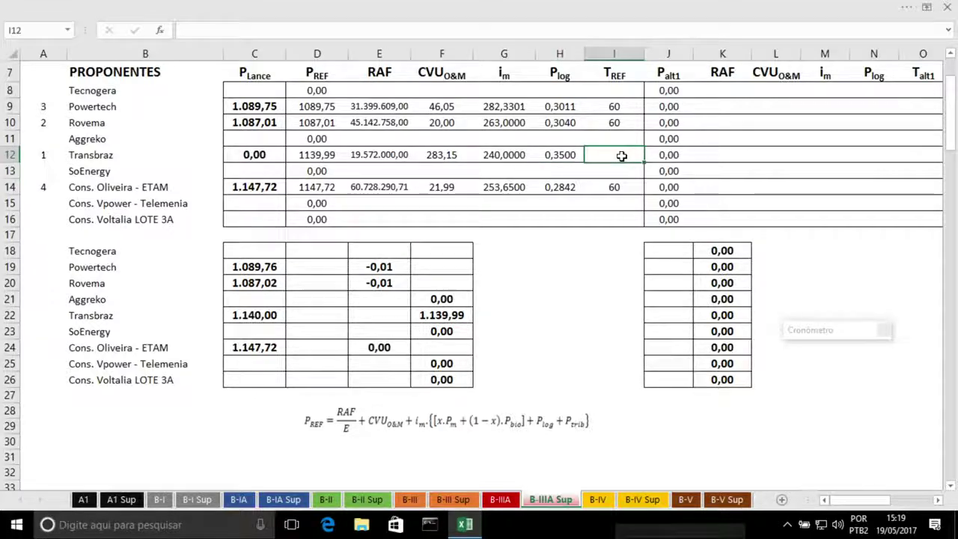
pyautogui.write('60')
pyautogui.press('Return')
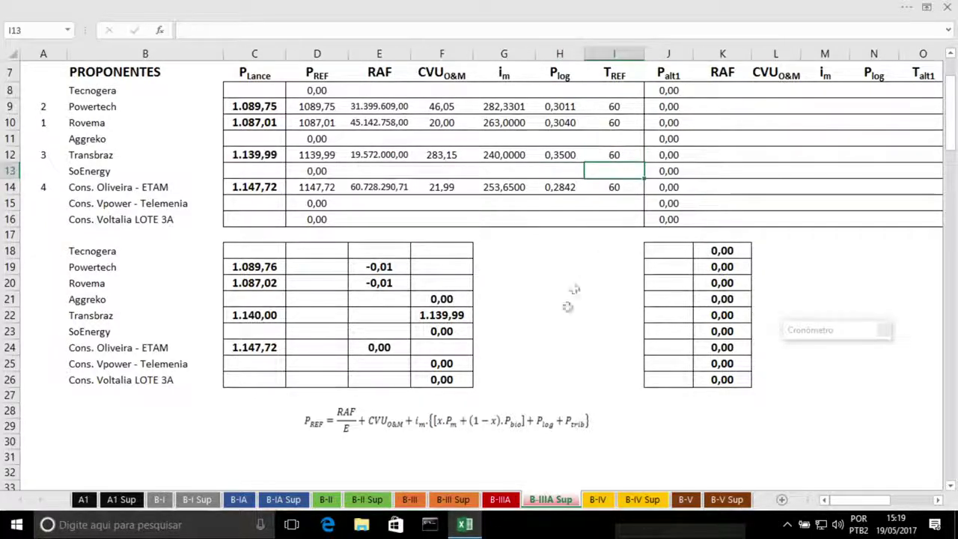
# Check the updated proponent ranking in the B-IIIA sheet and return to the B-IIIA Sup sheet
pyautogui.click(510, 499)
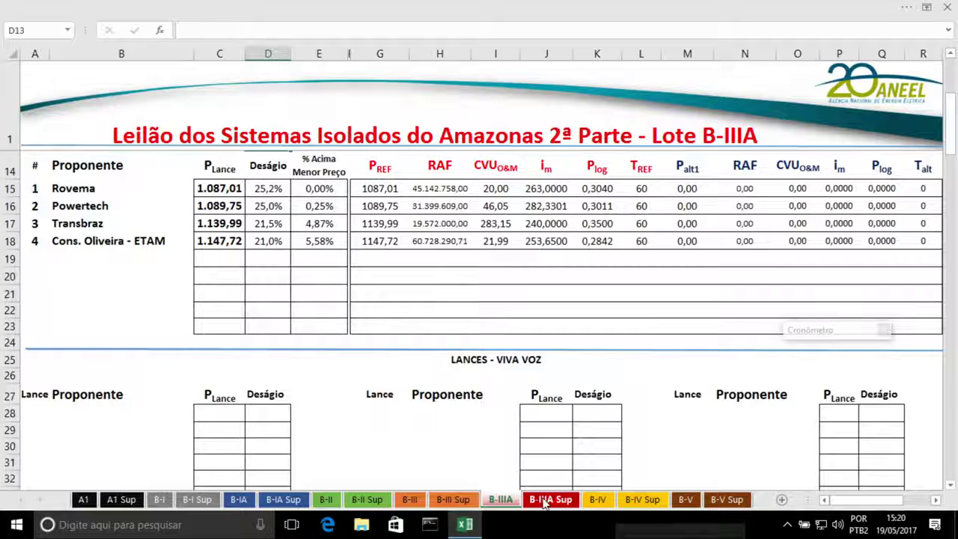
pyautogui.click(545, 504)
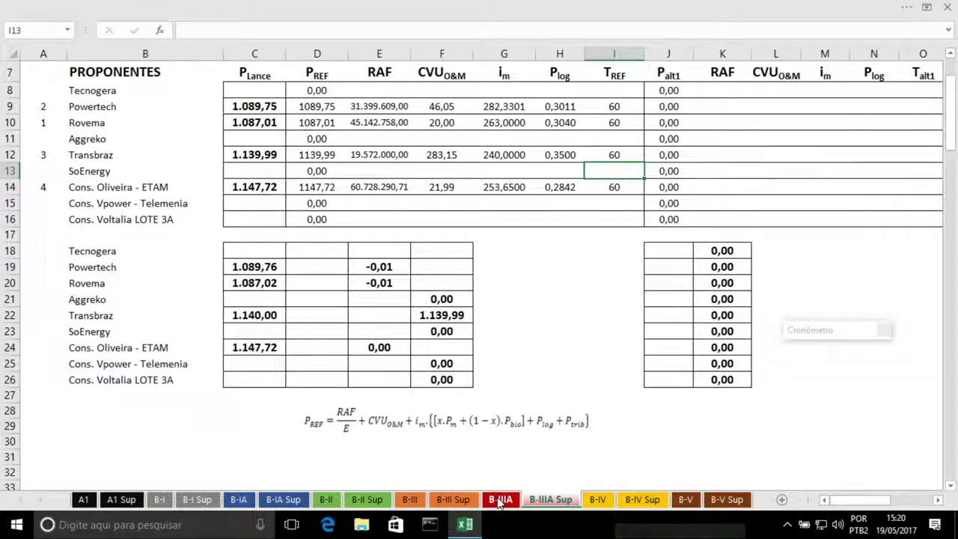
pyautogui.click(499, 502)
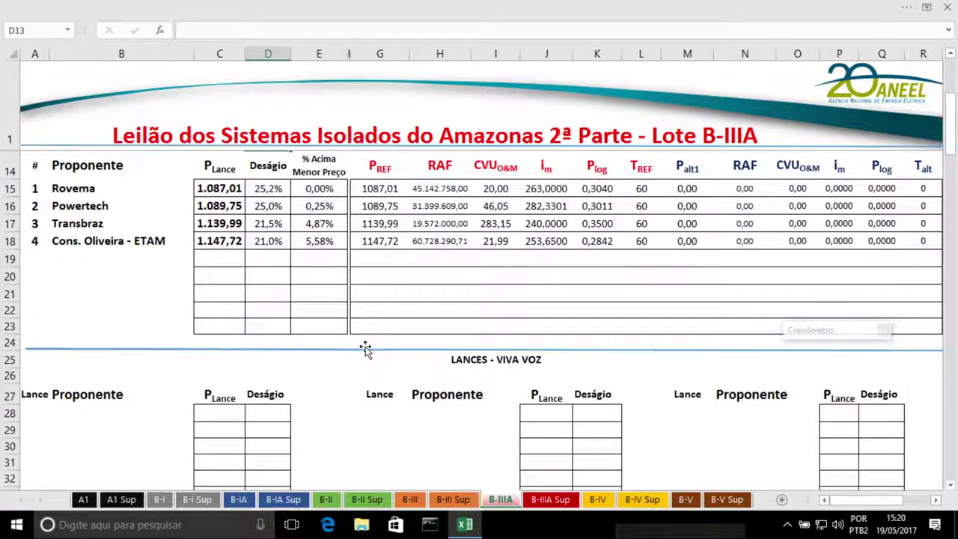
pyautogui.click(531, 499)
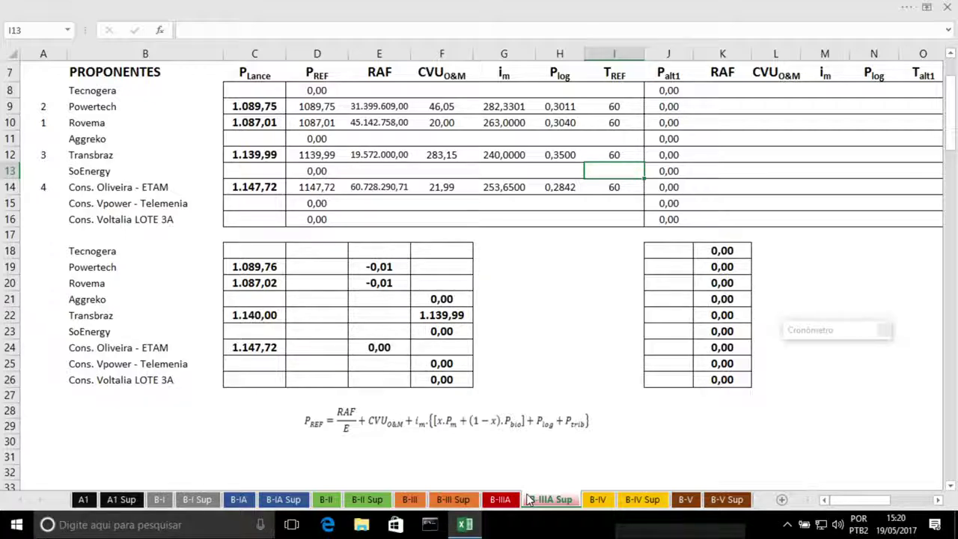
# Delete the P_REF difference formula in F22 for Transbraz and apply the font colour to the P_Lance difference in E22
pyautogui.click(432, 313)
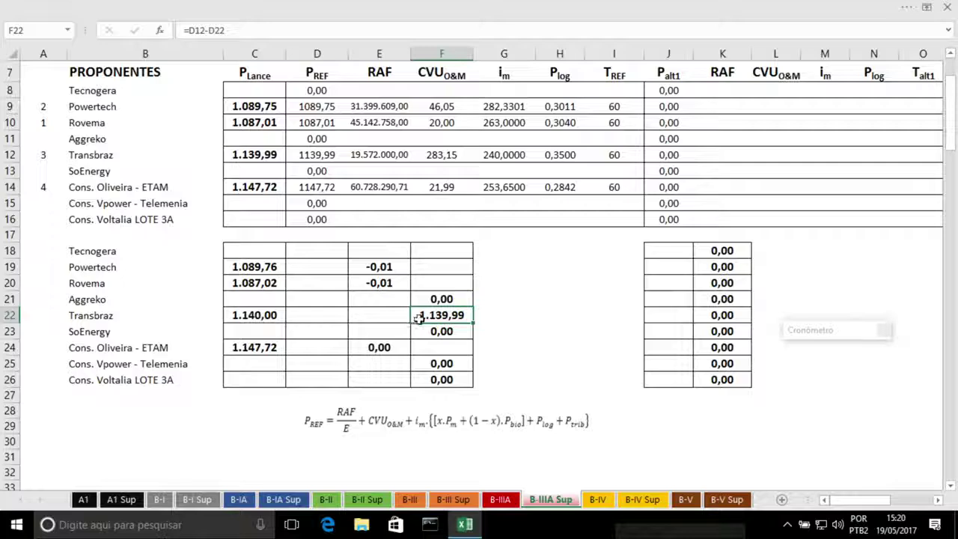
pyautogui.press('Delete')
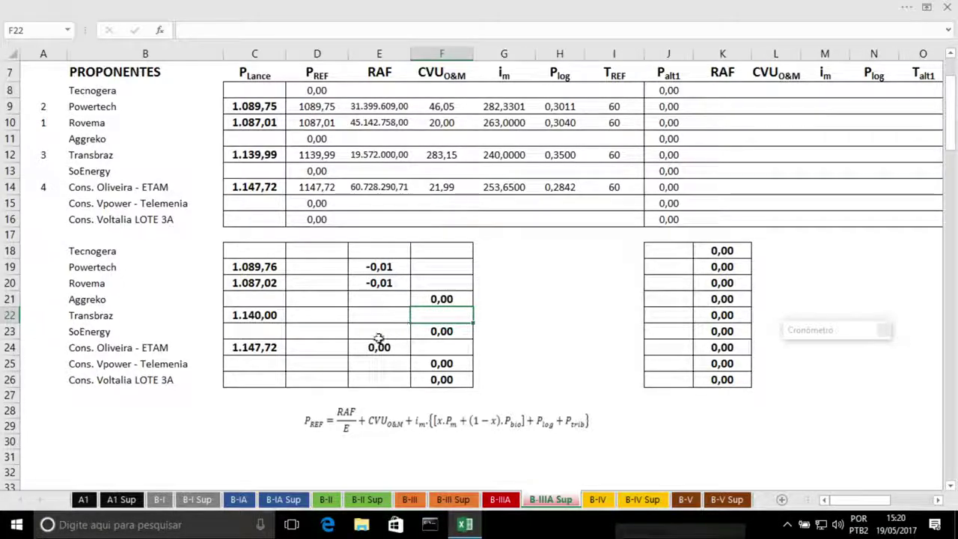
pyautogui.click(367, 314)
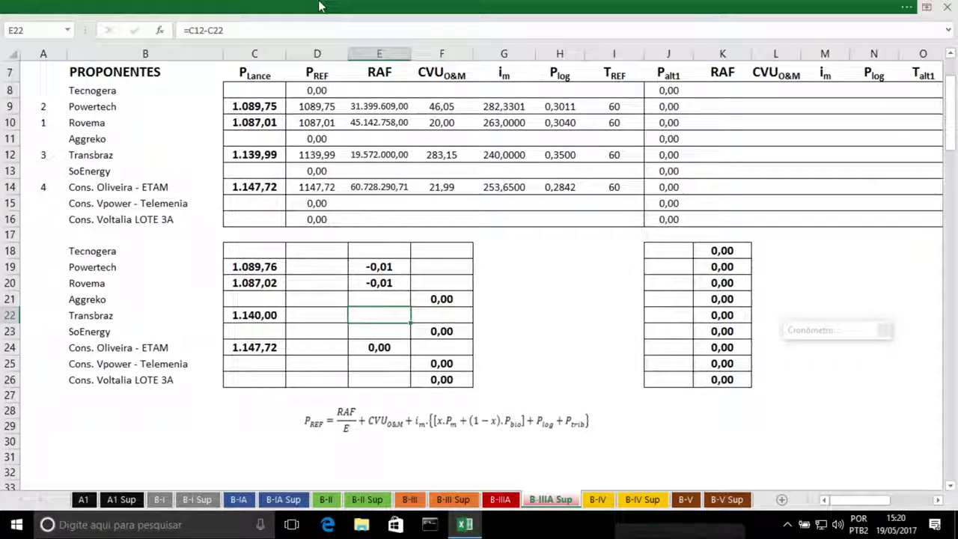
pyautogui.click(254, 8)
pyautogui.click(218, 83)
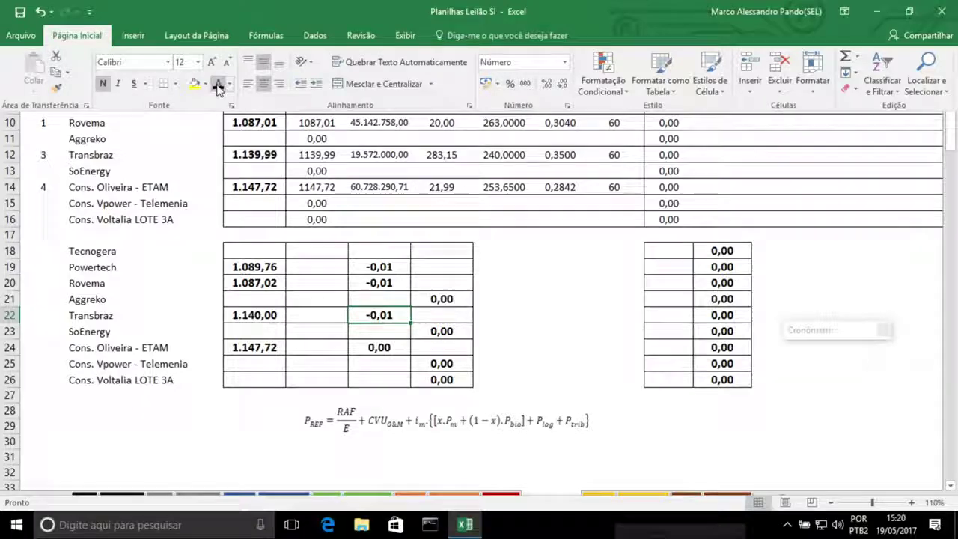
pyautogui.click(426, 314)
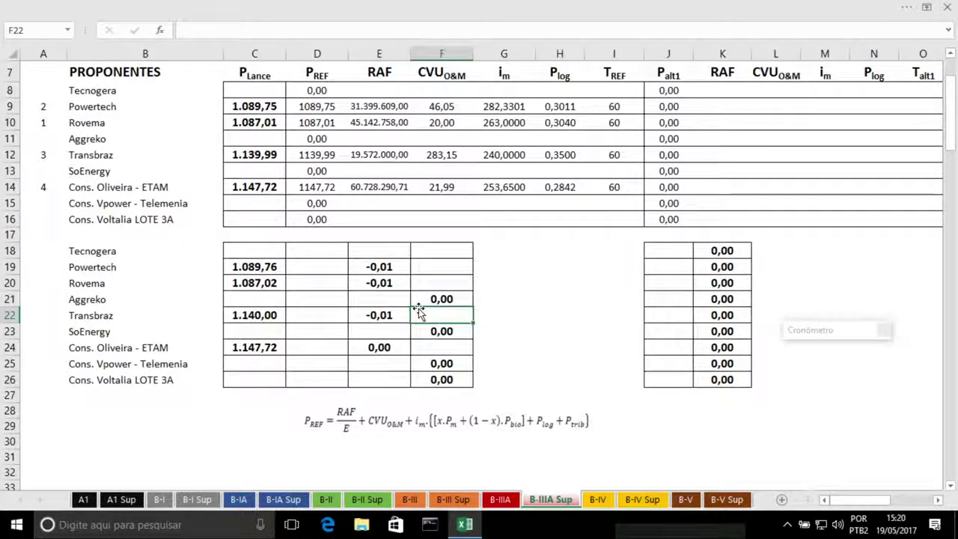
pyautogui.click(391, 298)
pyautogui.click(433, 300)
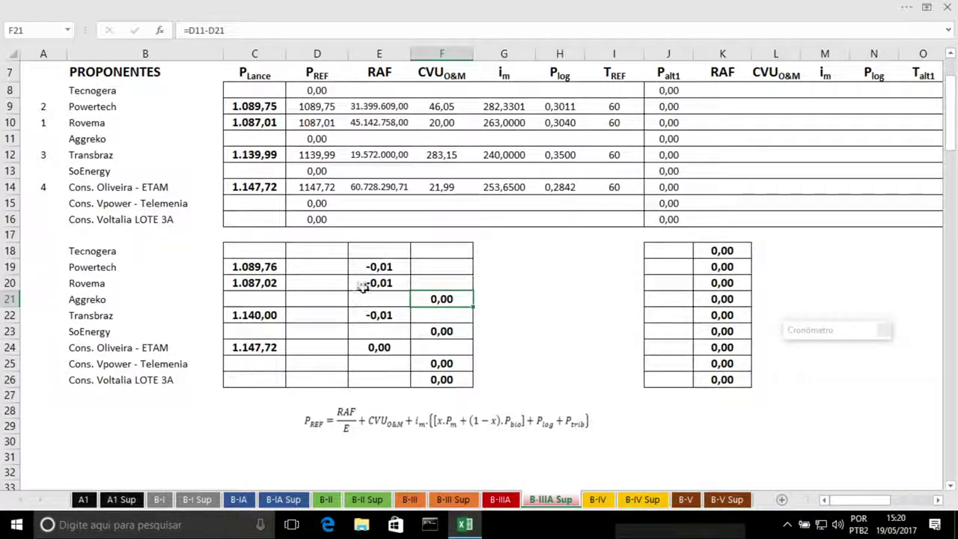
# Enter 1082,48 as the P_Lance of SoEnergy in the lower checking table
pyautogui.click(101, 331)
pyautogui.click(250, 331)
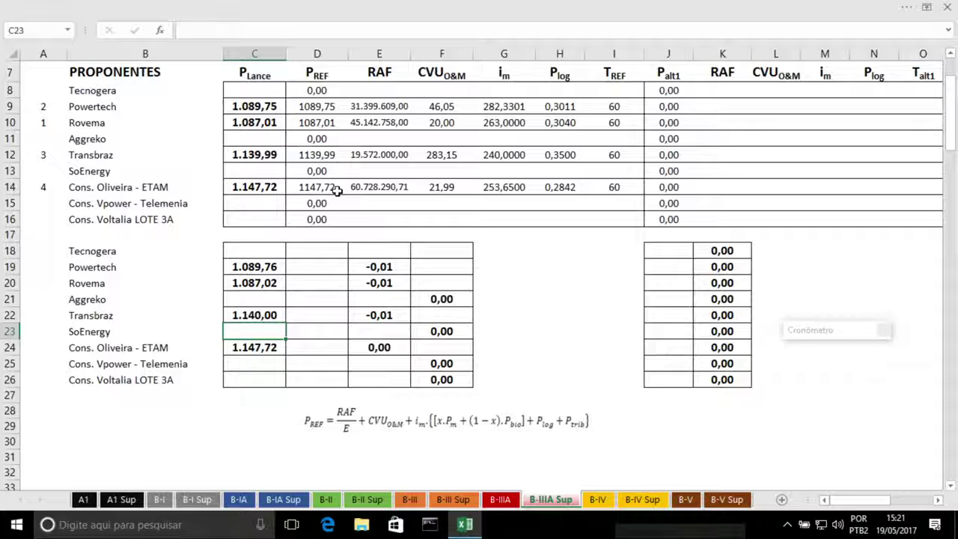
pyautogui.write('1')
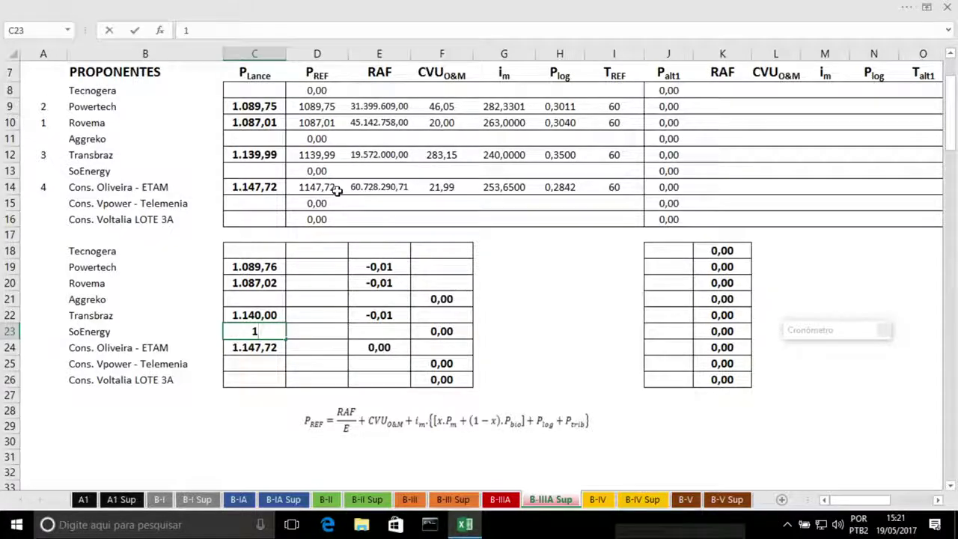
pyautogui.write('082')
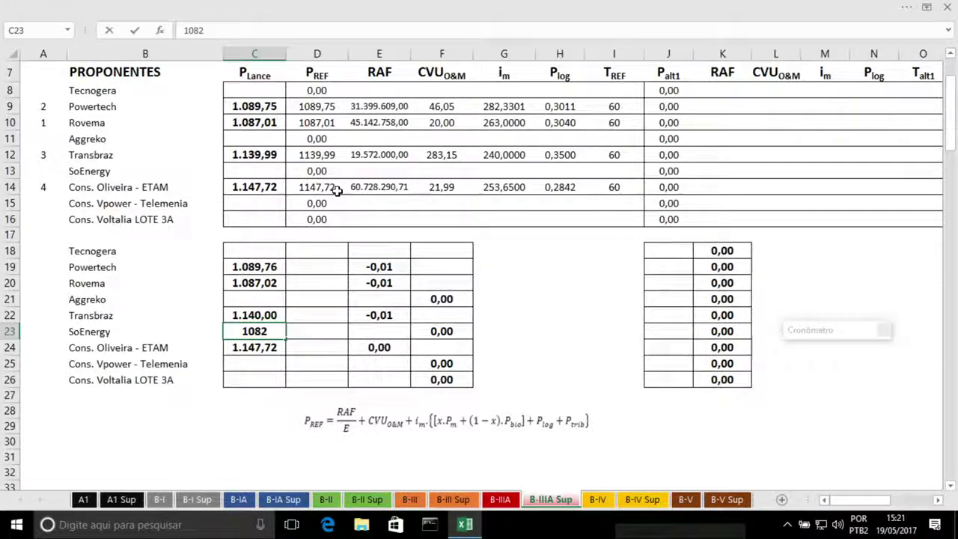
pyautogui.write(',48')
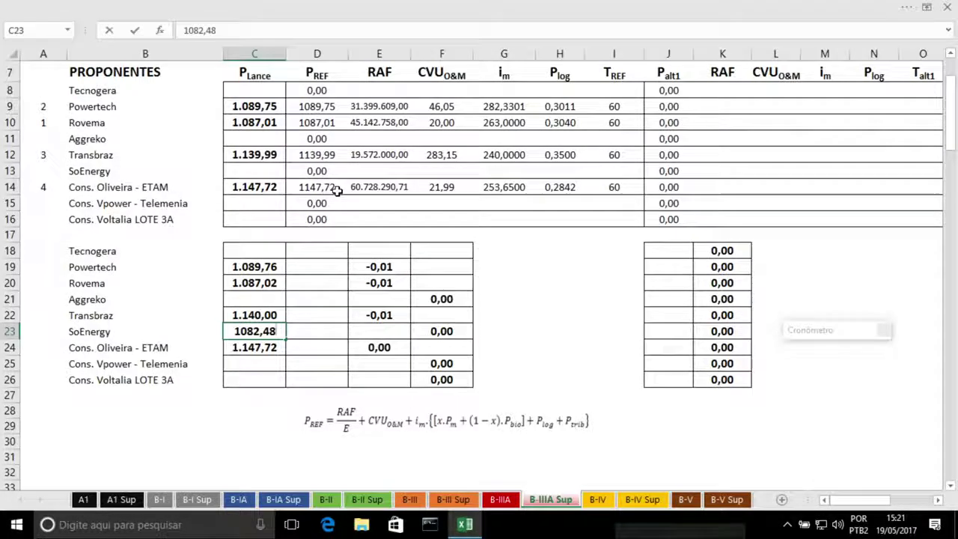
pyautogui.press('Return')
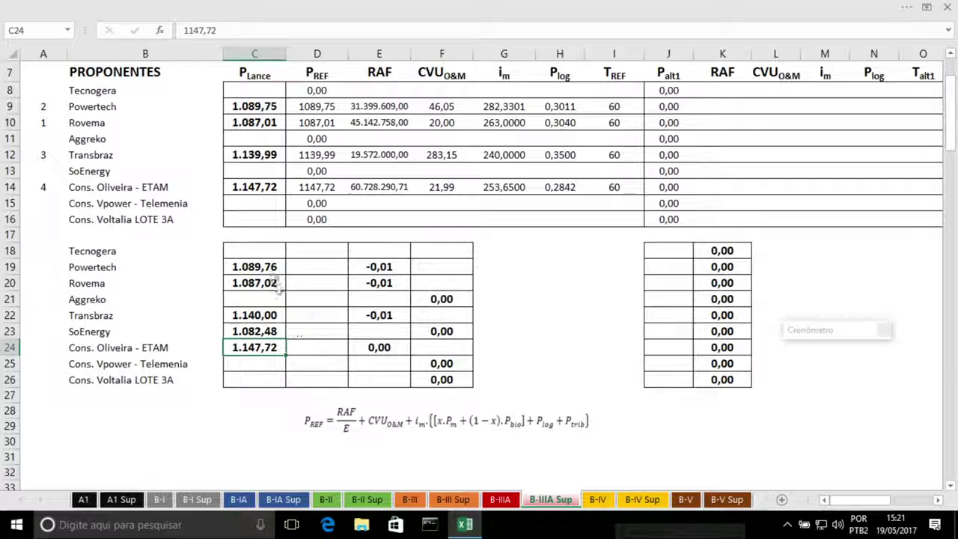
# Enter 44025628,66 as the RAF and 34,50 as the CVU O&M of SoEnergy in the upper proponents table
pyautogui.click(370, 168)
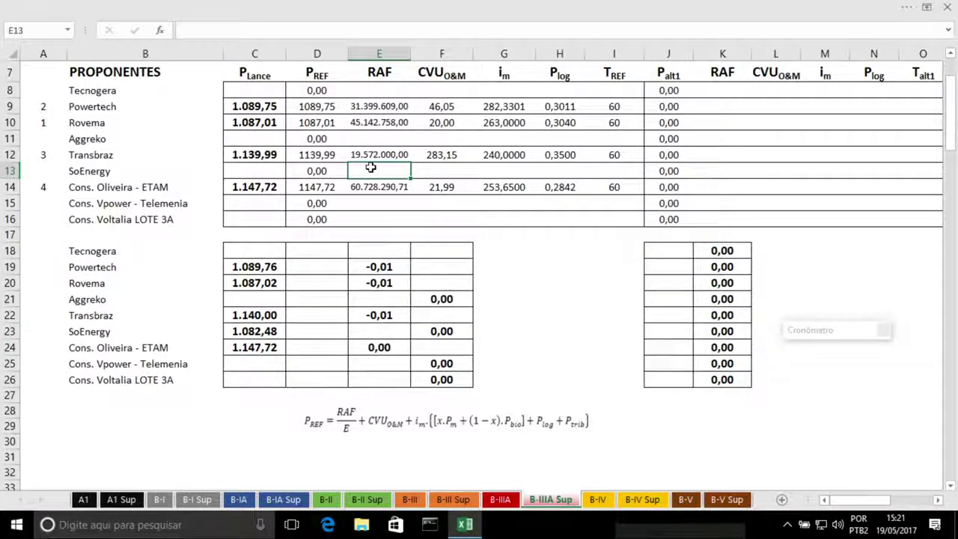
pyautogui.write('44')
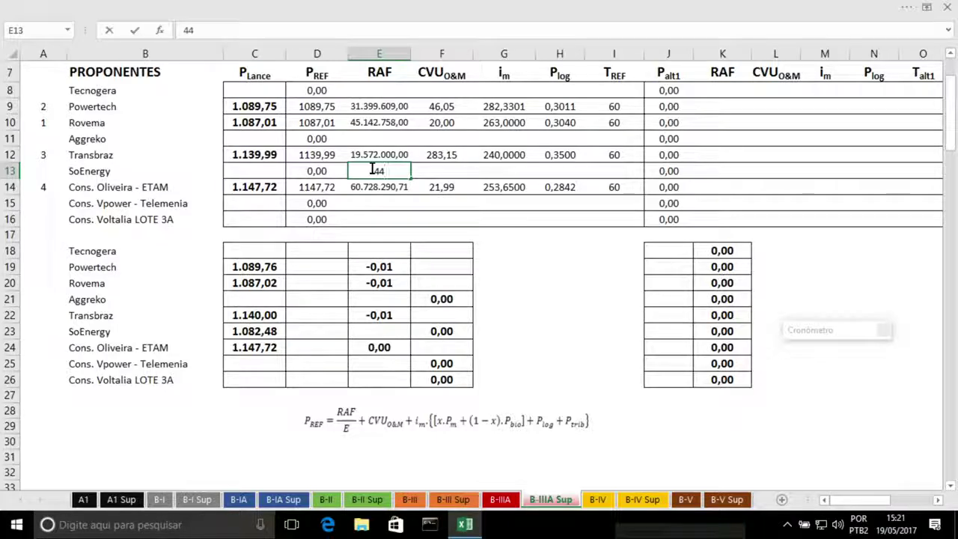
pyautogui.write('.025.6')
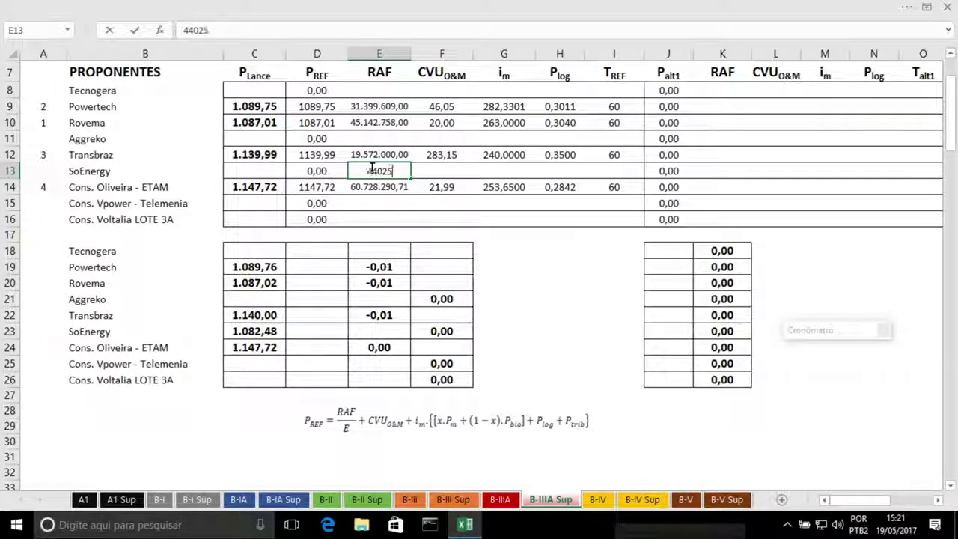
pyautogui.write('28')
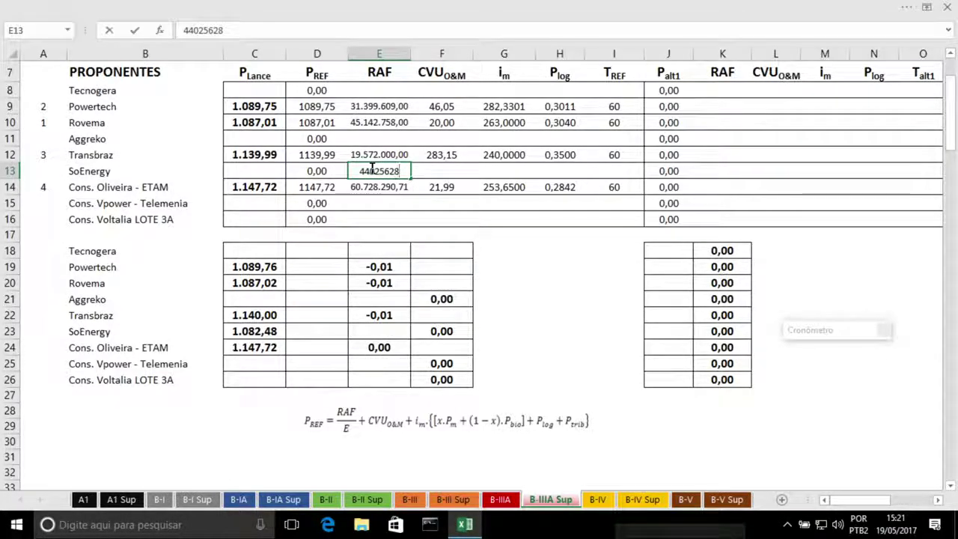
pyautogui.write(',66')
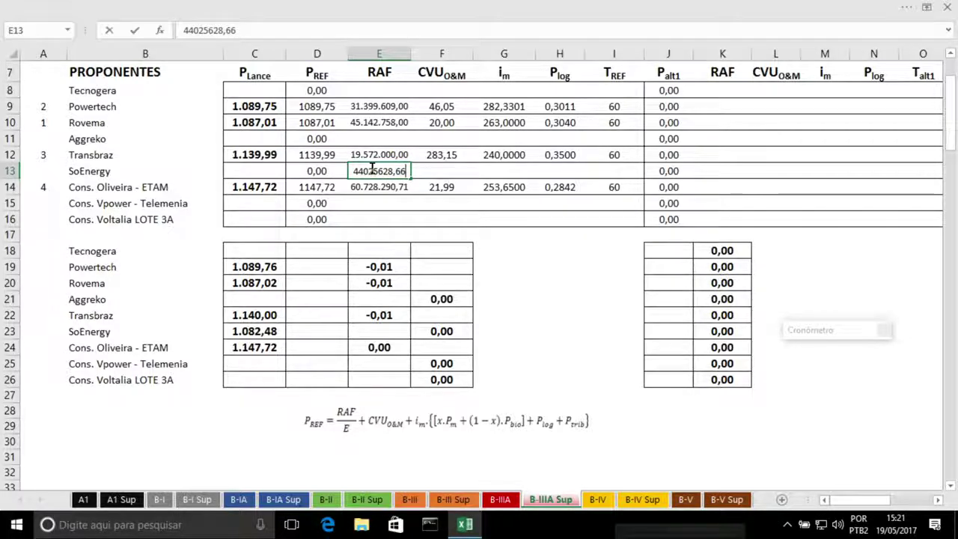
pyautogui.press('Tab')
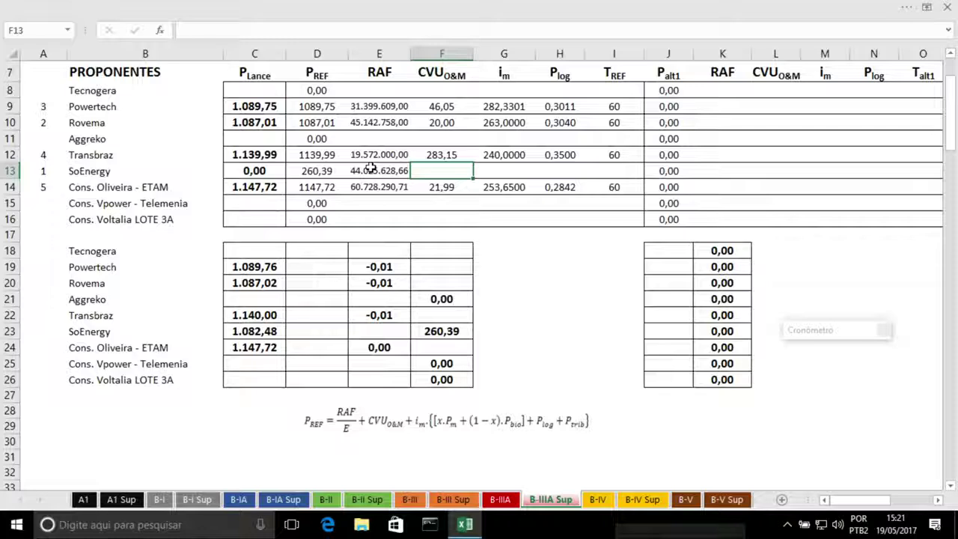
pyautogui.write('34')
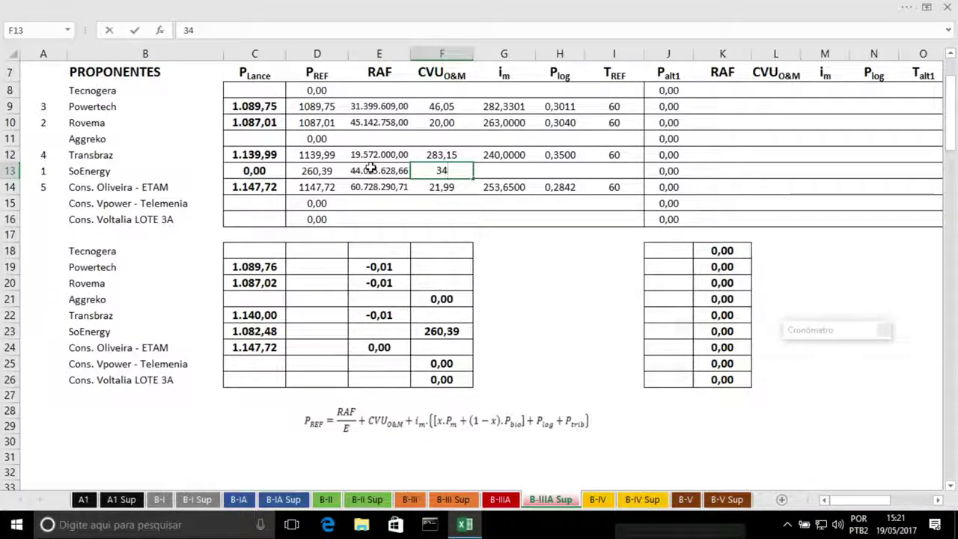
pyautogui.write(',50')
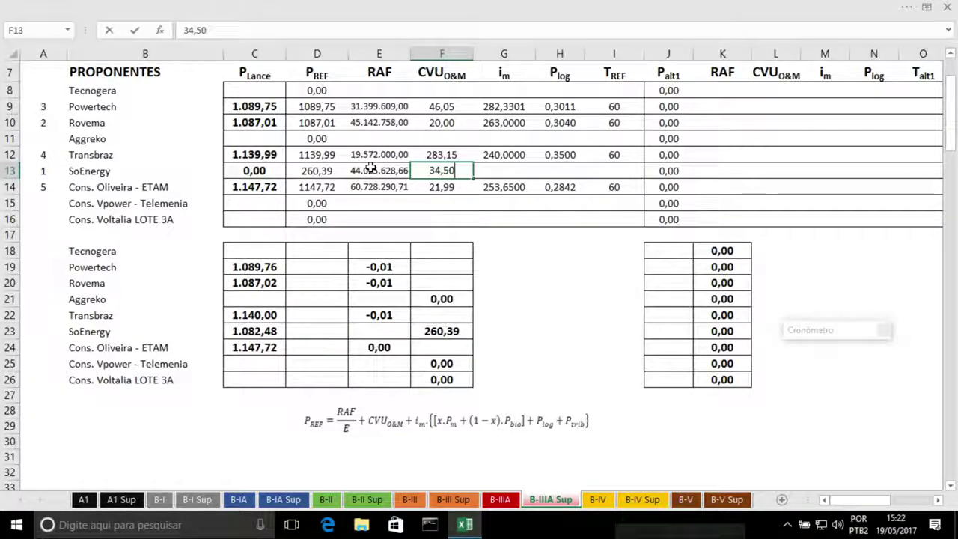
pyautogui.press('Tab')
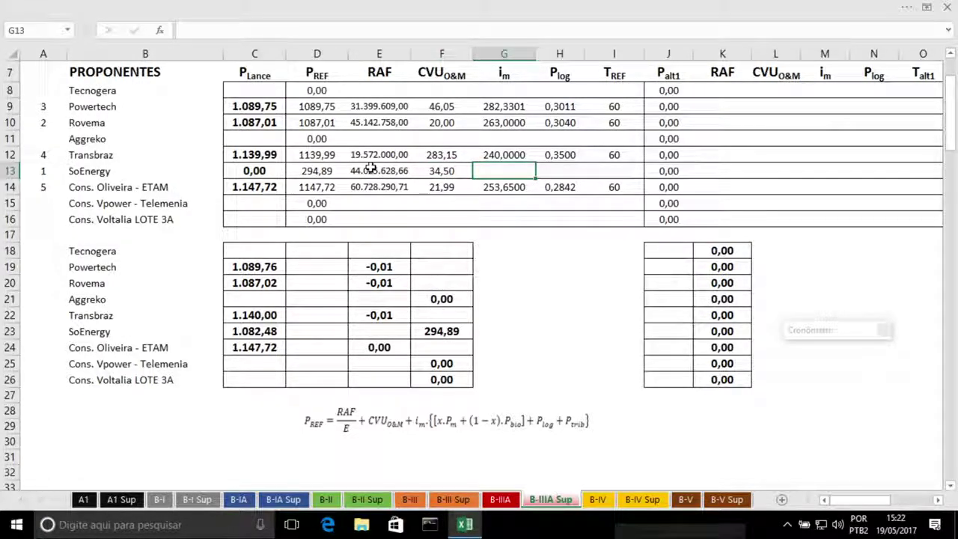
# Enter 269,0000 as the i_m and 0,1900 as the P_log of SoEnergy in the upper proponents table, and check its P_REF
pyautogui.write('269,0000')
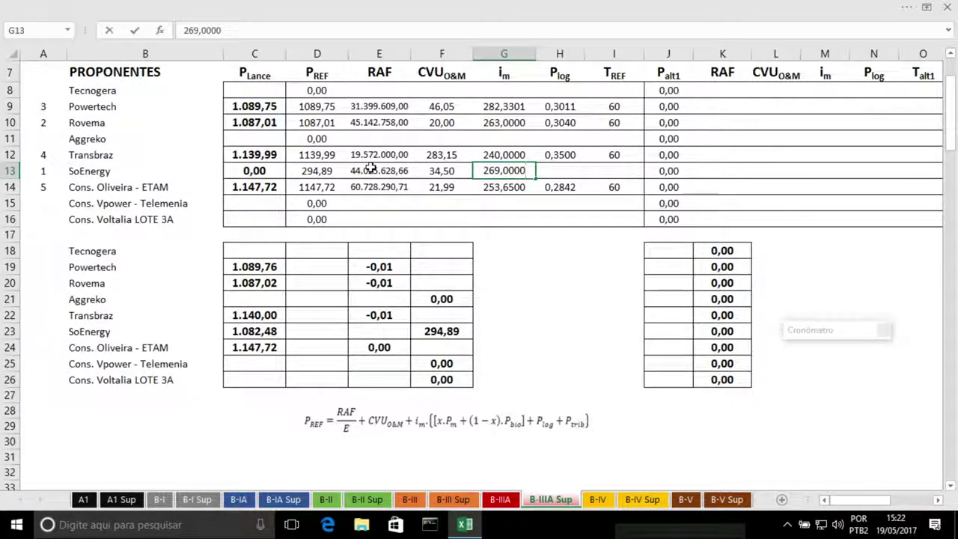
pyautogui.press('Tab')
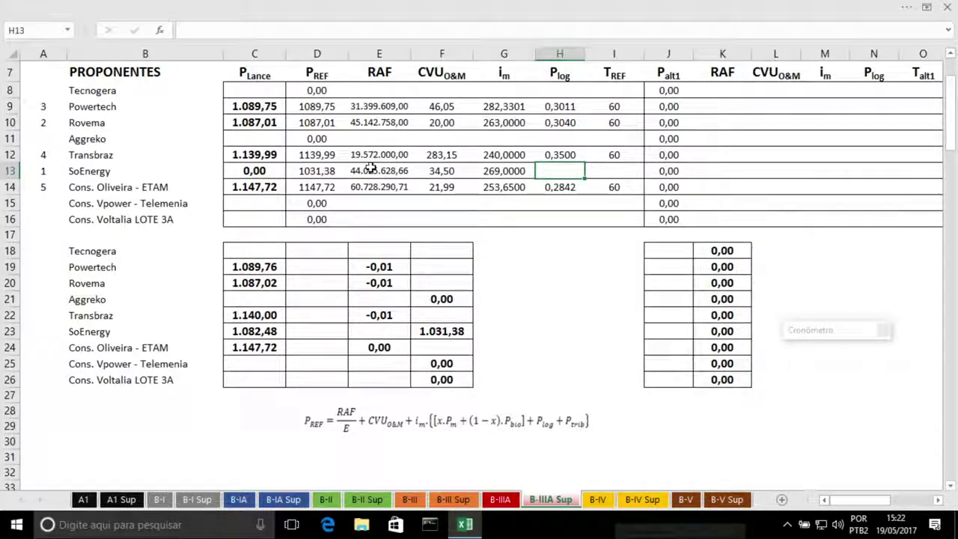
pyautogui.write('0,')
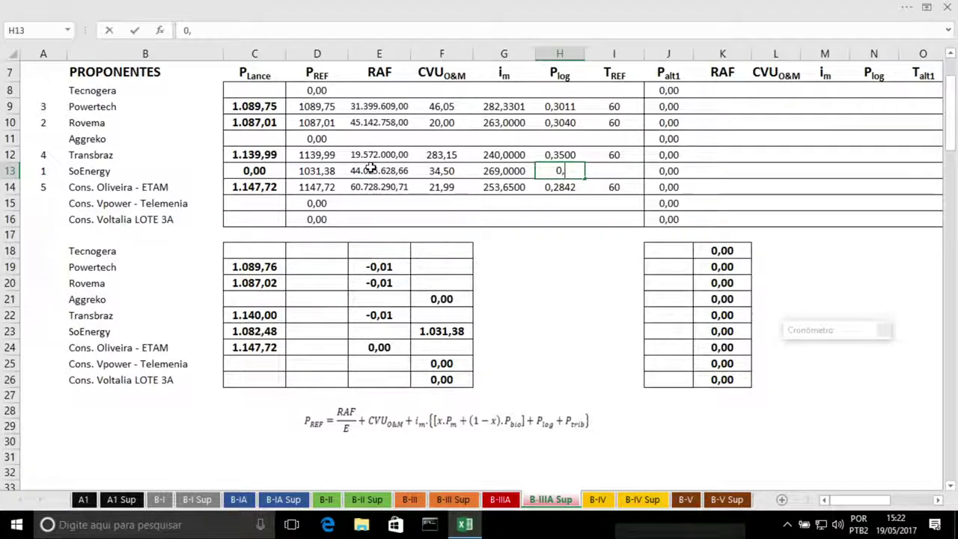
pyautogui.write('1900')
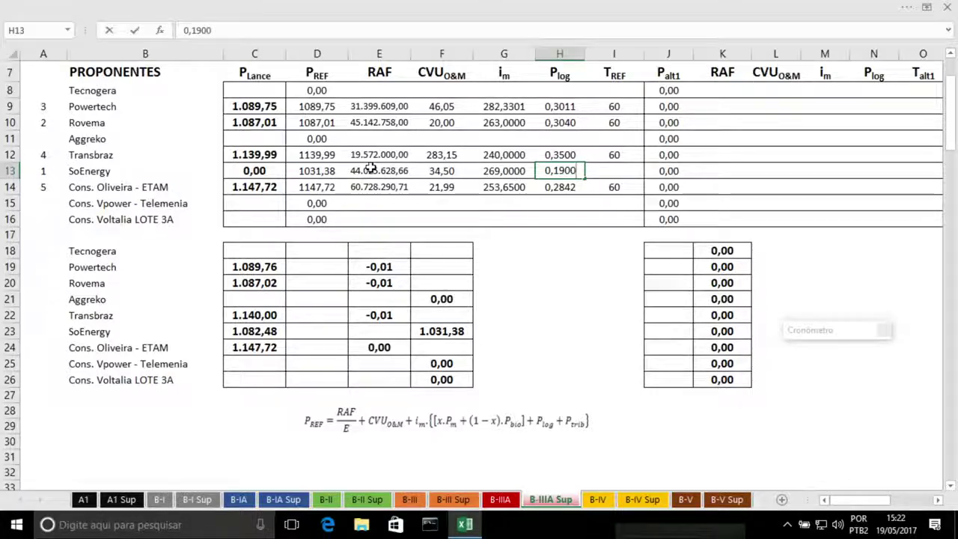
pyautogui.press('Return')
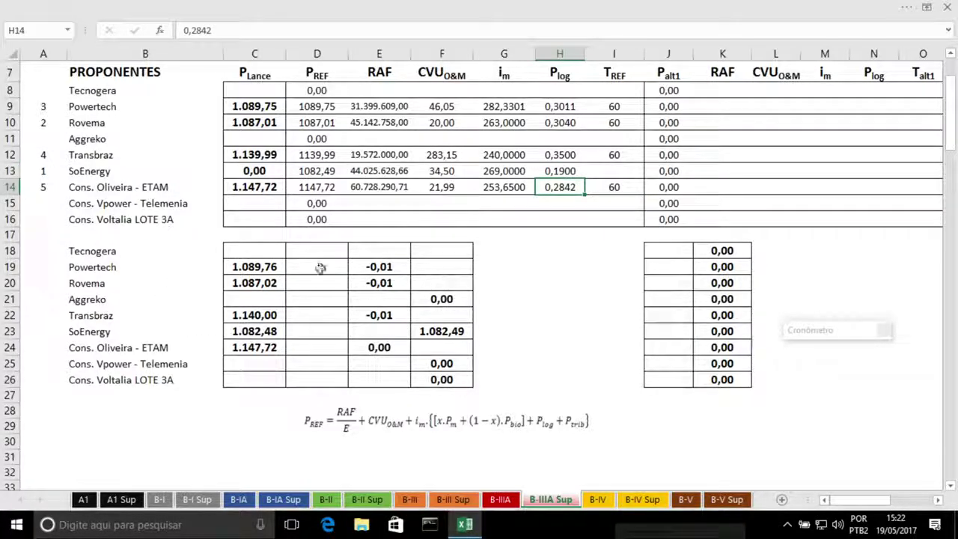
pyautogui.click(310, 170)
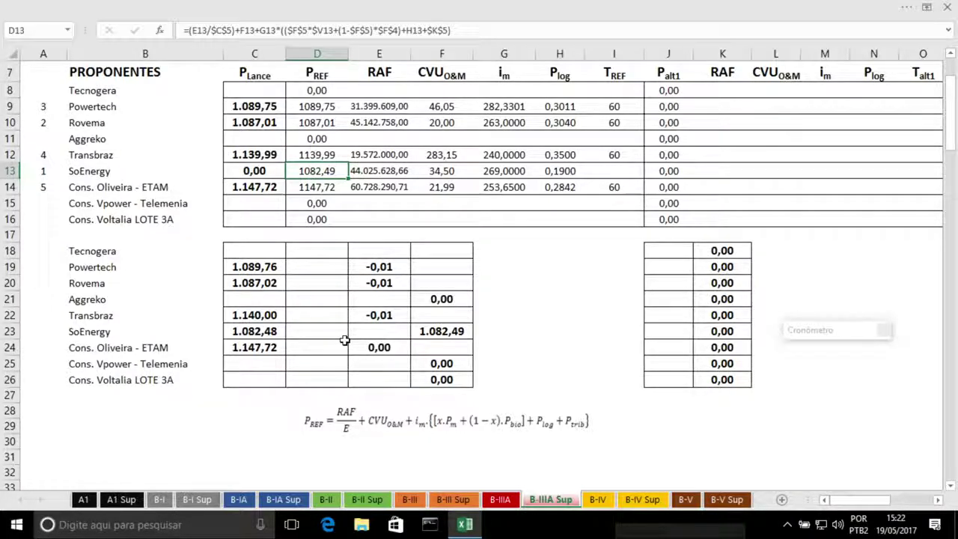
# Apply the font colour to the P_Lance difference in E23 for SoEnergy
pyautogui.click(355, 297)
pyautogui.click(366, 327)
pyautogui.click(222, 6)
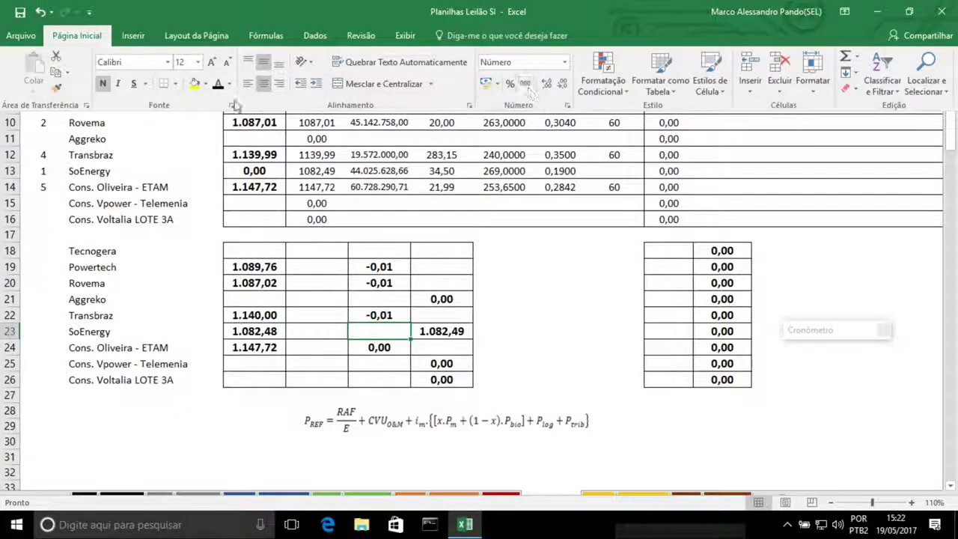
pyautogui.click(216, 85)
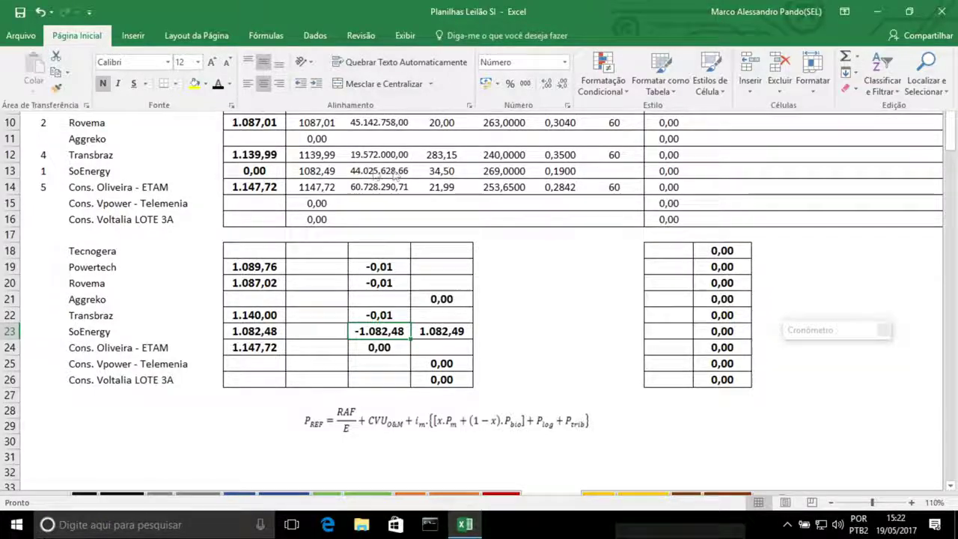
# Enter 60 as the T_REF of SoEnergy, check the updated ranking in the B-IIIA sheet and return to B-IIIA Sup
pyautogui.click(613, 169)
pyautogui.write('60')
pyautogui.press('Return')
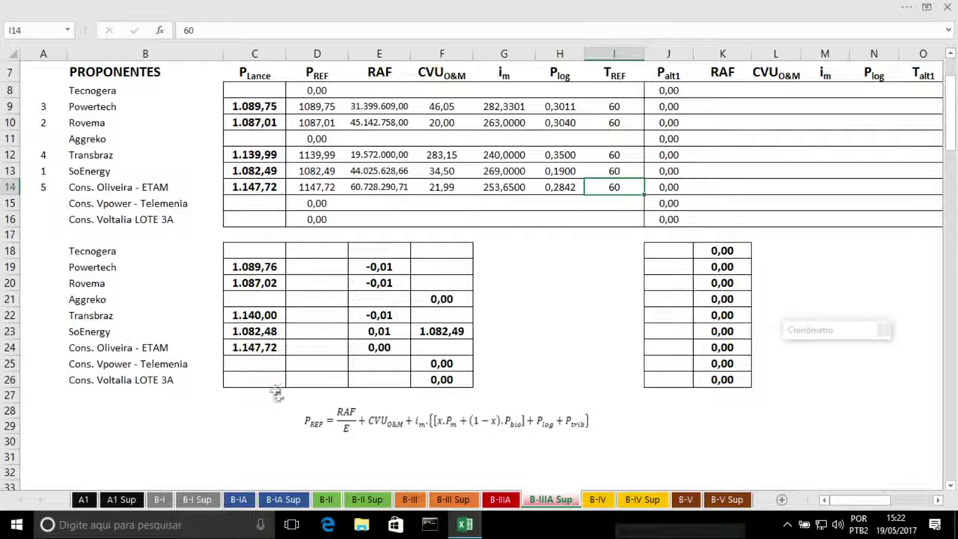
pyautogui.click(496, 499)
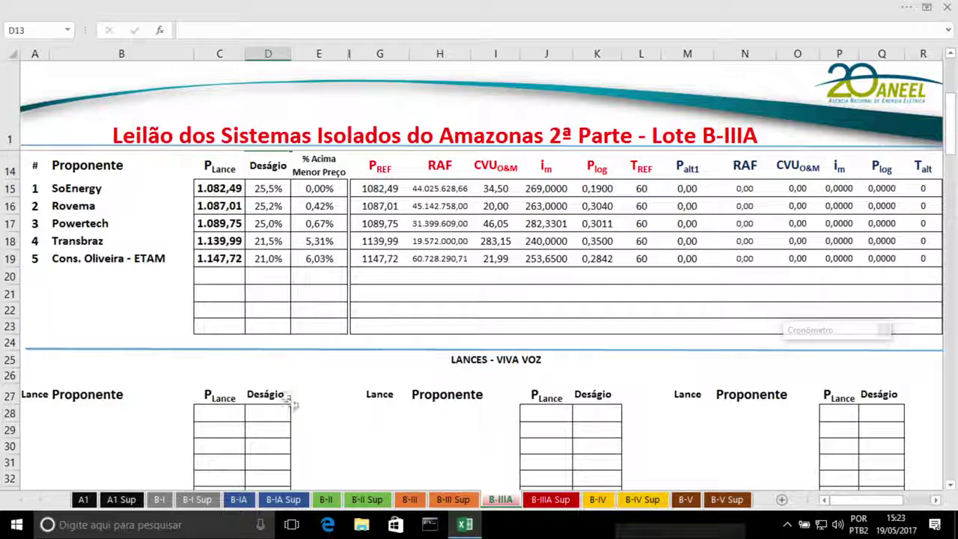
pyautogui.click(549, 499)
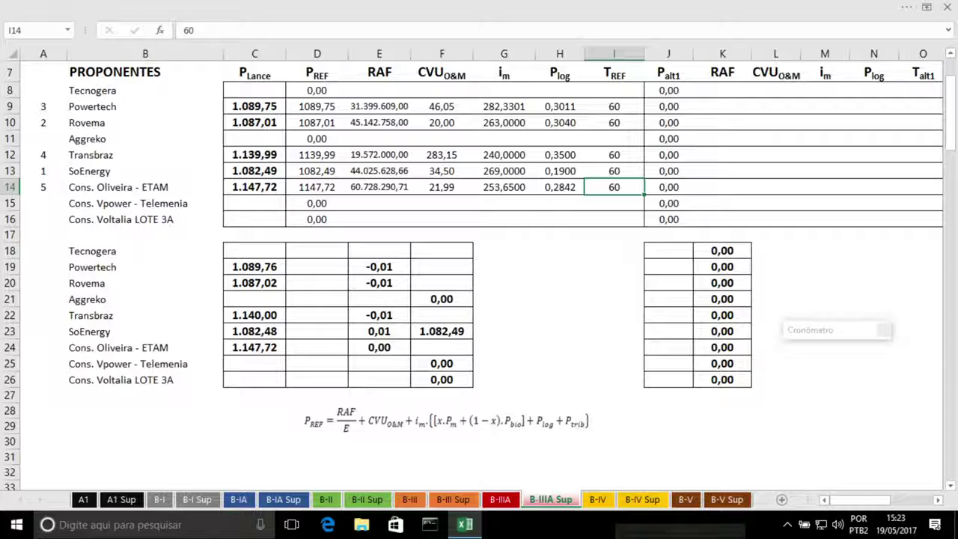
# Delete the P_REF difference formula in F23 for SoEnergy and select the P_Lance cell of Aggreko in the lower checking table
pyautogui.click(417, 331)
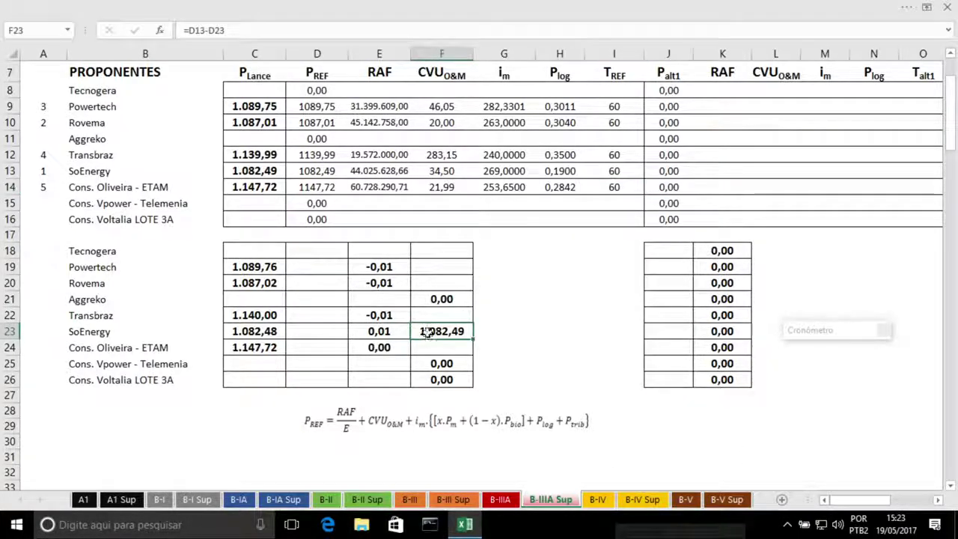
pyautogui.press('Delete')
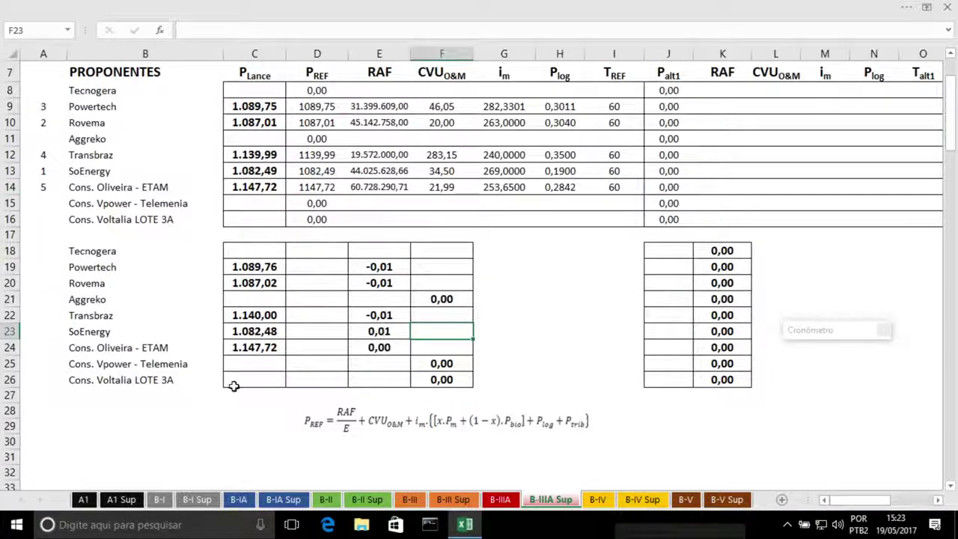
pyautogui.click(144, 364)
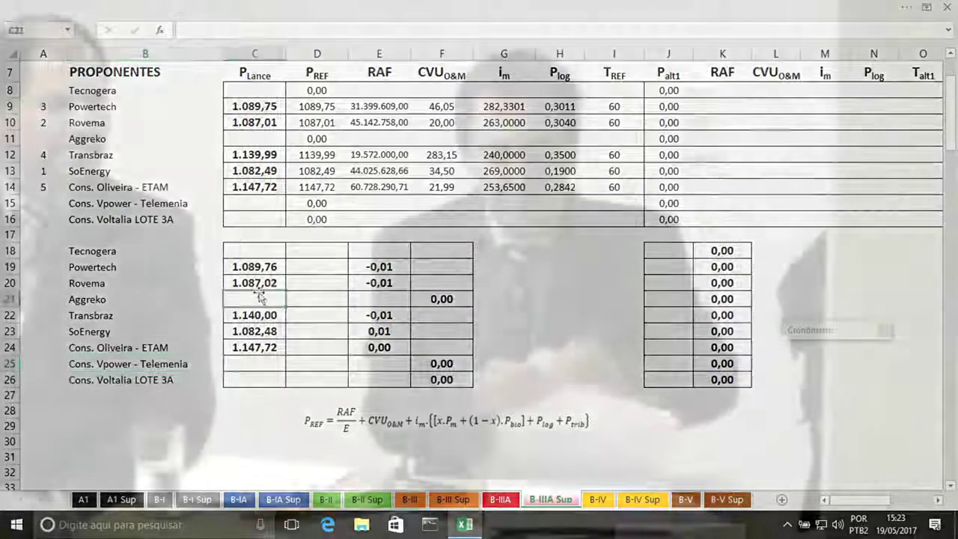
pyautogui.click(260, 298)
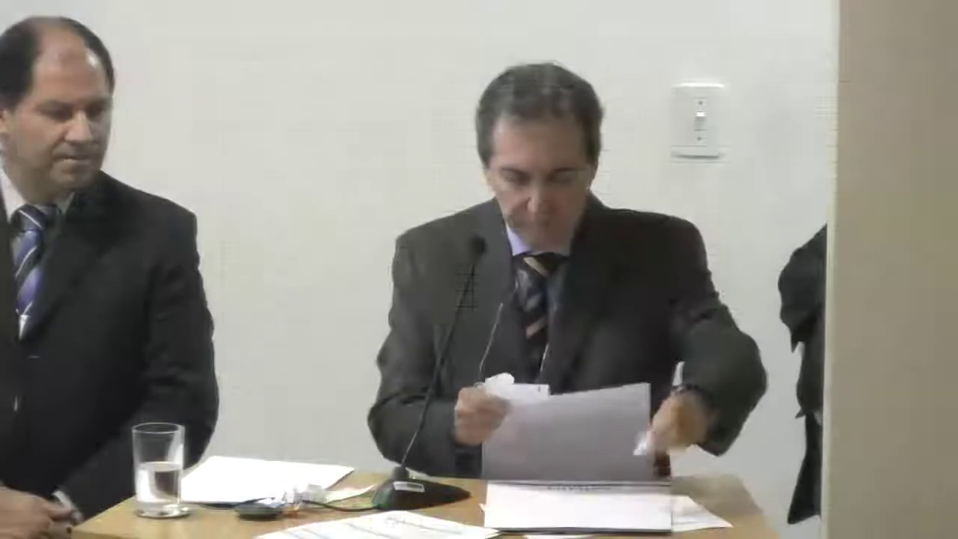
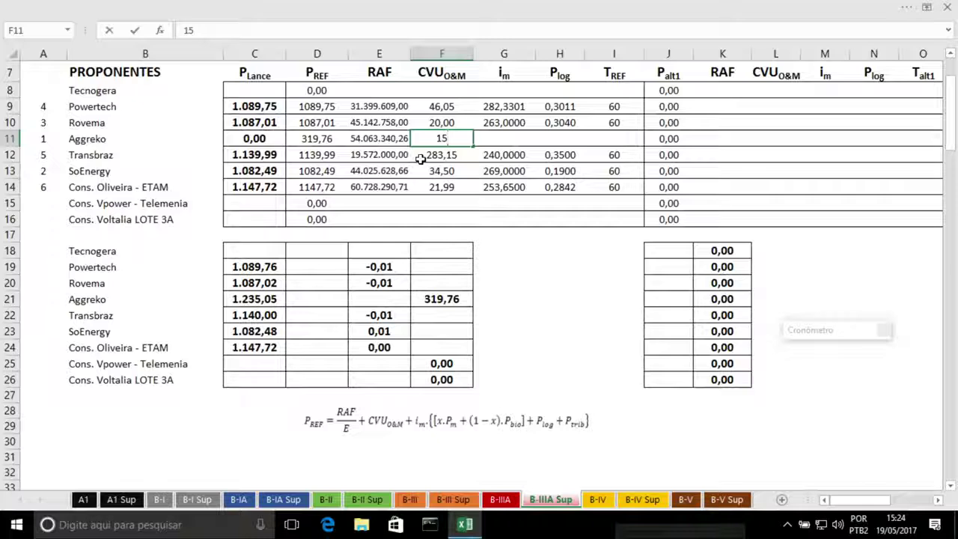
# Enter 15,00 as the CVU O&M, 297,4676 as the i_m and 0,2886 as the P_log of Aggreko in the upper proponents table
pyautogui.write('00')
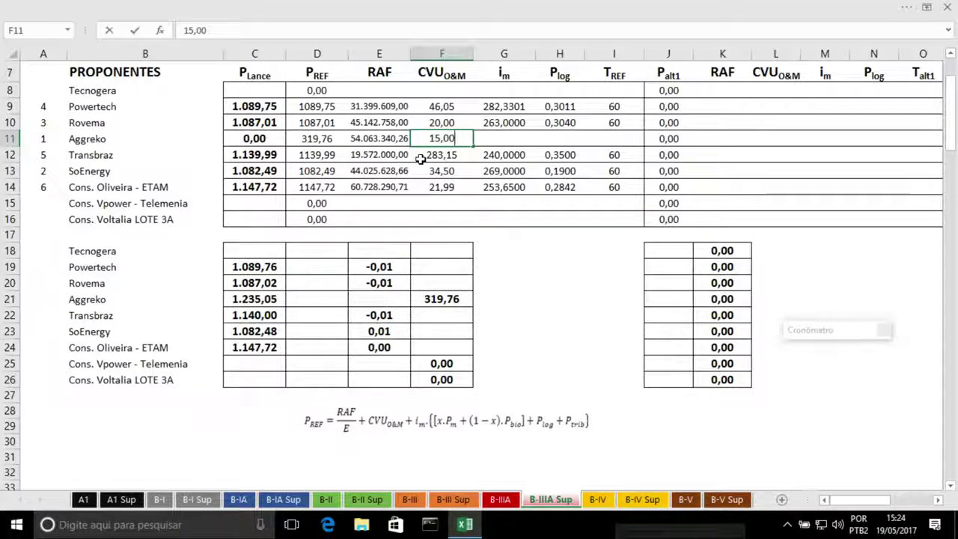
pyautogui.press('Tab')
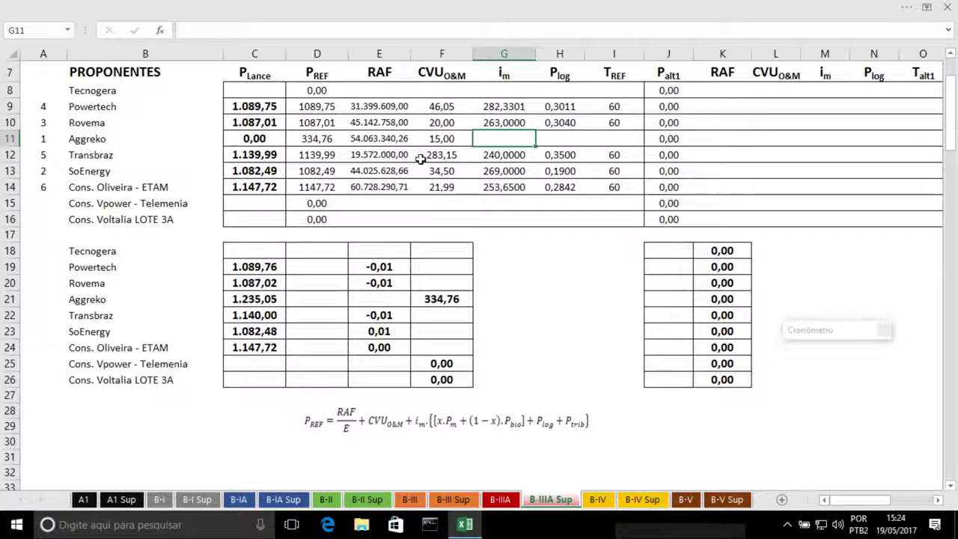
pyautogui.write('7')
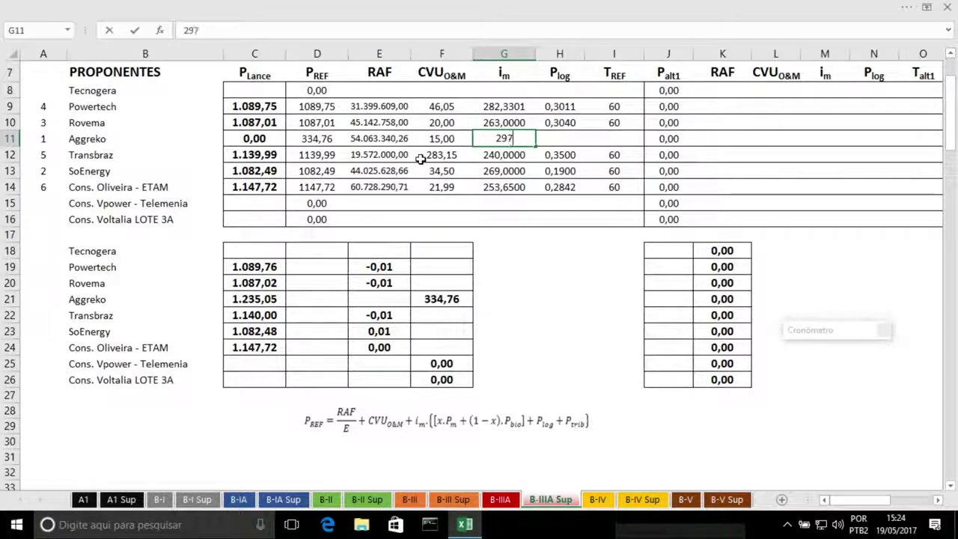
pyautogui.write(',4676')
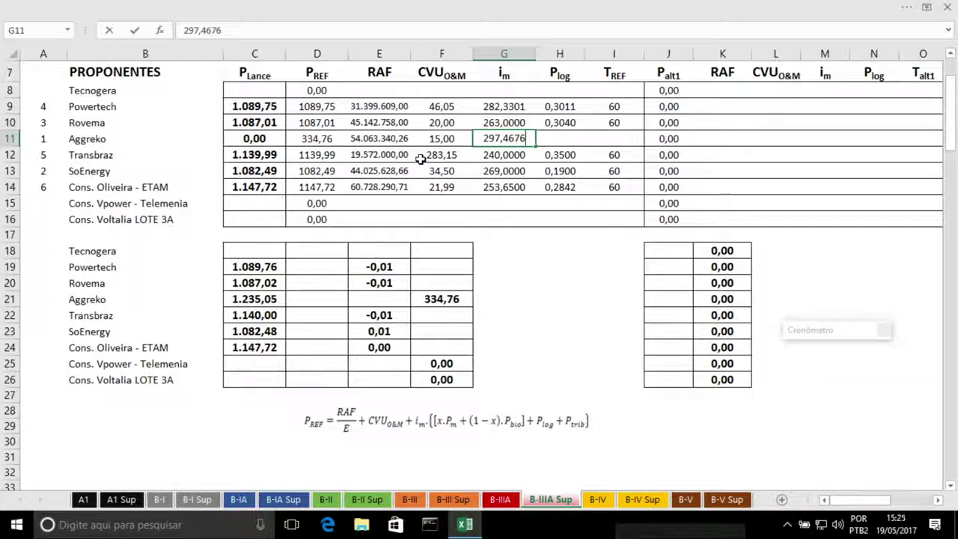
pyautogui.press('Tab')
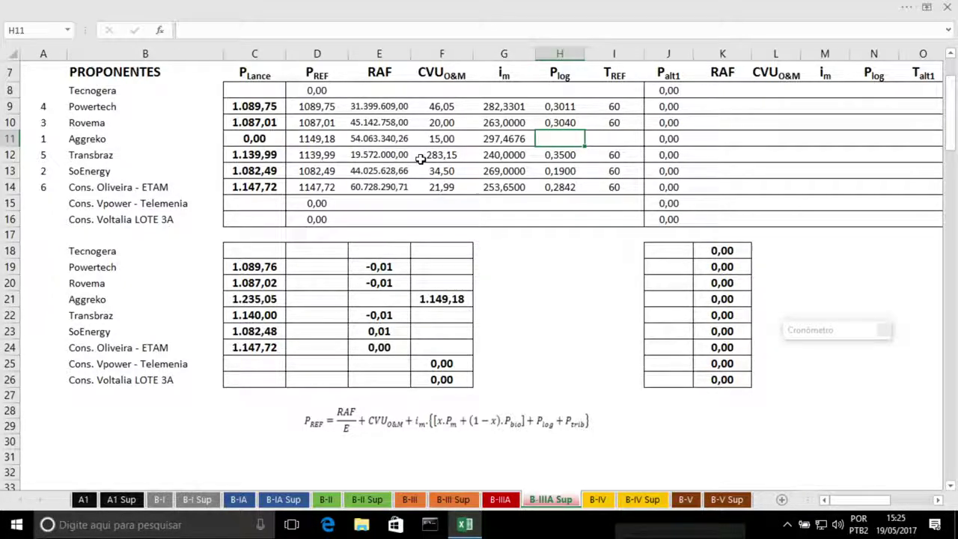
pyautogui.write(',28')
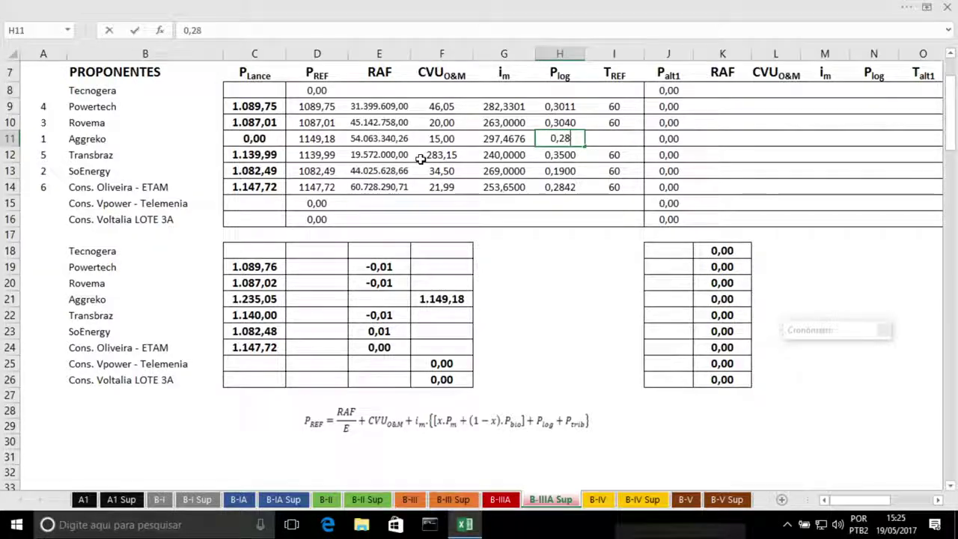
pyautogui.write('86')
pyautogui.press('Return')
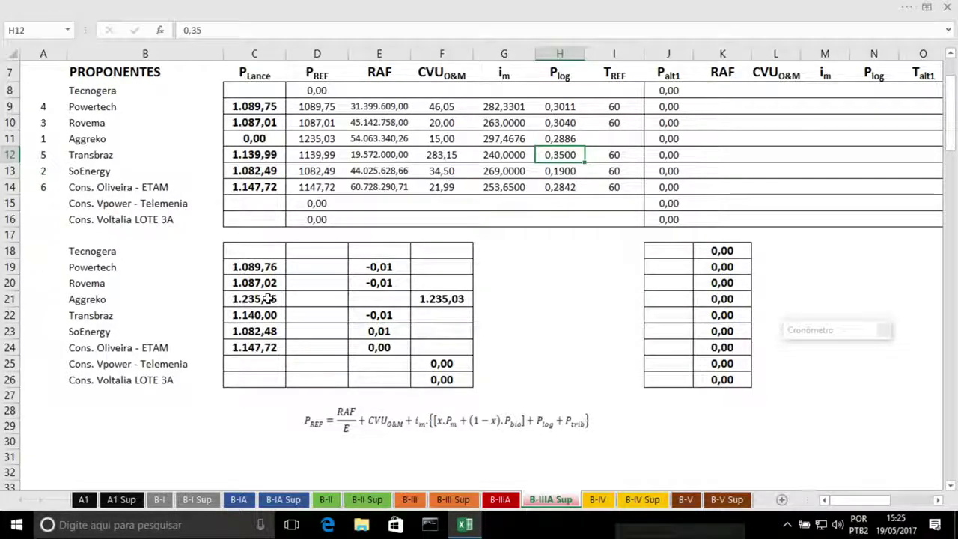
pyautogui.click(295, 137)
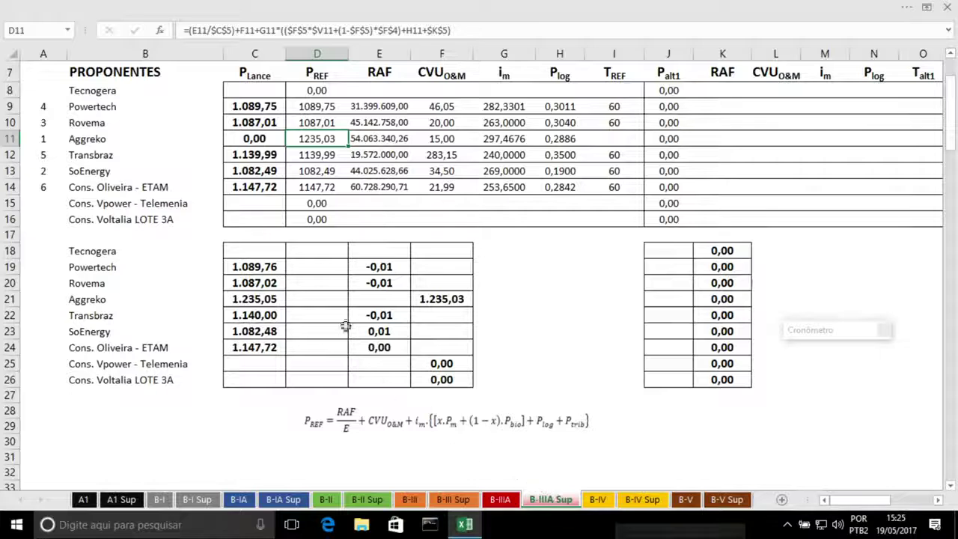
# Enter 60 as the T_REF of Aggreko in the upper proponents table
pyautogui.click(608, 135)
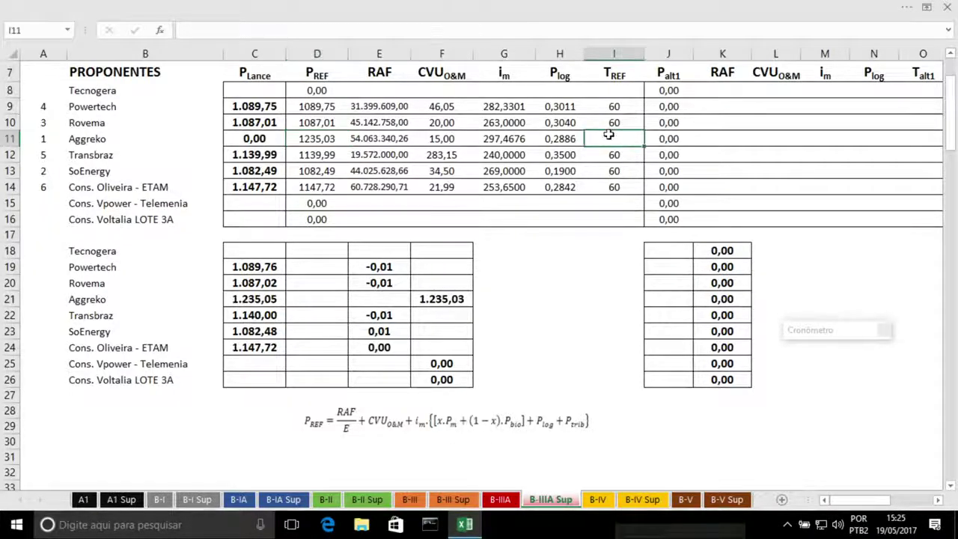
pyautogui.write('60')
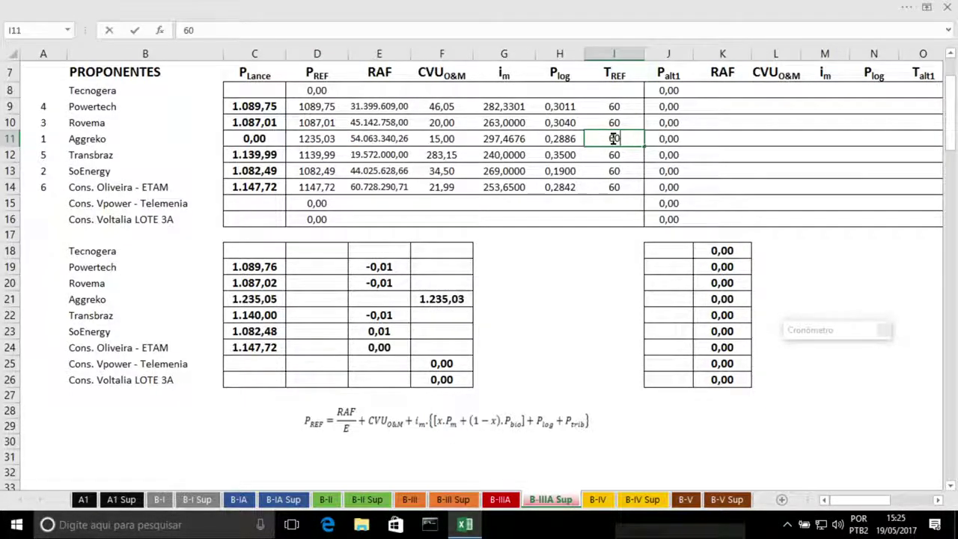
pyautogui.press('Return')
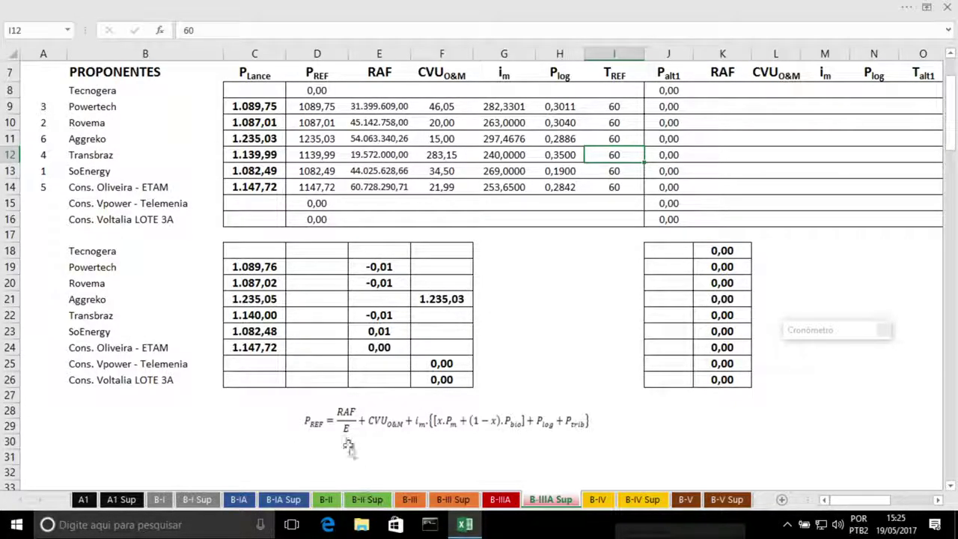
# Apply the font colour to the P_Lance difference in E21 for Aggreko and delete the P_REF difference formula in F21
pyautogui.click(382, 301)
pyautogui.click(374, 9)
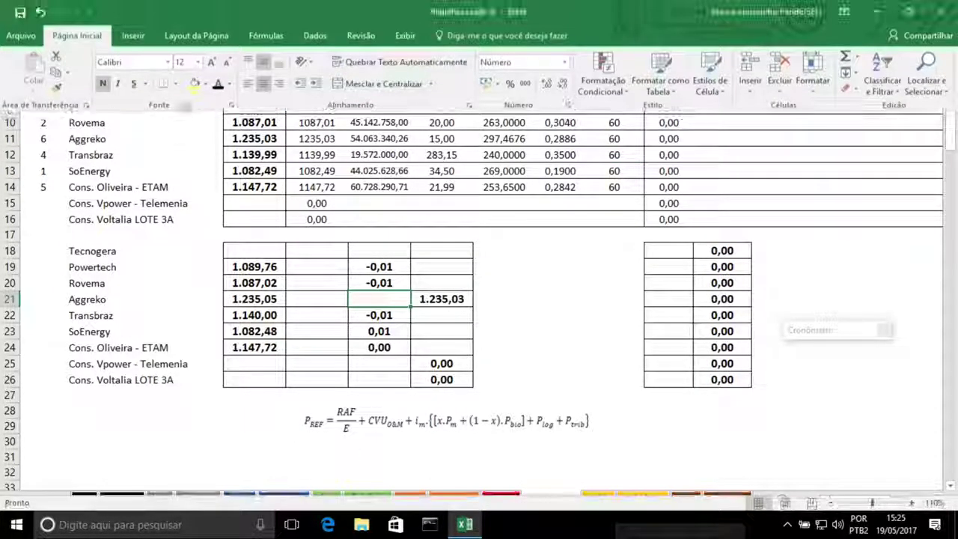
pyautogui.click(218, 85)
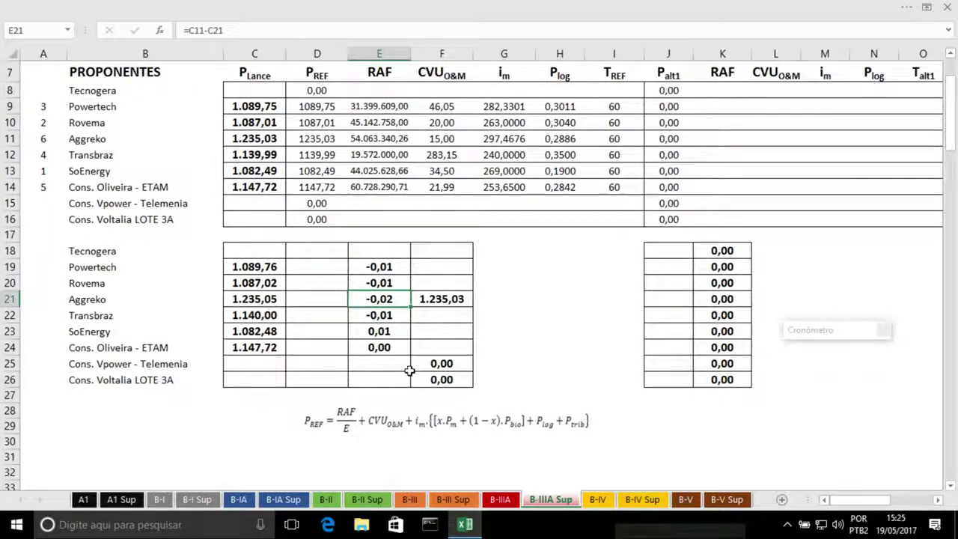
pyautogui.click(428, 298)
pyautogui.click(504, 284)
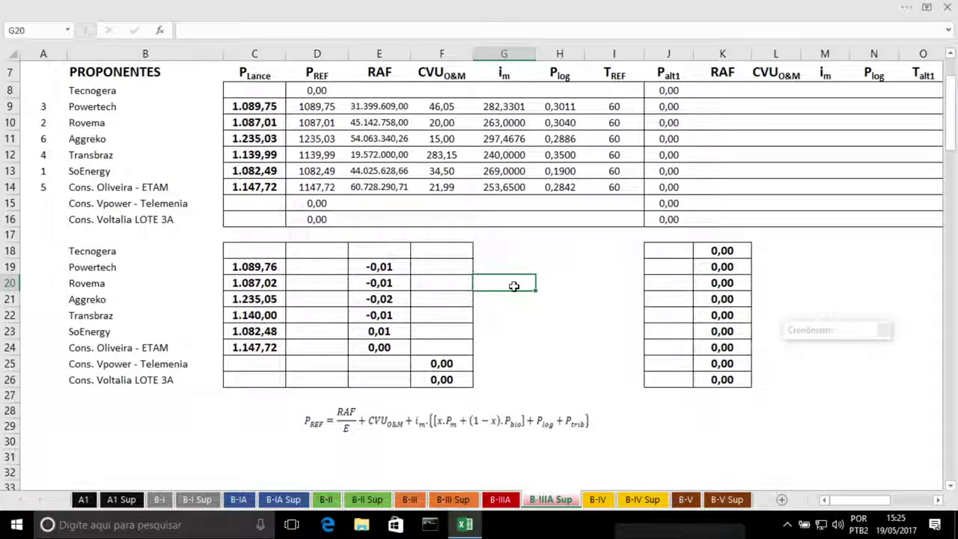
# Review the updated ranking and Aggreko's row in the B-IIIA sheet, and look at the SoEnergy row in the B-III Sup sheet
pyautogui.click(499, 499)
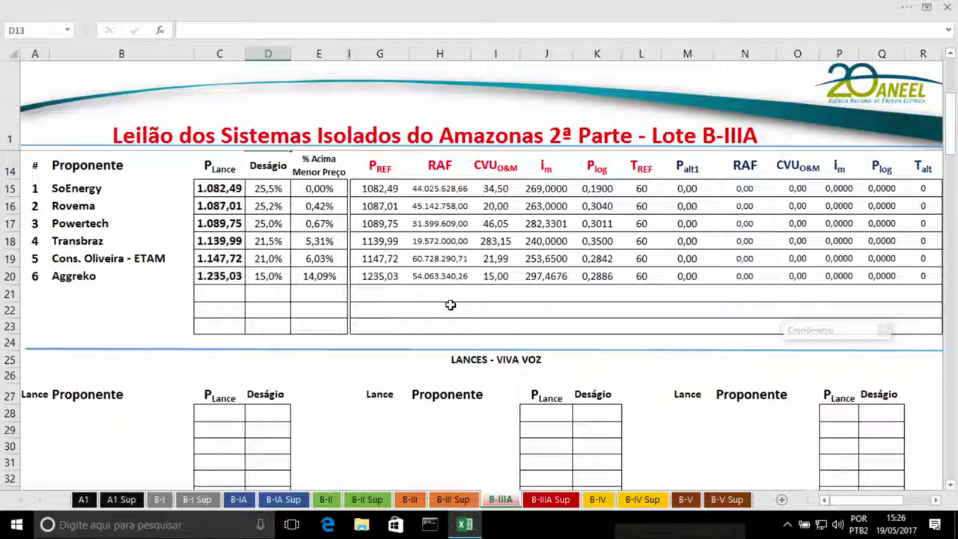
pyautogui.click(374, 259)
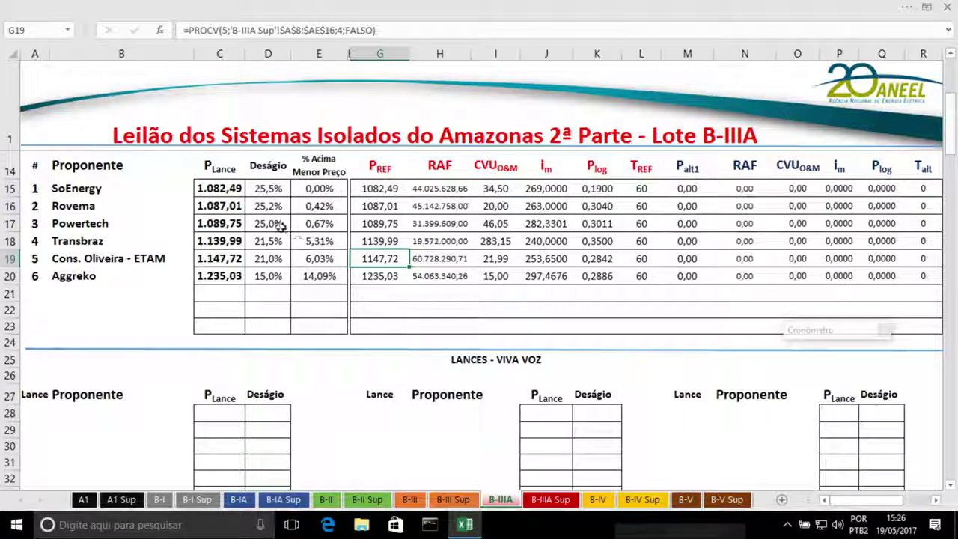
pyautogui.click(328, 276)
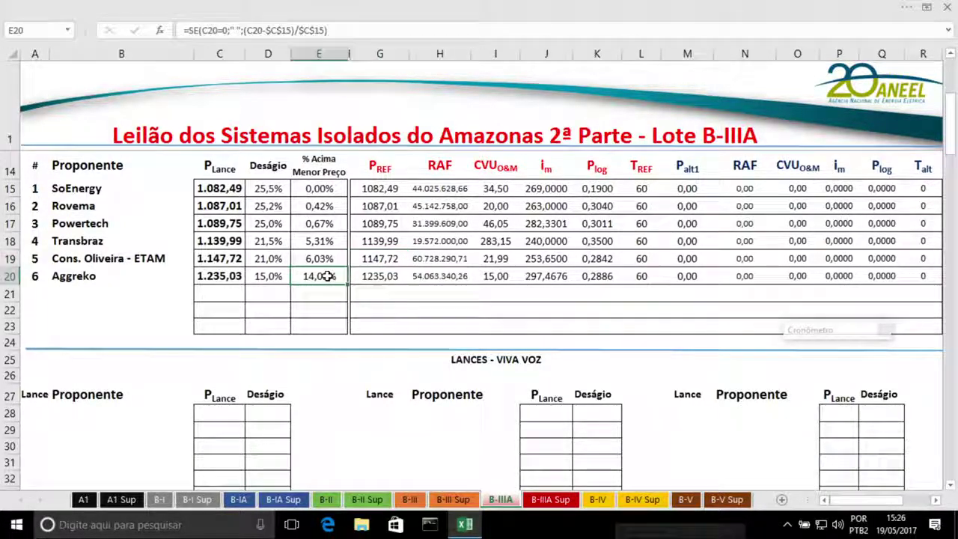
pyautogui.click(212, 276)
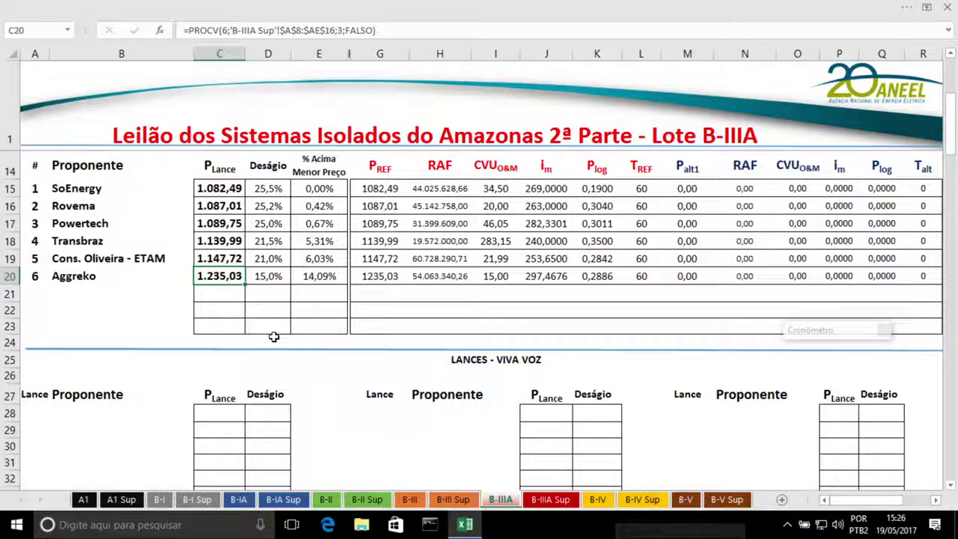
pyautogui.click(452, 499)
pyautogui.click(121, 343)
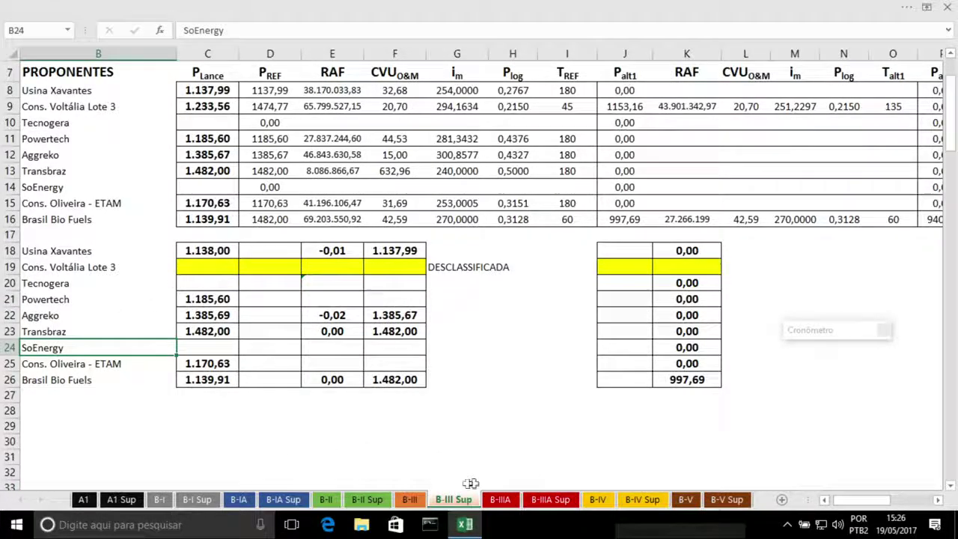
# In the B-IIIA Sup sheet, delete the P_REF difference formula in F26 for Cons. Voltalia LOTE 3A
pyautogui.click(550, 499)
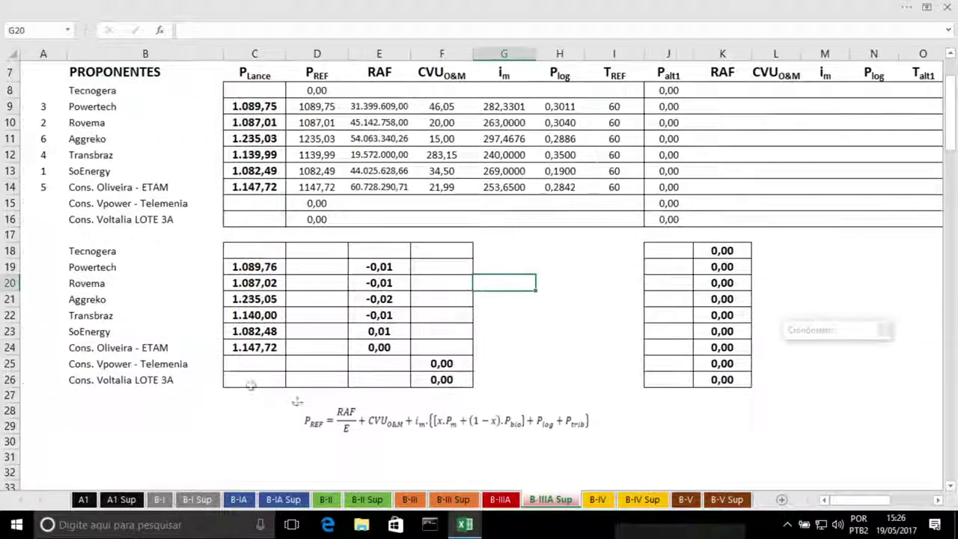
pyautogui.click(220, 345)
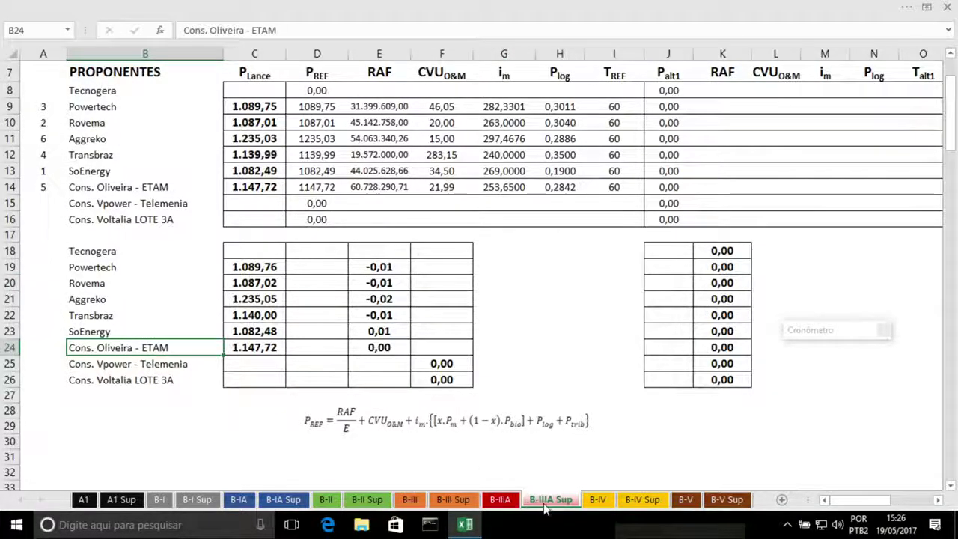
pyautogui.click(255, 378)
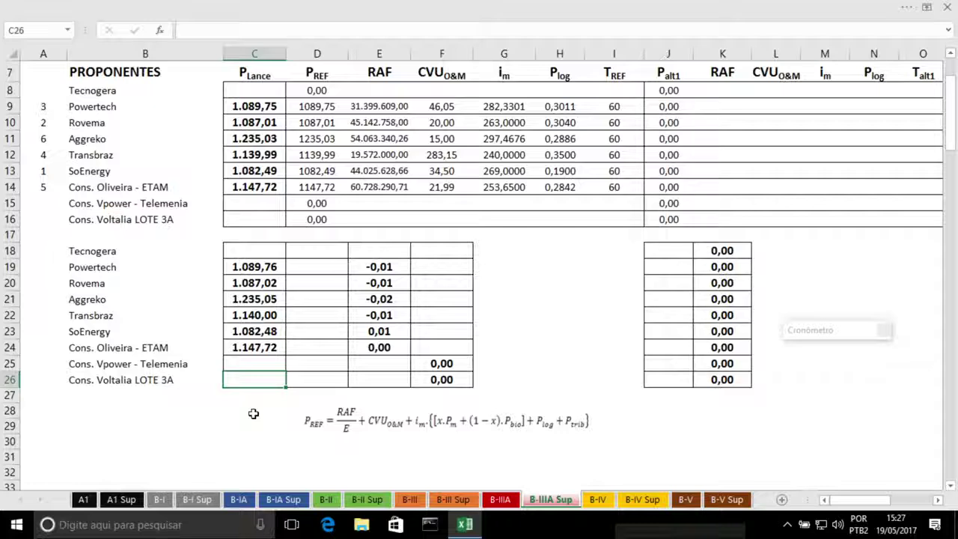
pyautogui.click(449, 380)
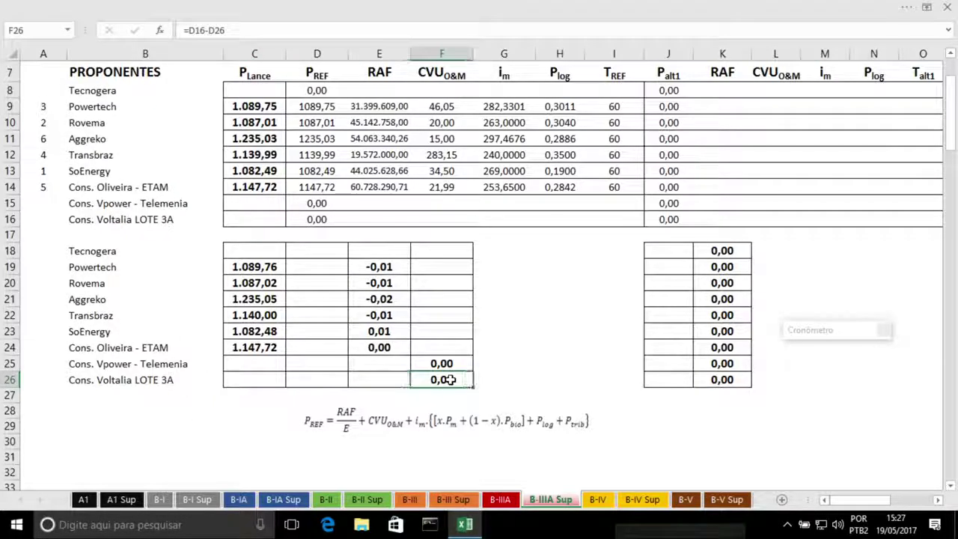
pyautogui.press('Delete')
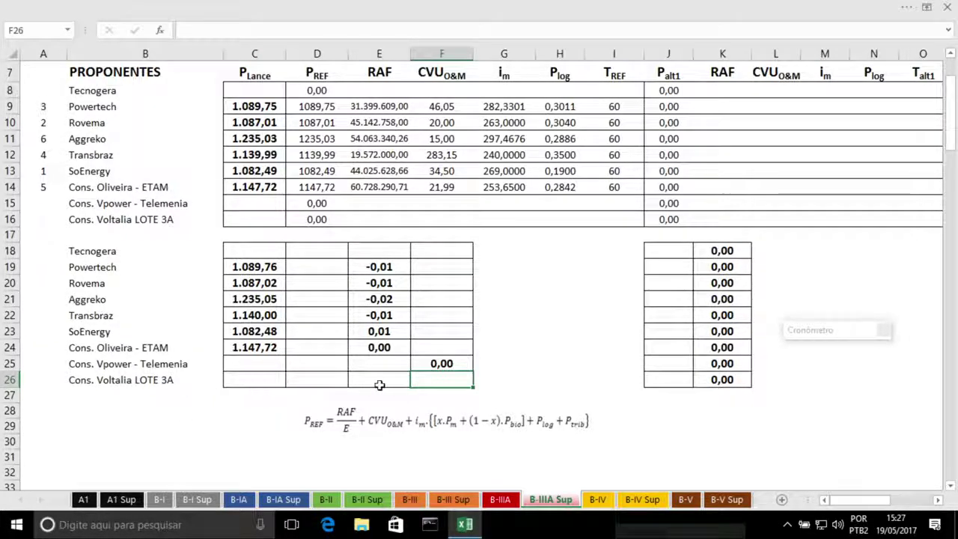
pyautogui.click(352, 380)
pyautogui.click(318, 380)
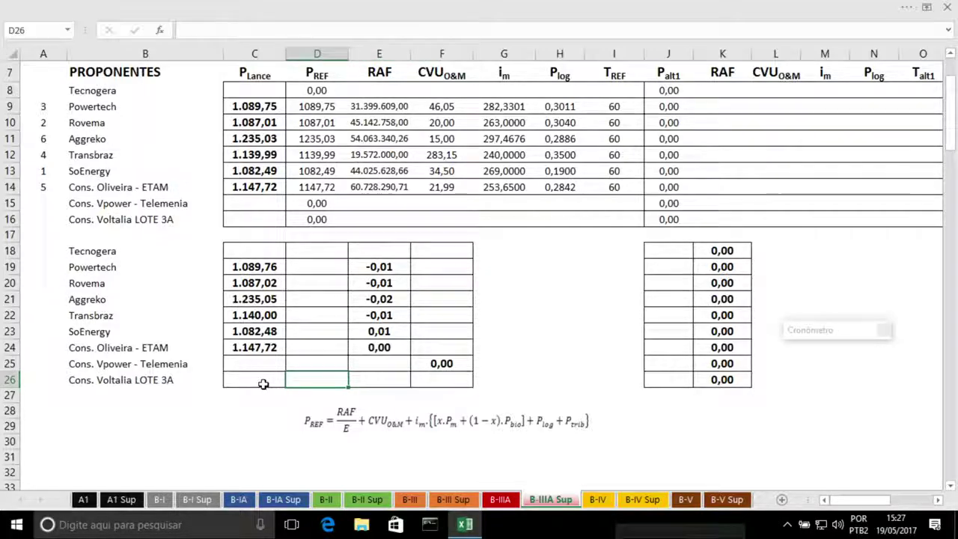
pyautogui.click(263, 383)
# Enter 1.030,00 as the lower-table P_Lance and 26534490 as the upper-table RAF of Cons. Vpower - Telemenia in the B-IIIA Sup sheet
pyautogui.click(242, 364)
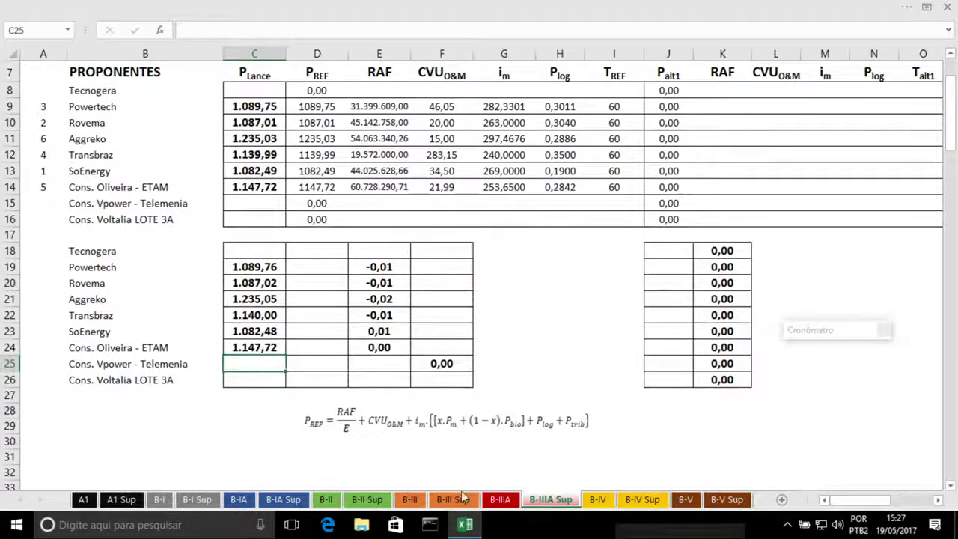
pyautogui.click(496, 501)
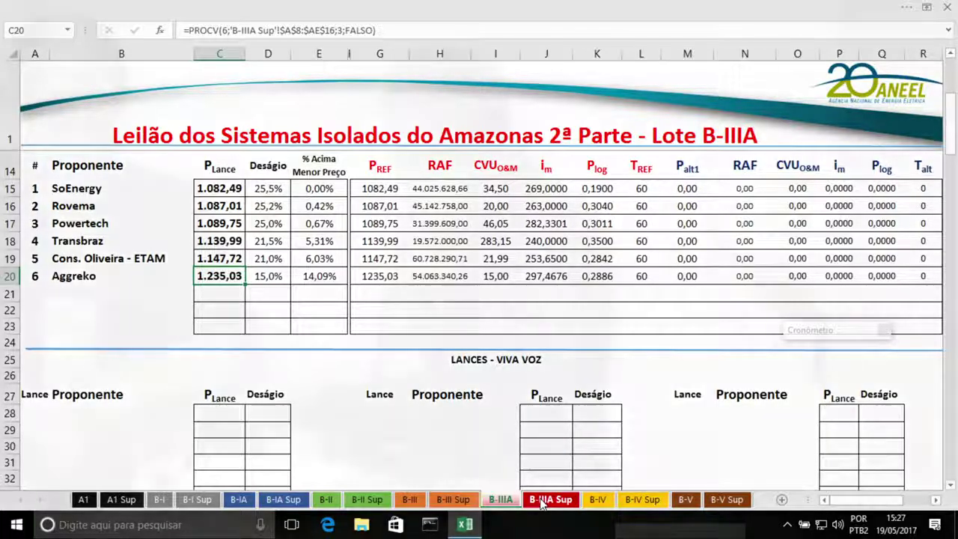
pyautogui.click(544, 500)
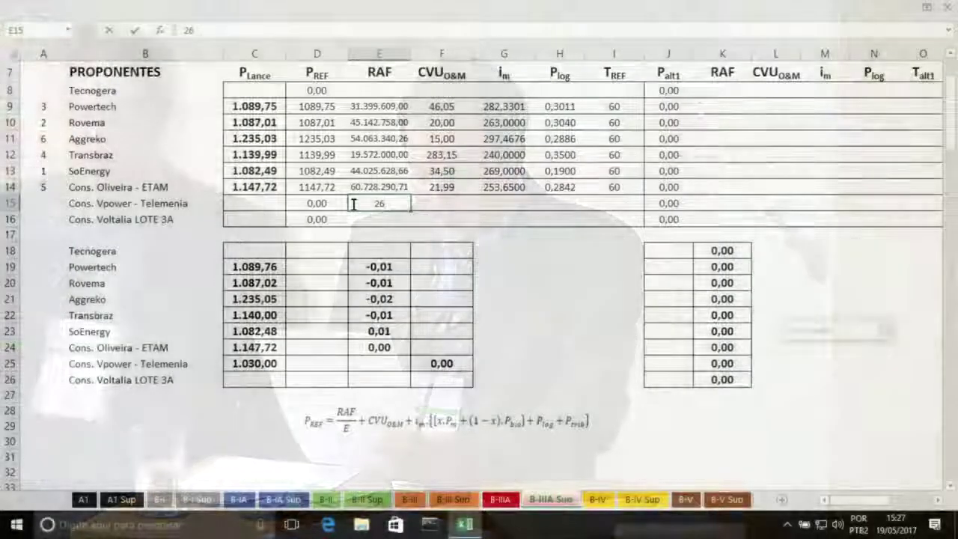
pyautogui.write('534490')
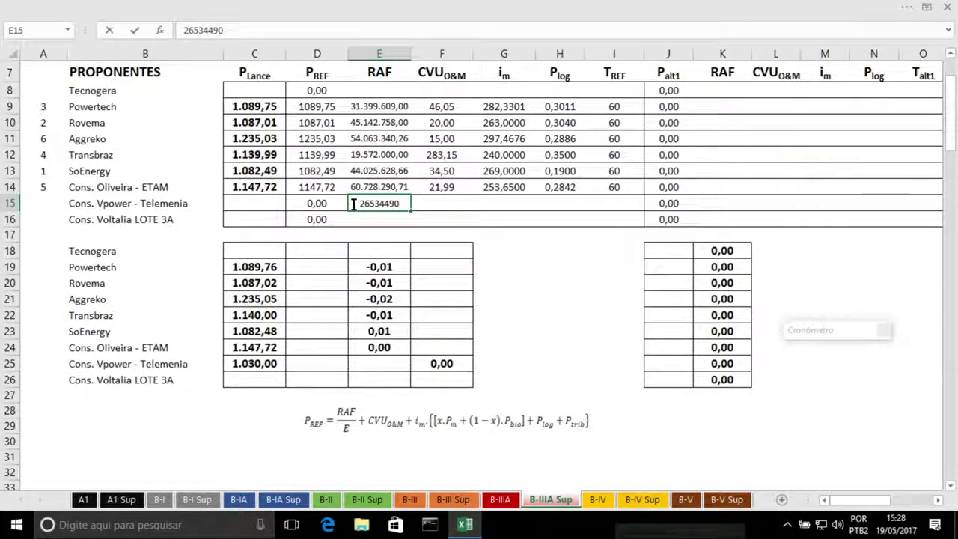
pyautogui.press('Tab')
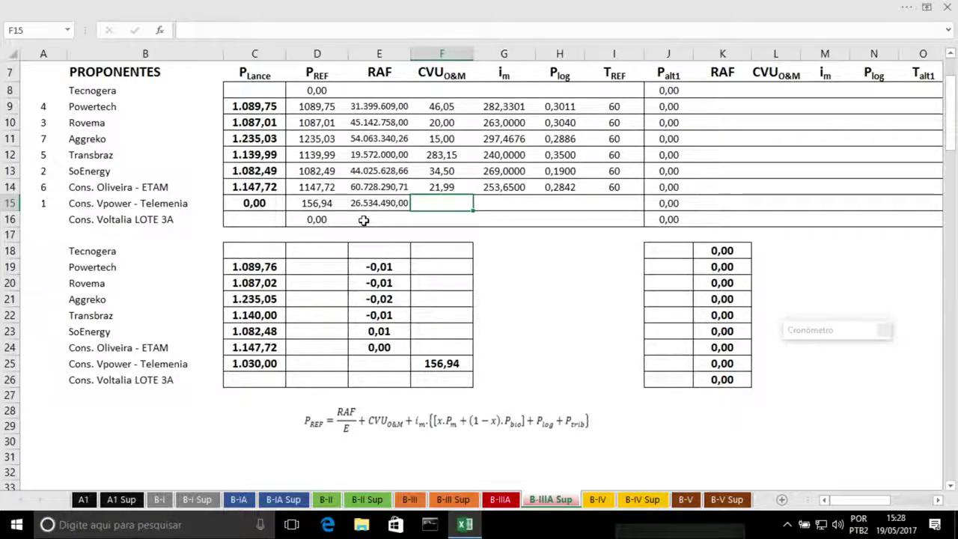
# Enter 20,18 as the CVU O&M, 270,0000 as the i_m and 0,4210 as the P_log of Cons. Vpower - Telemenia
pyautogui.write('20,')
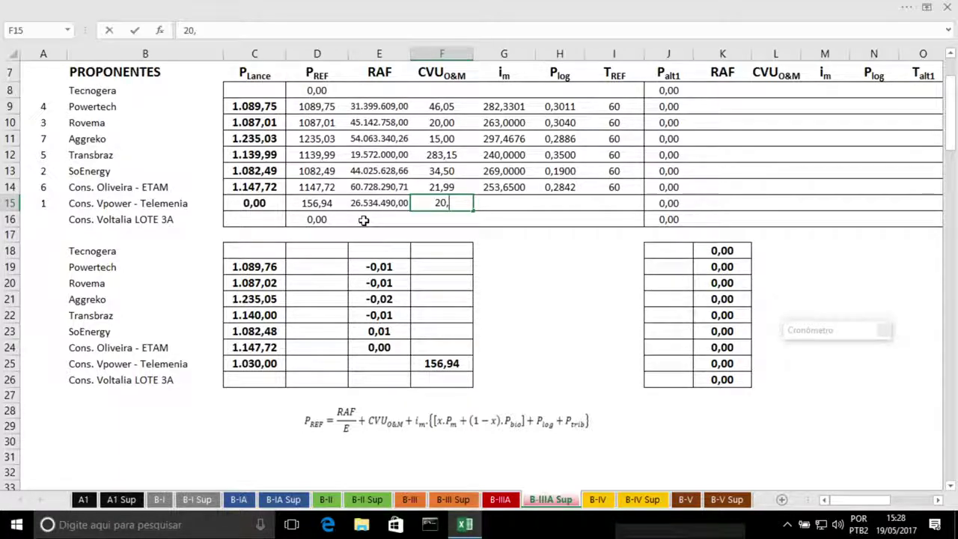
pyautogui.write('18')
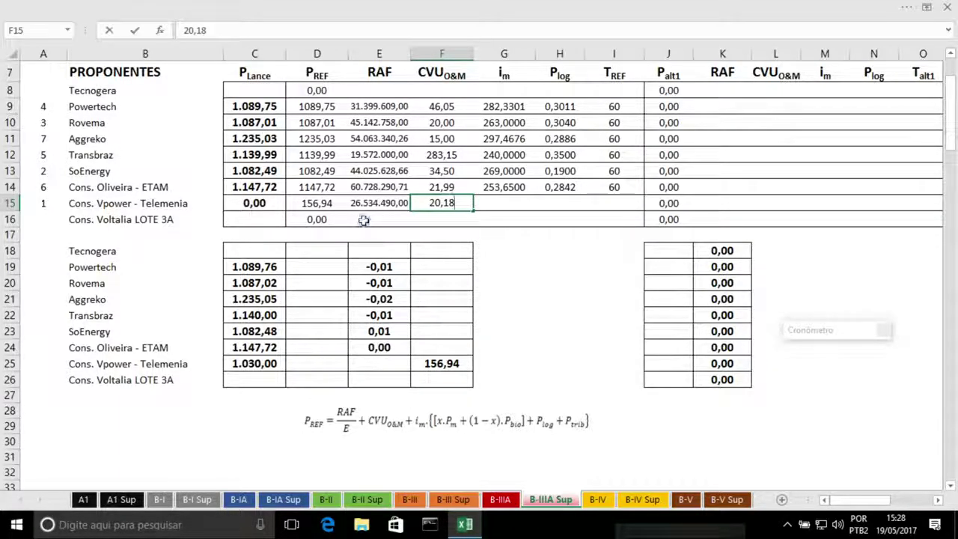
pyautogui.press('Tab')
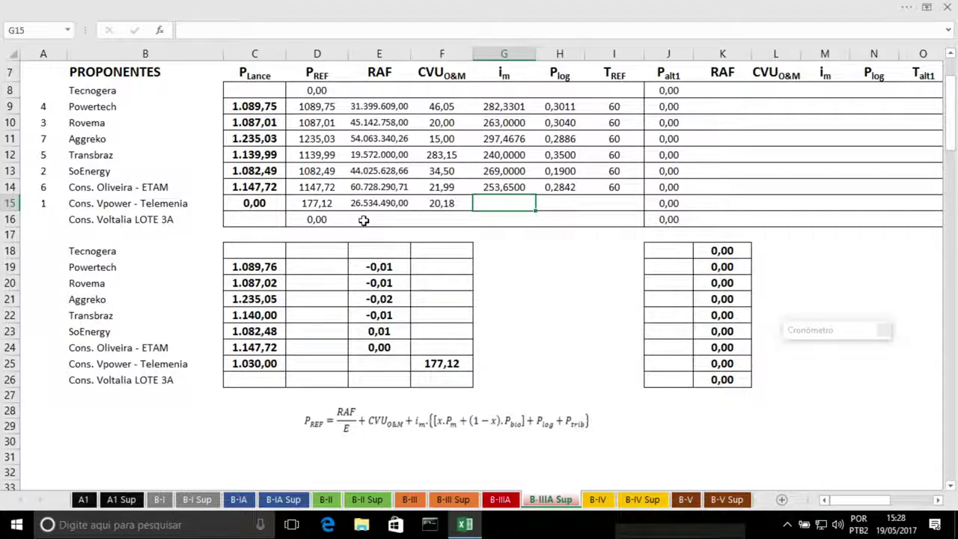
pyautogui.write('27')
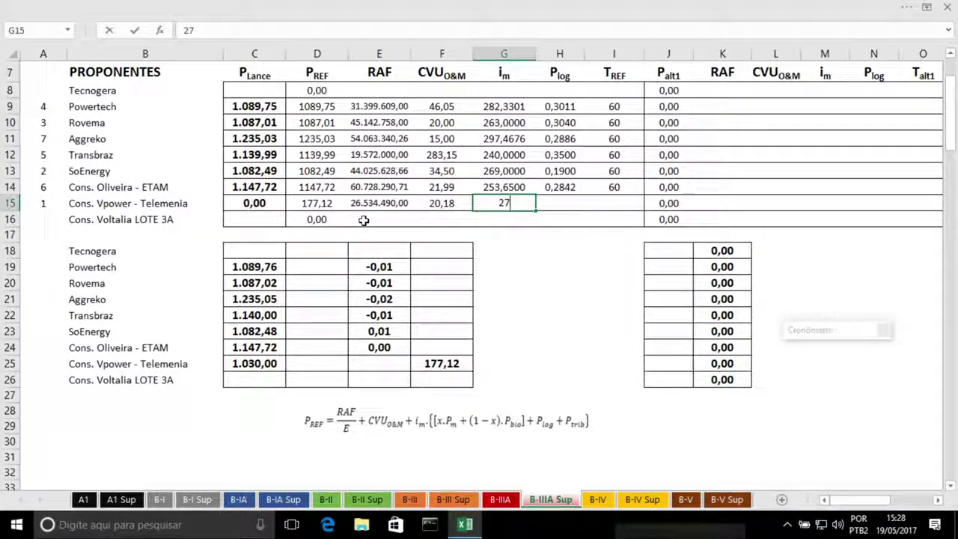
pyautogui.write('0,0000')
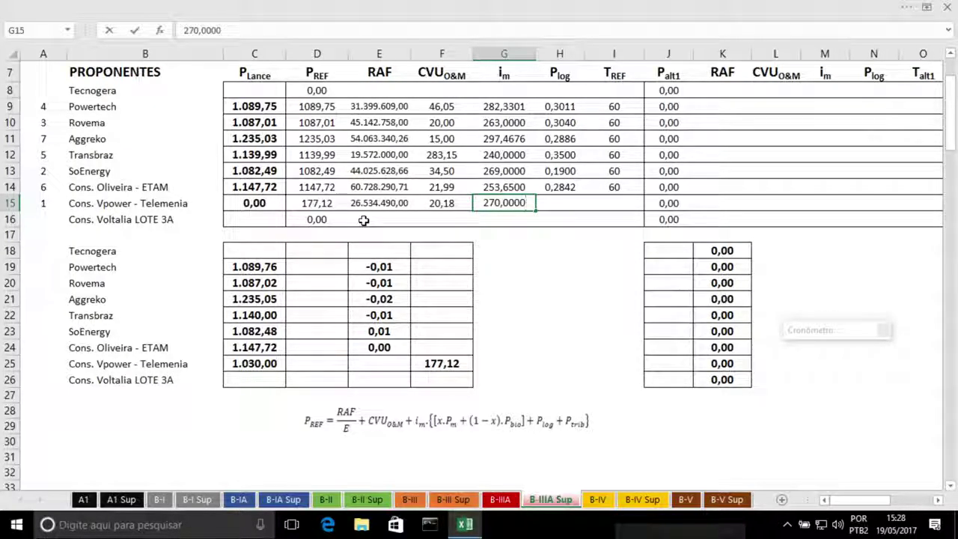
pyautogui.press('Tab')
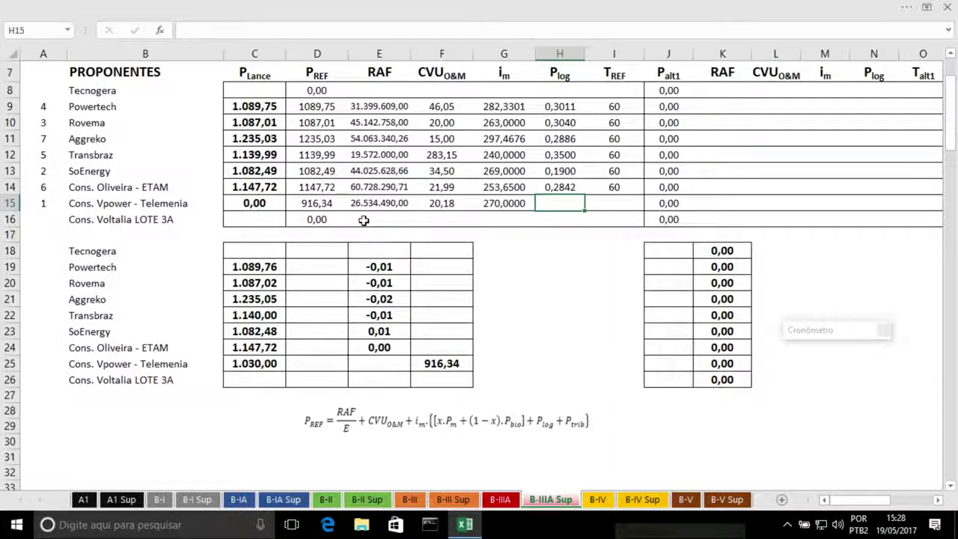
pyautogui.write('0,4210')
pyautogui.press('Return')
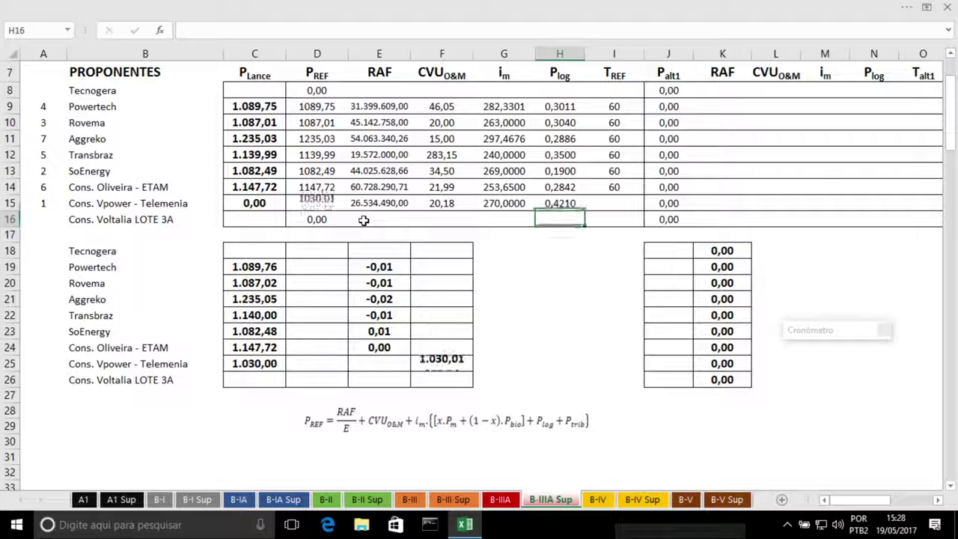
# Check the P_REF formula of Cons. Vpower - Telemenia and enter 60 as its T_REF
pyautogui.click(327, 203)
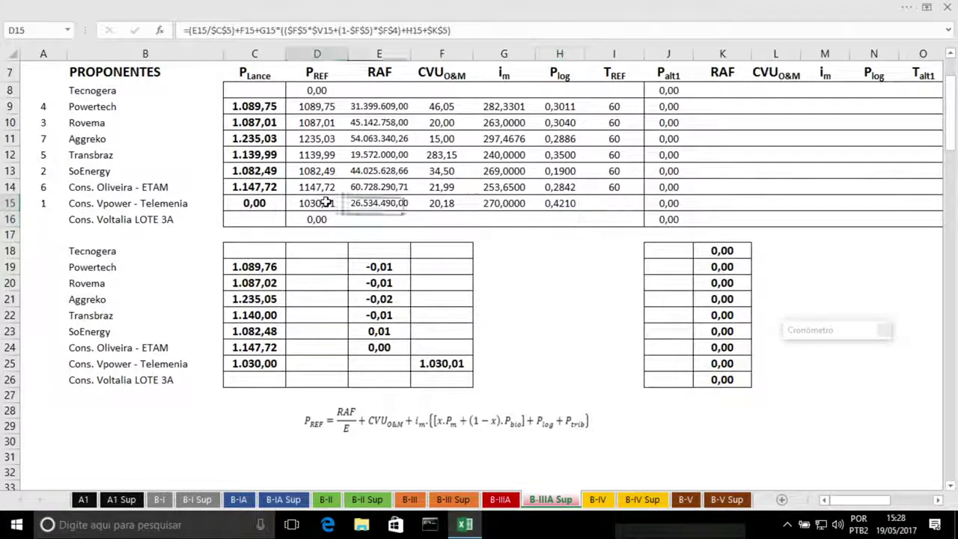
pyautogui.click(604, 205)
pyautogui.write('6')
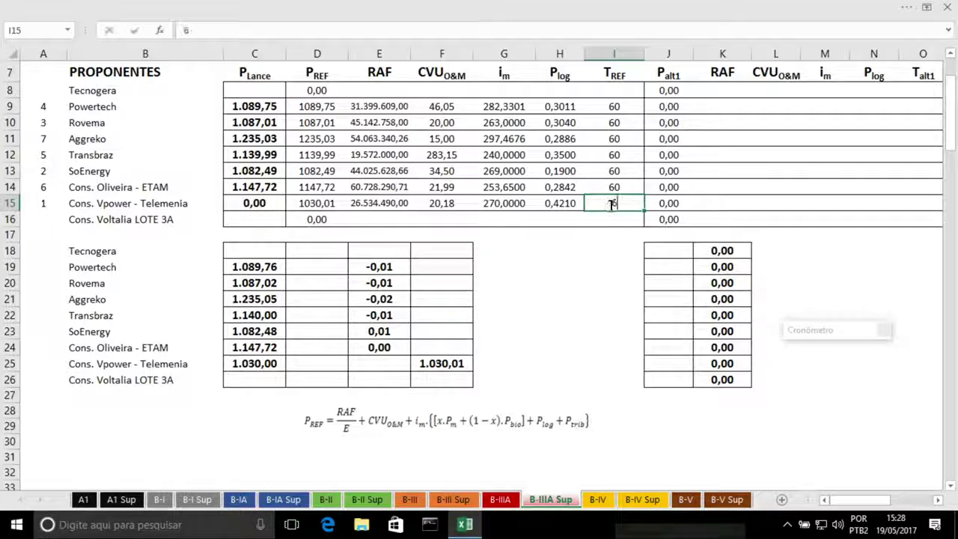
pyautogui.write('0')
pyautogui.press('Return')
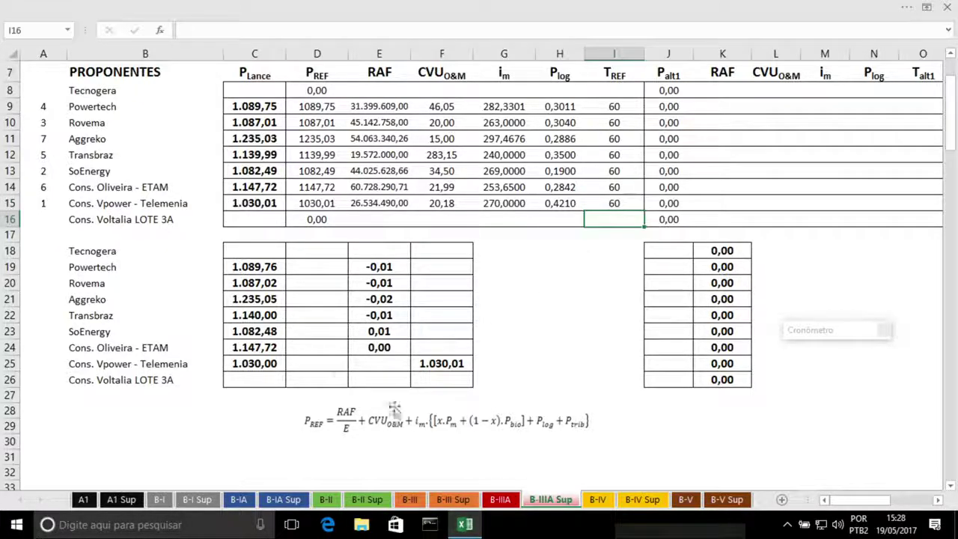
# Apply the font colour to the P_Lance difference in E25 for Cons. Vpower - Telemenia and delete the P_REF difference formula in F25
pyautogui.click(359, 362)
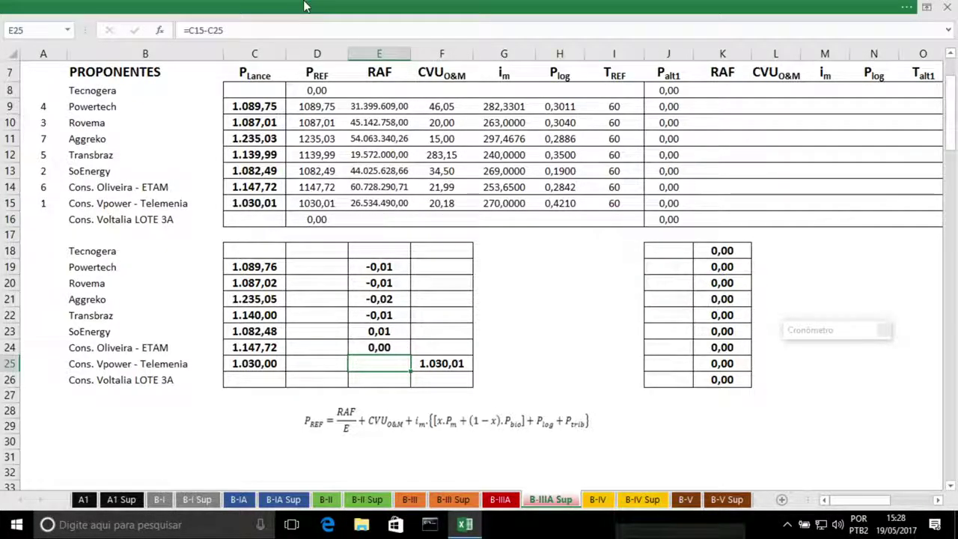
pyautogui.click(304, 6)
pyautogui.click(218, 84)
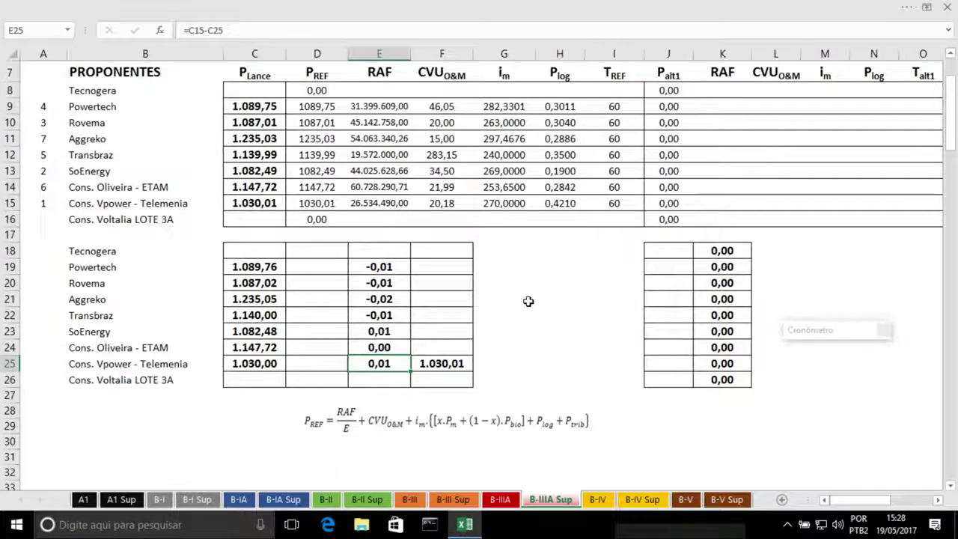
pyautogui.click(453, 362)
pyautogui.press('Delete')
pyautogui.click(539, 344)
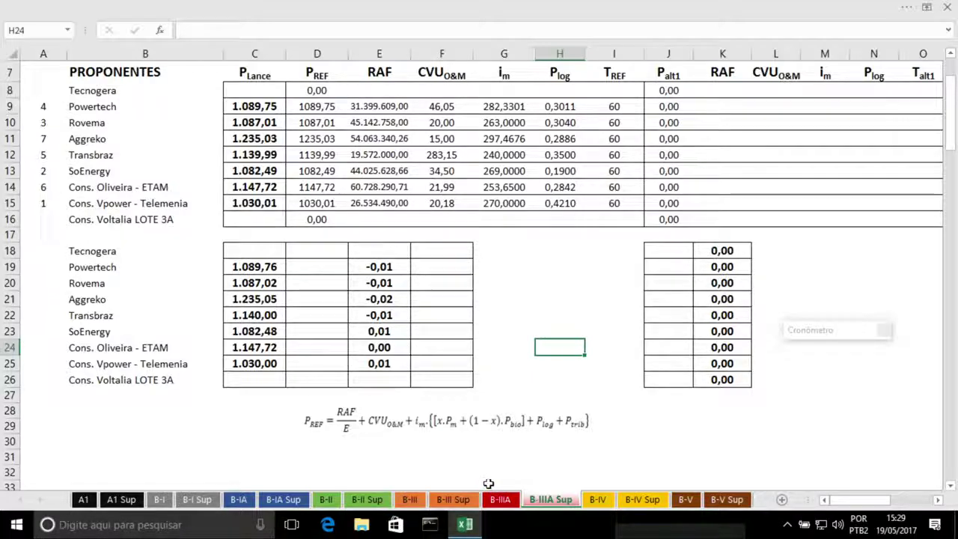
# Review the updated ranking in the B-IIIA sheet and set the lot's STATUS to FINALIZADO
pyautogui.click(500, 499)
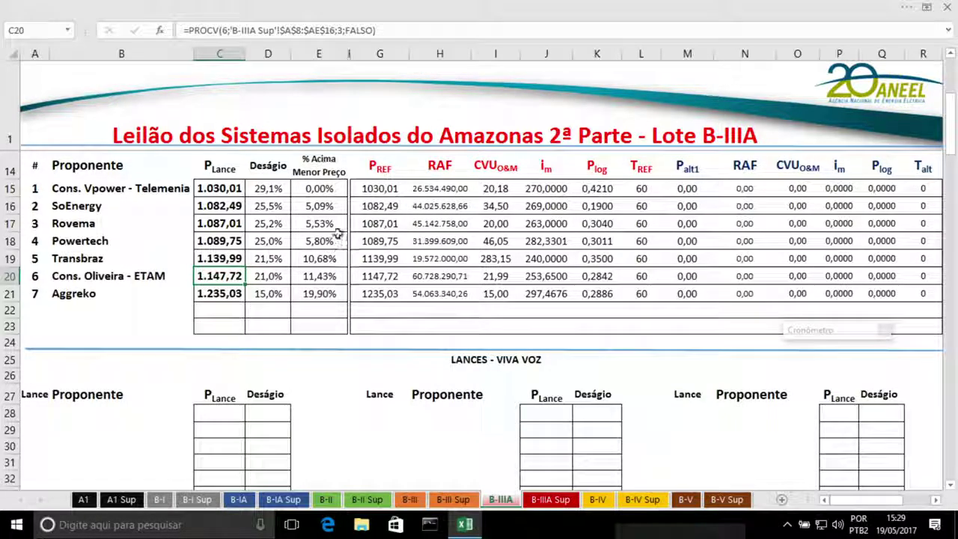
pyautogui.click(319, 206)
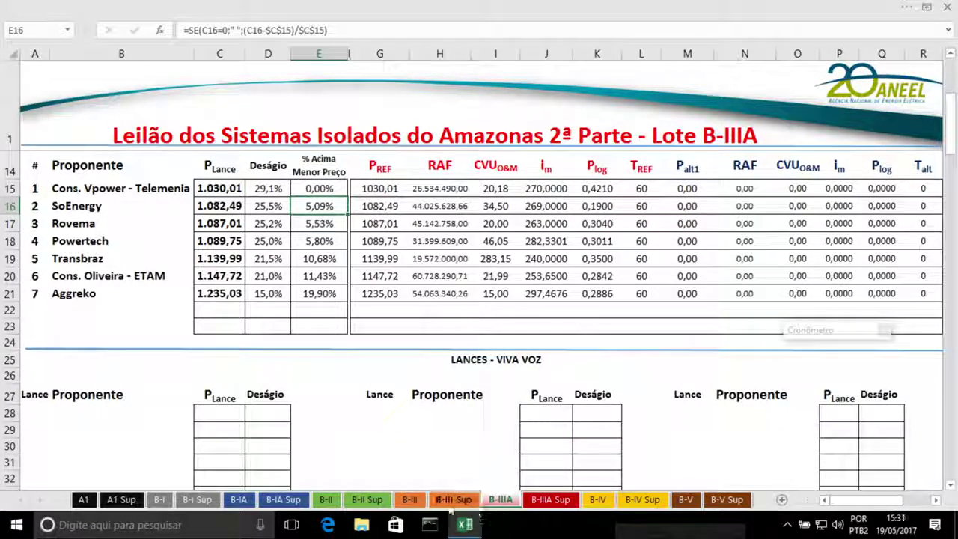
pyautogui.click(851, 374)
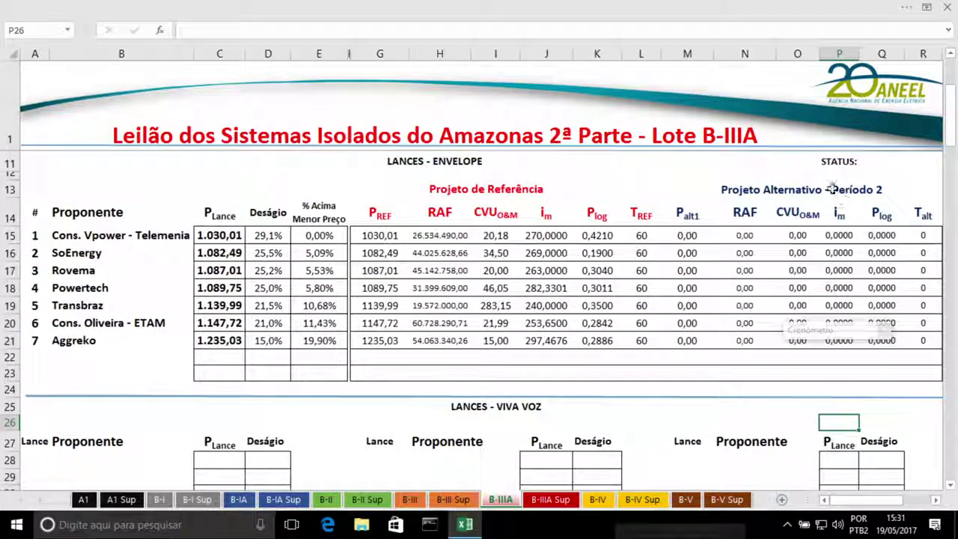
pyautogui.click(883, 163)
pyautogui.write('FINALI')
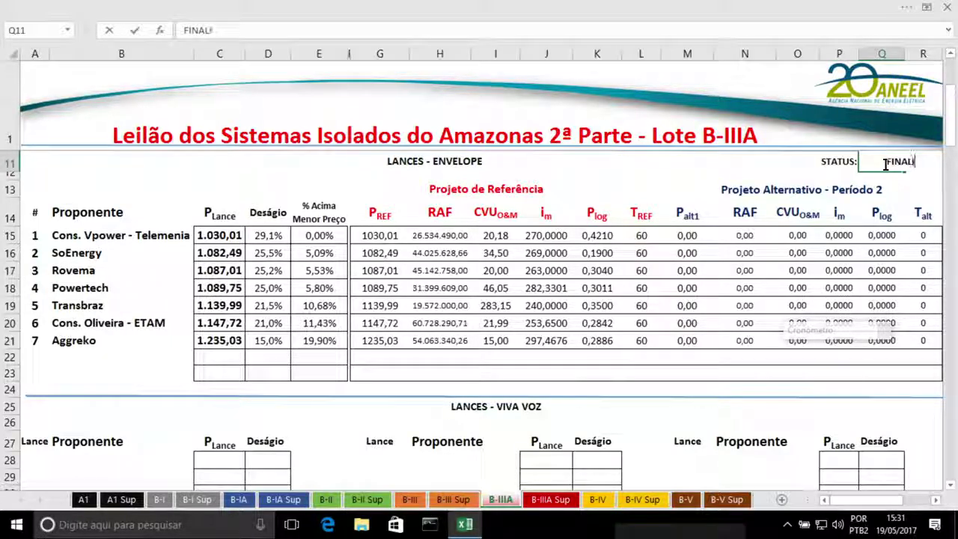
pyautogui.write('ZADO')
pyautogui.press('Return')
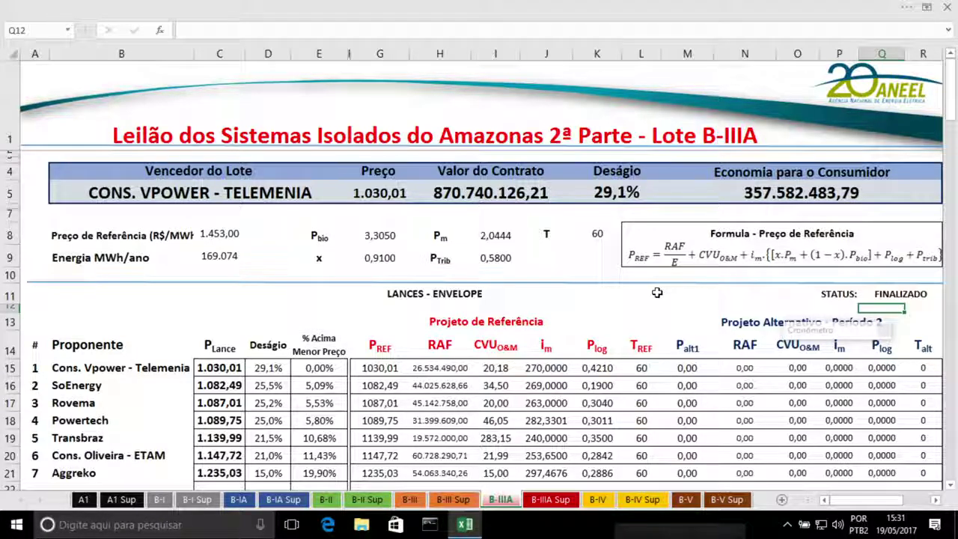
# Save the auction workbook and open the B-IV lot sheet
pyautogui.scroll(-1, 656, 291)
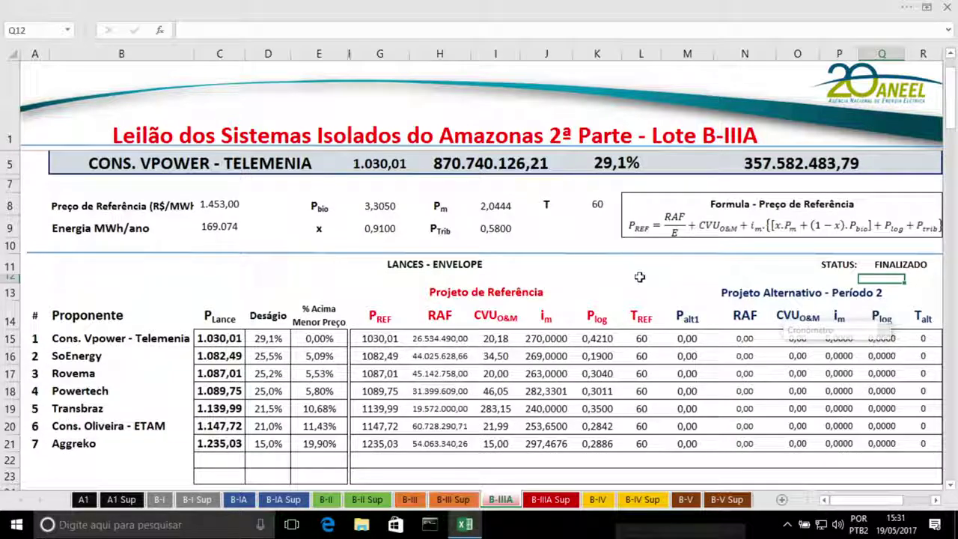
pyautogui.scroll(-1, 639, 277)
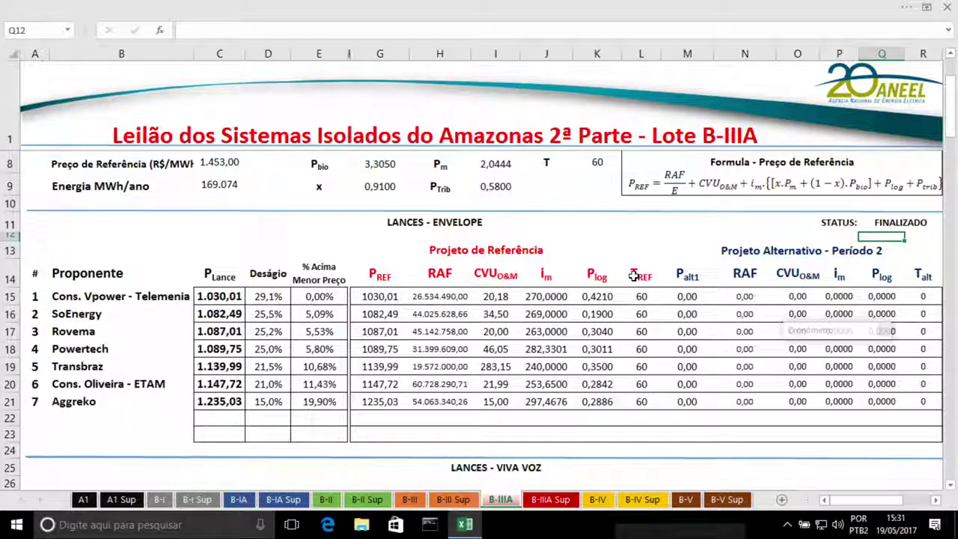
pyautogui.click(463, 6)
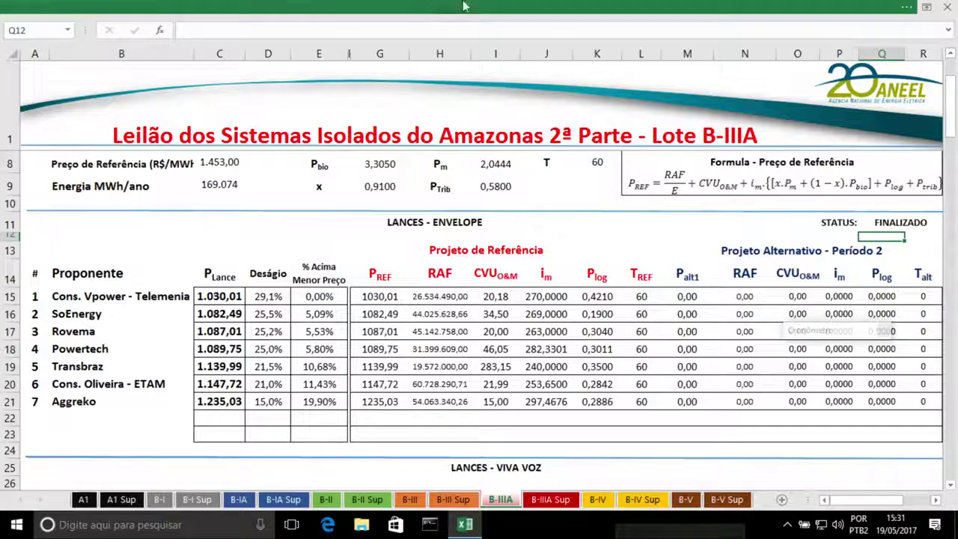
pyautogui.click(463, 6)
pyautogui.click(18, 11)
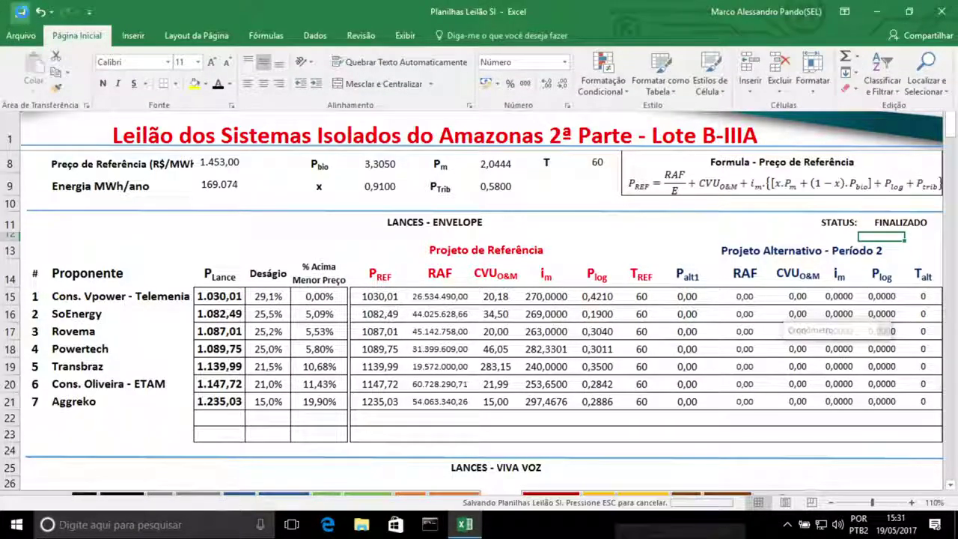
pyautogui.click(585, 431)
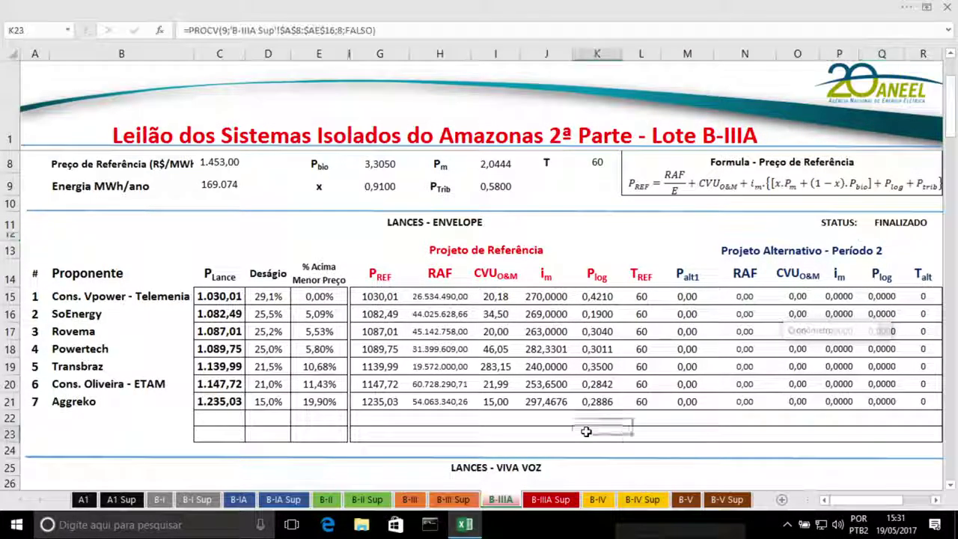
pyautogui.click(597, 499)
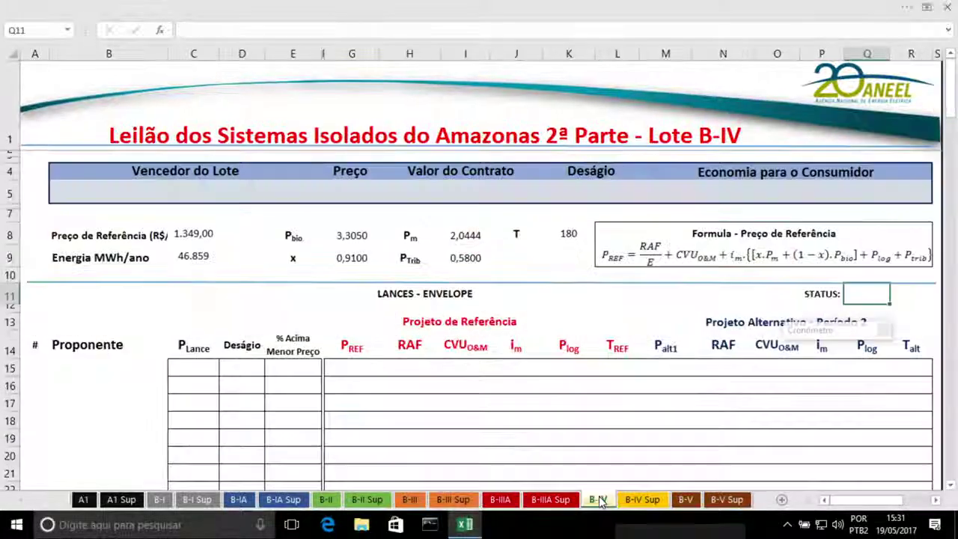
pyautogui.scroll(-2, 589, 450)
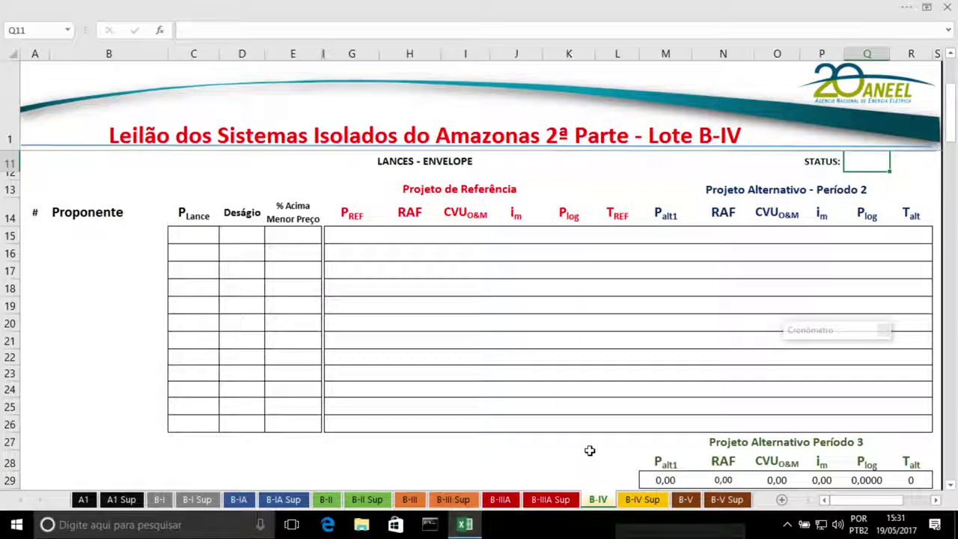
pyautogui.scroll(2, 590, 450)
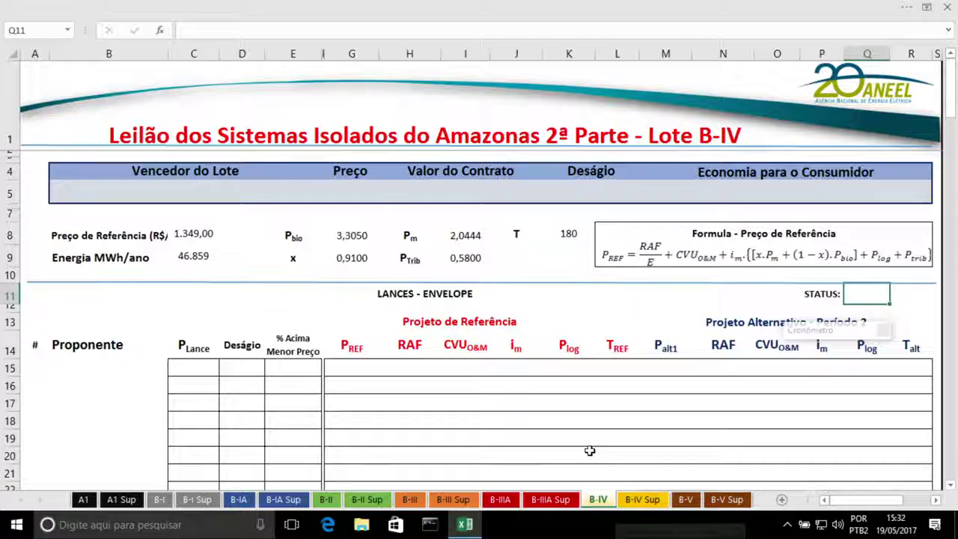
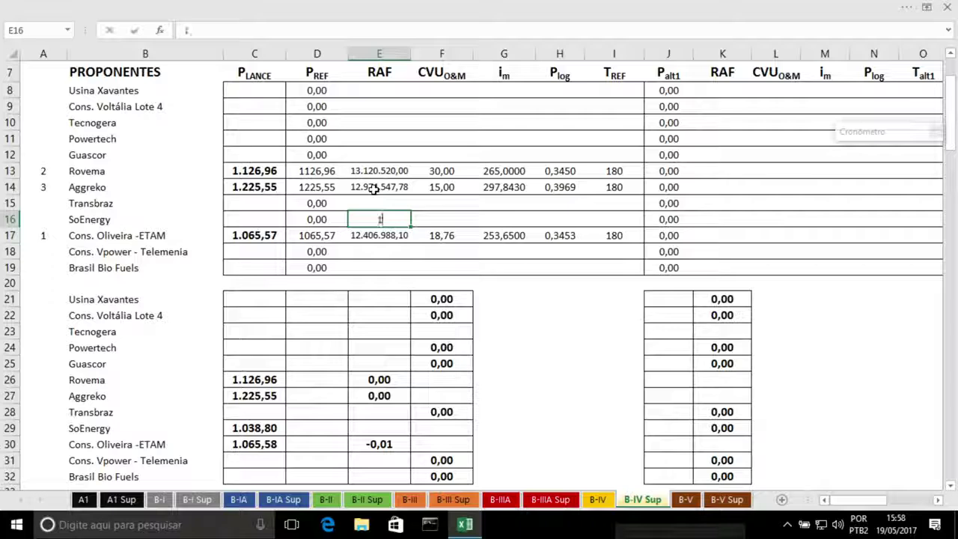
# Enter SoEnergy's RAF of 10406880 and CVU O&M of 34,50 in row 16 of the B-IV Sup sheet
pyautogui.write('40')
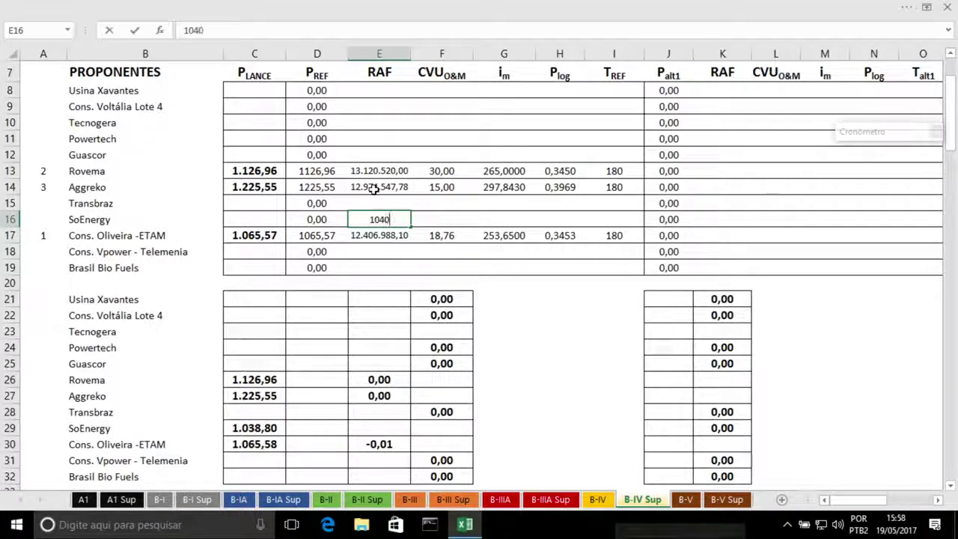
pyautogui.write('6880')
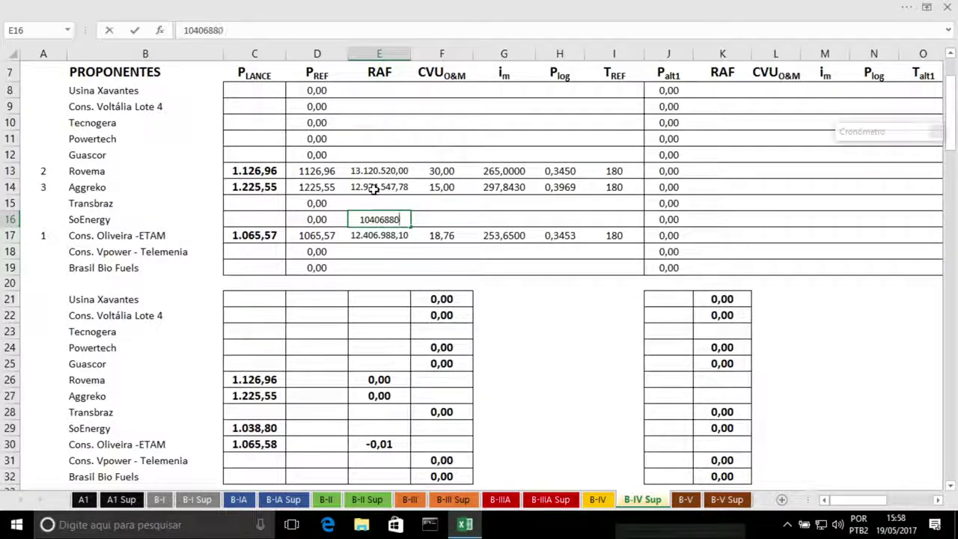
pyautogui.click(432, 217)
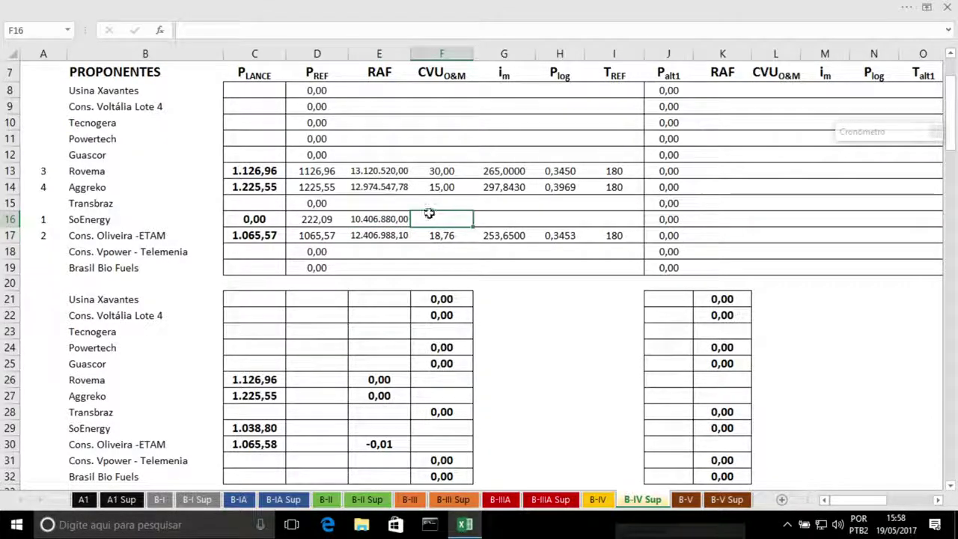
pyautogui.write('34,50')
pyautogui.press('Tab')
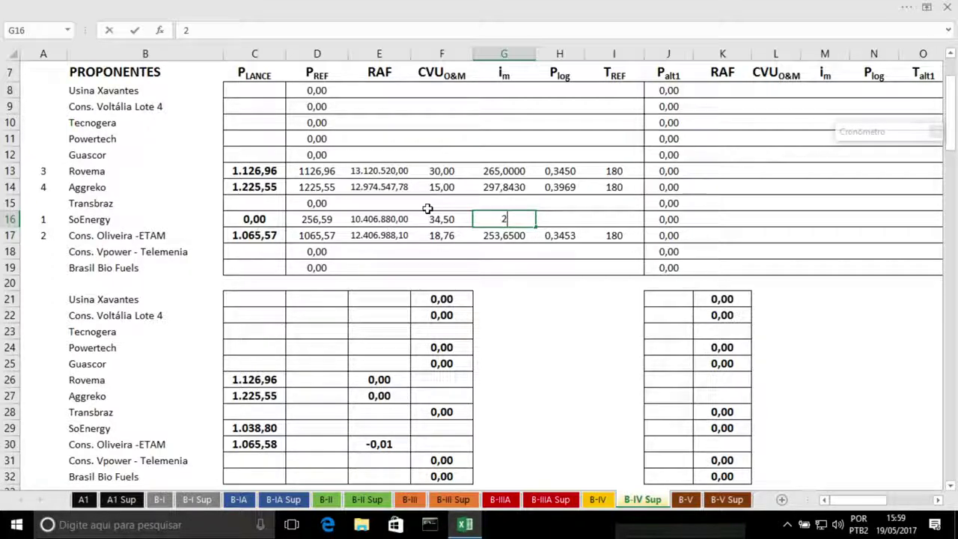
# Complete SoEnergy's reference project with i_m 269,0000, P_log 0,1700 and T_REF 180, and show the ranking in the B-IV sheet
pyautogui.write('9,')
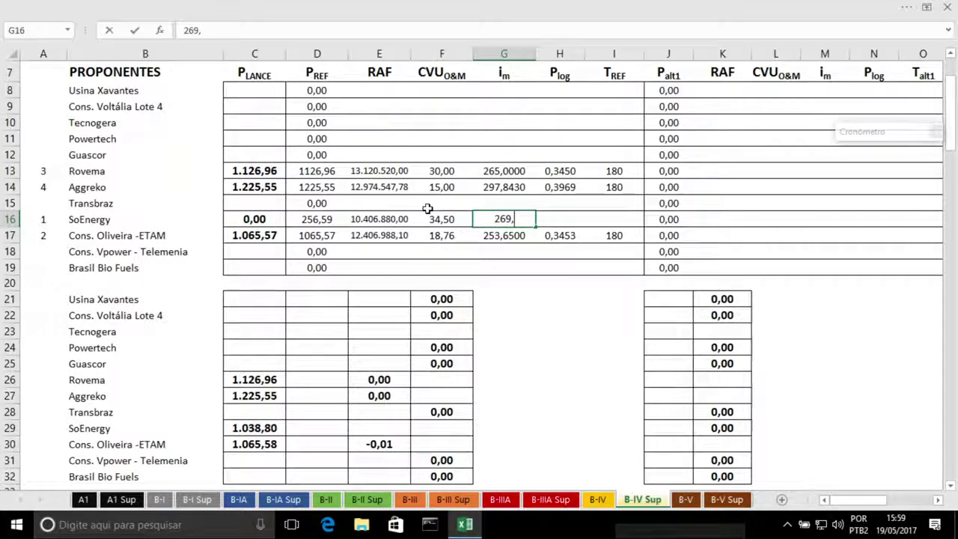
pyautogui.write('0000')
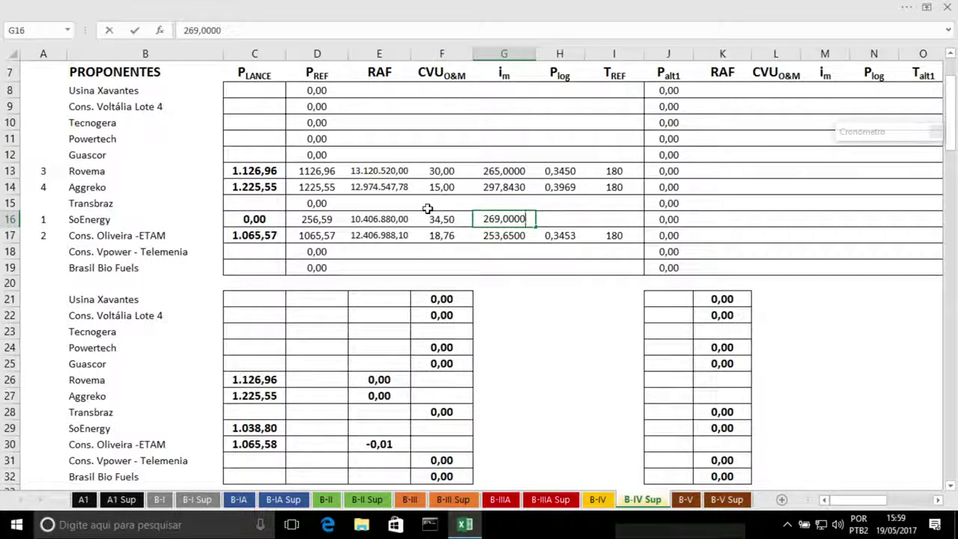
pyautogui.press('Tab')
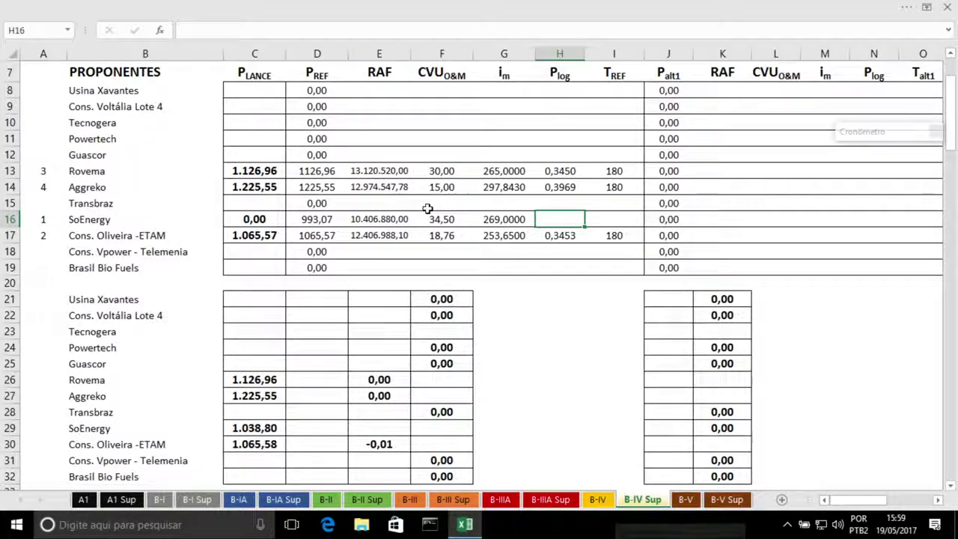
pyautogui.write('0,1700')
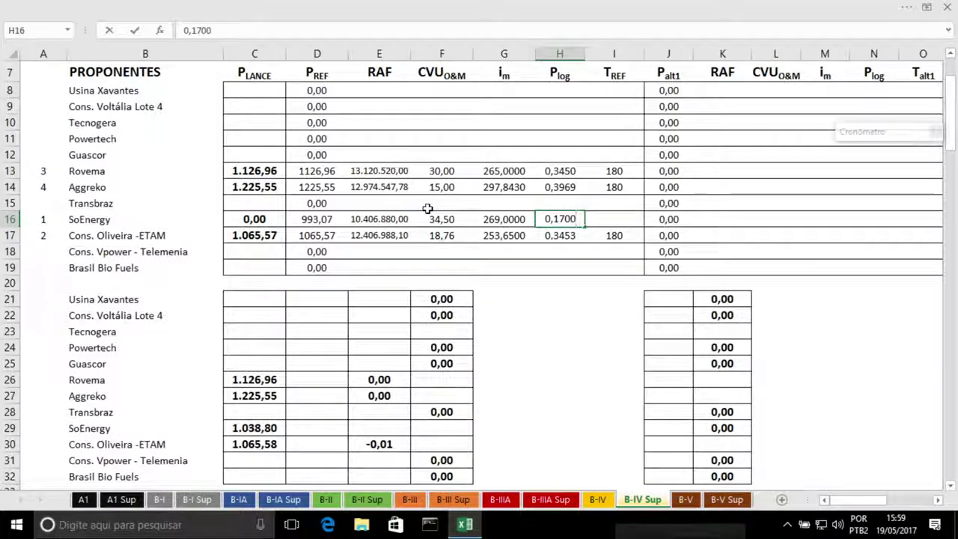
pyautogui.press('Return')
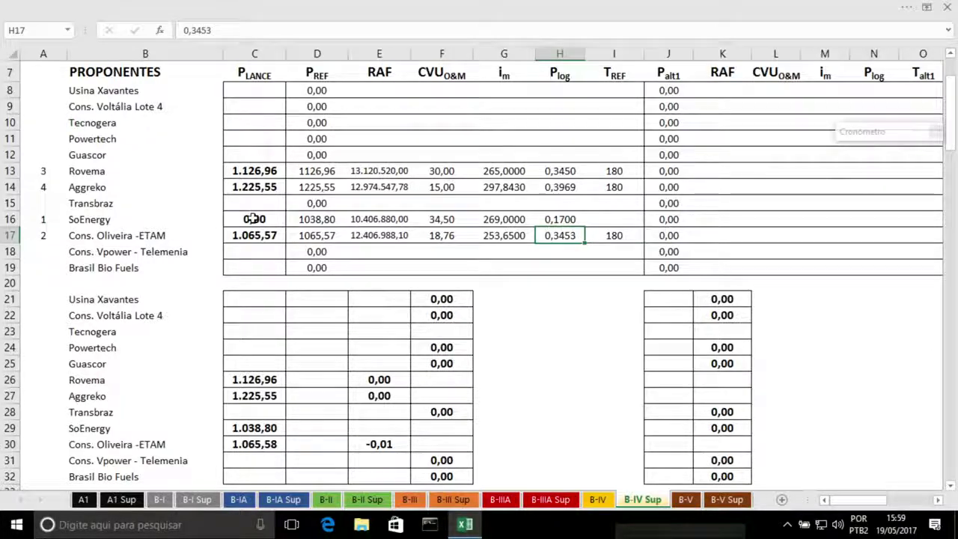
pyautogui.click(613, 218)
pyautogui.write('180')
pyautogui.press('Return')
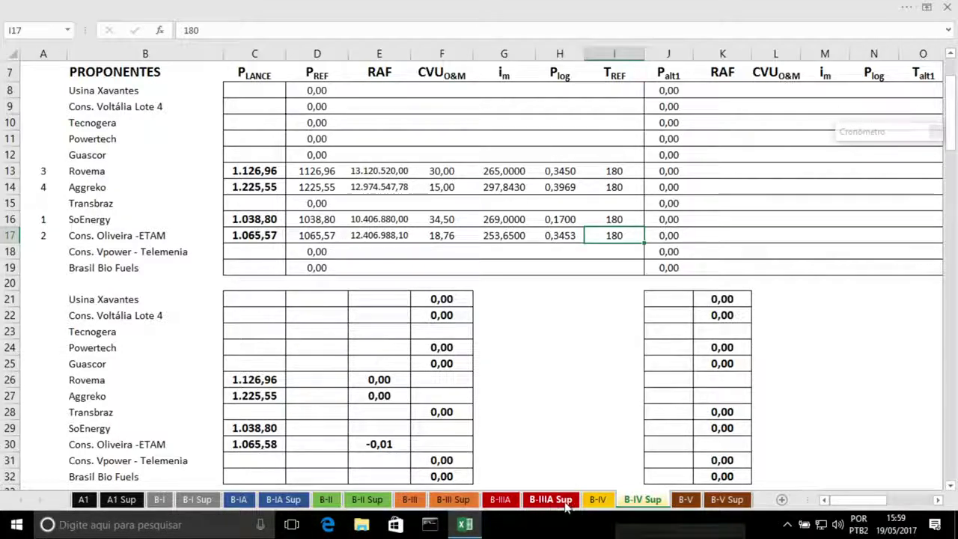
pyautogui.click(606, 499)
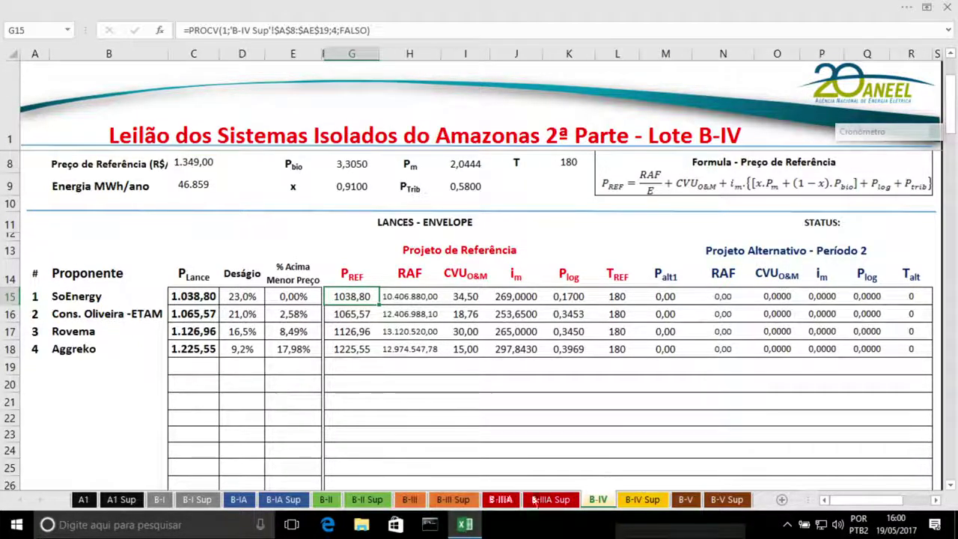
# In the B-IV Sup sheet, enter Transbraz's P_Lance of 1140 in C28 and its RAF of 2740000 in E15
pyautogui.click(644, 499)
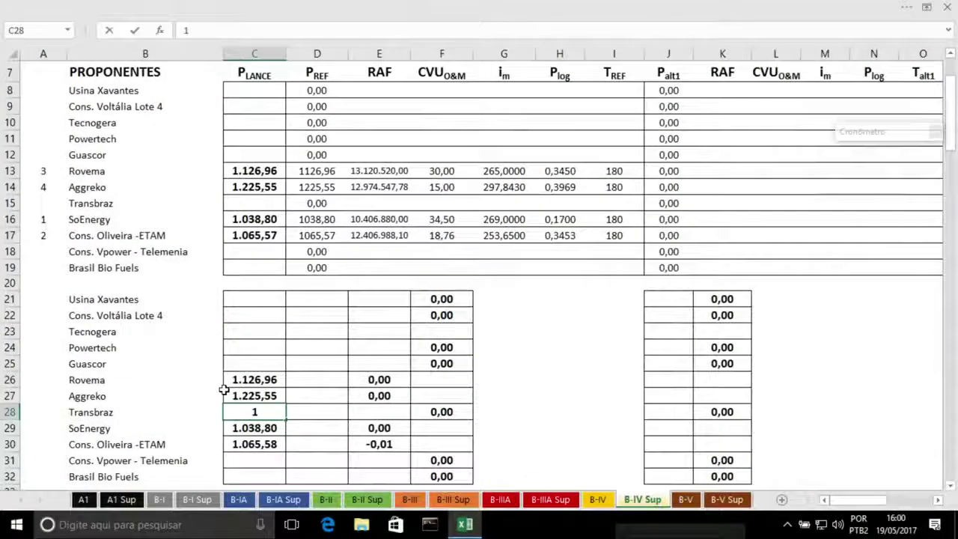
pyautogui.write('140')
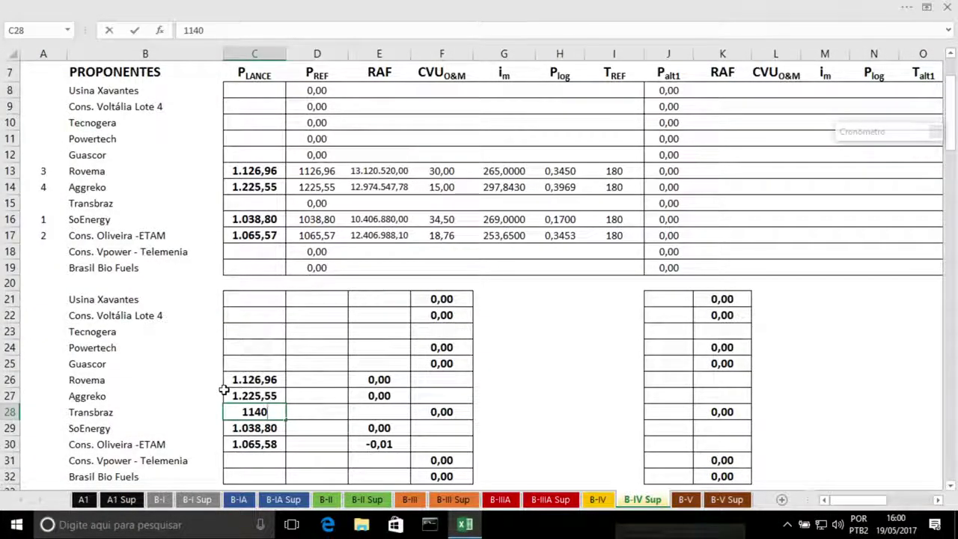
pyautogui.press('Return')
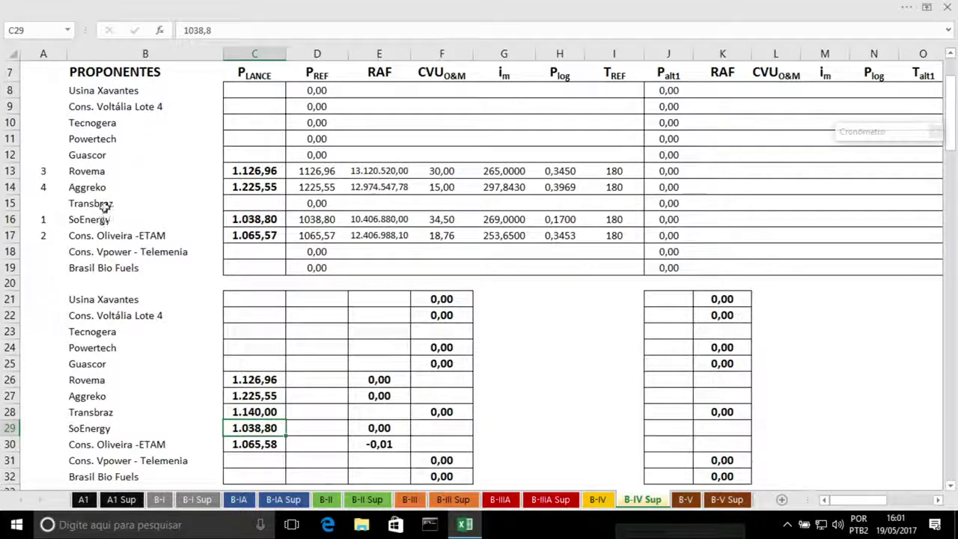
pyautogui.click(350, 204)
pyautogui.write('2')
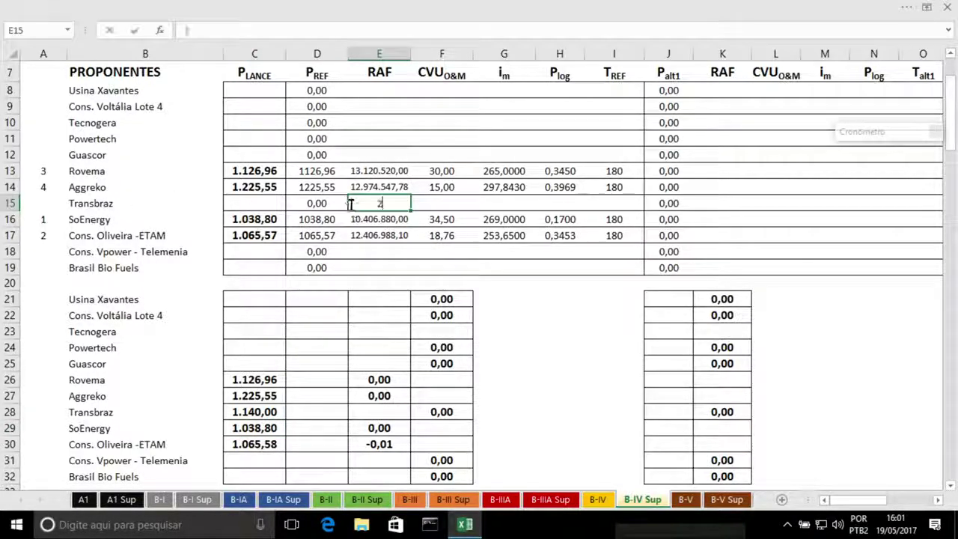
pyautogui.write('740')
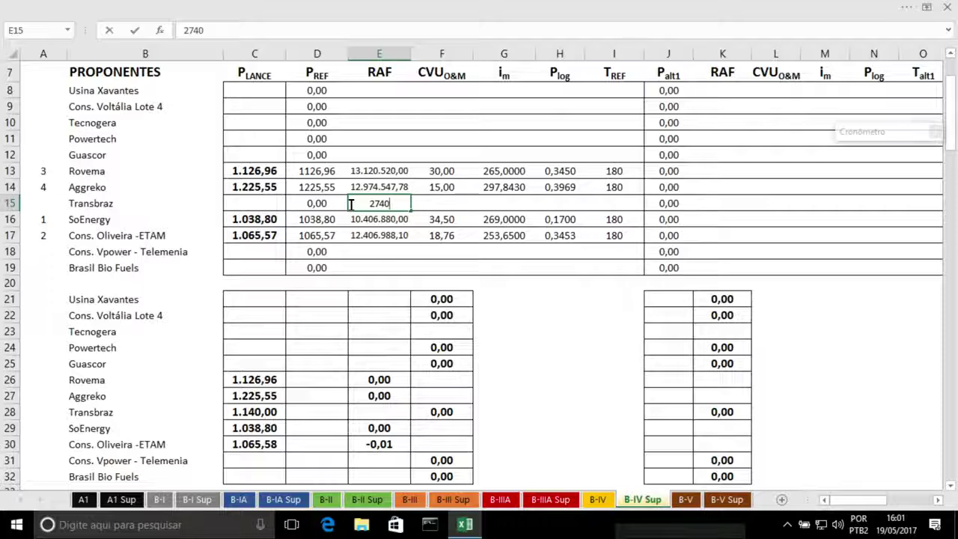
pyautogui.write('000')
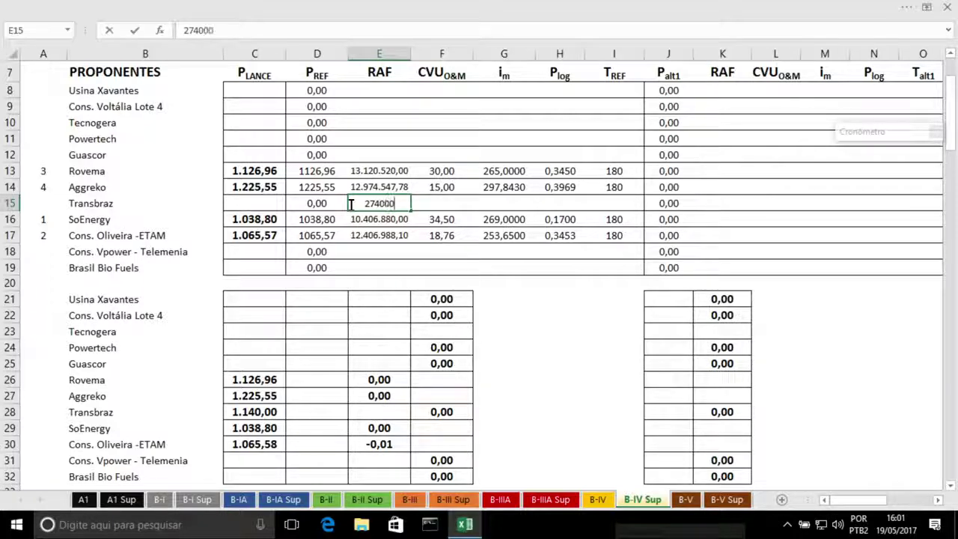
pyautogui.press('Tab')
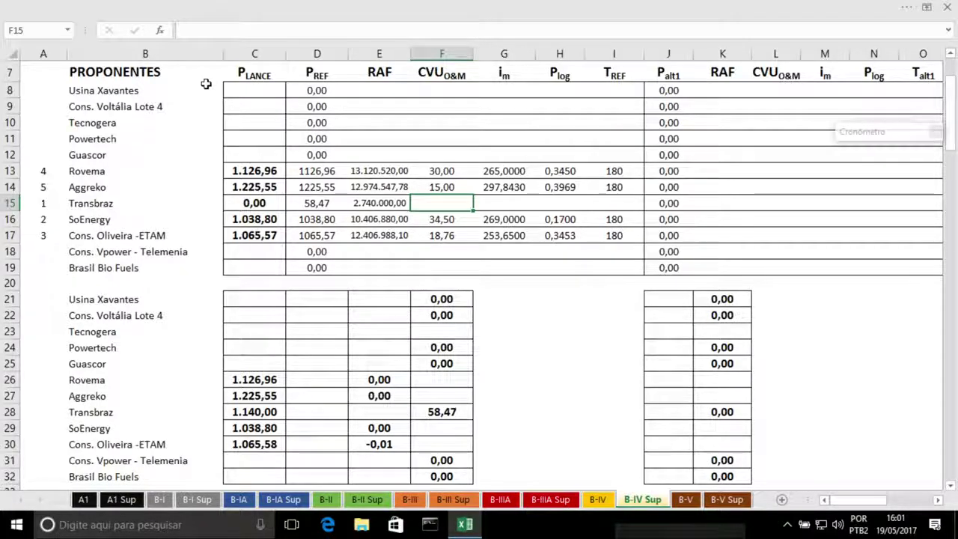
# Enter 316,44 as Transbraz's CVU O&M and 240,0000 as its i_m in the reference project columns
pyautogui.write('3')
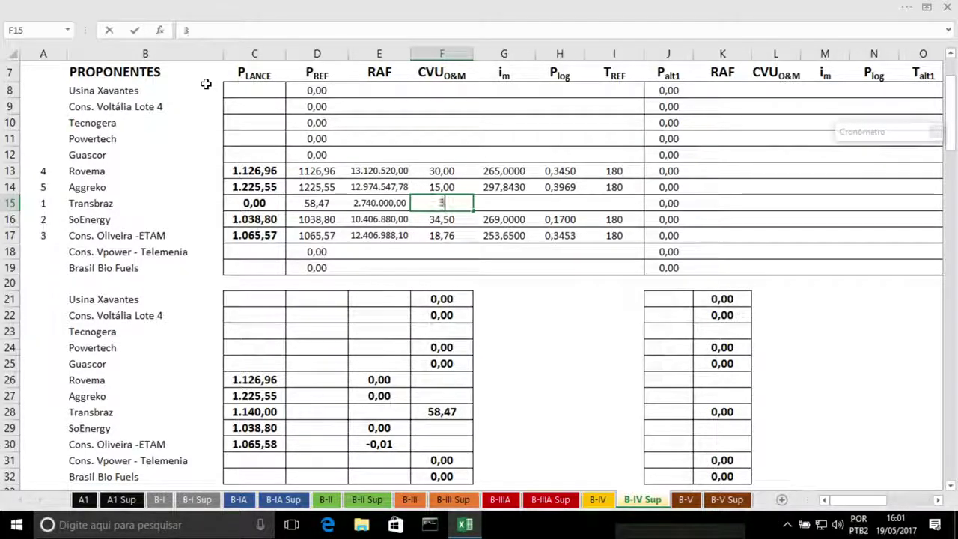
pyautogui.write('16,44')
pyautogui.press('Tab')
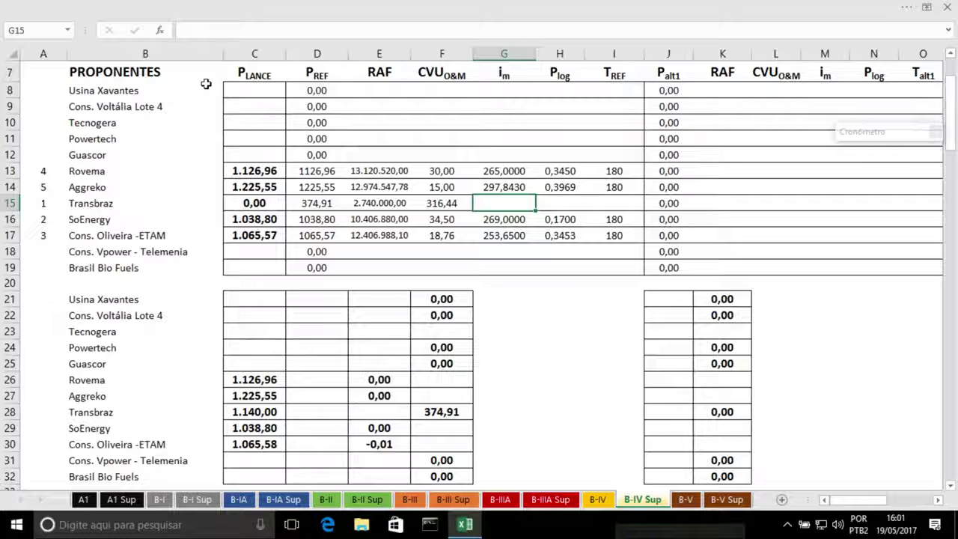
pyautogui.write('2')
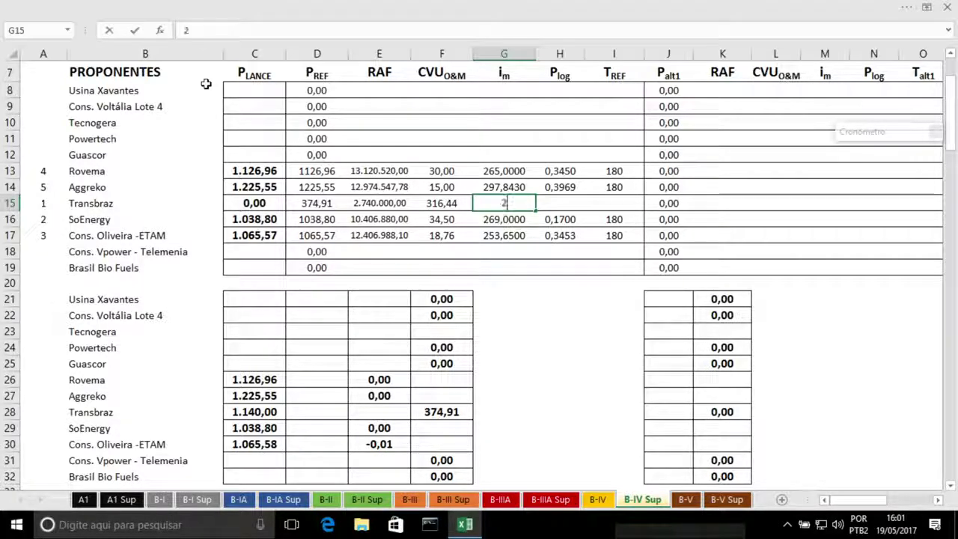
pyautogui.write('40,0000')
pyautogui.press('Tab')
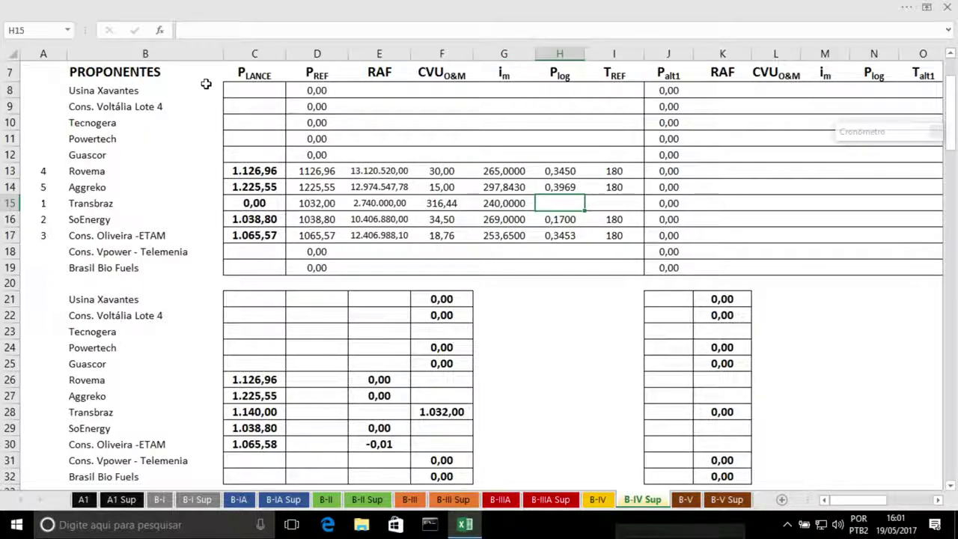
# Enter 0,4500 as Transbraz's P_log and 180 as its T_REF
pyautogui.write('0,')
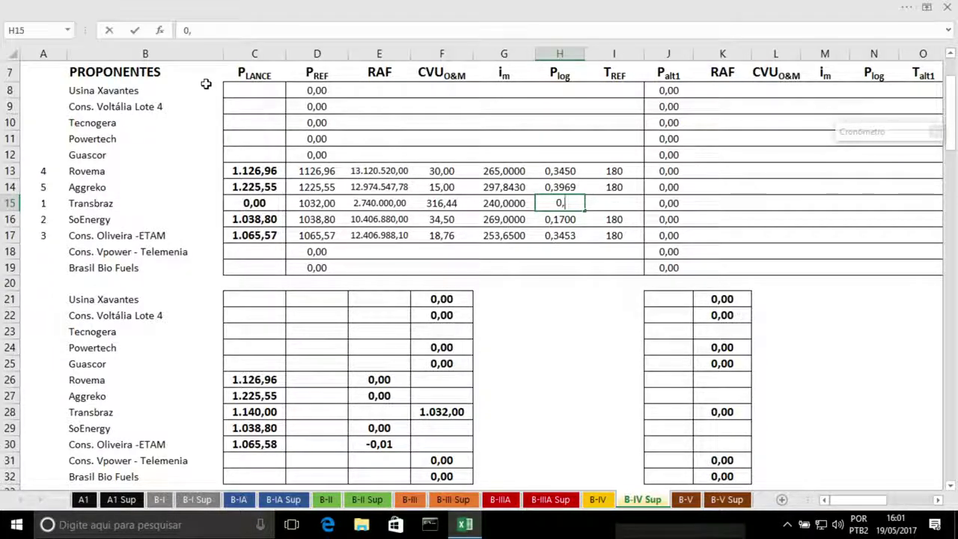
pyautogui.write('4500')
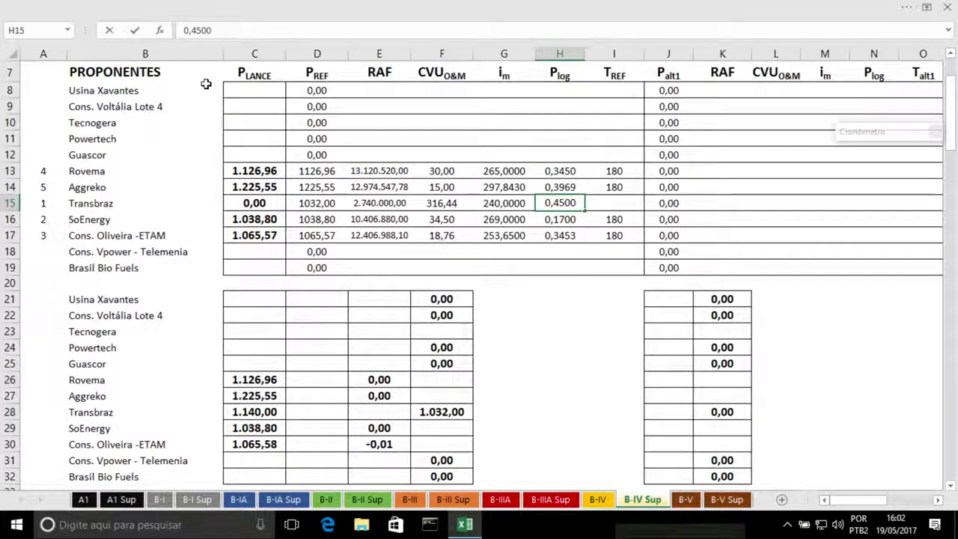
pyautogui.press('Return')
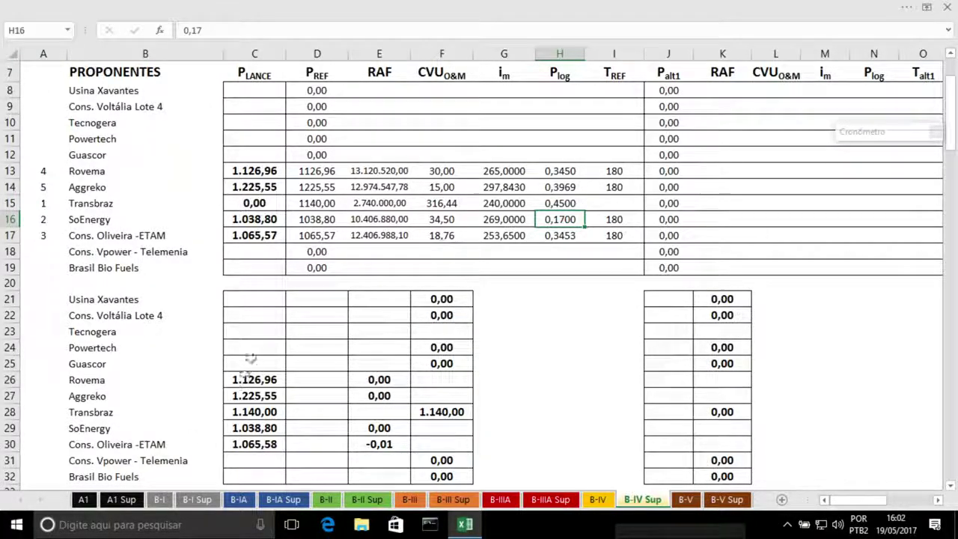
pyautogui.click(625, 209)
pyautogui.write('180')
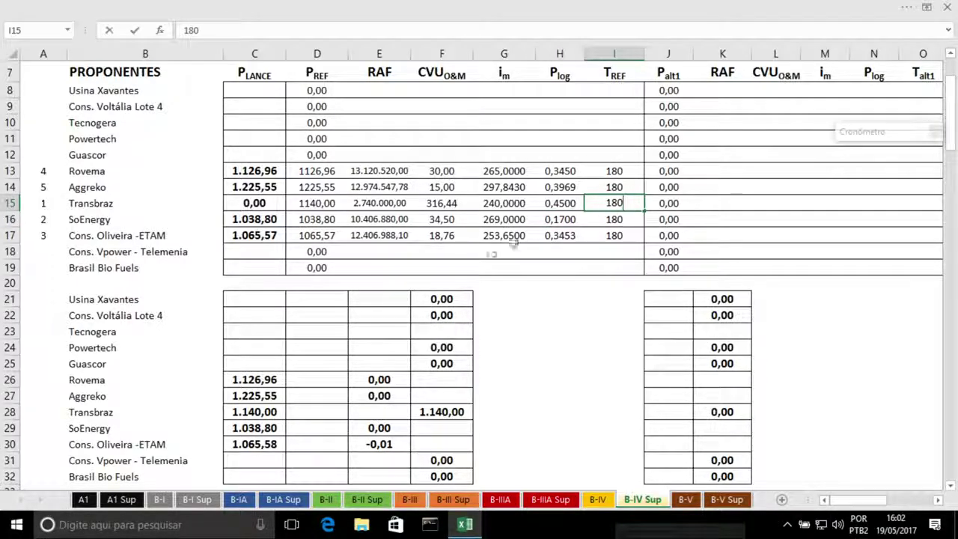
pyautogui.press('BackSpace')
pyautogui.write('0')
pyautogui.press('Return')
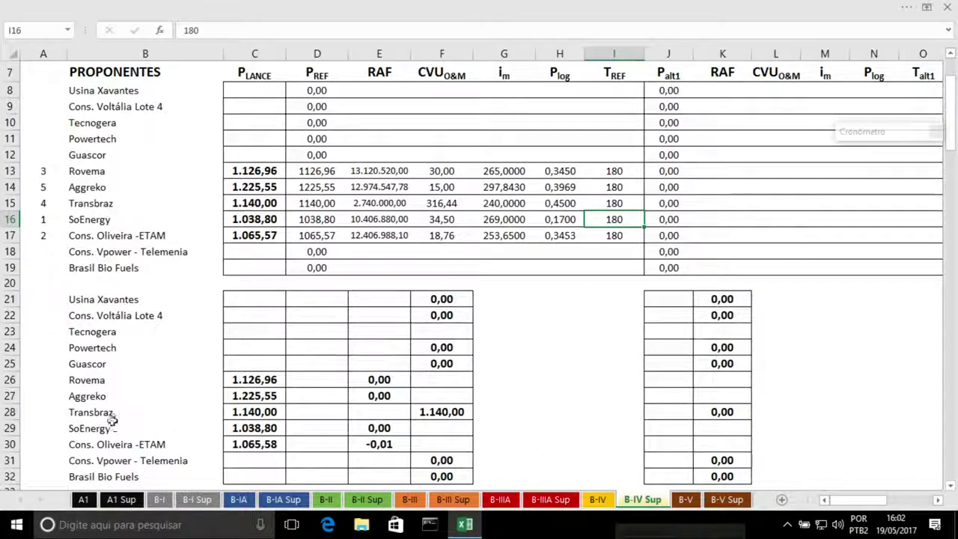
# Delete the Transbraz check formulas in F28 and K28
pyautogui.click(445, 413)
pyautogui.press('Delete')
pyautogui.click(714, 411)
pyautogui.press('Delete')
# Apply the font colour to the P_Lance difference in E28 for Transbraz
pyautogui.click(366, 412)
pyautogui.write('0,00')
pyautogui.click(224, 8)
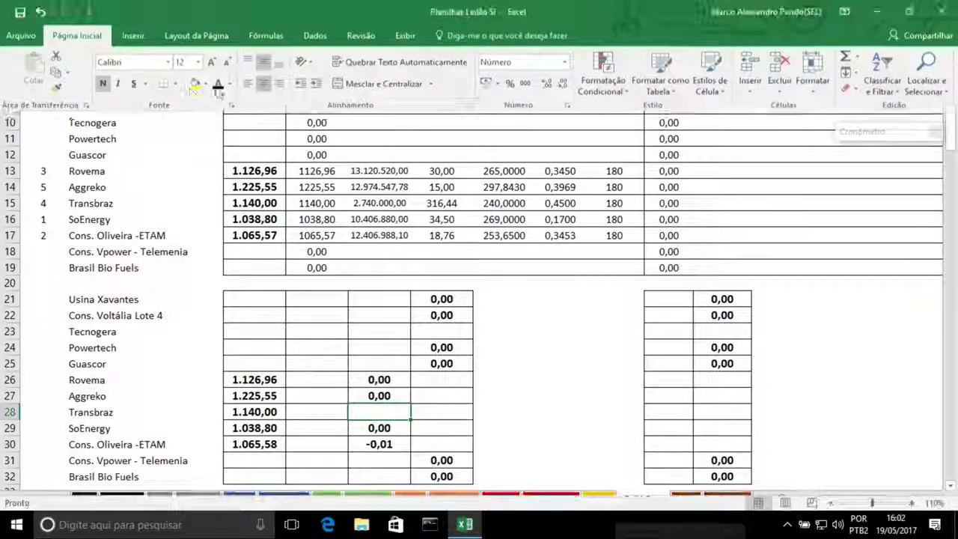
pyautogui.click(504, 345)
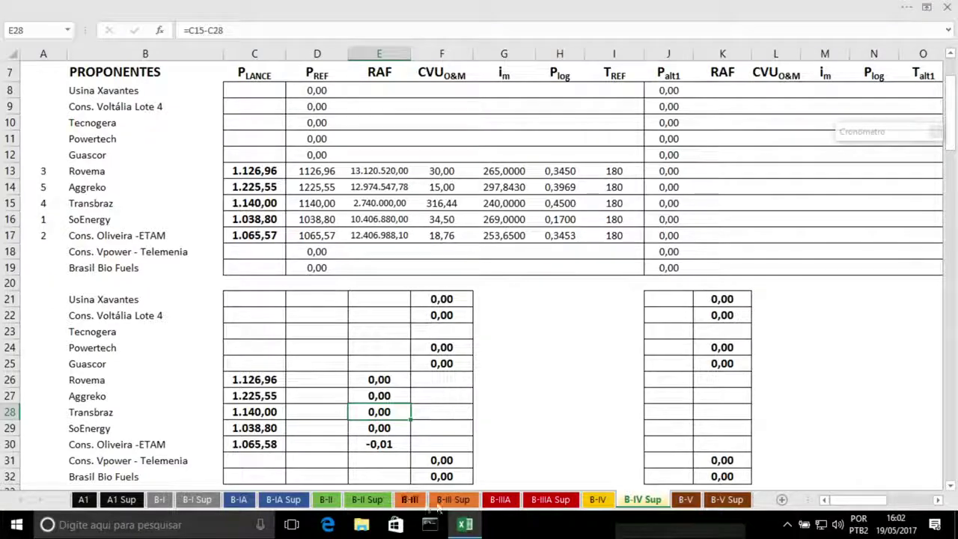
# Review the updated ranking in the B-IV sheet and save the auction workbook
pyautogui.click(597, 499)
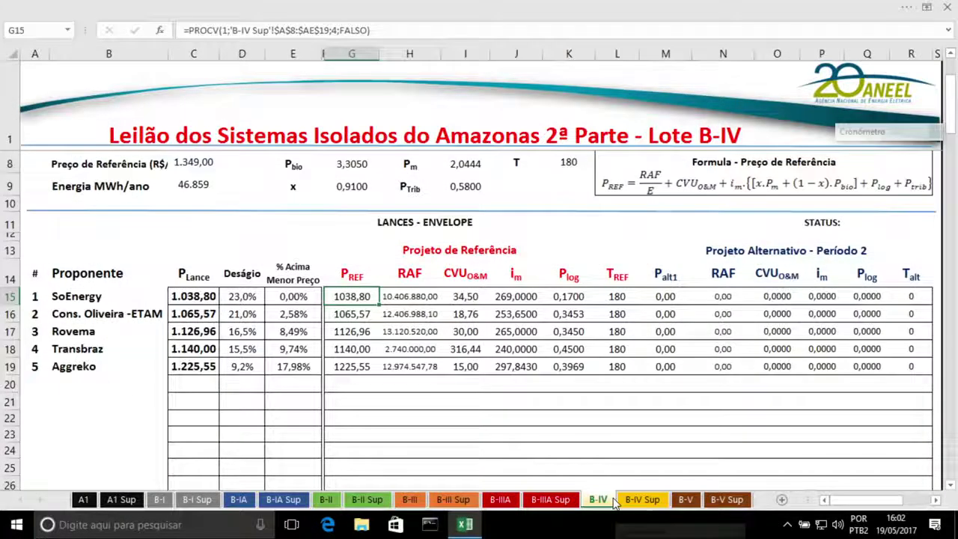
pyautogui.click(179, 9)
pyautogui.click(20, 11)
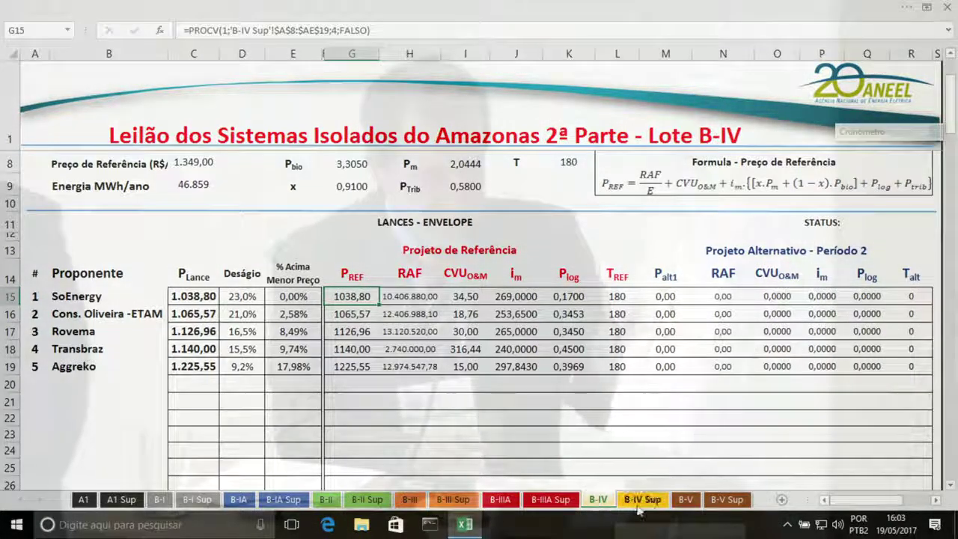
# Return to the B-IV Sup sheet and enter 1090 as the P_Lance of Usina Xavantes in C21
pyautogui.click(638, 505)
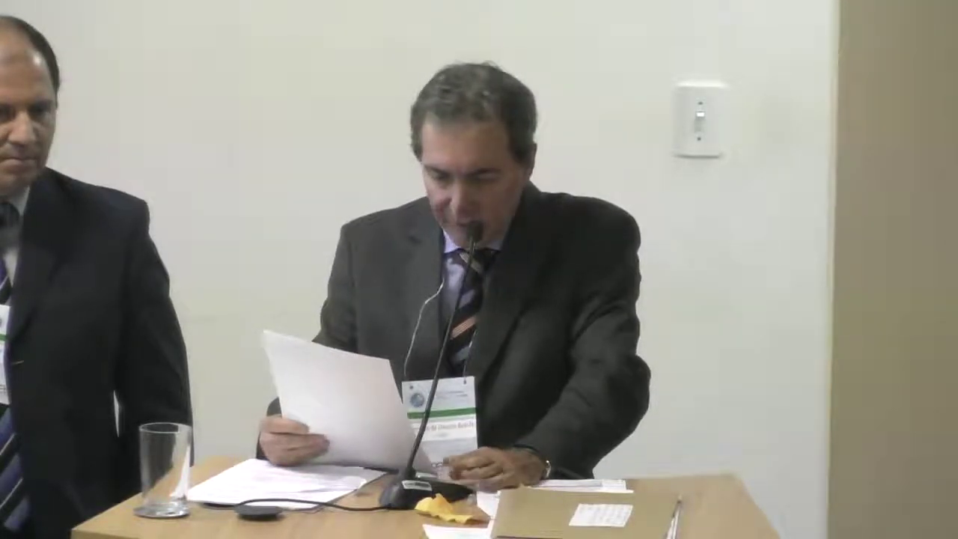
pyautogui.write('090')
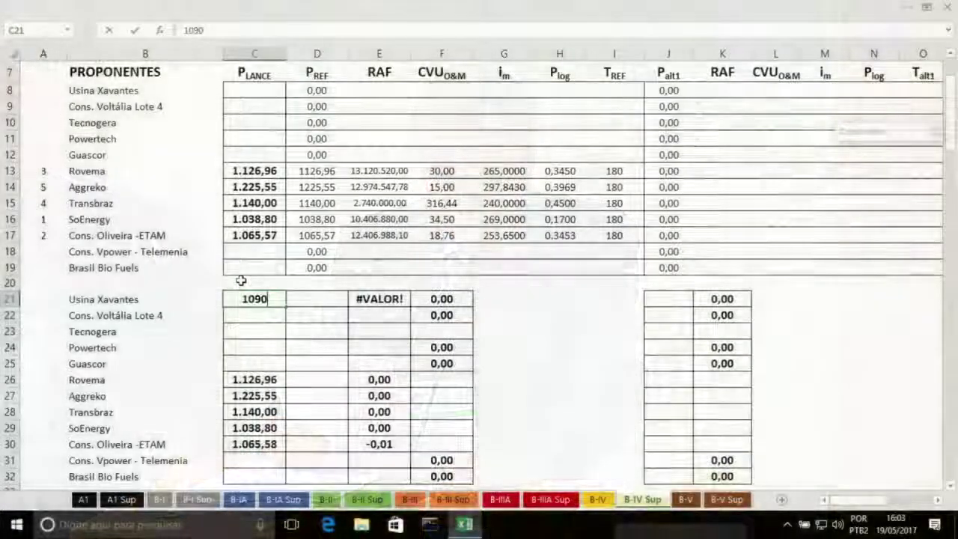
pyautogui.press('Return')
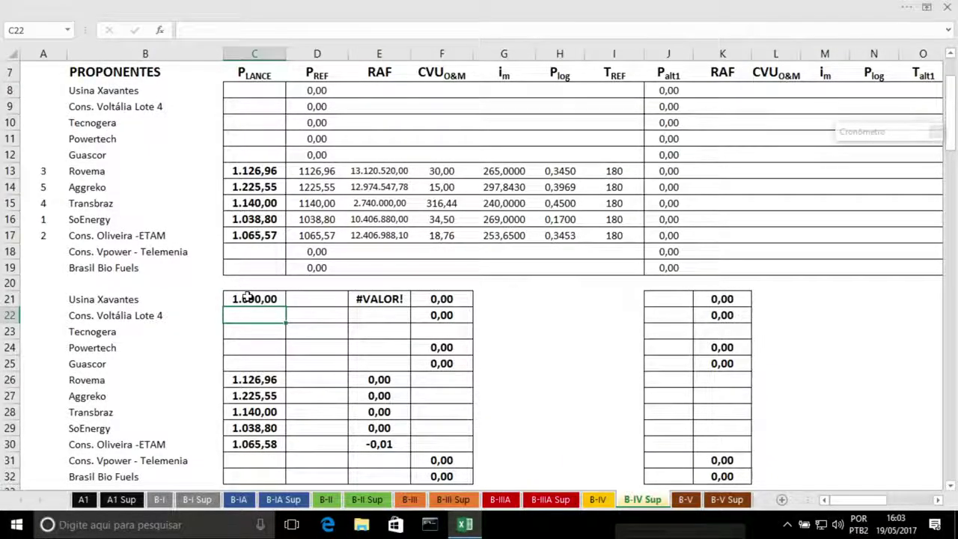
# Enter 13.834.795,67 as the RAF of Usina Xavantes in cell E8
pyautogui.click(367, 90)
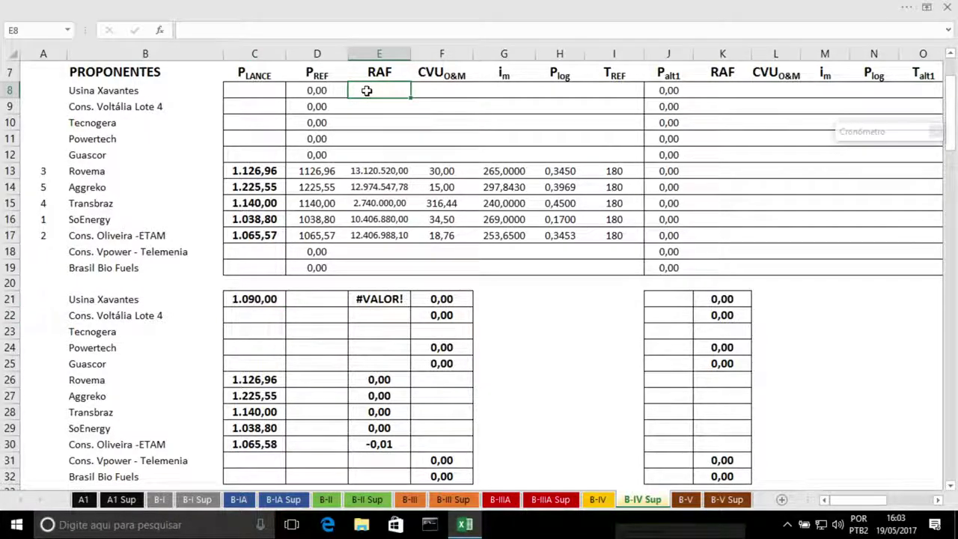
pyautogui.write('13.')
pyautogui.write('834.')
pyautogui.write('795')
pyautogui.write(',67')
pyautogui.press('Tab')
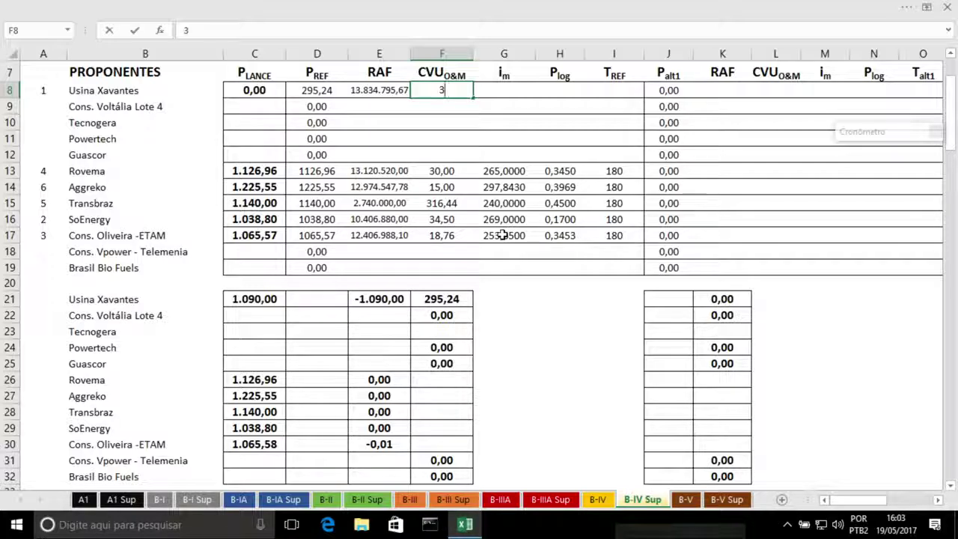
# Fill in Usina Xavantes' CVU O&M as 30,00 and its i m as 254,0000 in row 8
pyautogui.write('0,00')
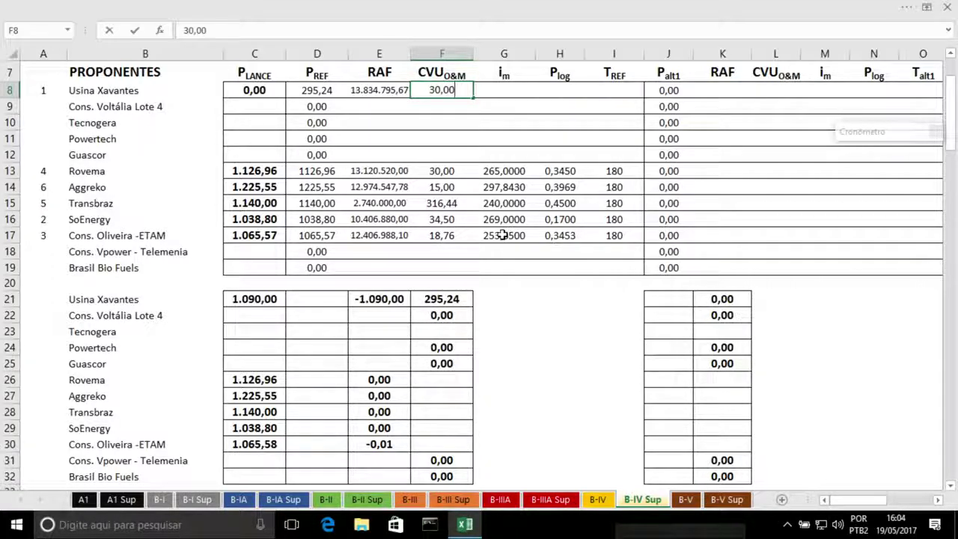
pyautogui.press('Tab')
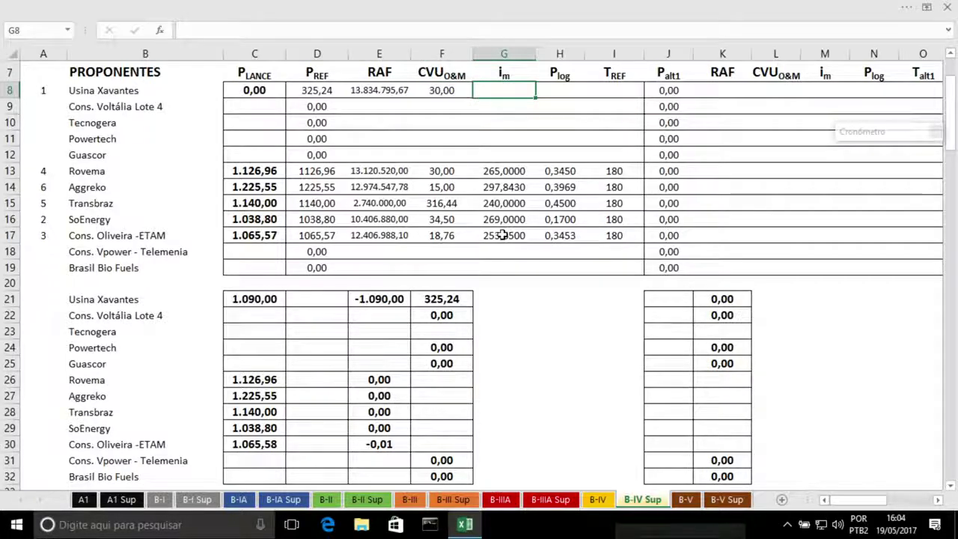
pyautogui.write('254')
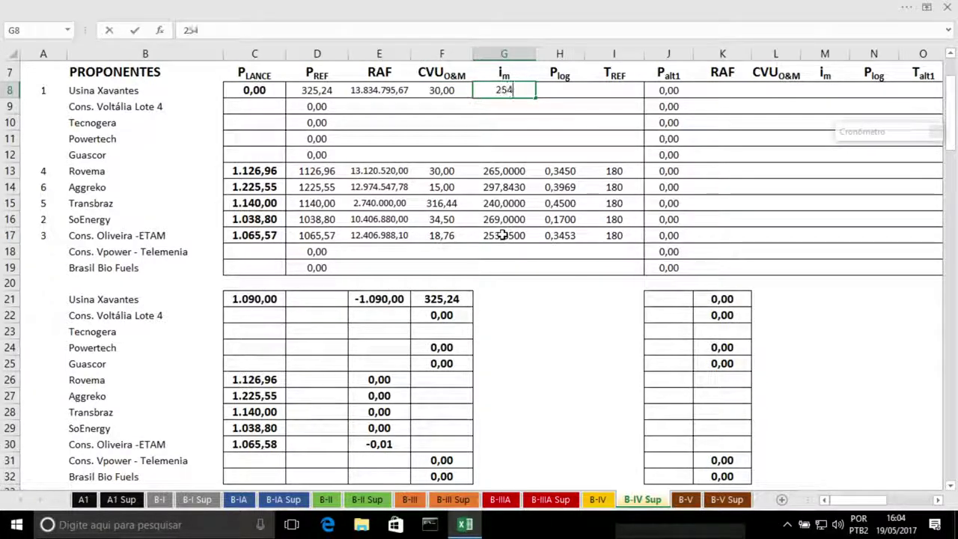
pyautogui.write(',0000')
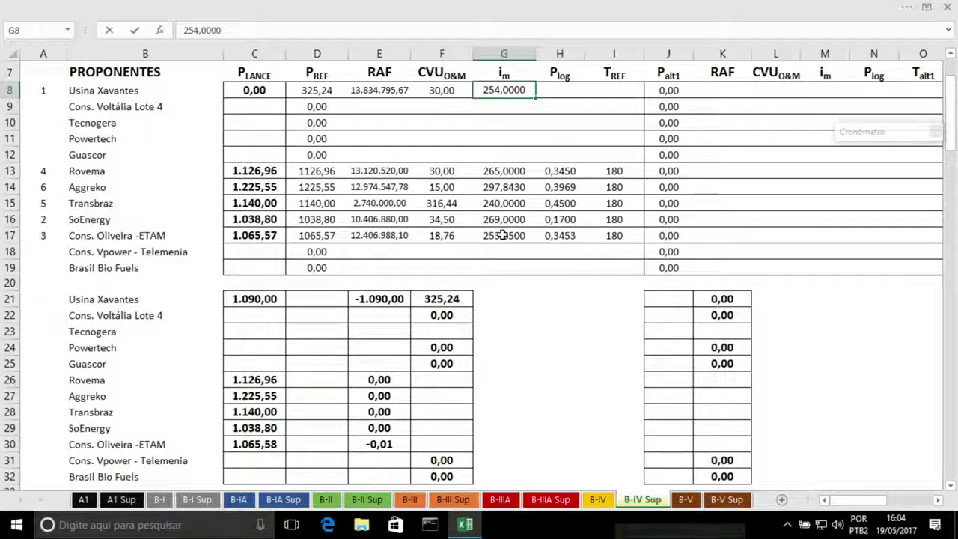
pyautogui.press('Tab')
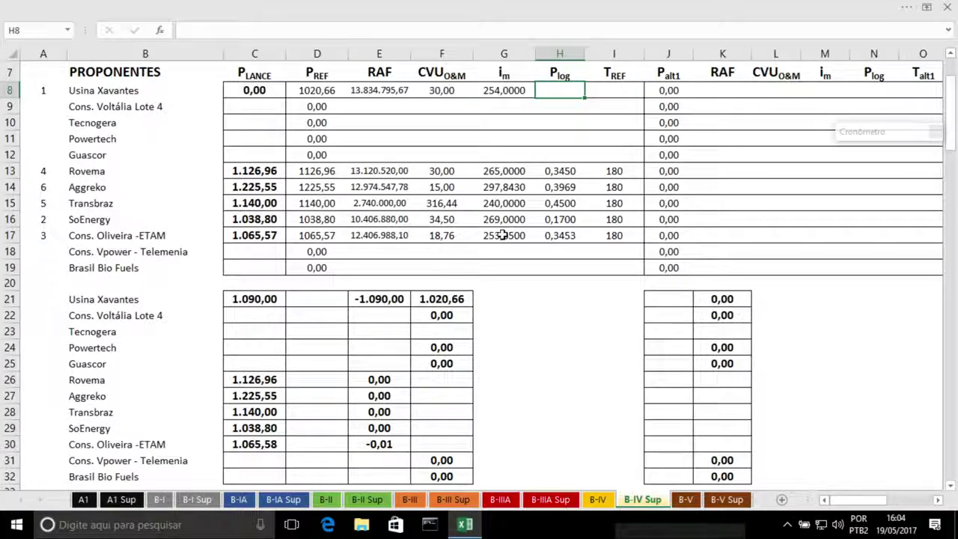
# Complete the Usina Xavantes row with a P log of 0,2730 and a T REF of 180
pyautogui.write('0,')
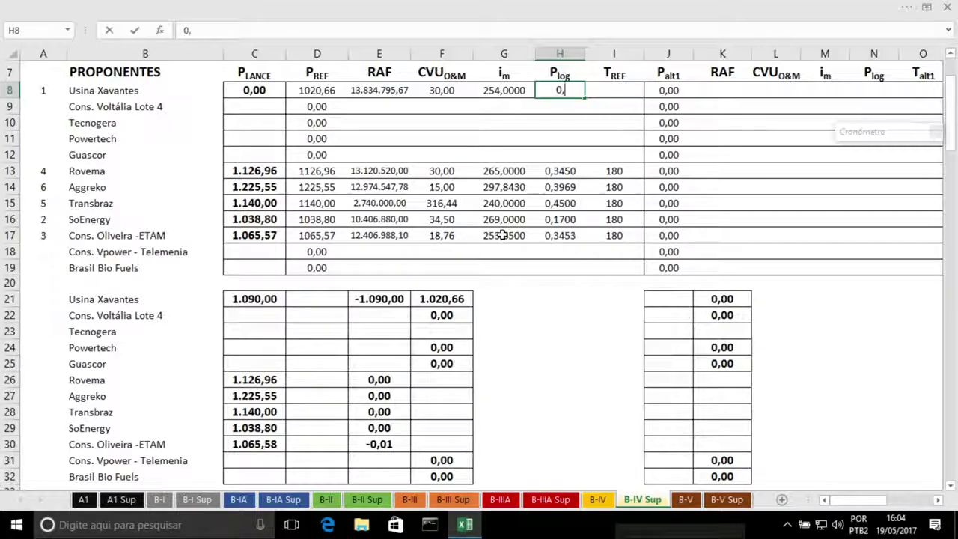
pyautogui.write('2730')
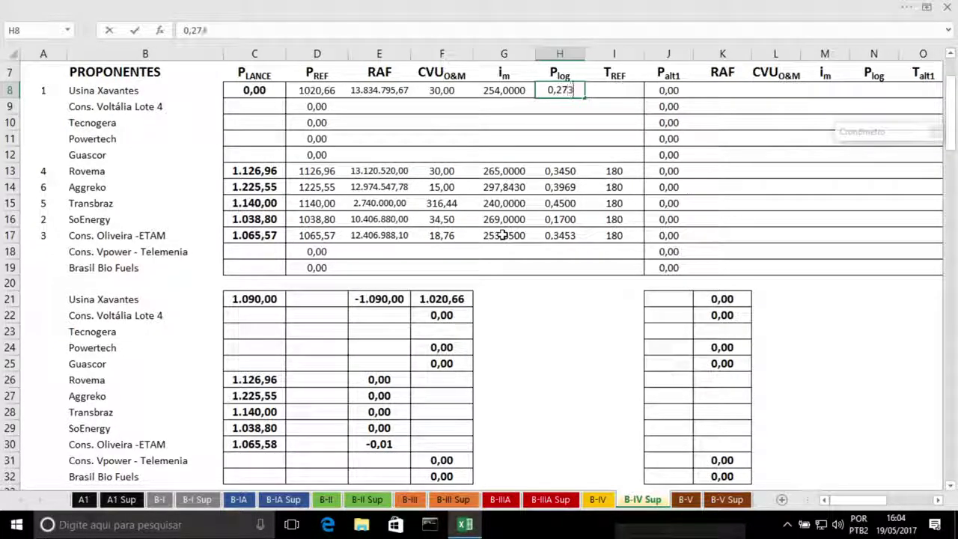
pyautogui.press('Return')
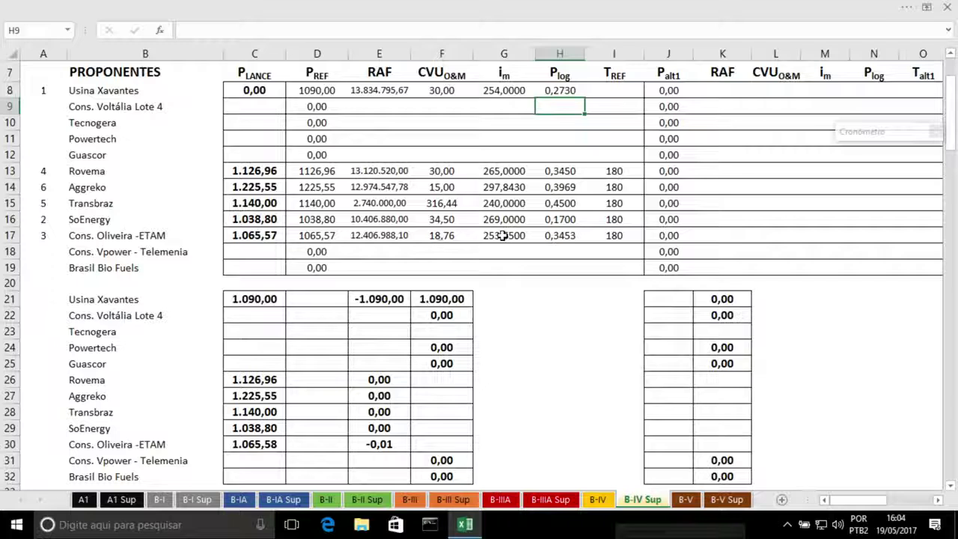
pyautogui.click(613, 90)
pyautogui.write('1')
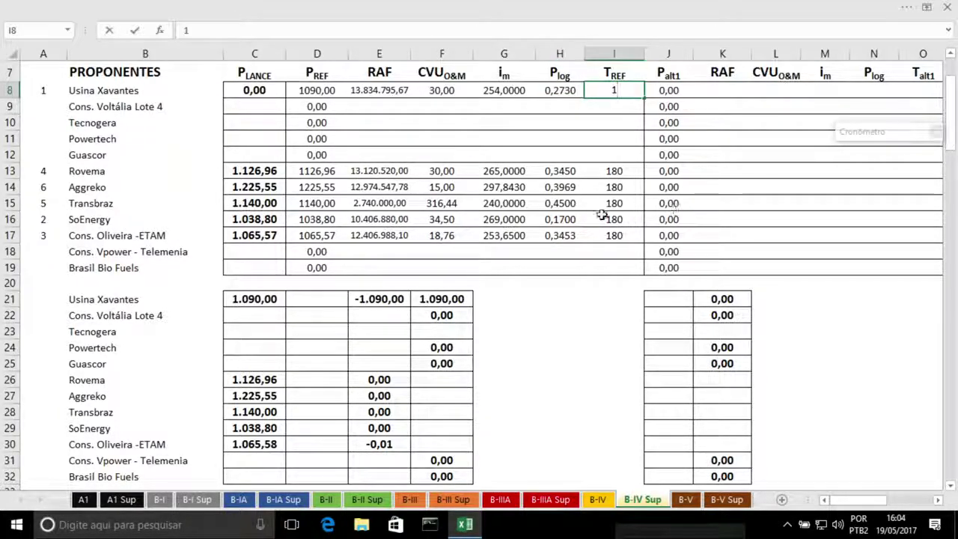
pyautogui.write('80')
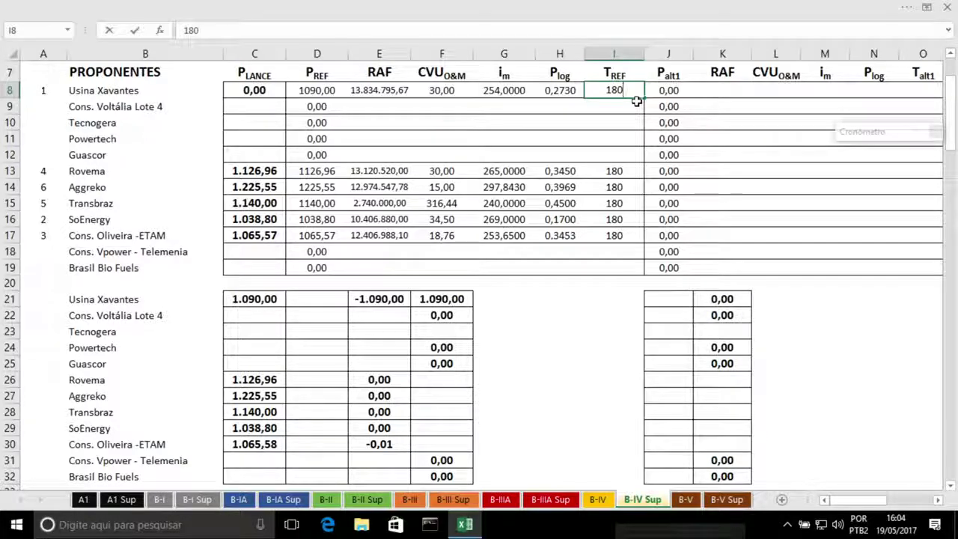
pyautogui.press('Return')
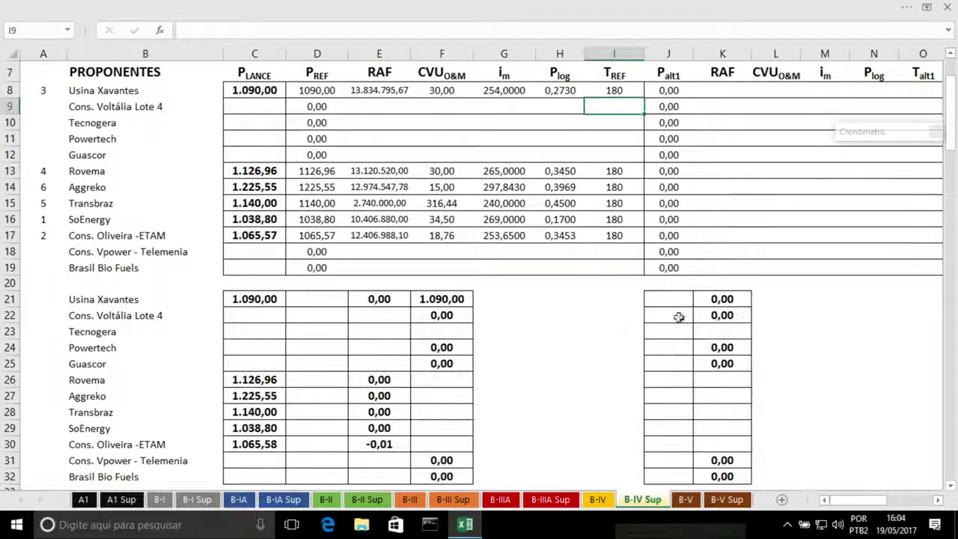
# Clear the unneeded Usina Xavantes check formulas in cells K21 and F21 of the comparison table
pyautogui.click(711, 301)
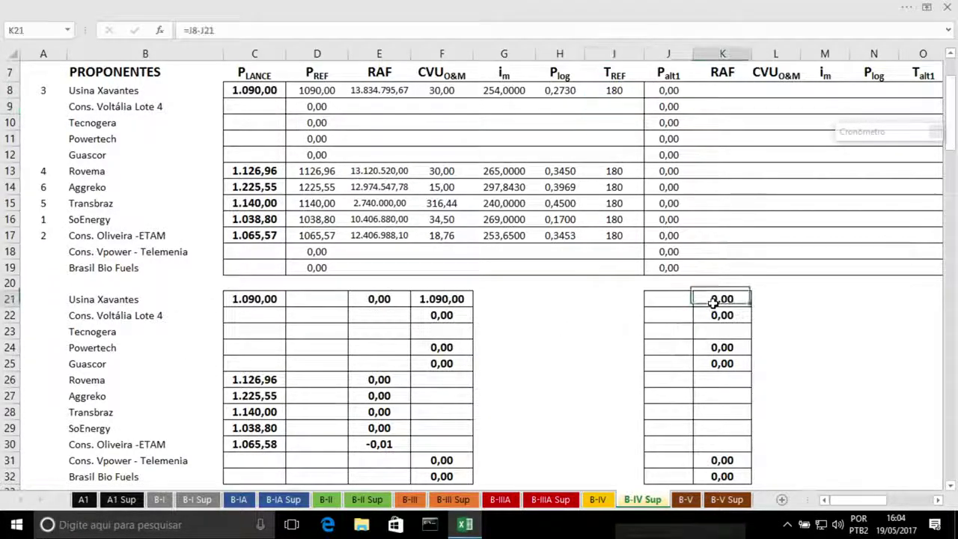
pyautogui.click(446, 298)
pyautogui.press('Delete')
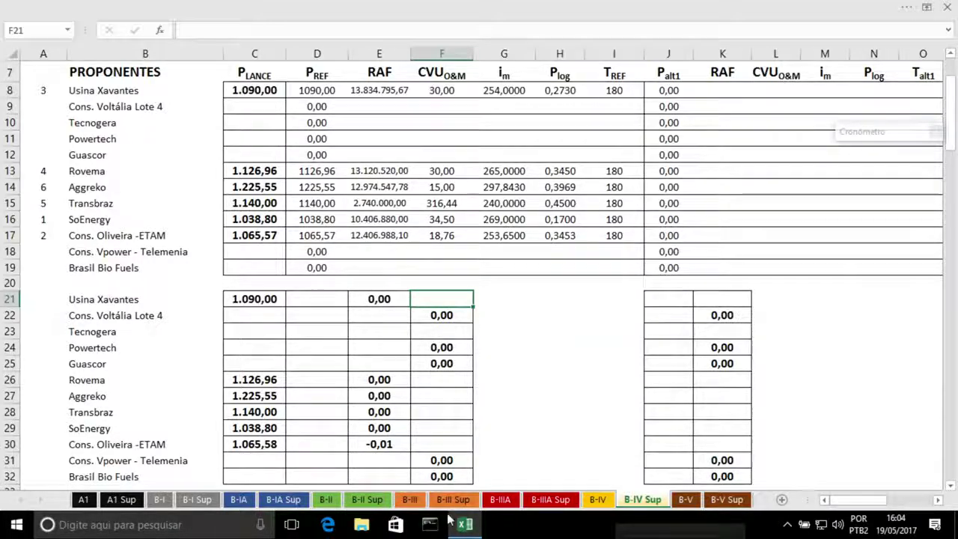
# Enter 990 as the bid price of Cons. Vpower - Telemenia in cell C31 of sheet B-IV Sup
pyautogui.click(598, 500)
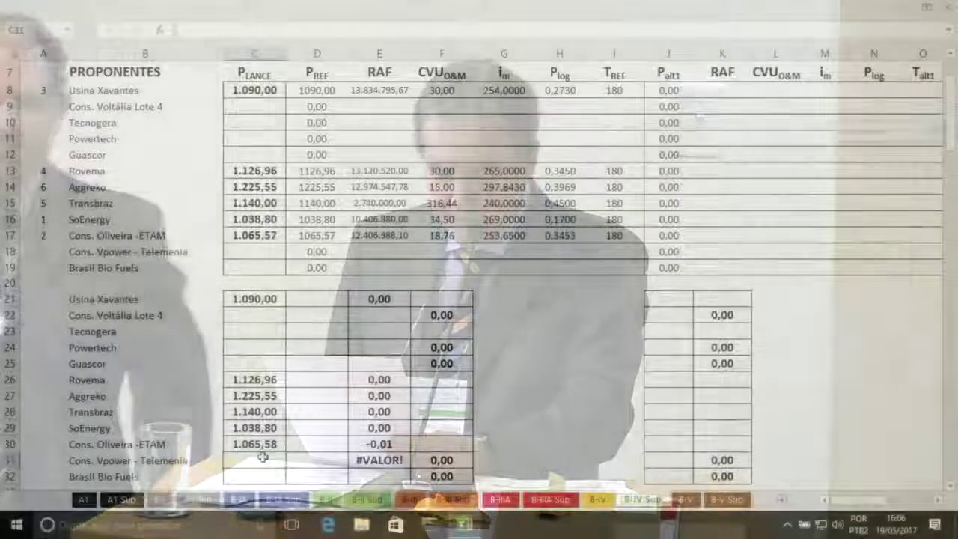
pyautogui.write('990')
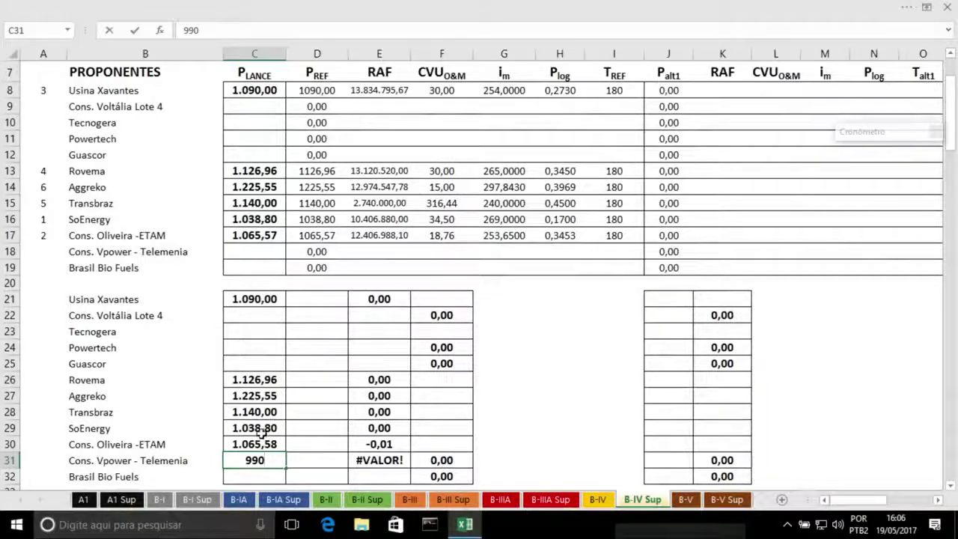
pyautogui.press('Return')
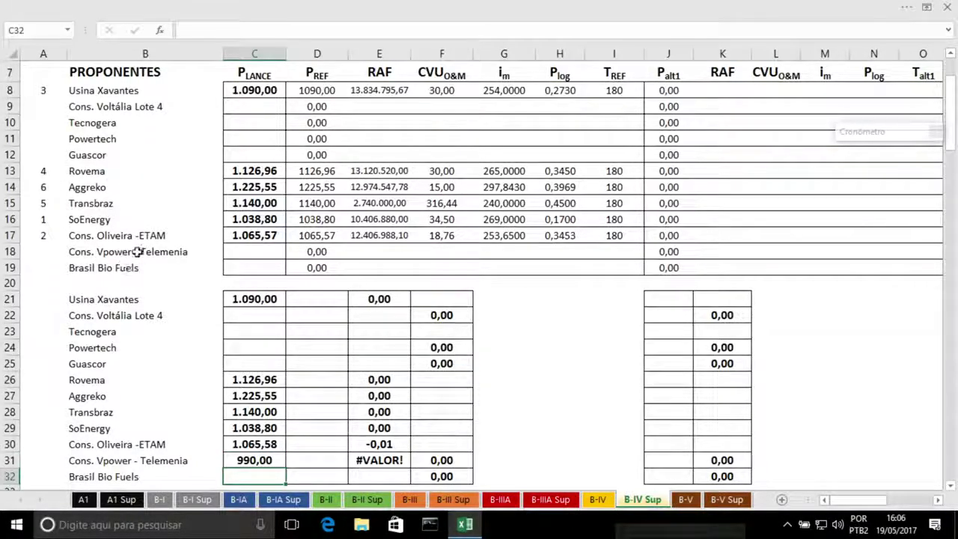
# Enter 2290955 as the RAF of Cons. Vpower - Telemenia in cell E18
pyautogui.click(367, 250)
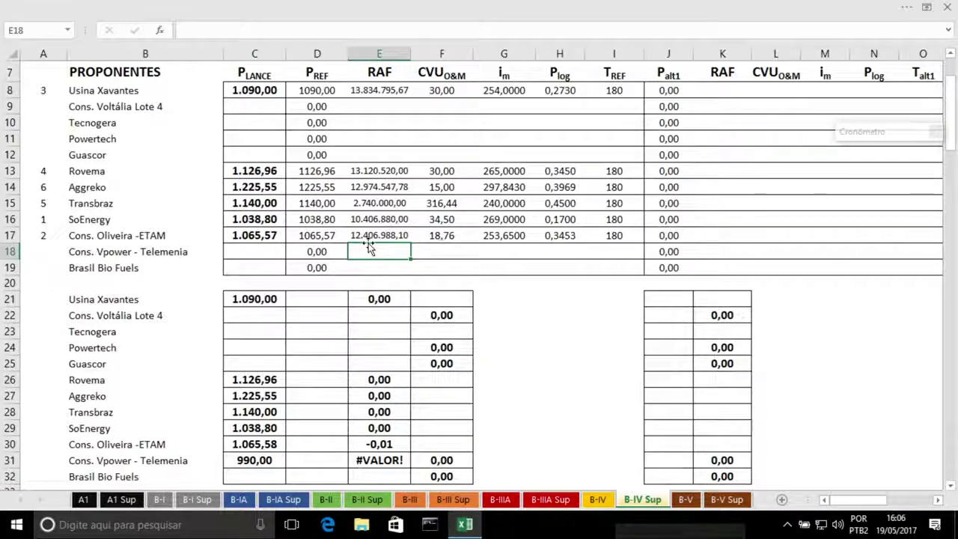
pyautogui.write('2')
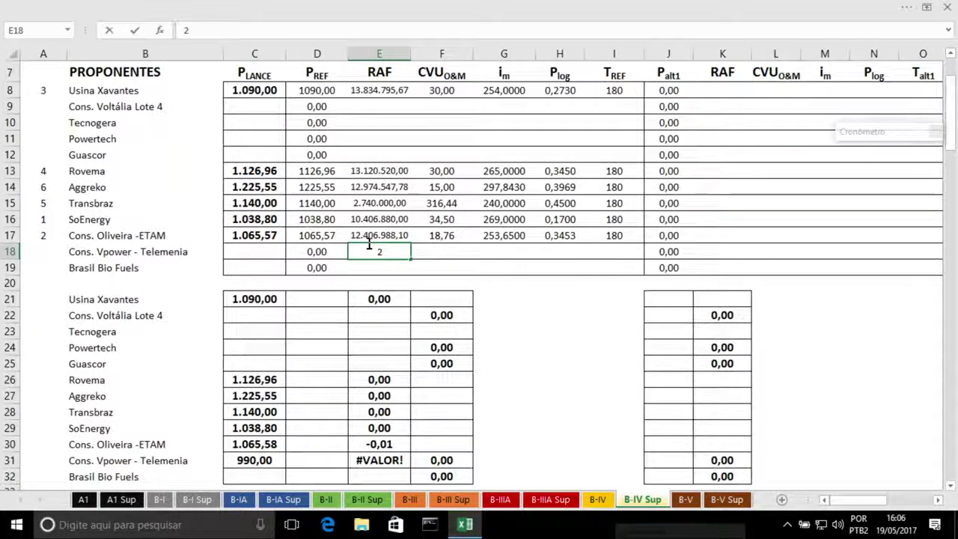
pyautogui.write('290')
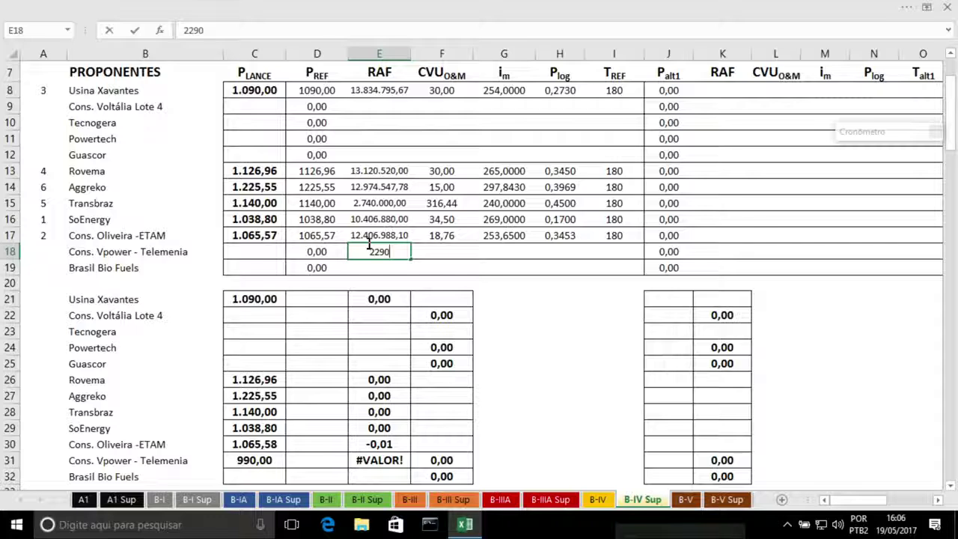
pyautogui.write('955')
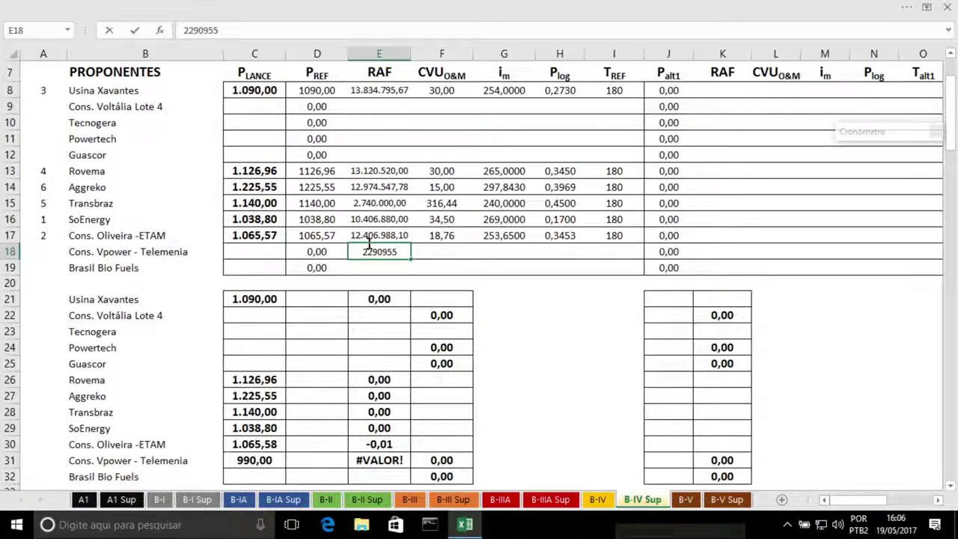
pyautogui.press('Tab')
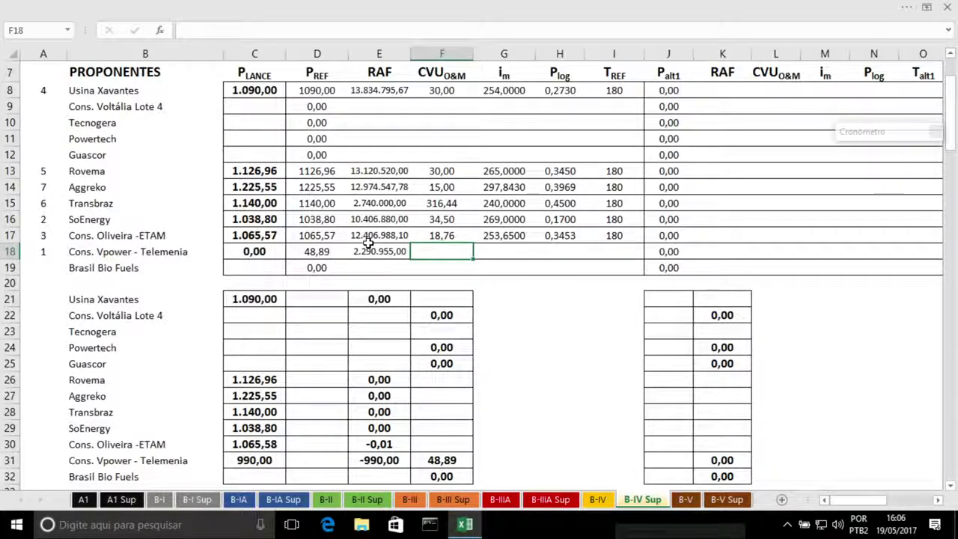
# Fill in Cons. Vpower - Telemenia's CVU O&M as 58,81 and its i m as 270,0000 in row 18
pyautogui.write('58')
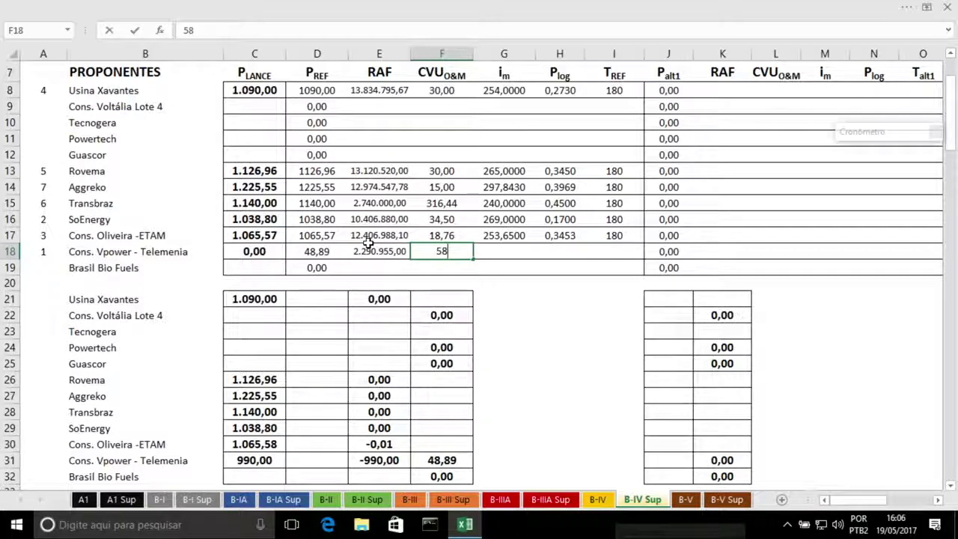
pyautogui.write(',81')
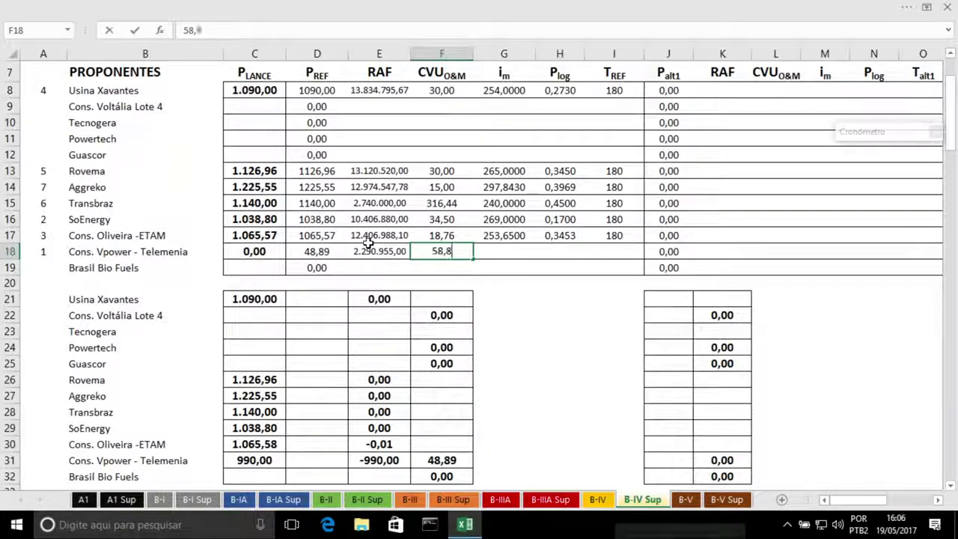
pyautogui.press('Tab')
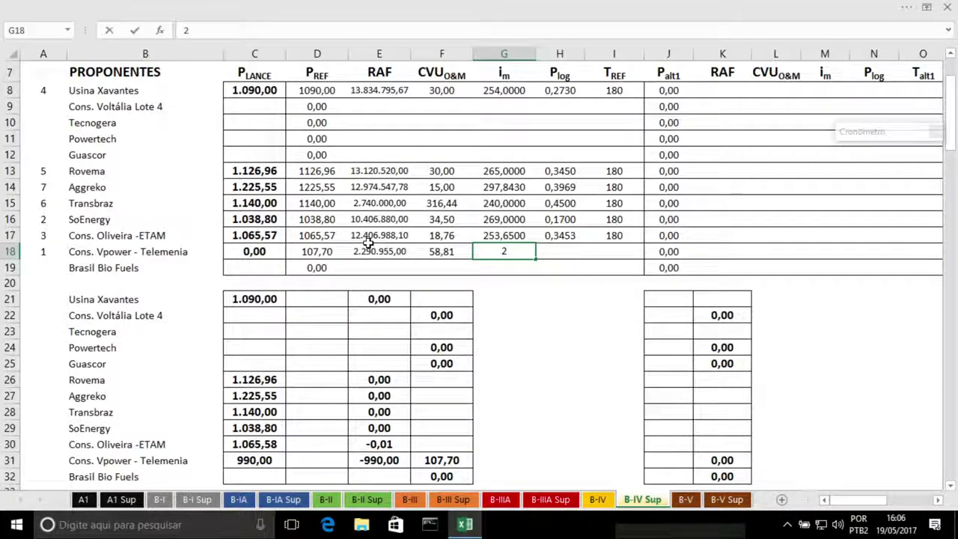
pyautogui.write('0,0000')
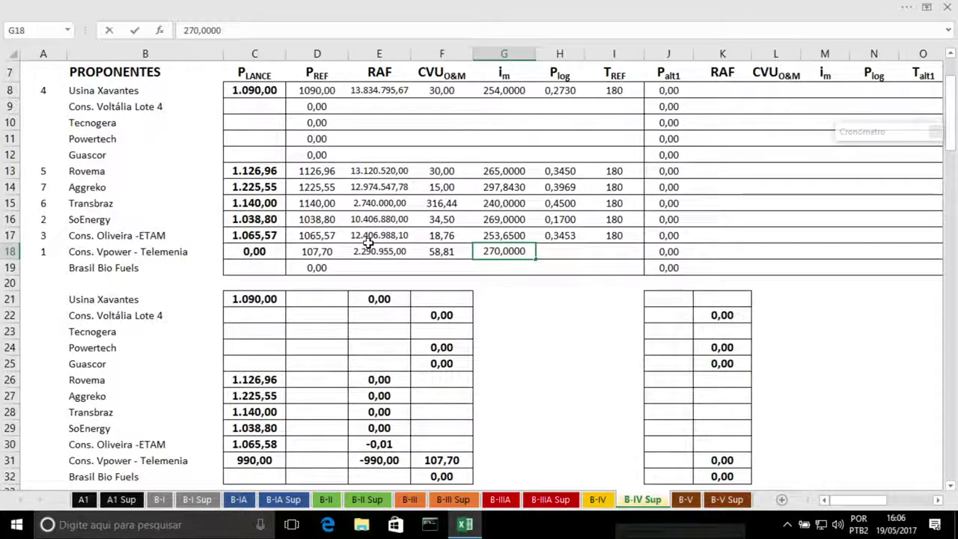
pyautogui.press('Tab')
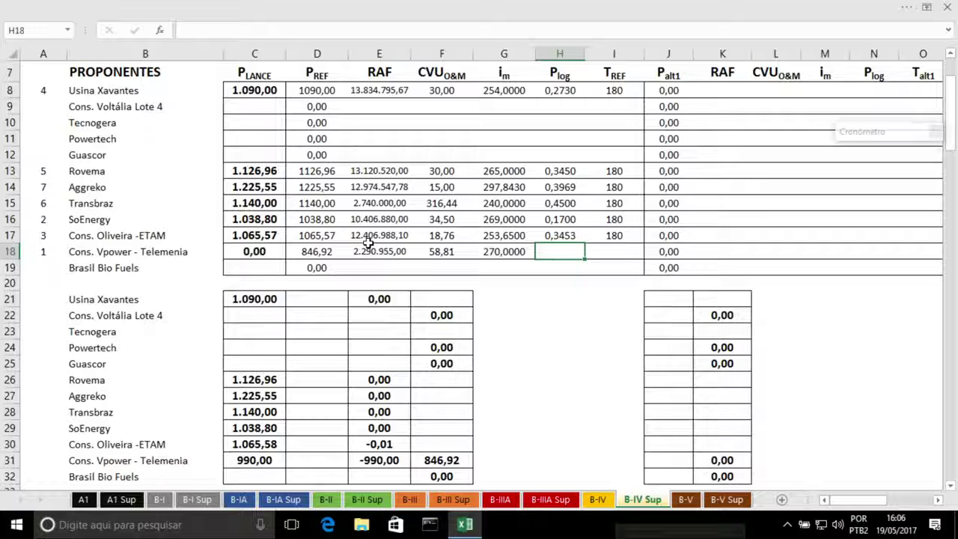
# Complete the Cons. Vpower - Telemenia row with a P log of 0,5299 and a T REF of 180
pyautogui.write('5299')
pyautogui.press('Return')
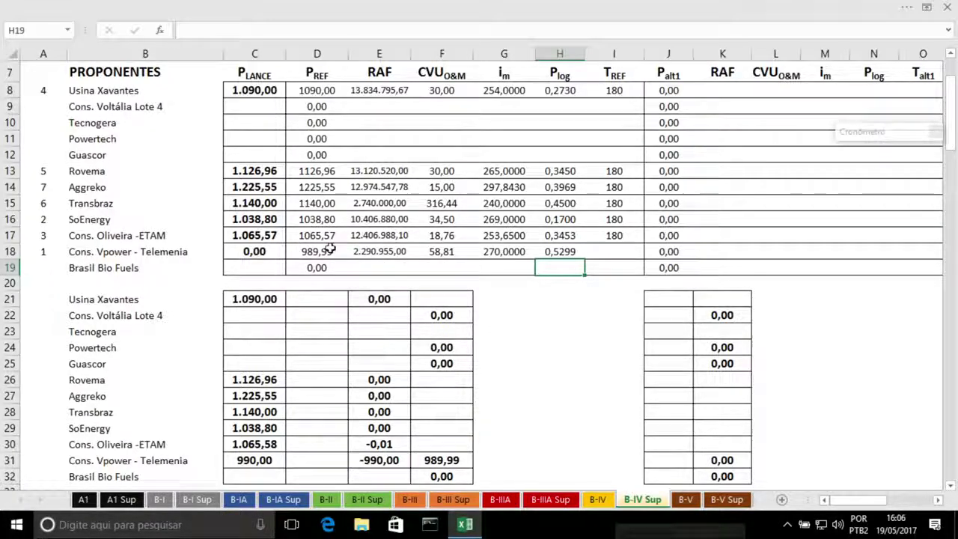
pyautogui.click(604, 251)
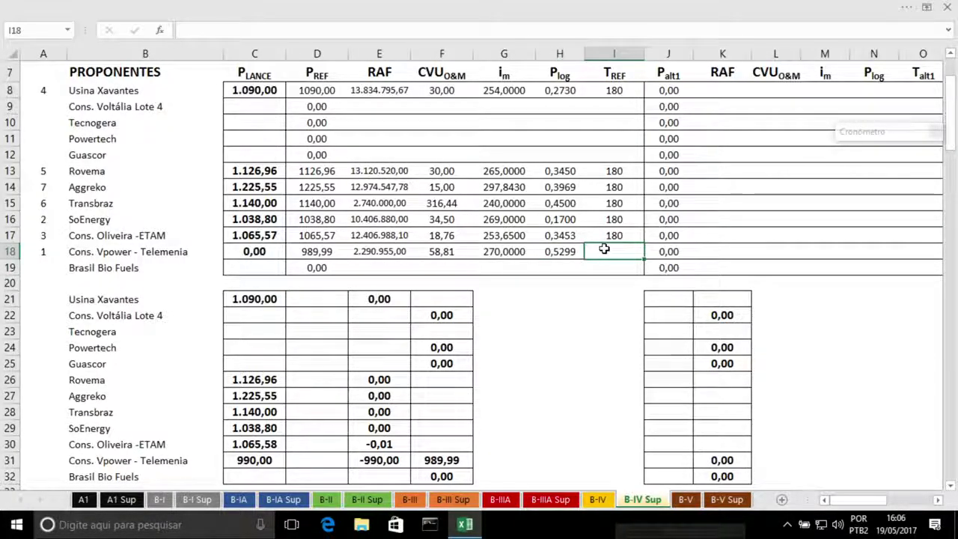
pyautogui.write('180')
pyautogui.press('Return')
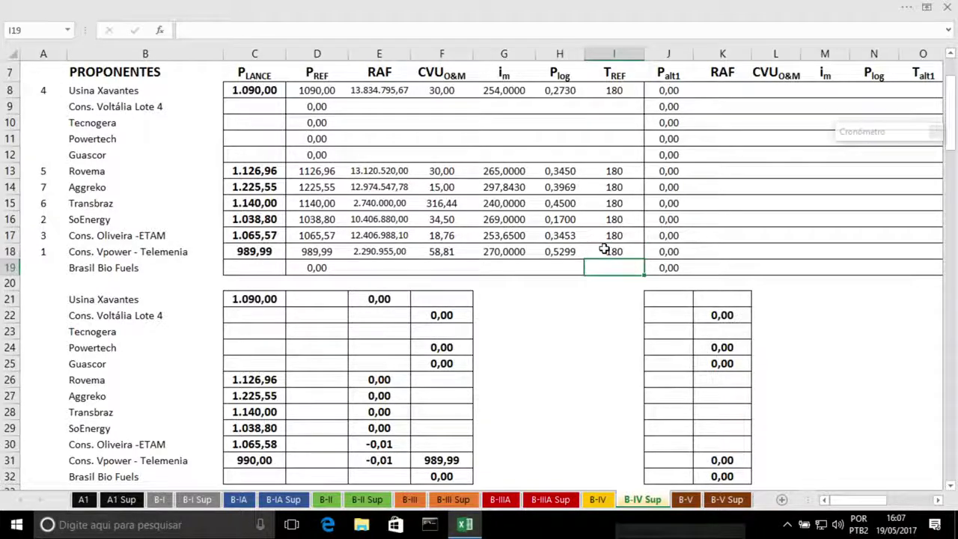
# Clear the unneeded Cons. Vpower - Telemenia check formulas in cells F31 and K31
pyautogui.click(426, 462)
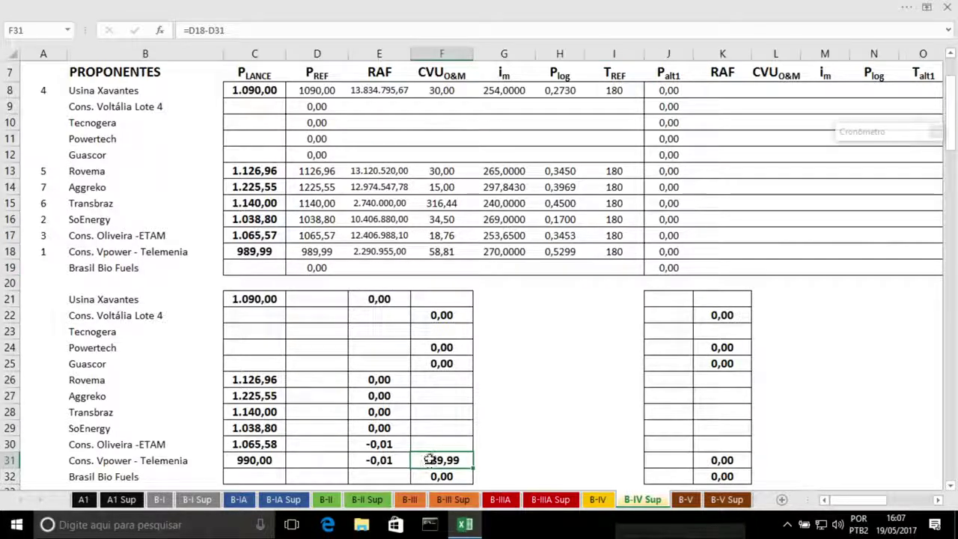
pyautogui.press('Delete')
pyautogui.click(732, 459)
pyautogui.press('Delete')
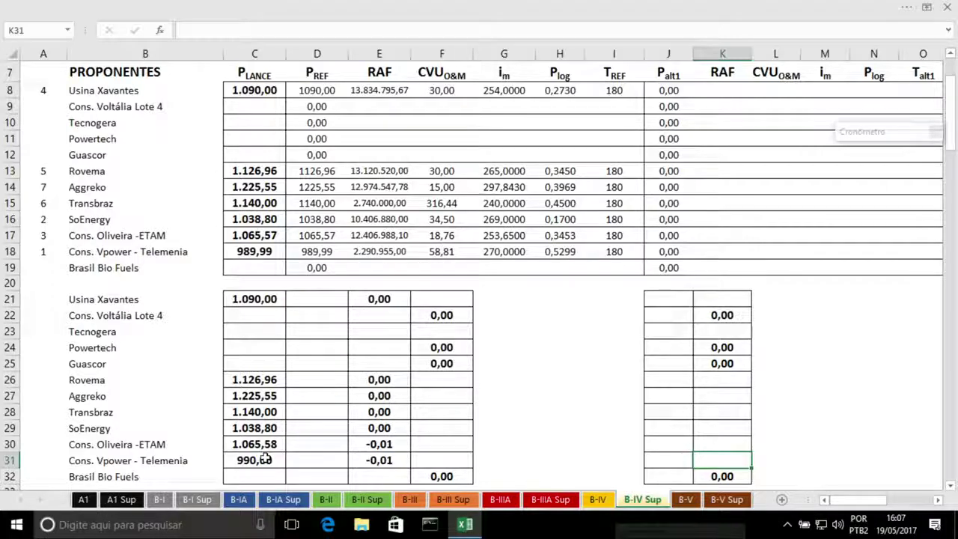
# Re-enter 990 as Cons. Vpower - Telemenia's bid in C31 and inspect the difference formula in E31
pyautogui.click(254, 460)
pyautogui.write('990')
pyautogui.hotkey('ctrl', 'Return')
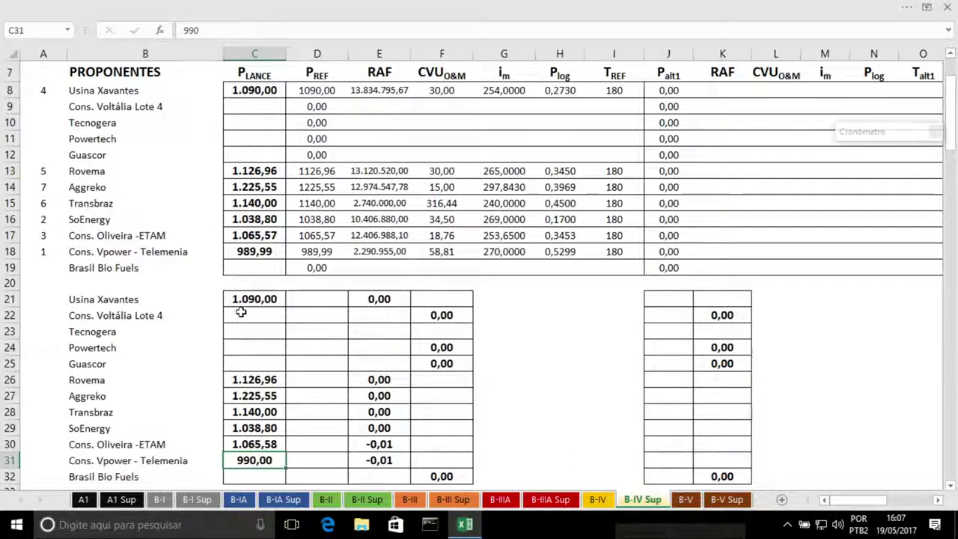
pyautogui.click(374, 459)
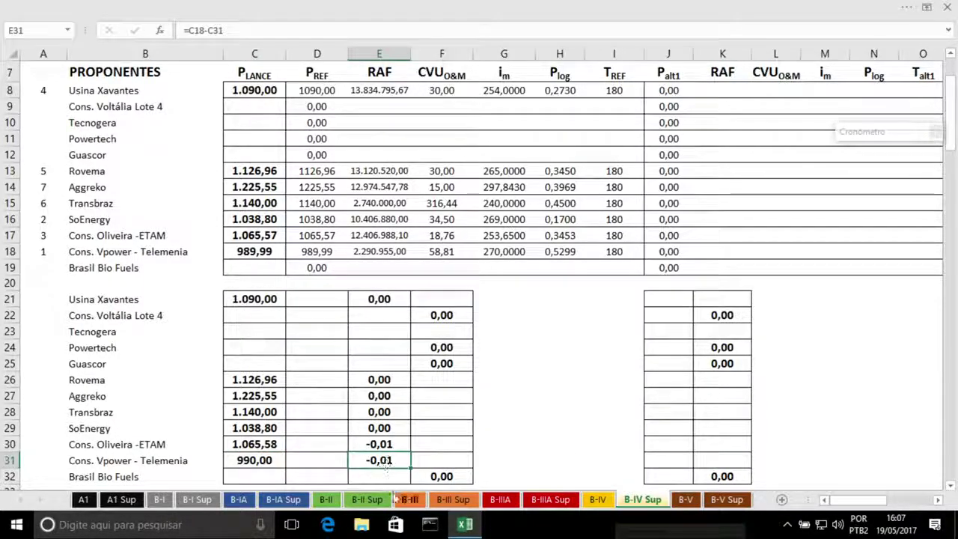
# Review the bidder ranking for lot B-IV on the B-IV sheet and return to B-IV Sup
pyautogui.click(597, 499)
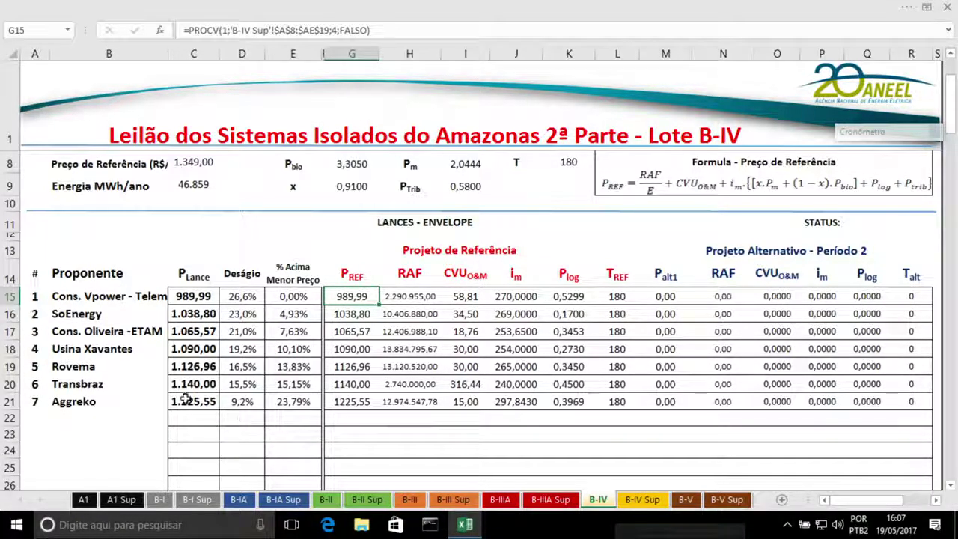
pyautogui.click(640, 499)
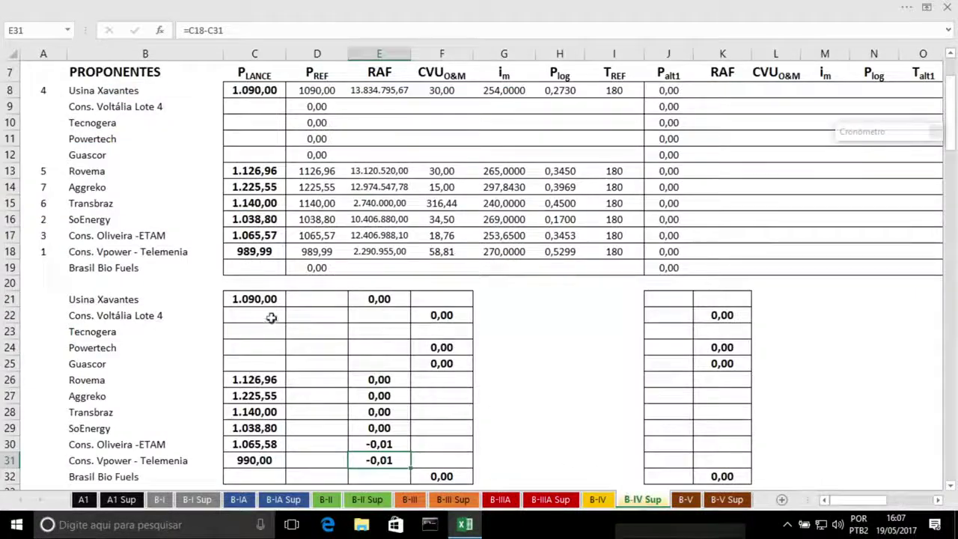
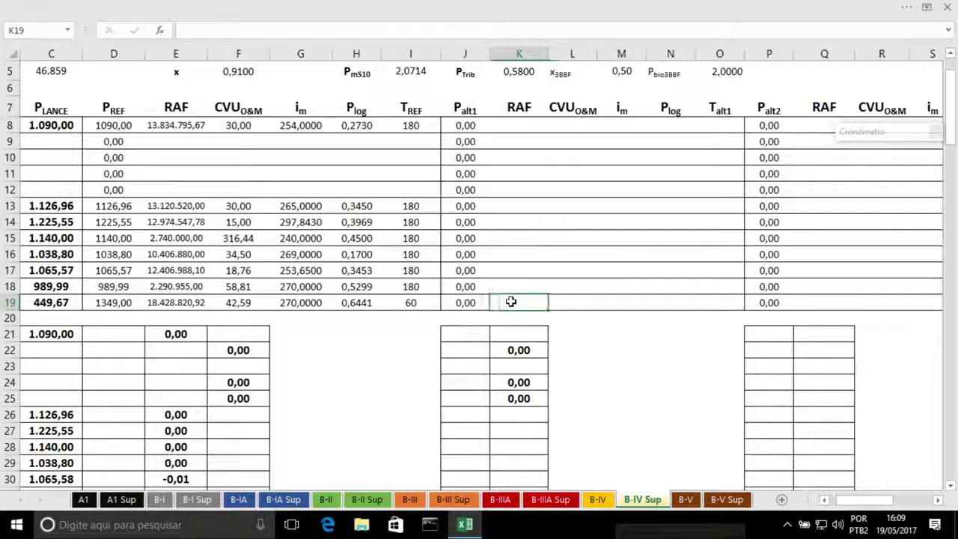
# Enter 7961250,64 as Brasil Bio Fuels' first alternative RAF in K19 and display it with two decimals
pyautogui.scroll(-1, 509, 306)
pyautogui.scroll(1, 509, 308)
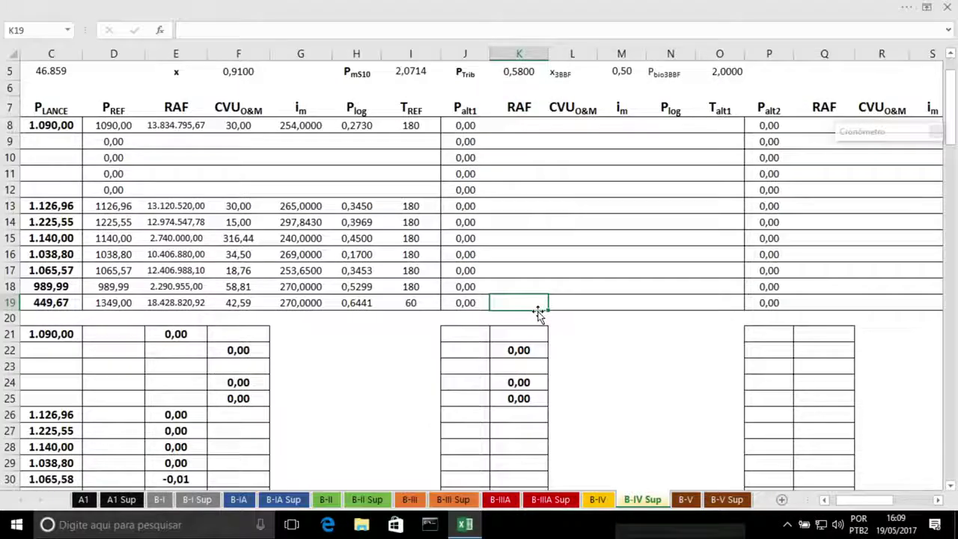
pyautogui.write('7961250,64')
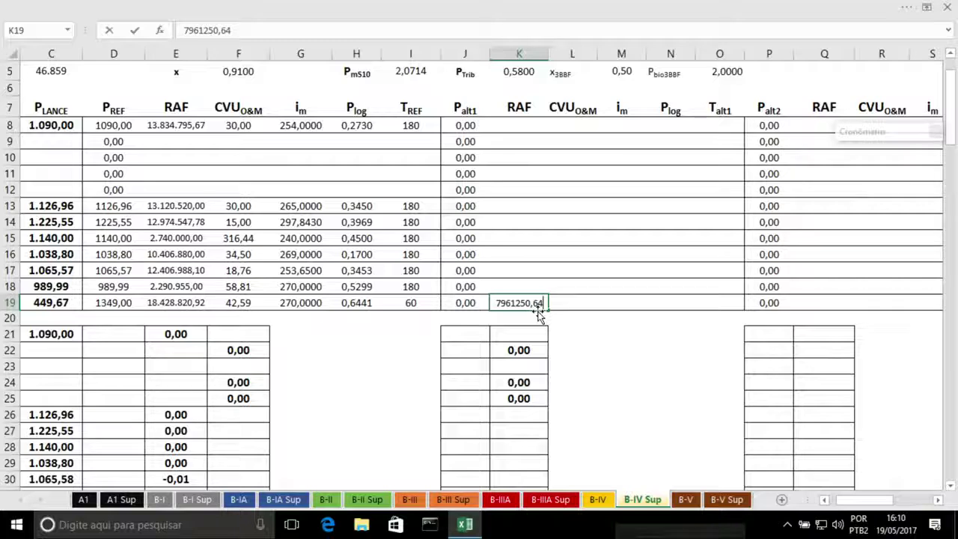
pyautogui.press('Return')
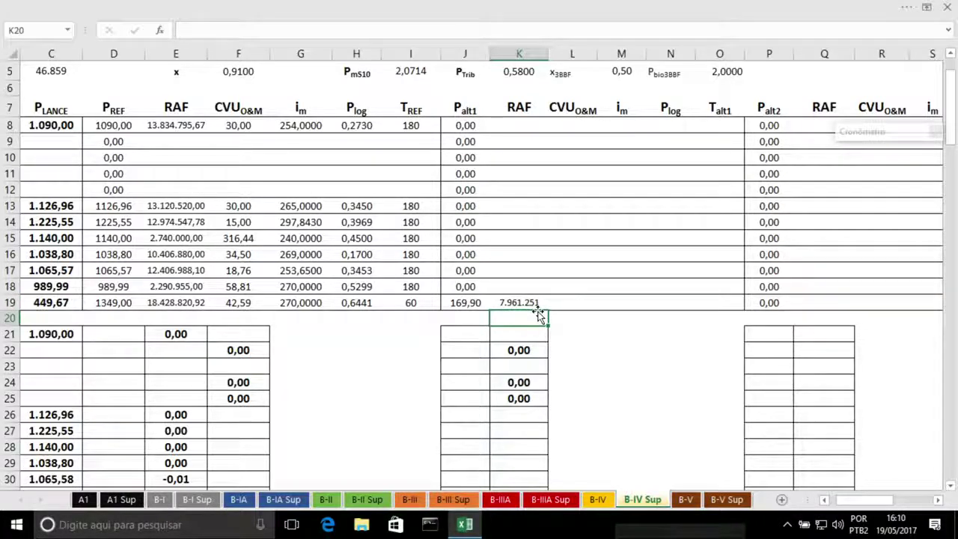
pyautogui.click(537, 307)
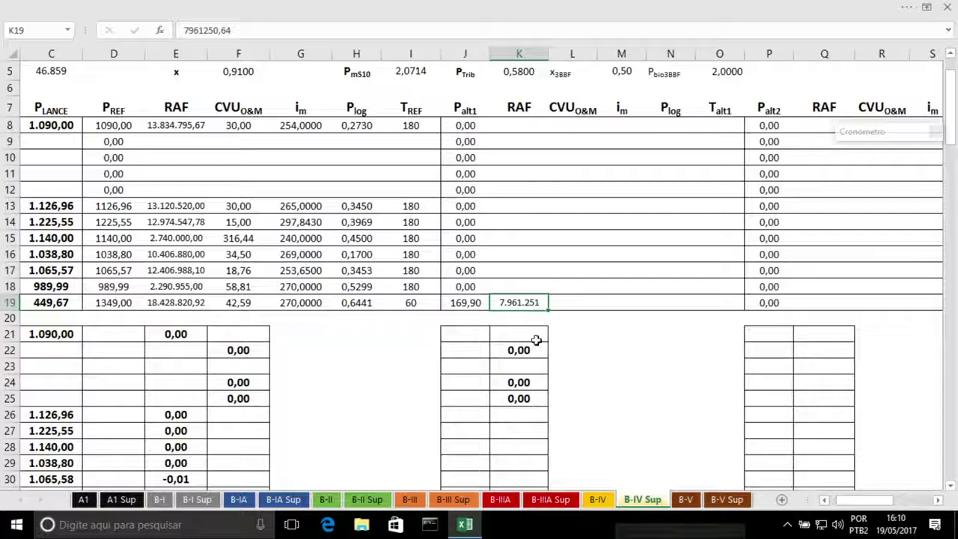
pyautogui.click(276, 7)
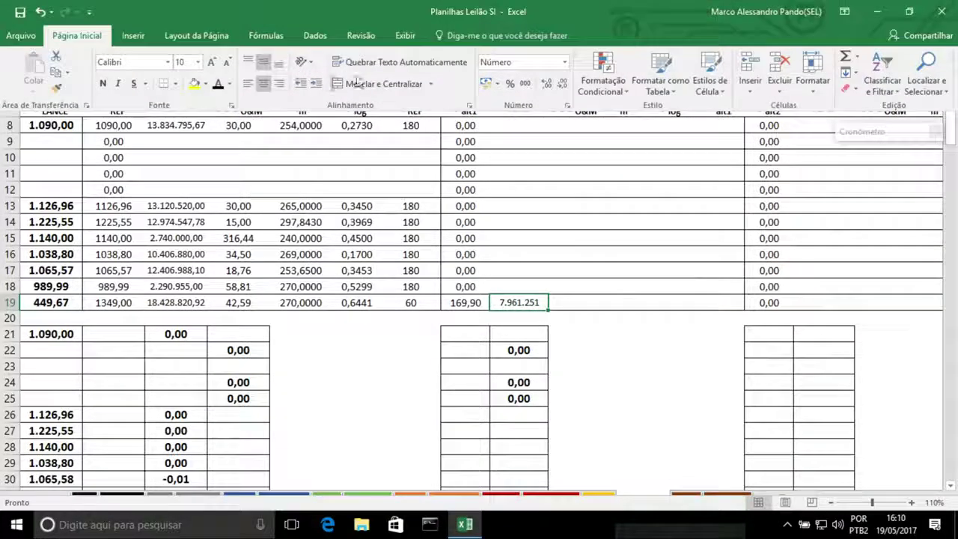
pyautogui.click(545, 83)
pyautogui.click(545, 83)
# Copy Brasil Bio Fuels' CVU O&M, i m and P log from F19:H19 into L19:N19
pyautogui.click(572, 309)
pyautogui.click(570, 303)
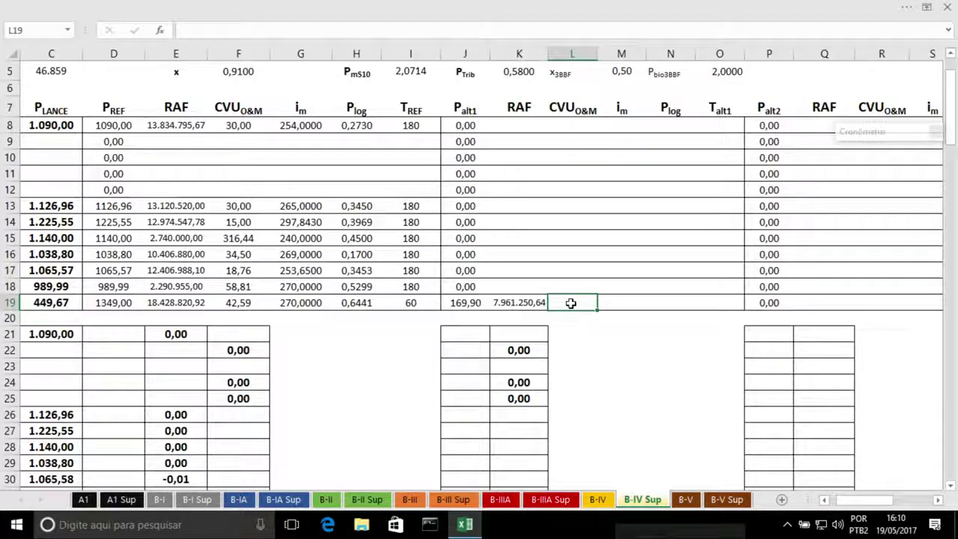
pyautogui.click(215, 300)
pyautogui.moveTo(216, 300); pyautogui.dragTo(338, 301)
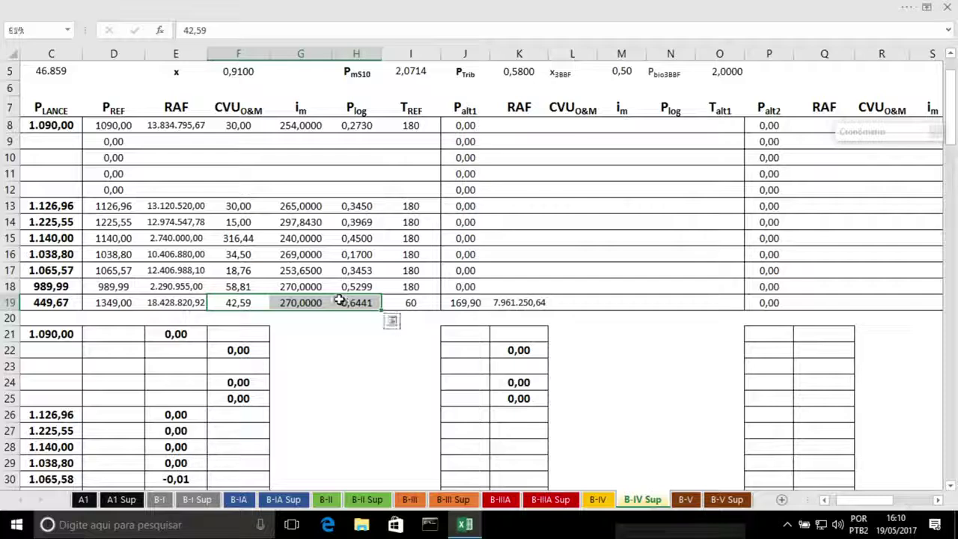
pyautogui.hotkey('ctrl', 'c')
pyautogui.rightClick(573, 302)
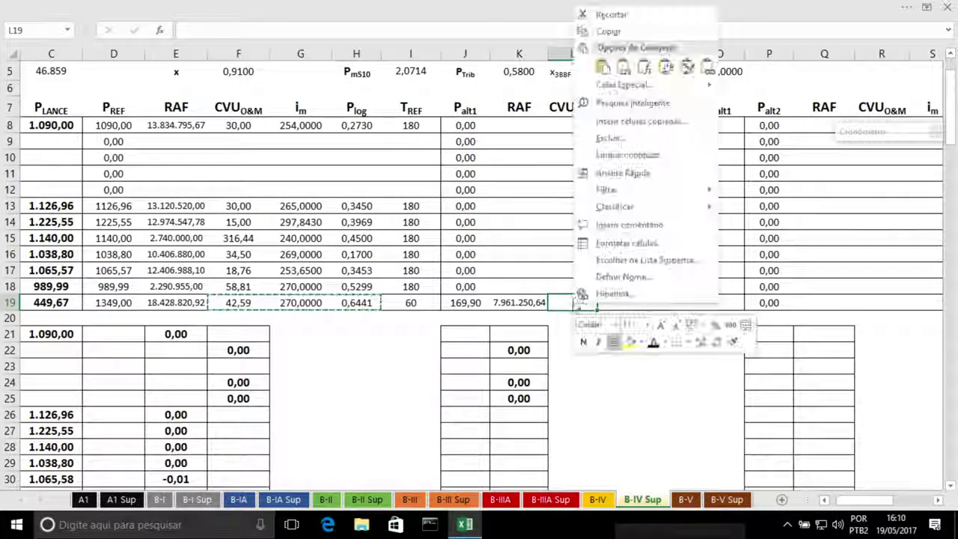
pyautogui.click(603, 67)
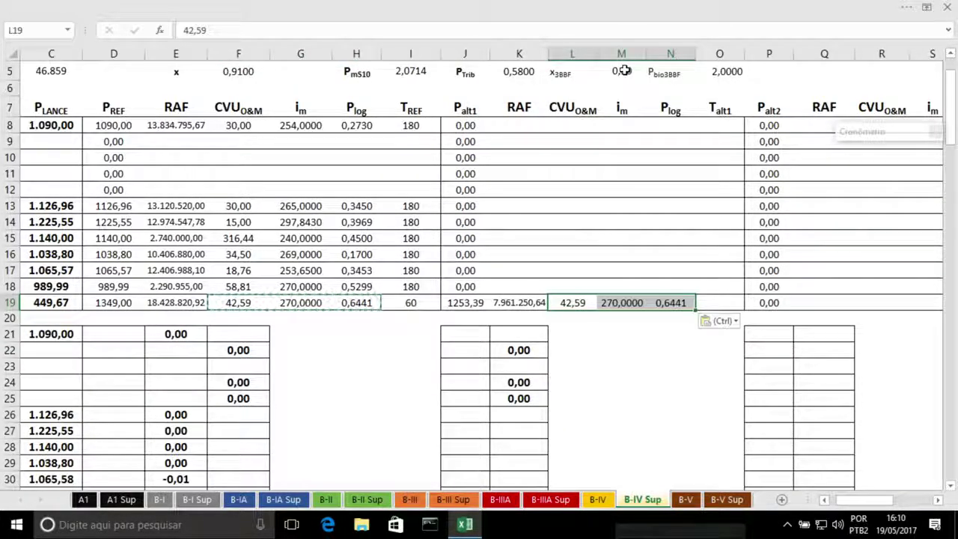
# Enter 7961250,64 as Brasil Bio Fuels' second alternative RAF in Q19
pyautogui.click(813, 301)
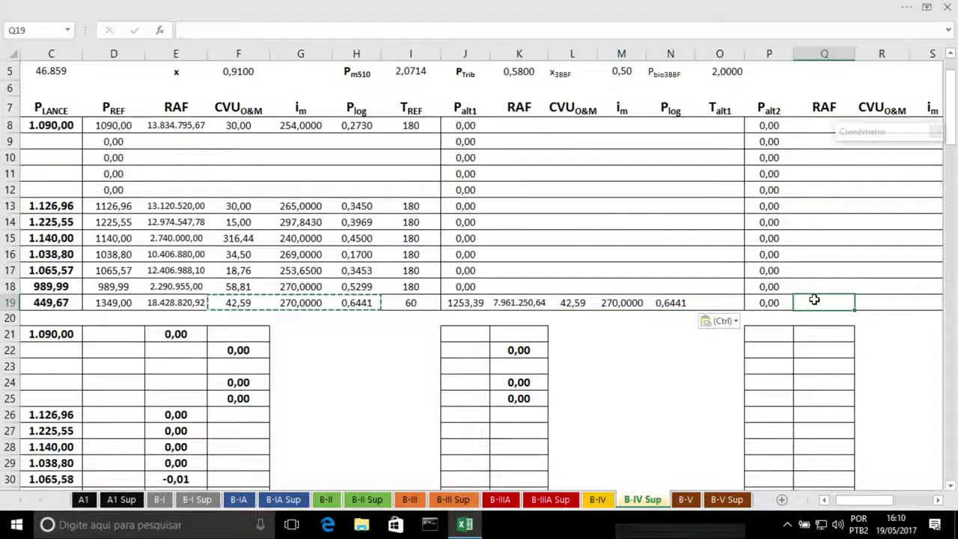
pyautogui.hscroll(3, 871, 432)
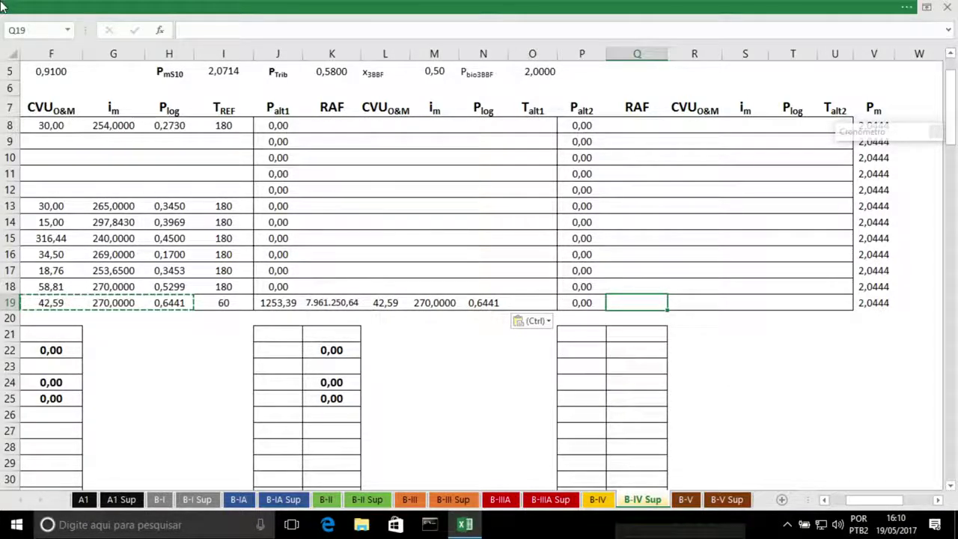
pyautogui.write('7')
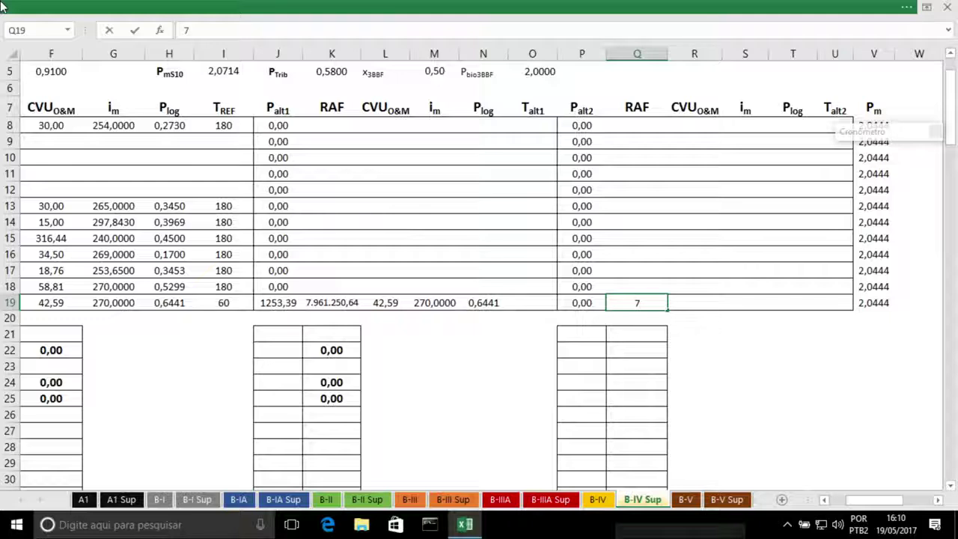
pyautogui.write('961')
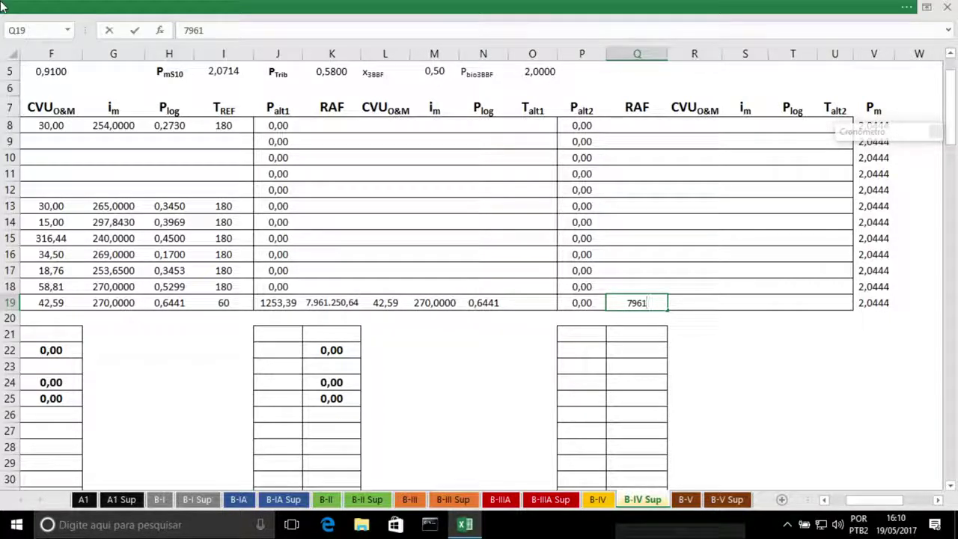
pyautogui.write('250')
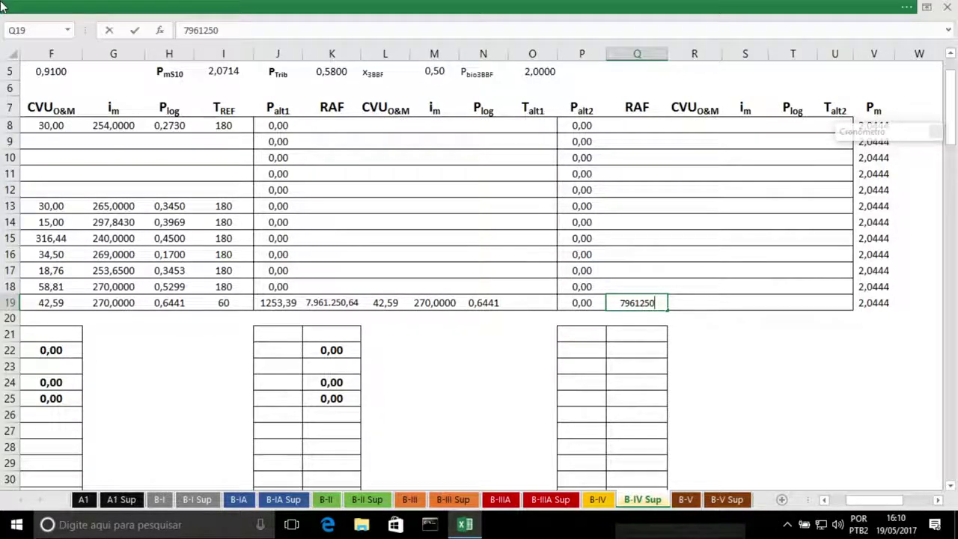
pyautogui.write(',64')
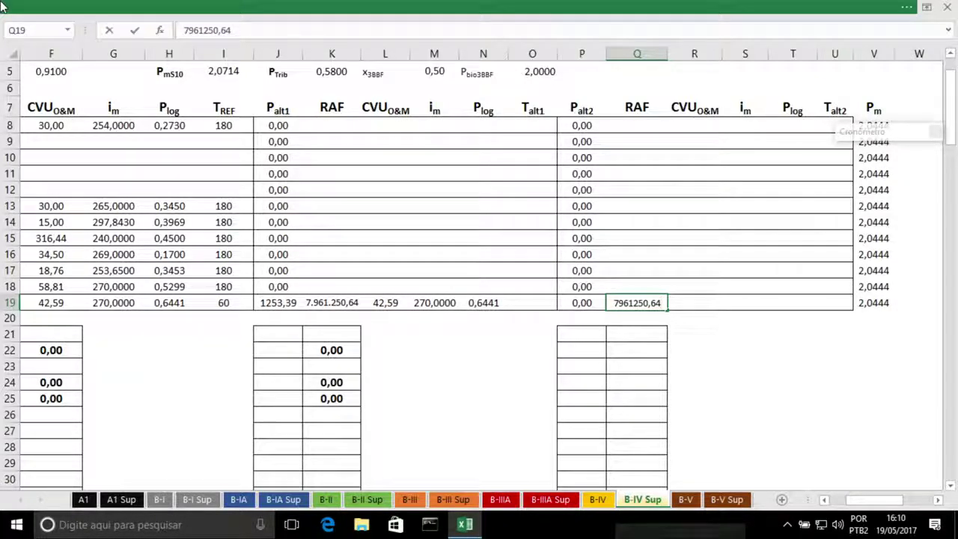
pyautogui.press('Return')
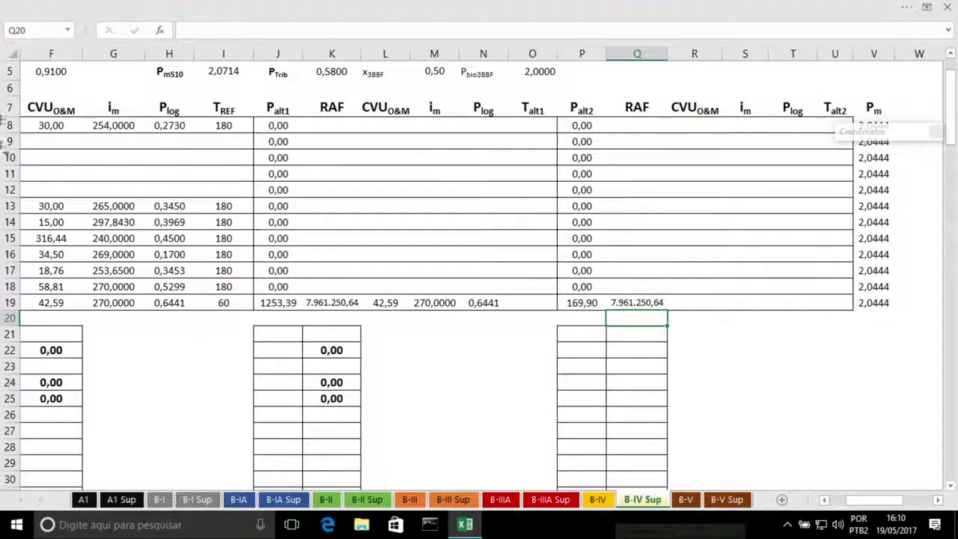
# Copy the first alternative's CVU O&M, i m and P log from L19:N19 into R19:T19
pyautogui.moveTo(389, 303); pyautogui.dragTo(477, 303)
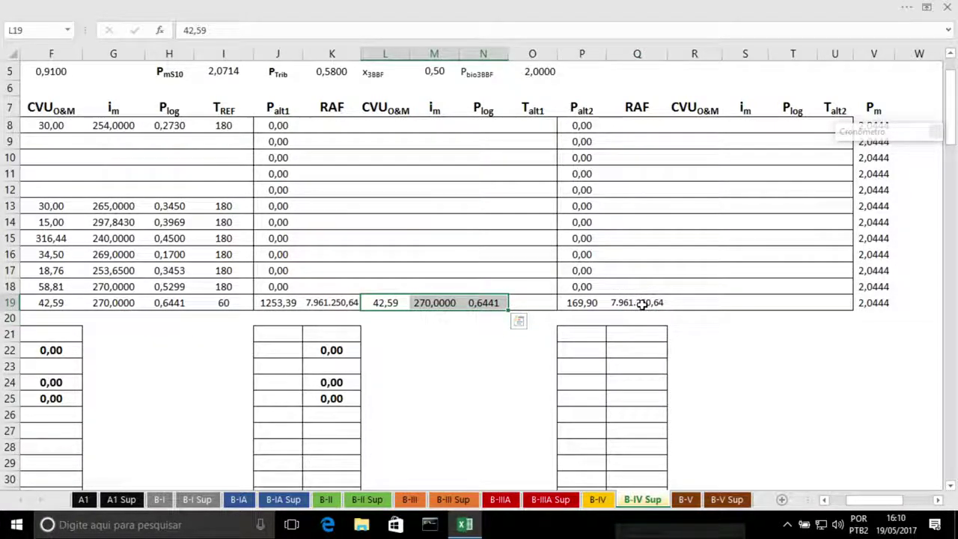
pyautogui.hotkey('ctrl', 'c')
pyautogui.click(686, 302)
pyautogui.hotkey('ctrl', 'v')
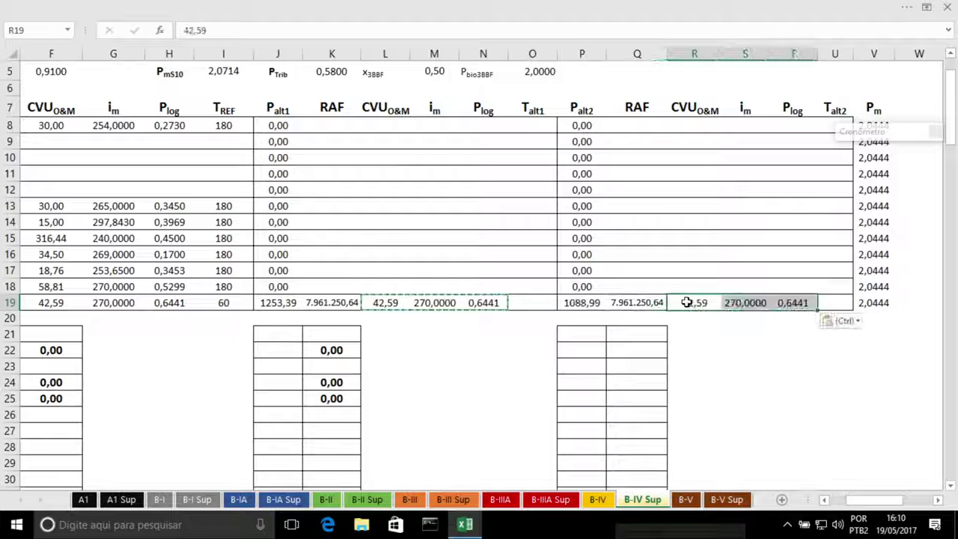
# Set Brasil Bio Fuels' T alt1 to 60 in O19
pyautogui.click(530, 302)
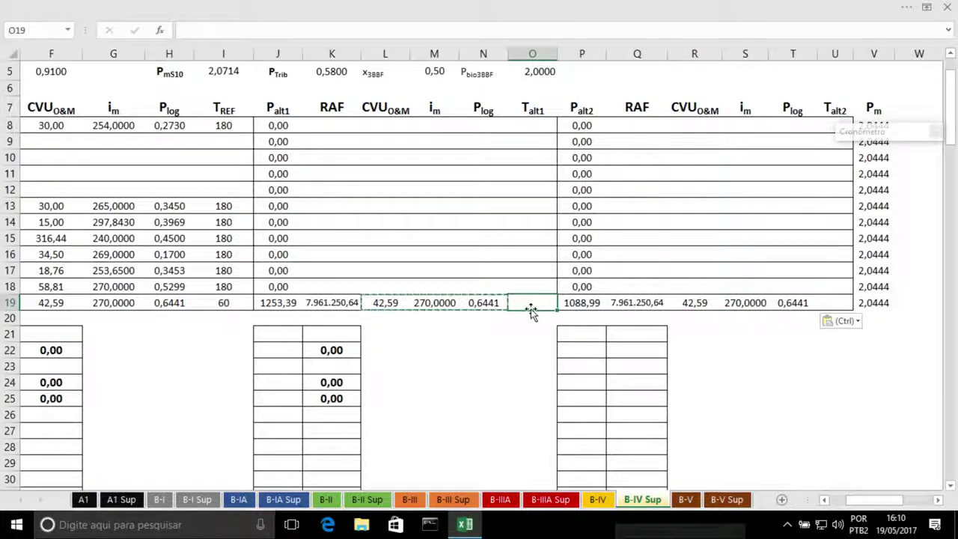
pyautogui.write('60')
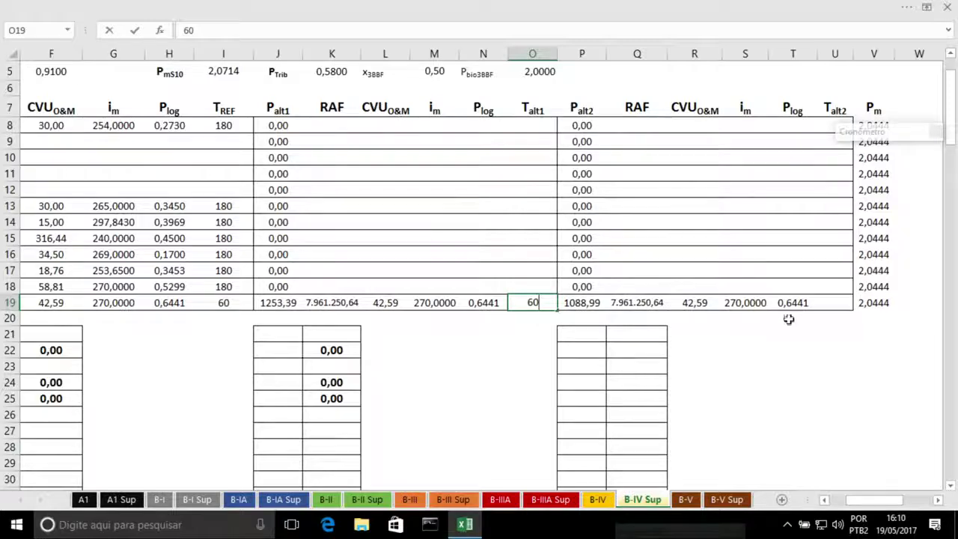
pyautogui.click(787, 320)
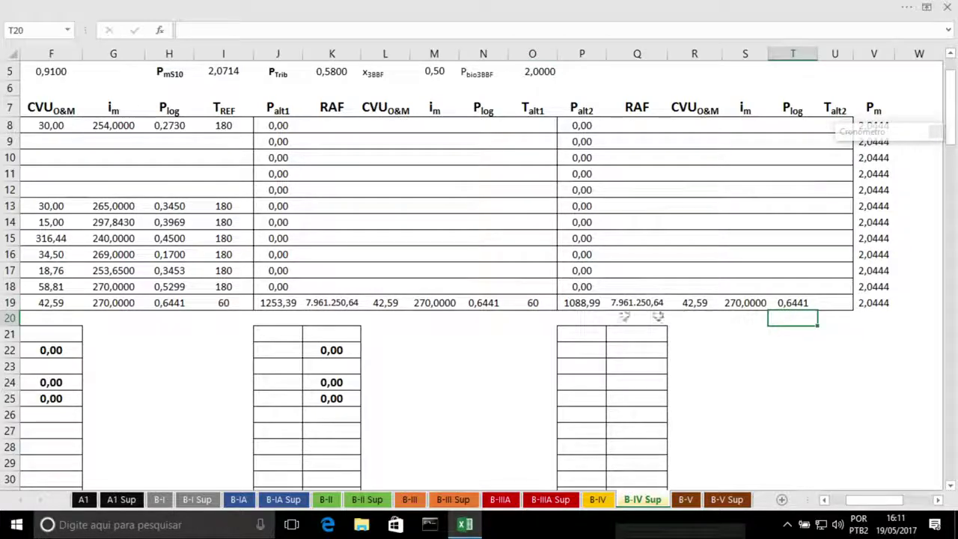
# Inspect the P alt1 and P alt2 formulas in J19 and P19 without changing them
pyautogui.click(267, 302)
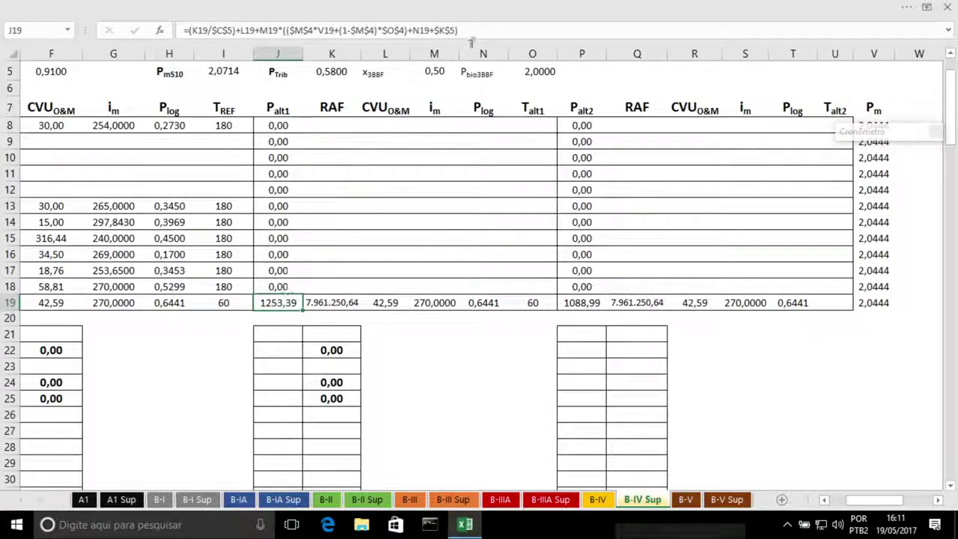
pyautogui.click(496, 30)
pyautogui.moveTo(952, 123); pyautogui.dragTo(952, 113)
pyautogui.press('Return')
pyautogui.click(561, 352)
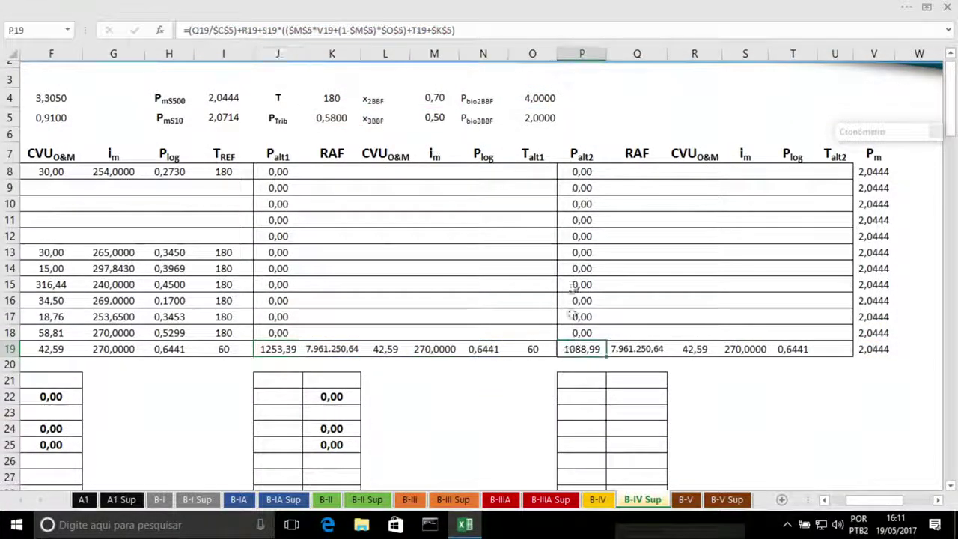
pyautogui.click(585, 36)
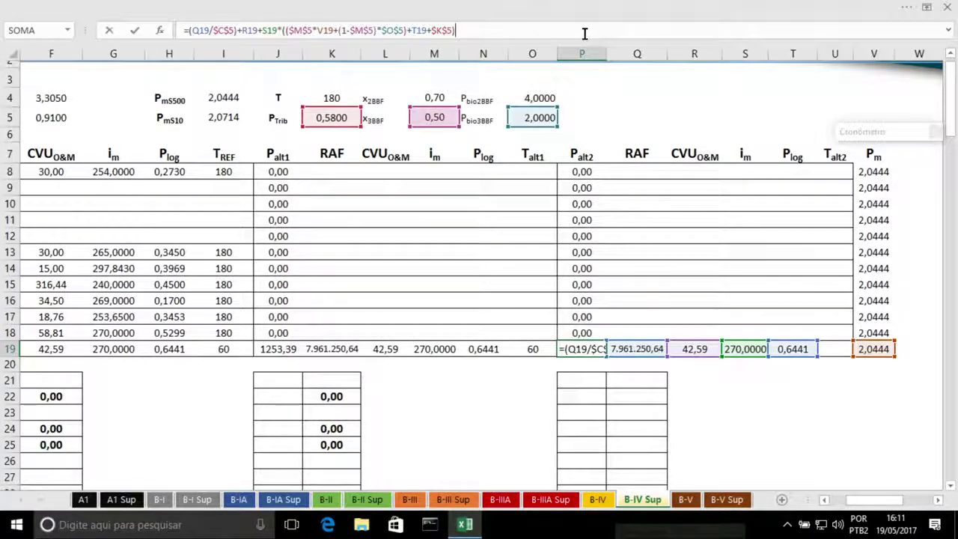
pyautogui.press('Escape')
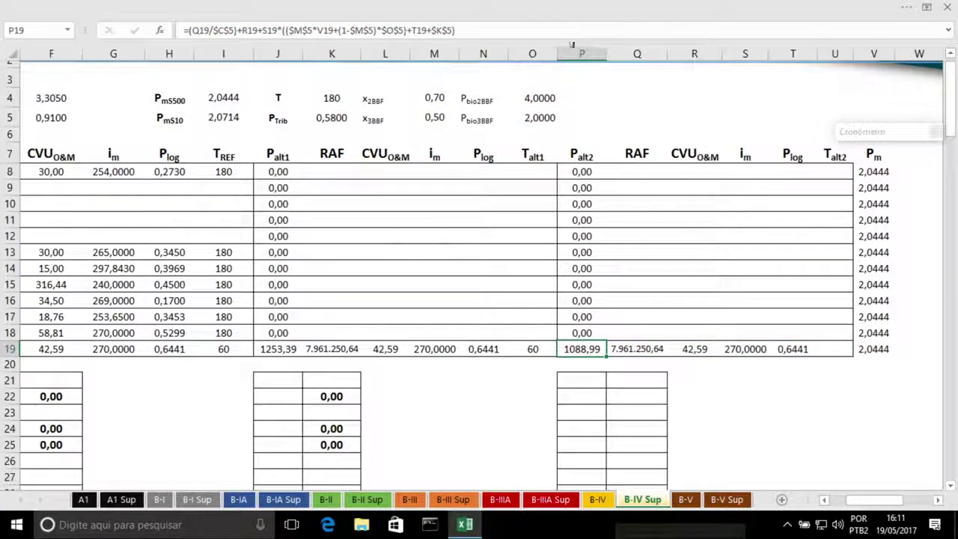
# Examine the price parameters in row 4 from P bio2BBF in O4 back to P bio in E4
pyautogui.click(536, 103)
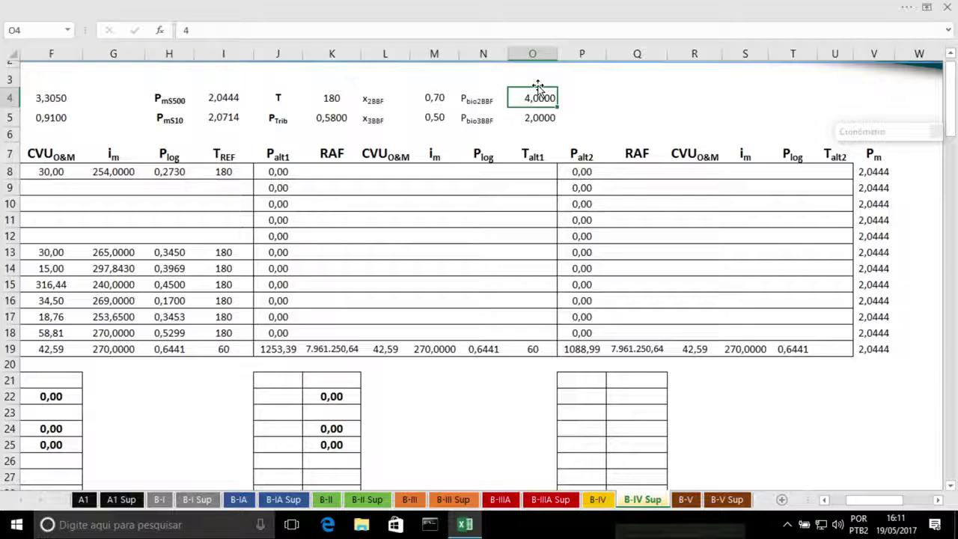
pyautogui.press('Left')
pyautogui.press('Left')
pyautogui.press('Left')
pyautogui.press('Left')
pyautogui.press('Left')
pyautogui.press('Left')
pyautogui.press('Left')
pyautogui.press('Left')
pyautogui.press('Left')
pyautogui.press('Left')
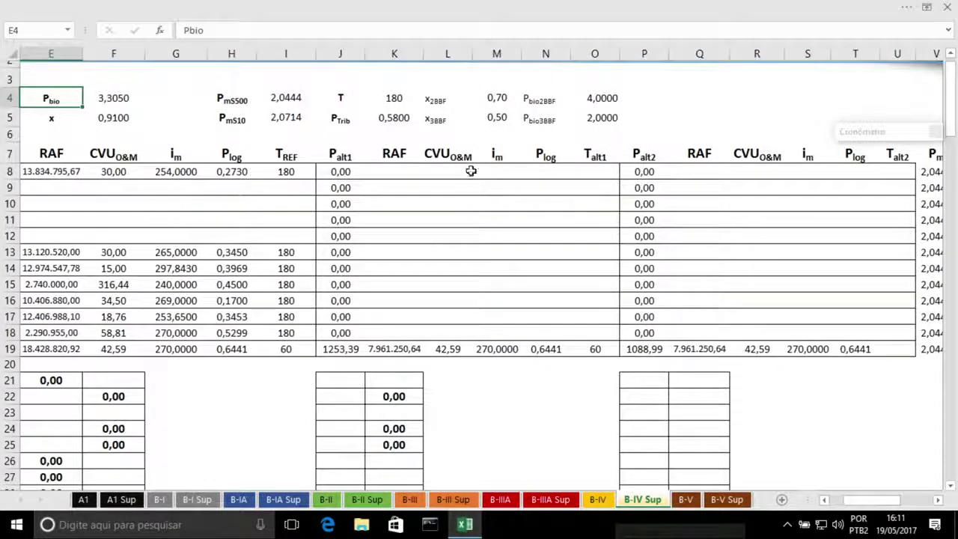
# Try 60 as Brasil Bio Fuels' T alt2 in U19 and clear the entry again
pyautogui.click(891, 344)
pyautogui.write('60')
pyautogui.press('Return')
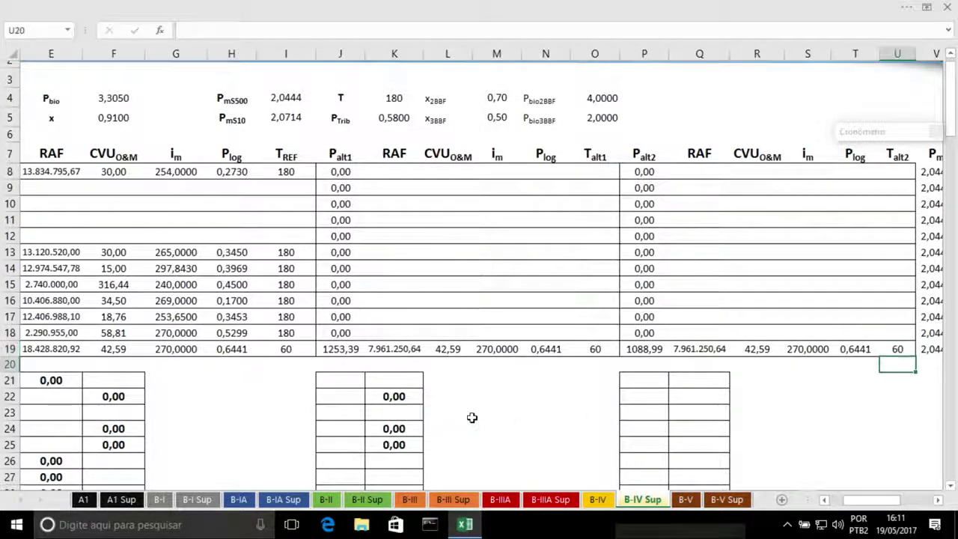
pyautogui.click(877, 348)
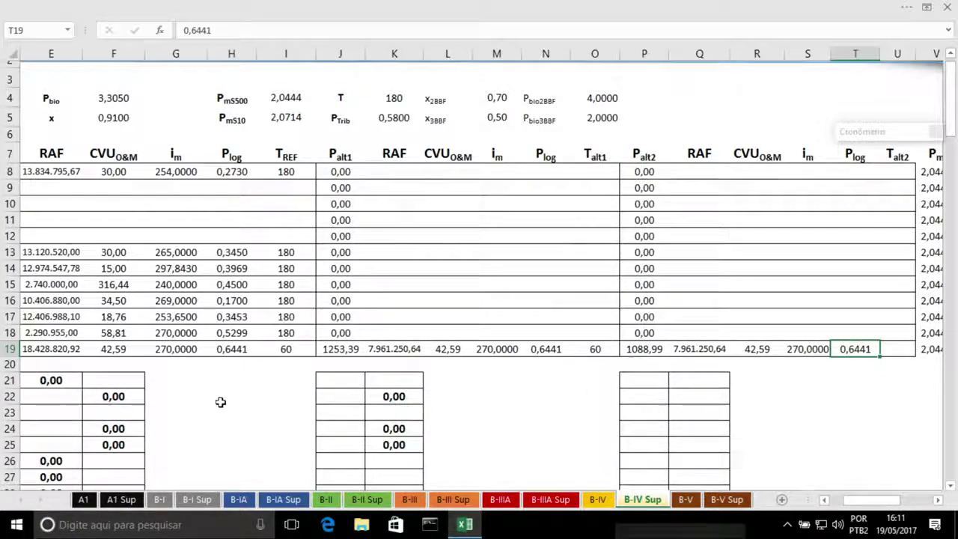
# Inspect Brasil Bio Fuels' P REF formula in D19 and the P bio2BBF parameter in O4
pyautogui.press('Left')
pyautogui.click(104, 349)
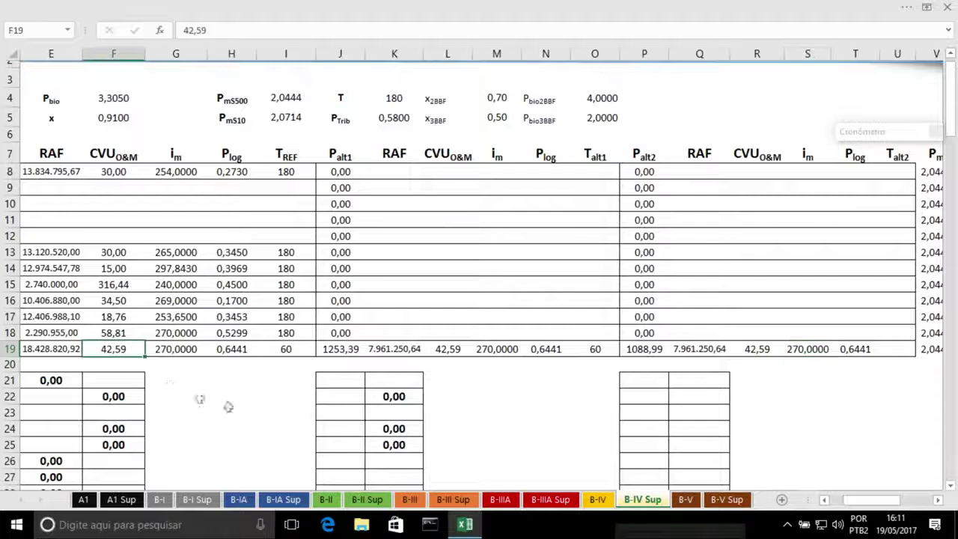
pyautogui.press('Left')
pyautogui.press('Left')
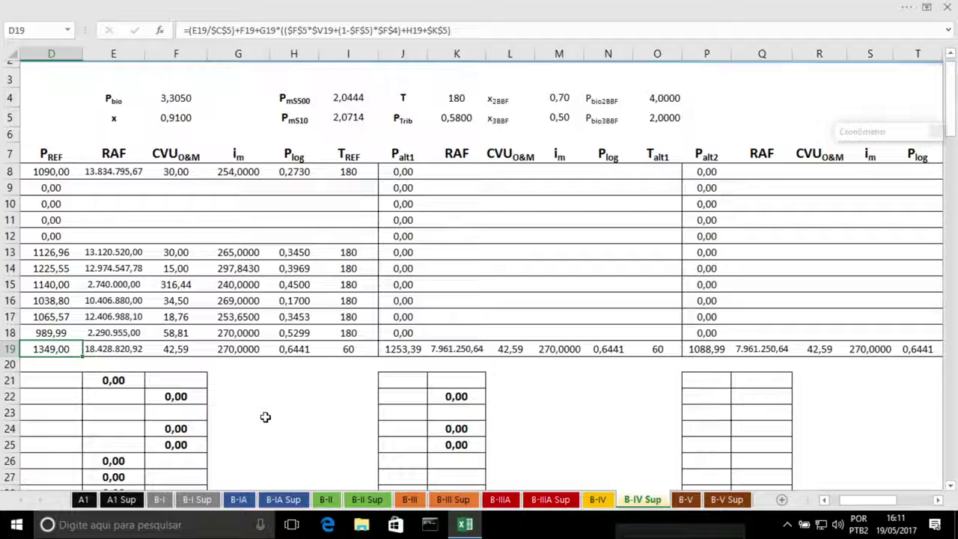
pyautogui.click(647, 98)
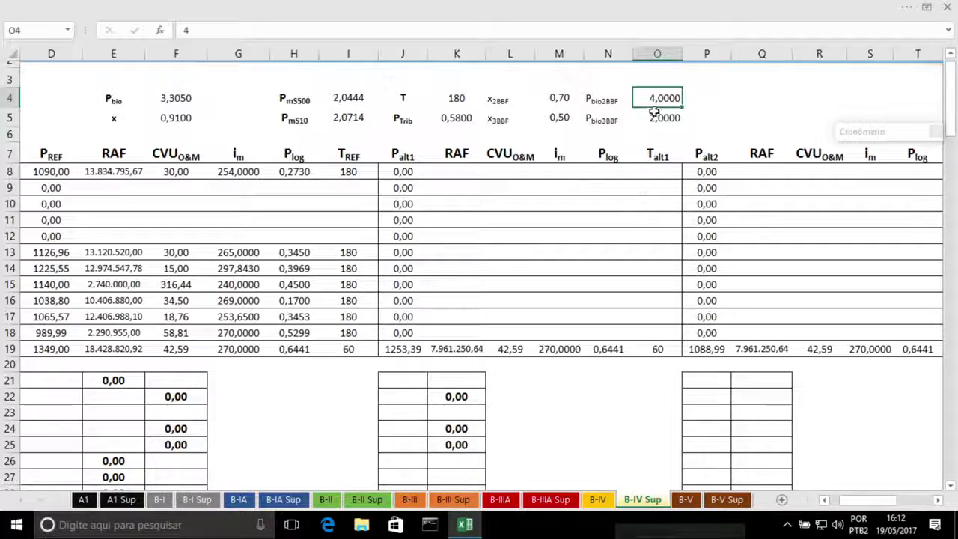
# Set the price parameters P bio2BBF in O4 to 1,0137 and P bio3BBF in O5 to 1,0066
pyautogui.moveTo(654, 97); pyautogui.dragTo(655, 122)
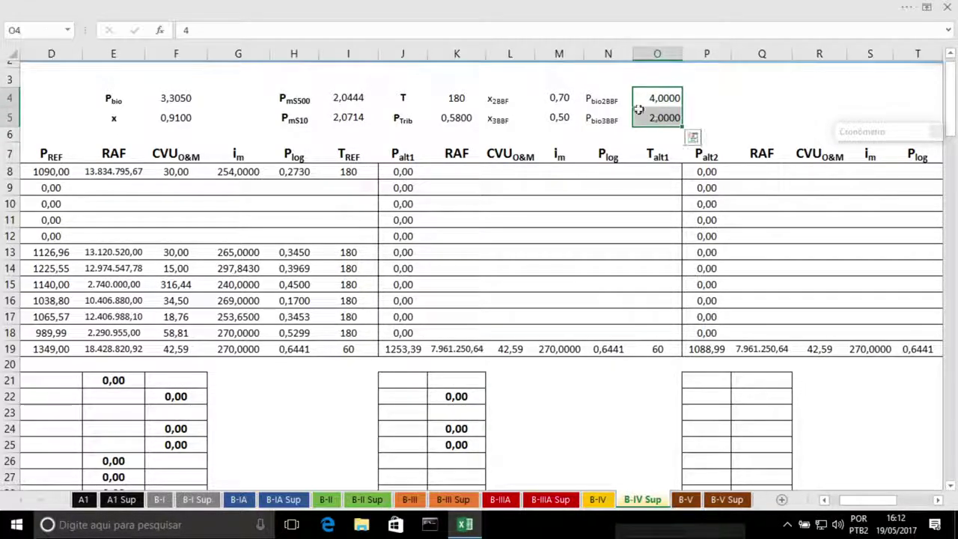
pyautogui.moveTo(552, 97); pyautogui.dragTo(554, 116)
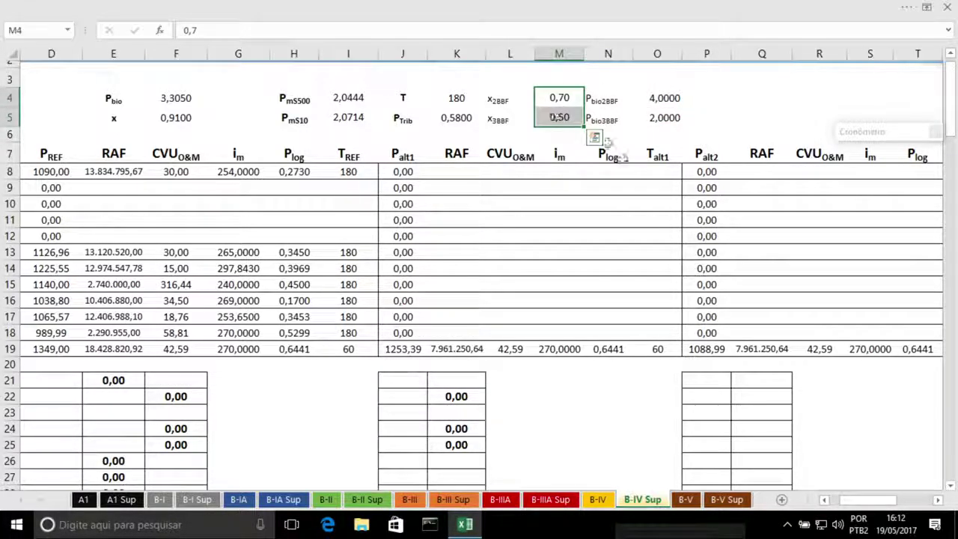
pyautogui.click(654, 333)
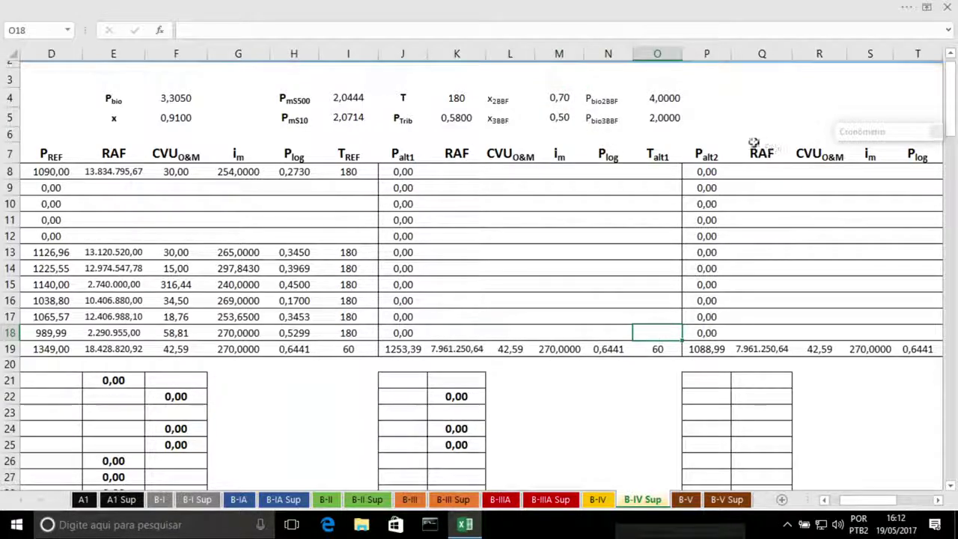
pyautogui.click(655, 100)
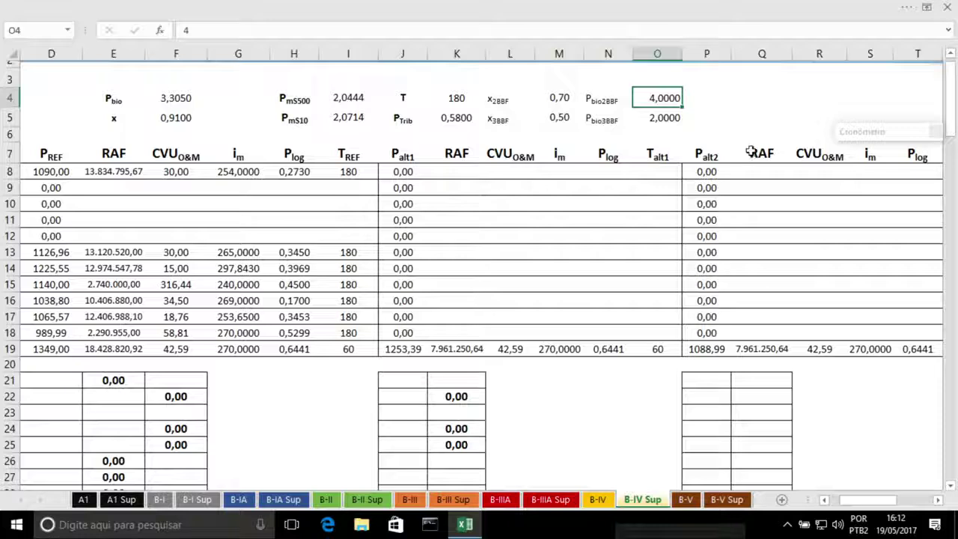
pyautogui.write('1.0137')
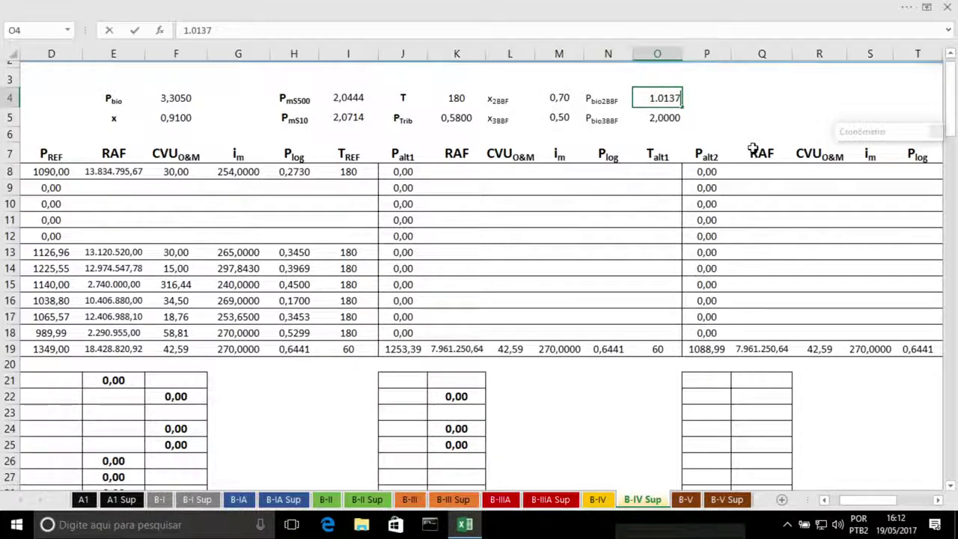
pyautogui.press('Return')
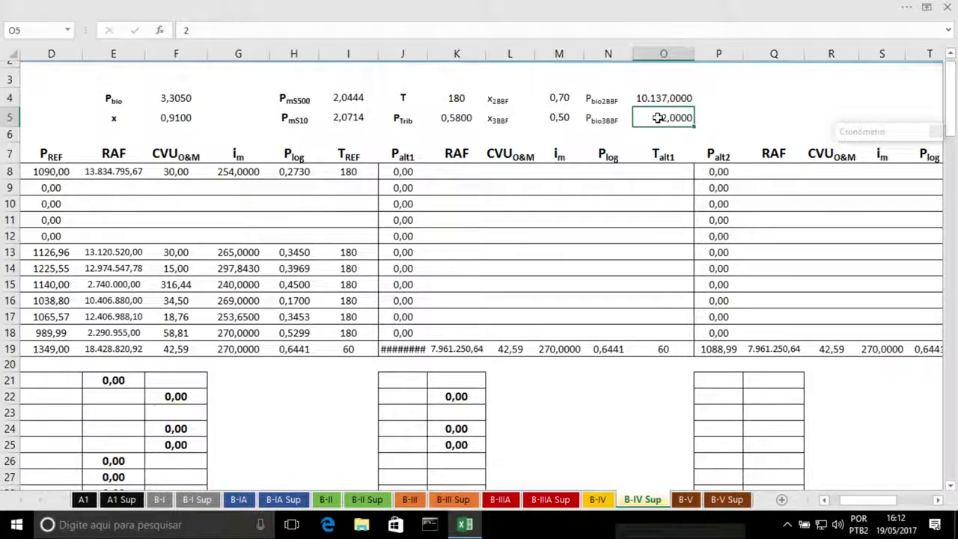
pyautogui.click(650, 98)
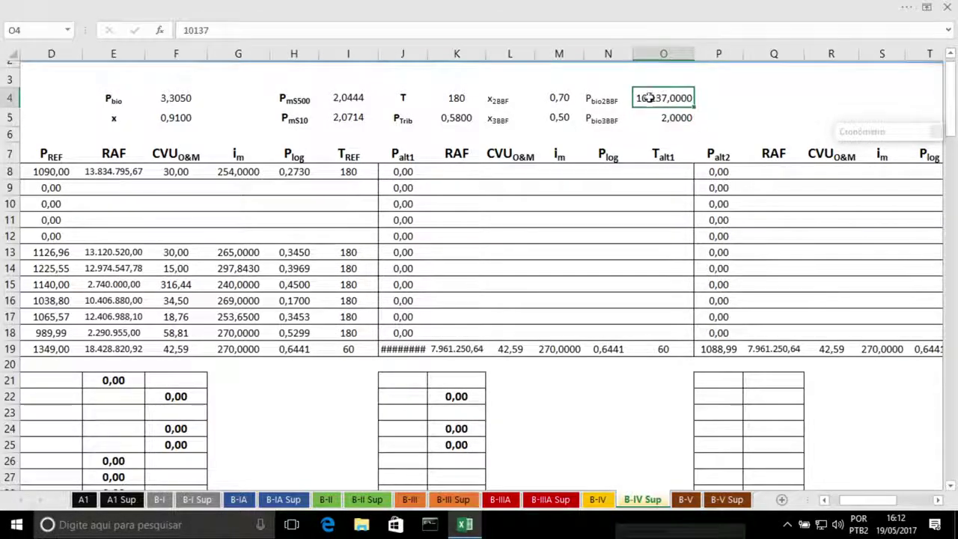
pyautogui.click(188, 30)
pyautogui.write(',0137')
pyautogui.press('Return')
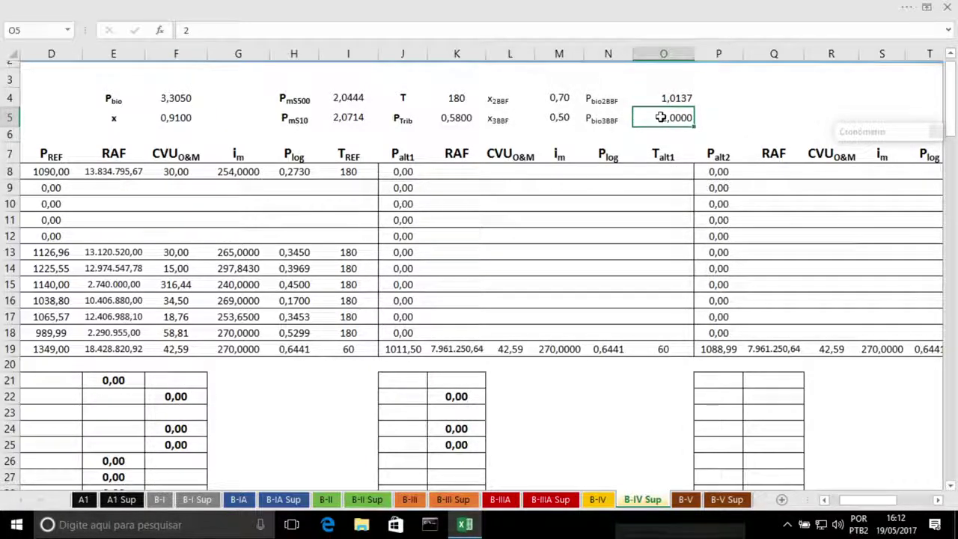
pyautogui.write('1,0066')
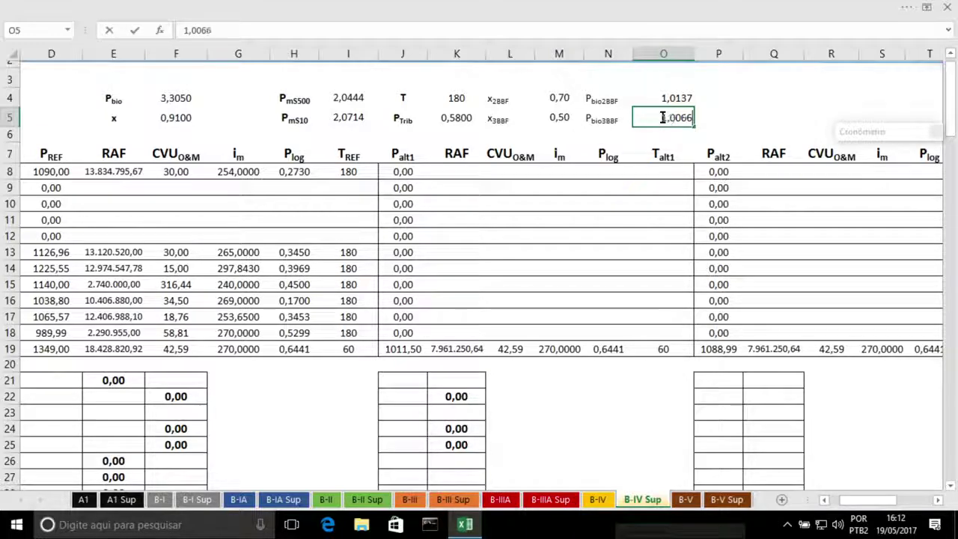
pyautogui.press('Return')
# Enter 60 as Brasil Bio Fuels' T alt2 in U19 and review its price checks in row 32
pyautogui.moveTo(881, 380); pyautogui.dragTo(789, 361)
pyautogui.click(783, 349)
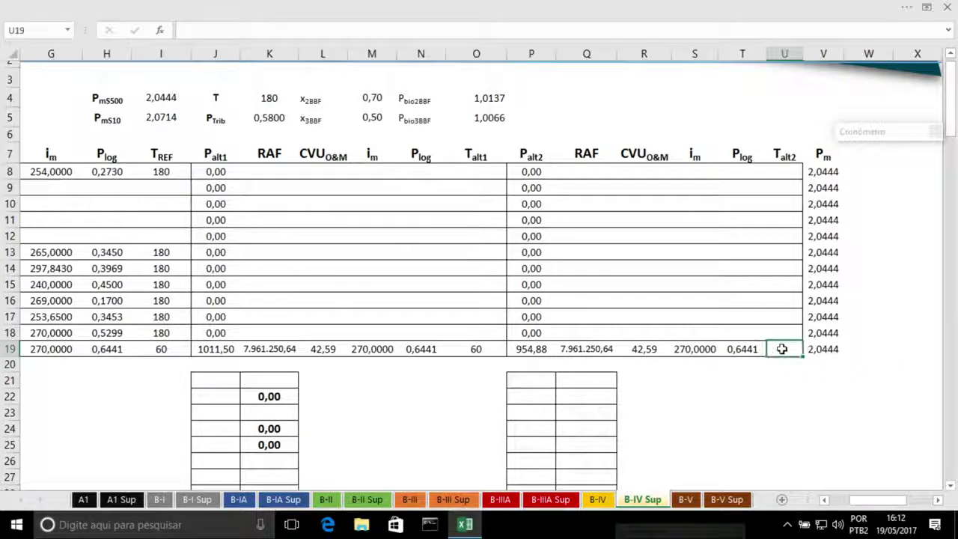
pyautogui.write('60')
pyautogui.press('Return')
pyautogui.moveTo(753, 410); pyautogui.dragTo(335, 376)
pyautogui.scroll(-2, 336, 377)
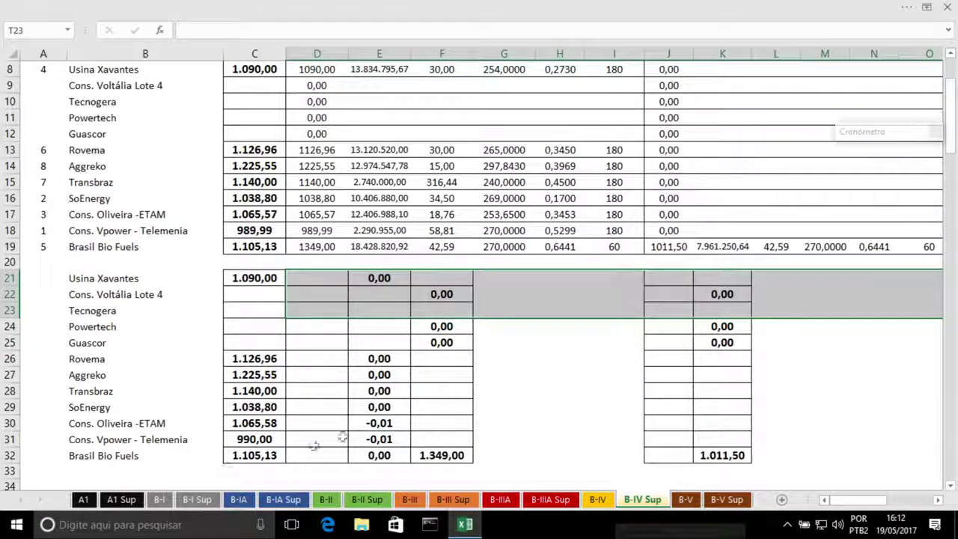
pyautogui.click(494, 406)
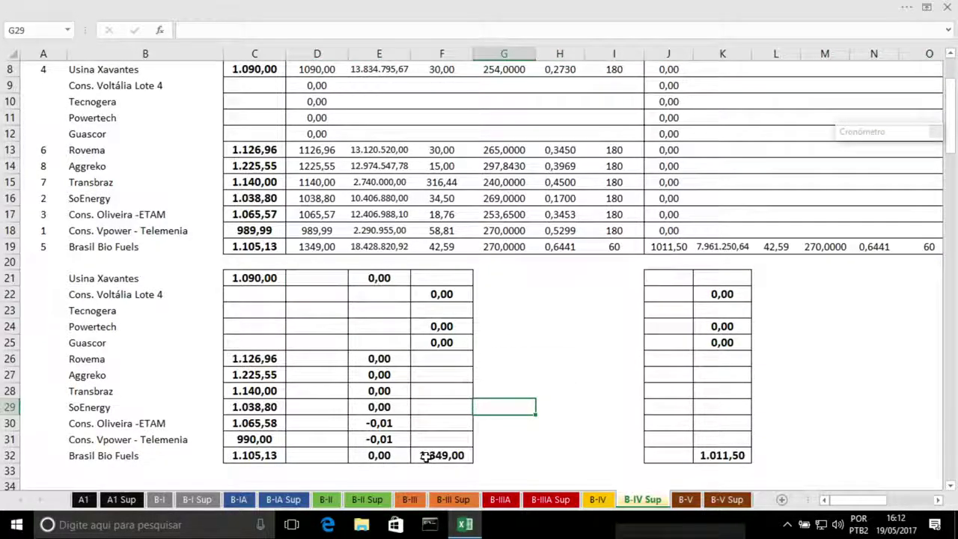
pyautogui.click(423, 456)
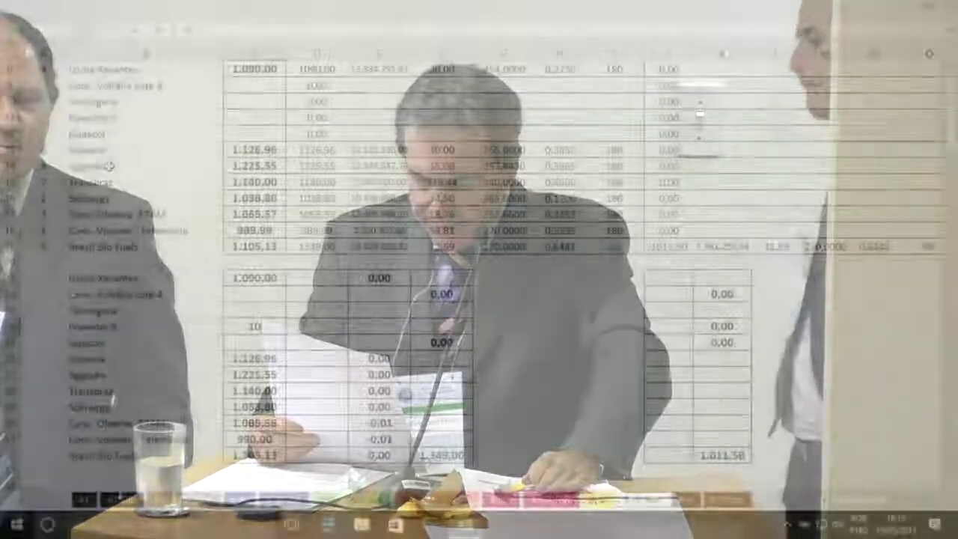
# Enter 1084,70 as Powertech's announced price in C24 of the comparison table
pyautogui.write('84')
pyautogui.write(',70')
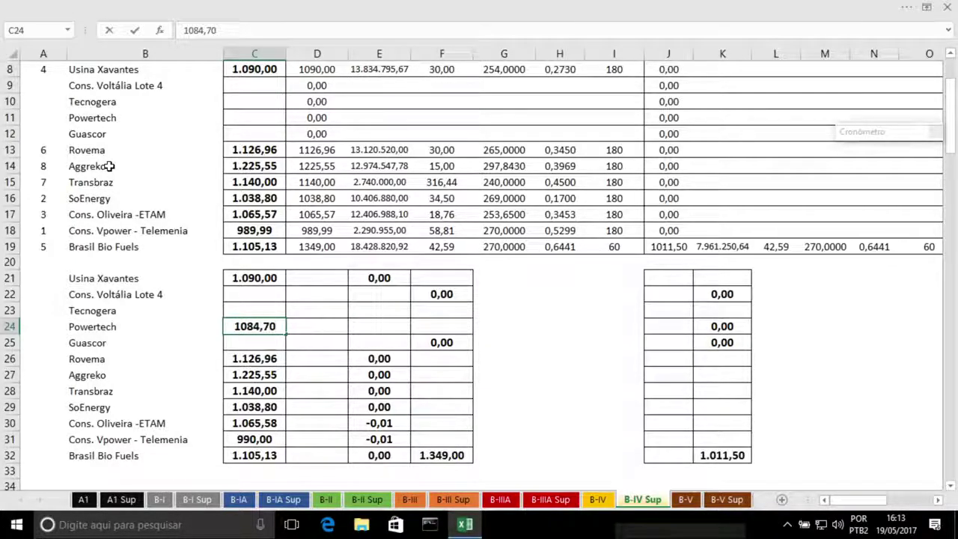
pyautogui.press('Return')
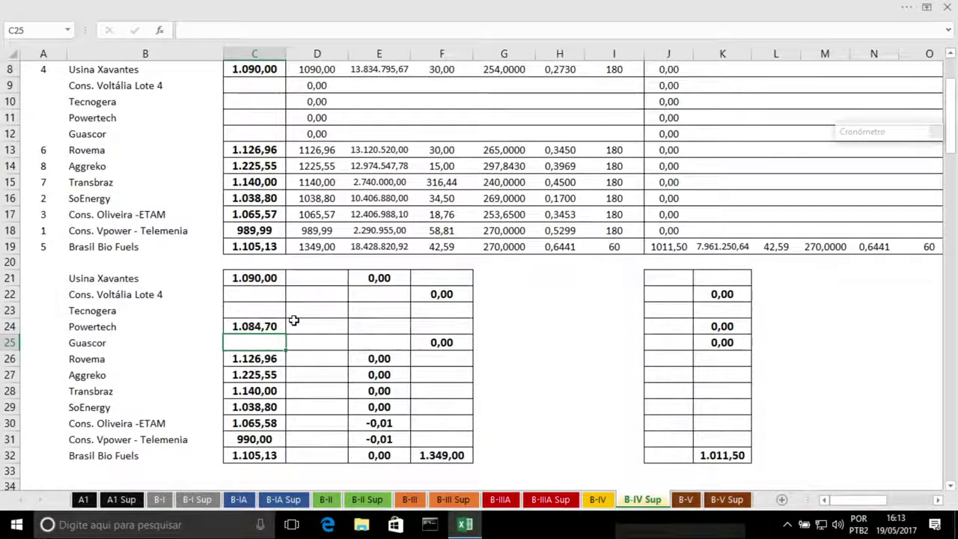
# Fill in Powertech's reference project in row 11 with RAF 8303108,34 and CVU O&M 29,52
pyautogui.click(373, 113)
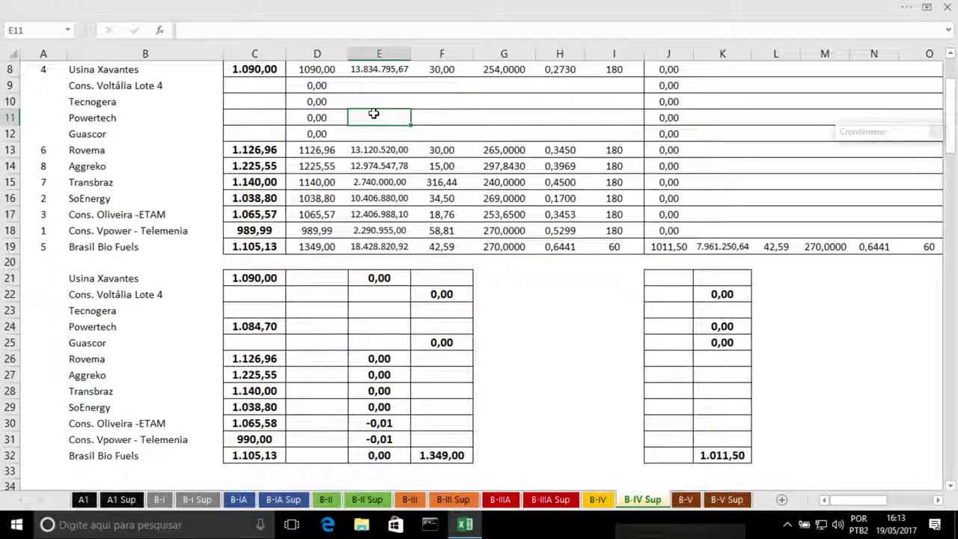
pyautogui.write('8303108,34')
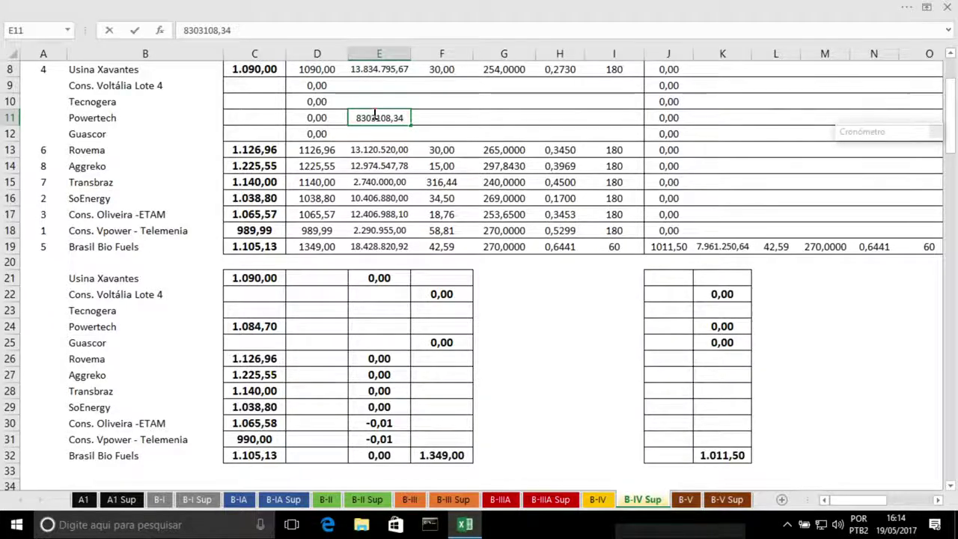
pyautogui.press('Return')
pyautogui.click(373, 114)
pyautogui.press('Right')
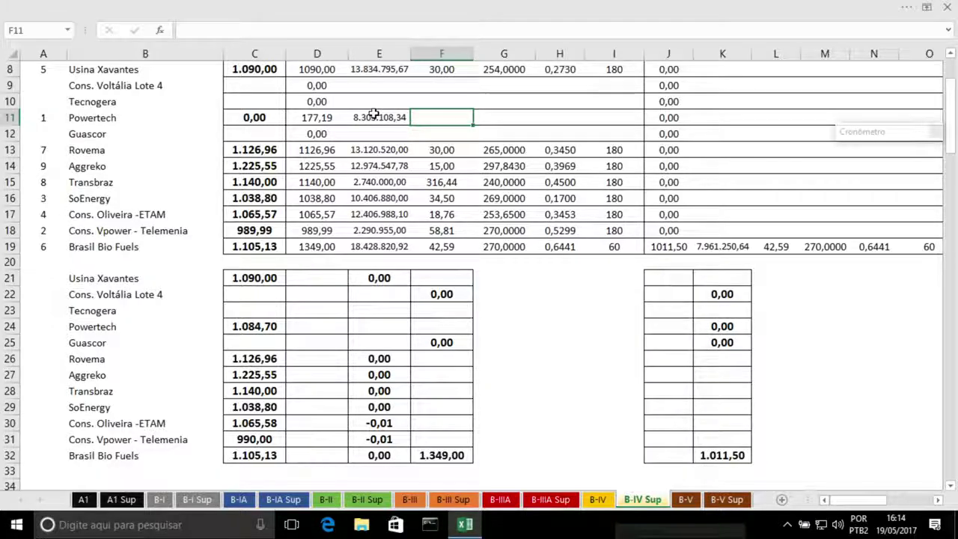
pyautogui.write('2')
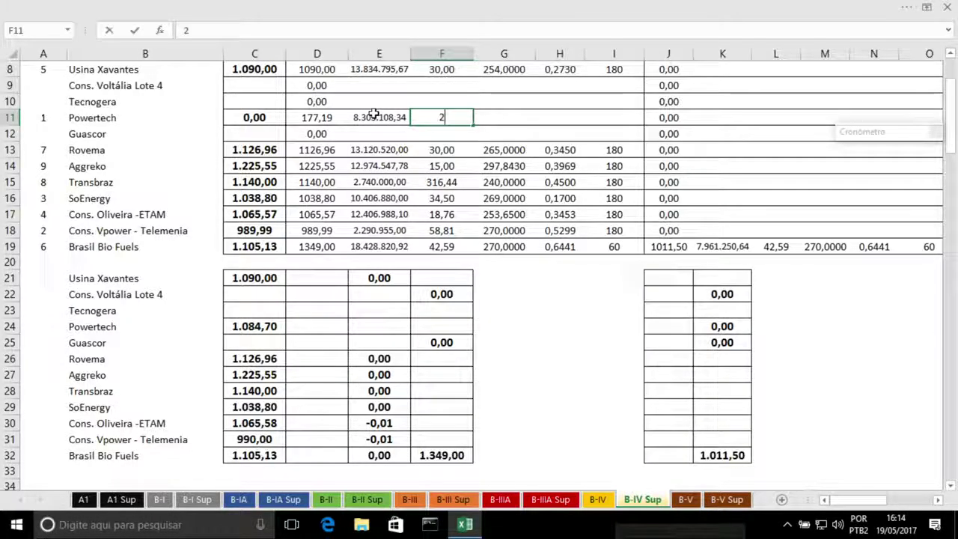
pyautogui.write('9,52')
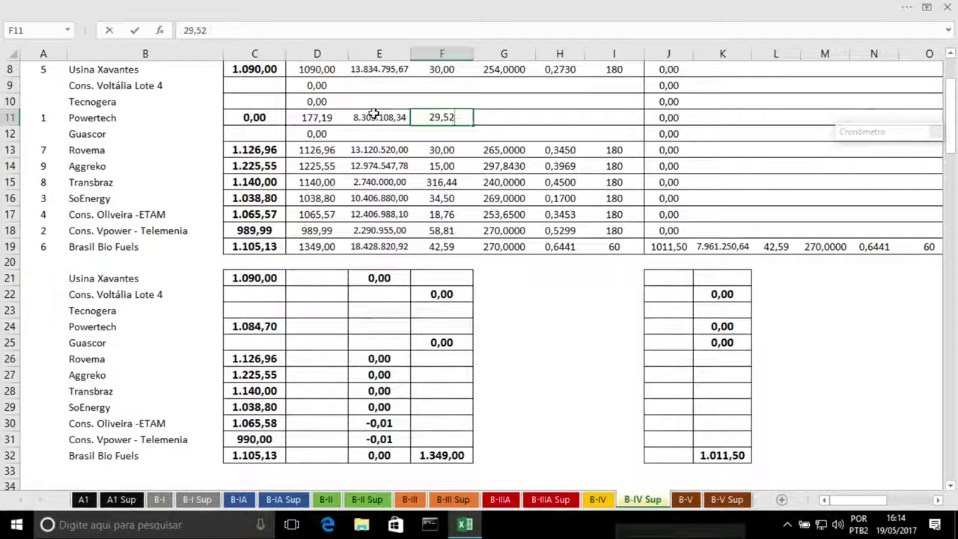
pyautogui.press('Tab')
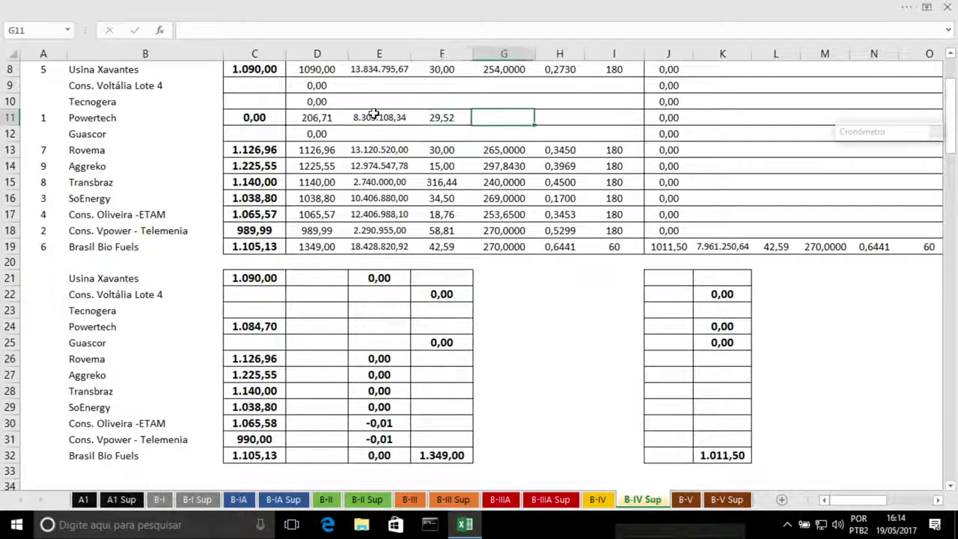
# Enter 282,3216 as Powertech's i m value in G11
pyautogui.press('Up')
pyautogui.press('Up')
pyautogui.press('Up')
pyautogui.press('Up')
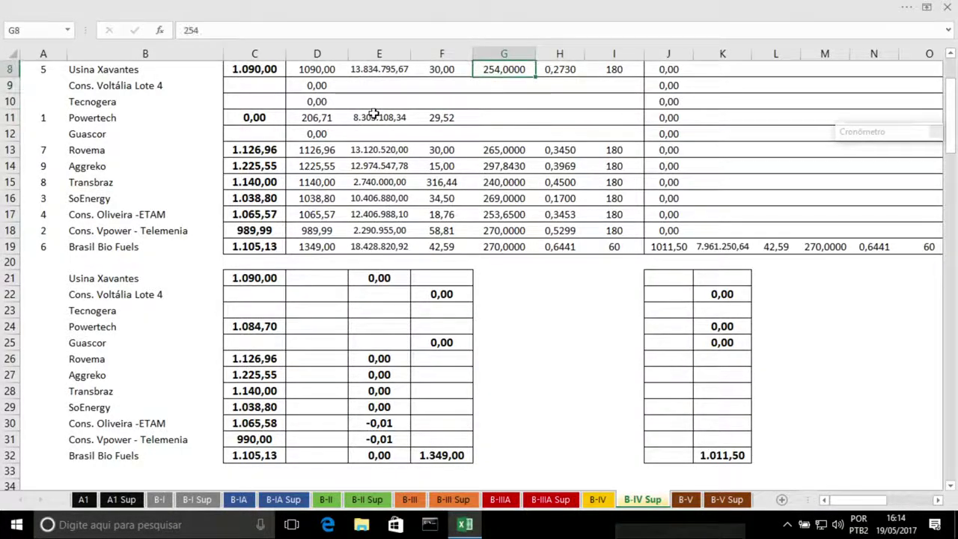
pyautogui.press('Down')
pyautogui.press('Down')
pyautogui.press('Down')
pyautogui.write('282,3216')
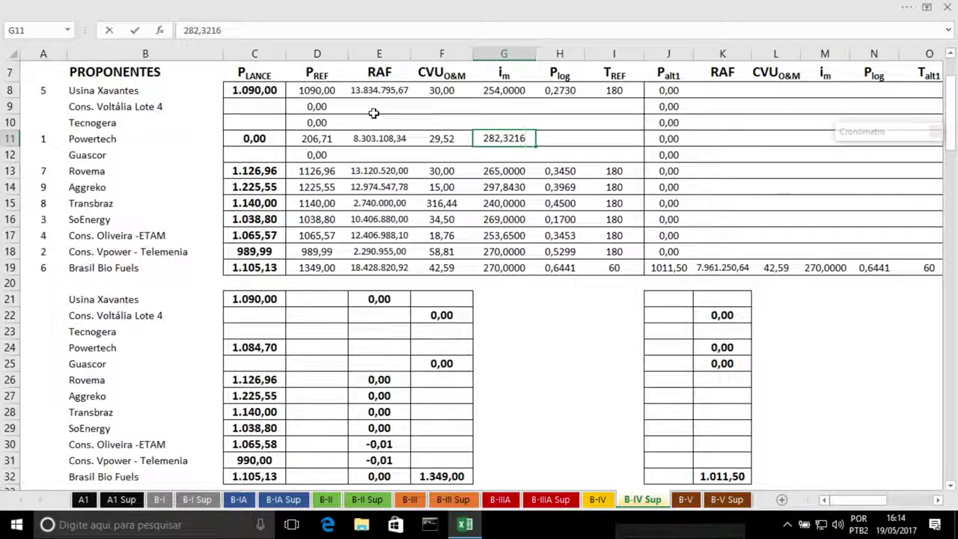
pyautogui.press('Tab')
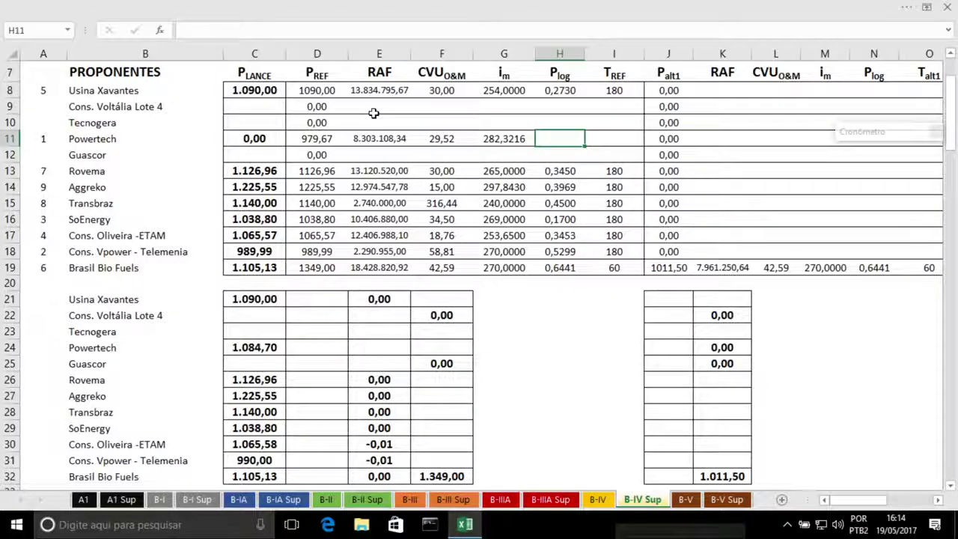
# Complete Powertech's reference project with P log 0,3720 in H11 and T REF 180 in I11
pyautogui.write('0,3720')
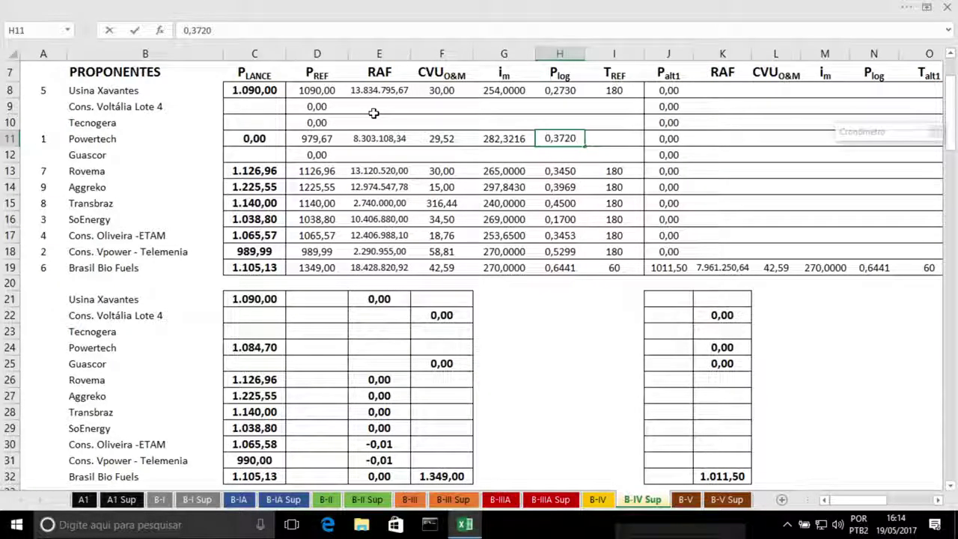
pyautogui.press('Return')
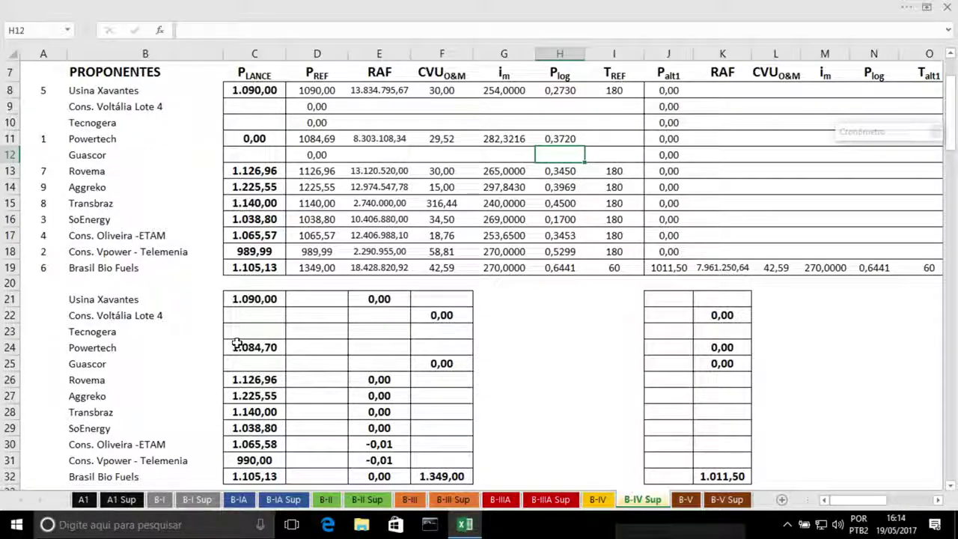
pyautogui.click(618, 136)
pyautogui.write('180')
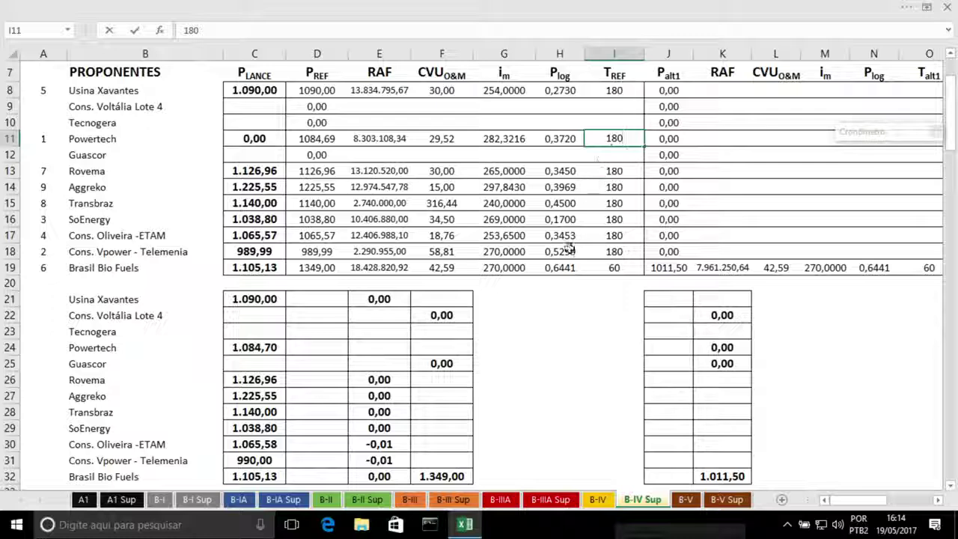
pyautogui.press('Return')
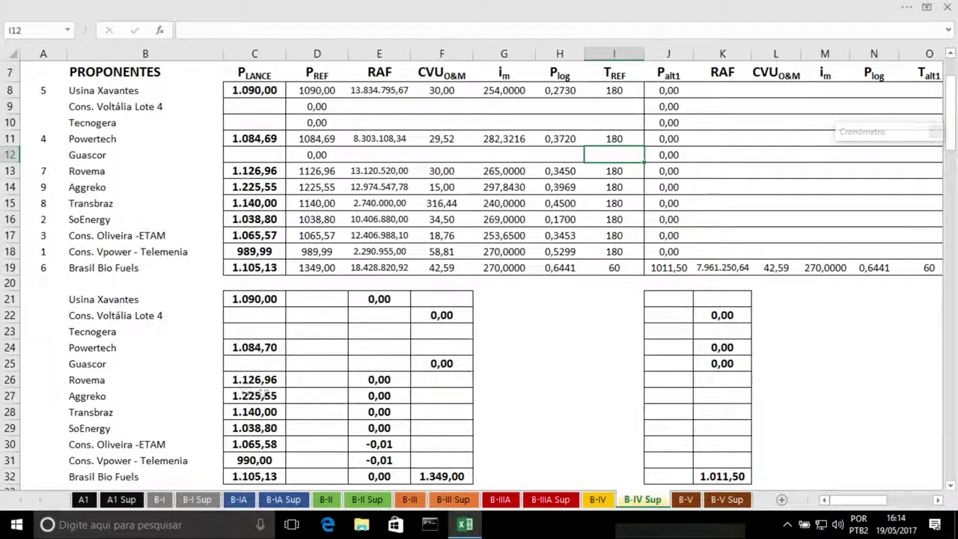
# Set the font colour of Powertech's price difference in E24 to black and clear the contents of K24
pyautogui.click(367, 348)
pyautogui.click(229, 9)
pyautogui.click(218, 82)
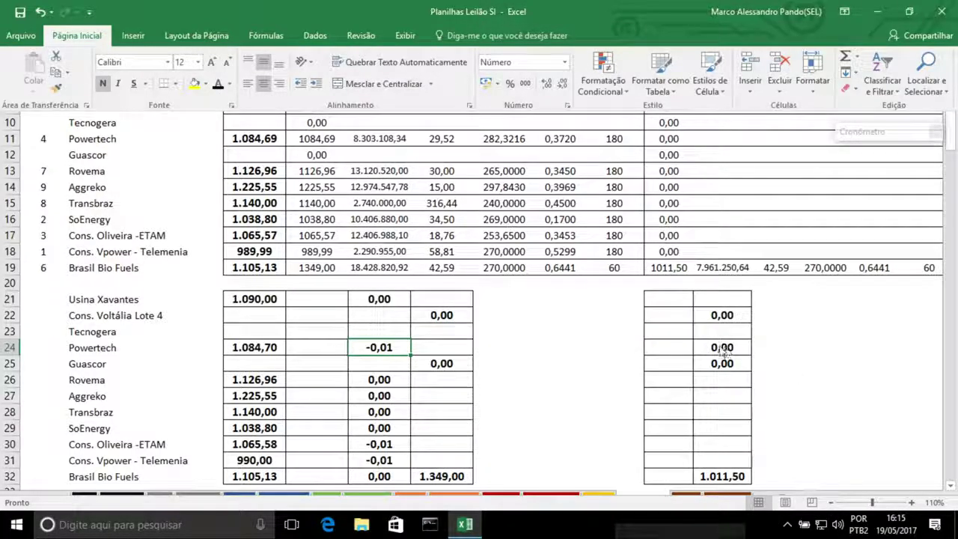
pyautogui.click(699, 349)
pyautogui.press('Delete')
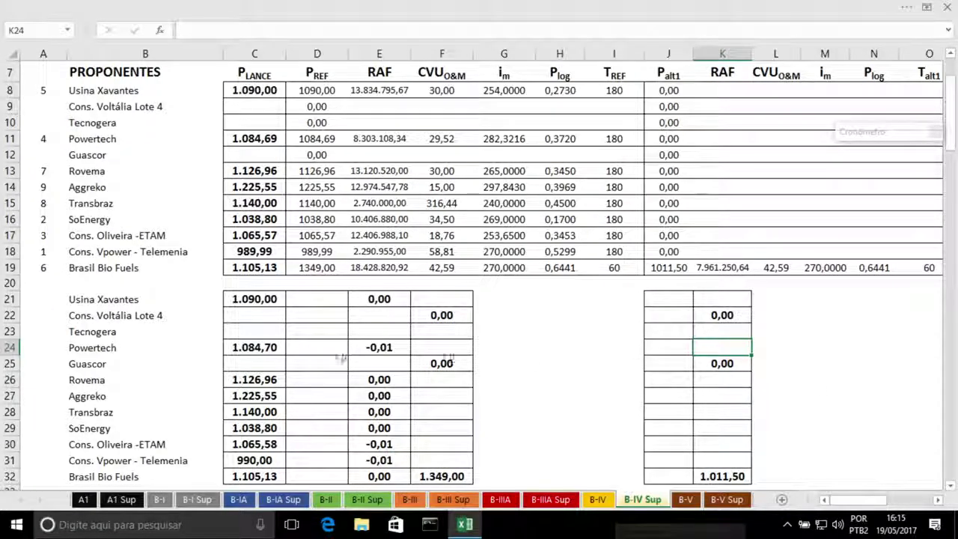
# Check the bidder ranking on the B-IV sheet and return to Cons. Voltália's announced price cell C22 on B-IV Sup
pyautogui.click(598, 499)
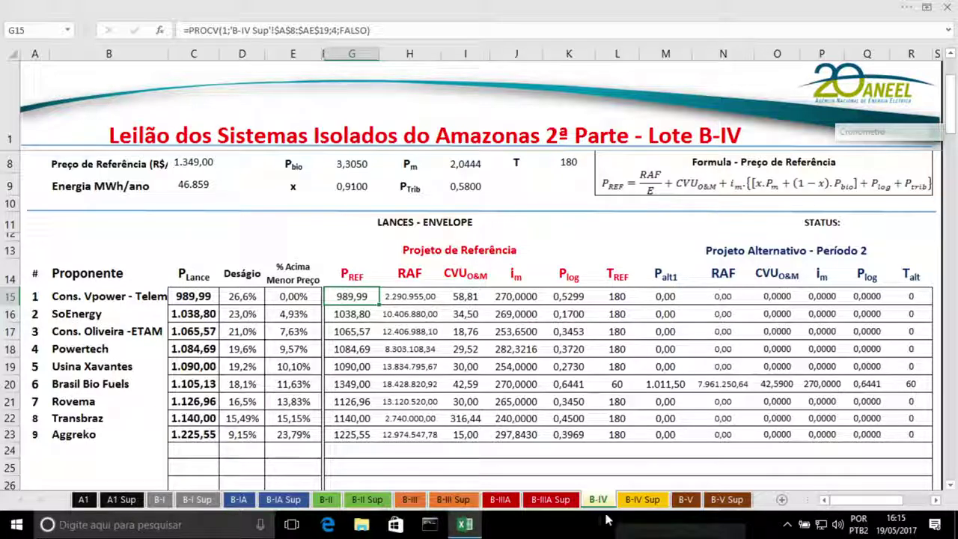
pyautogui.click(627, 502)
pyautogui.click(134, 225)
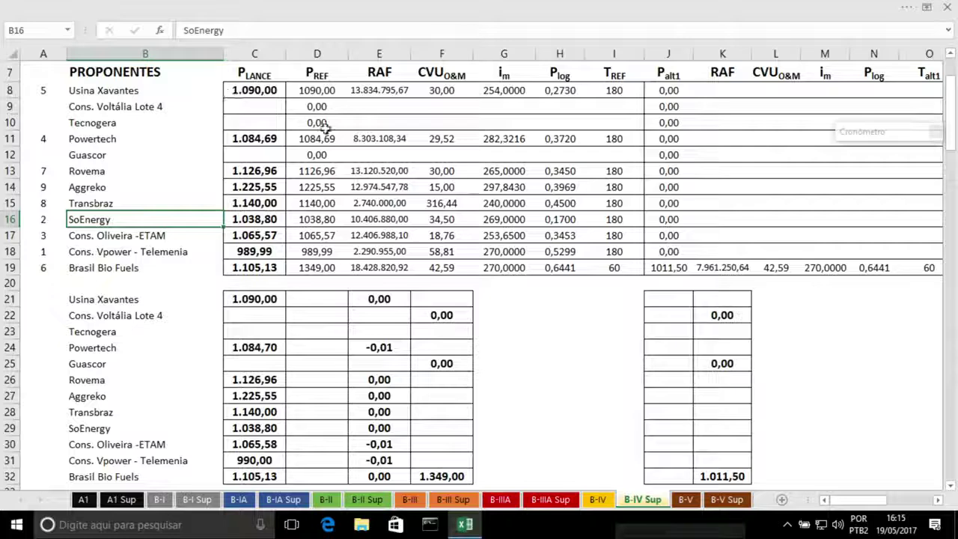
pyautogui.click(351, 98)
pyautogui.moveTo(351, 98); pyautogui.dragTo(359, 105)
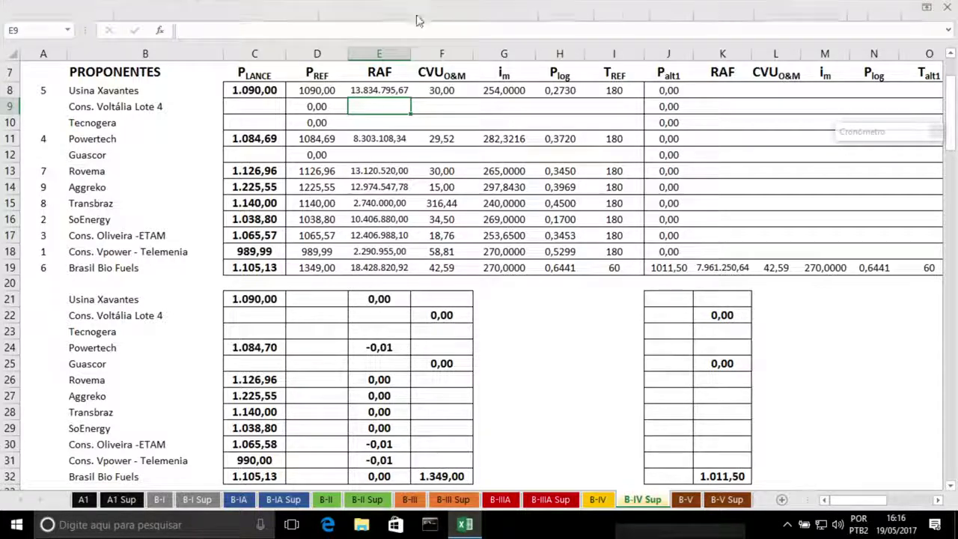
pyautogui.click(142, 461)
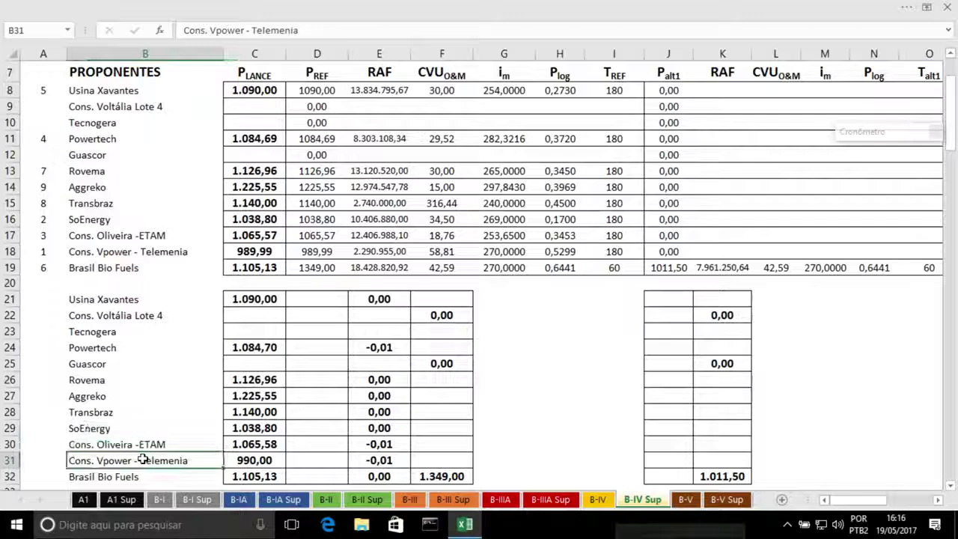
pyautogui.click(245, 311)
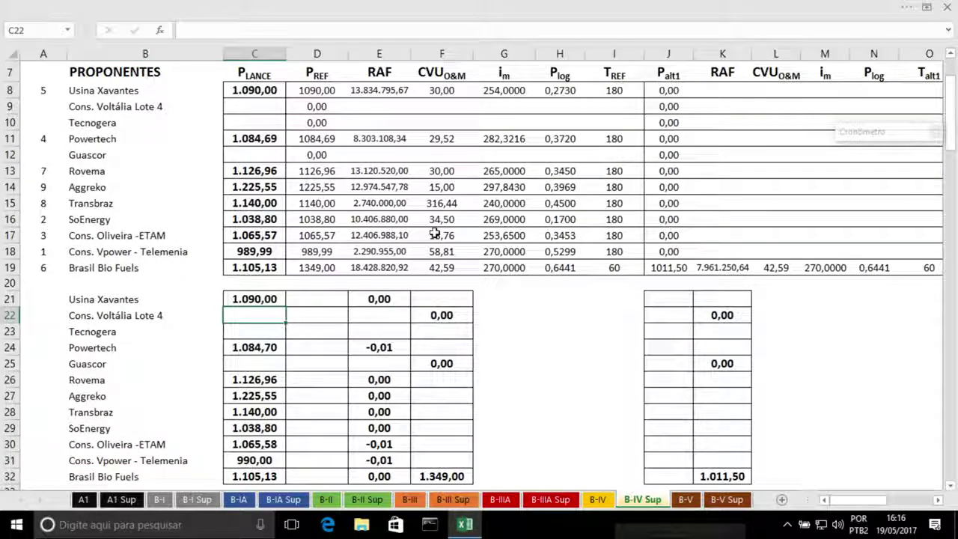
# Enter 1145,00 as Cons. Voltália's announced bid price in C22
pyautogui.write('1')
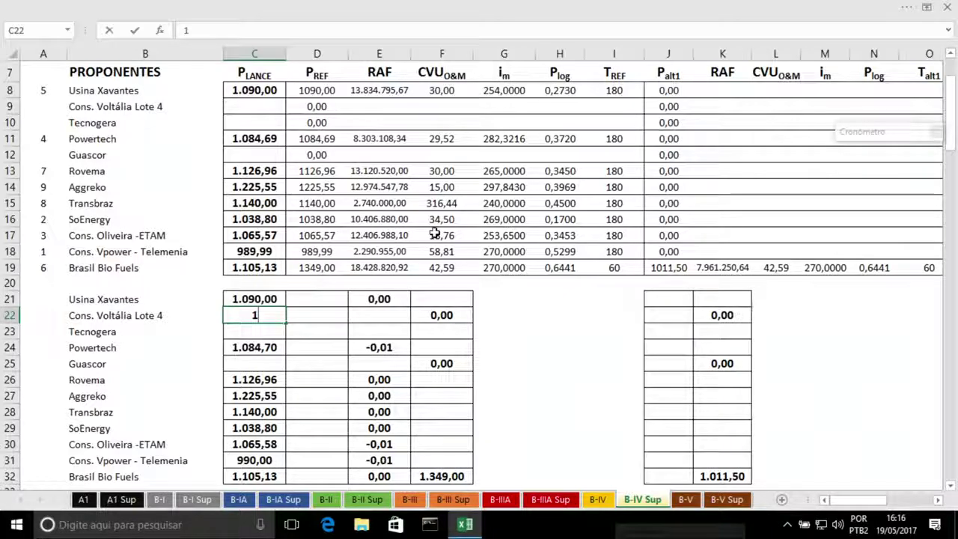
pyautogui.write('145')
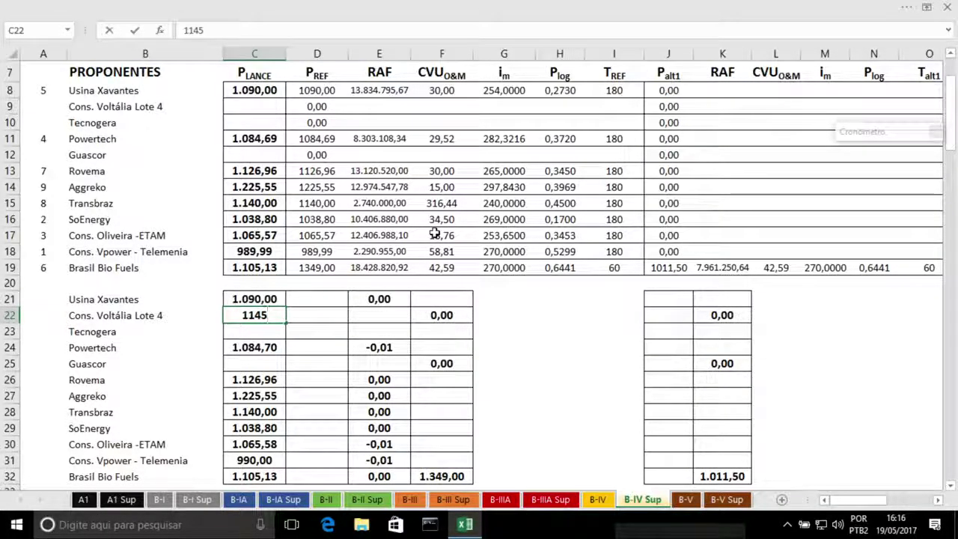
pyautogui.write(',00')
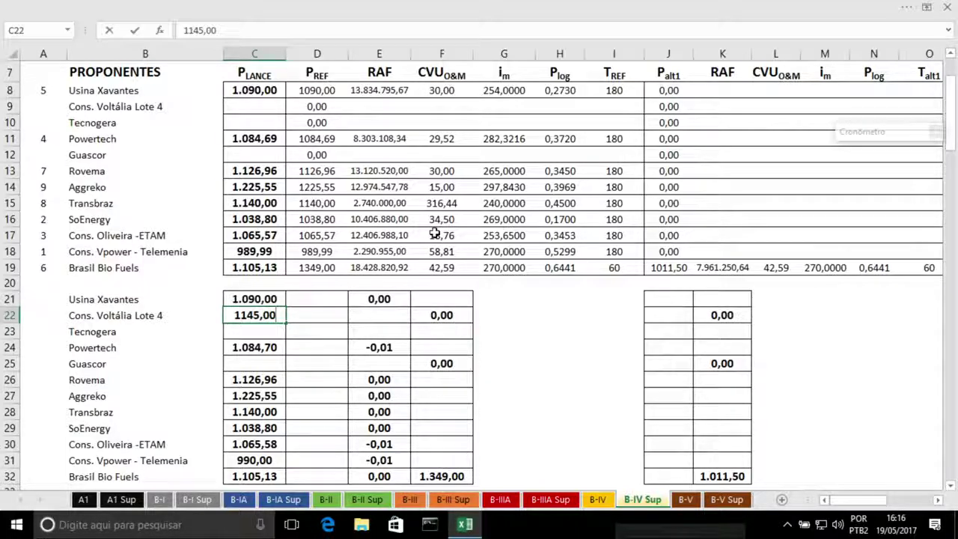
pyautogui.press('Up')
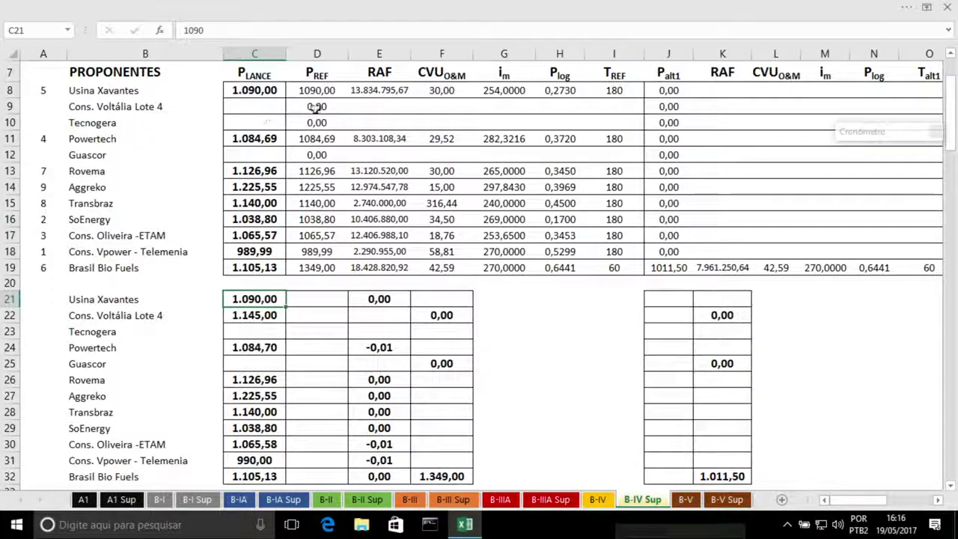
# Enter 36 as Cons. Voltália's T REF in I9 and return to its RAF cell E9
pyautogui.click(370, 107)
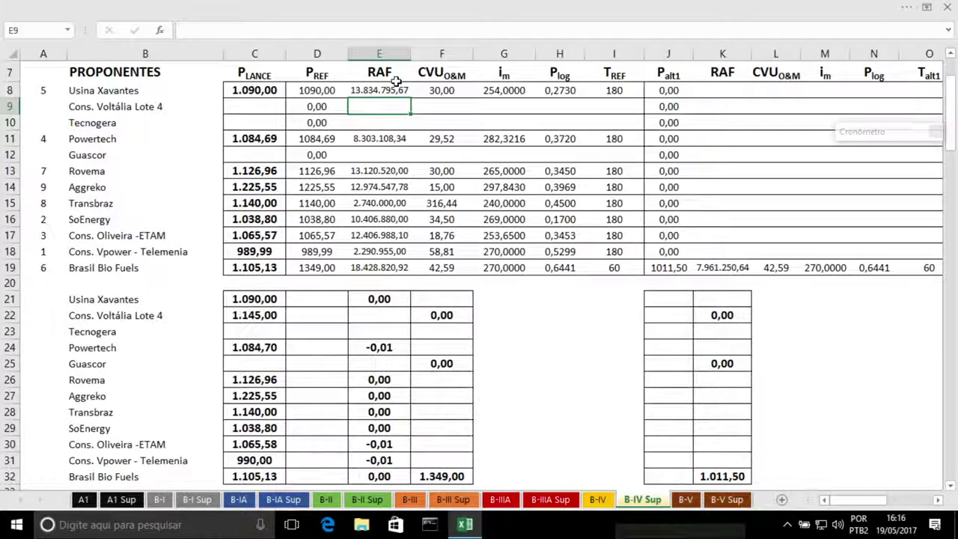
pyautogui.press('Right')
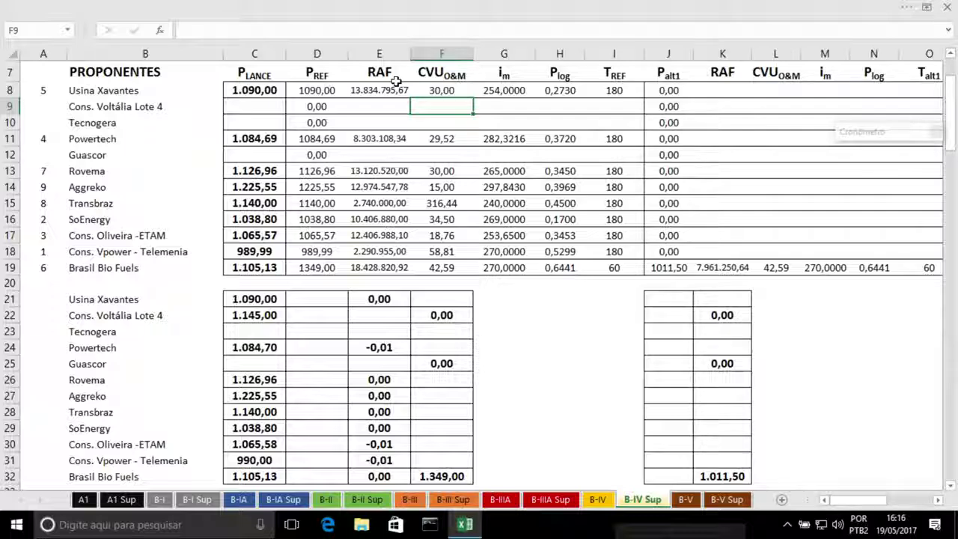
pyautogui.press('Left')
pyautogui.press('Left')
pyautogui.press('Right')
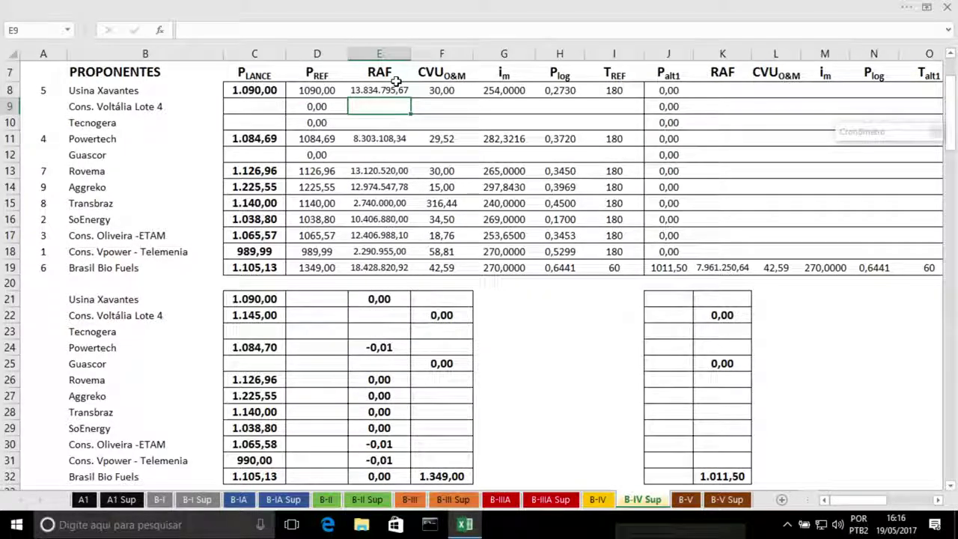
pyautogui.press('Right')
pyautogui.press('Left')
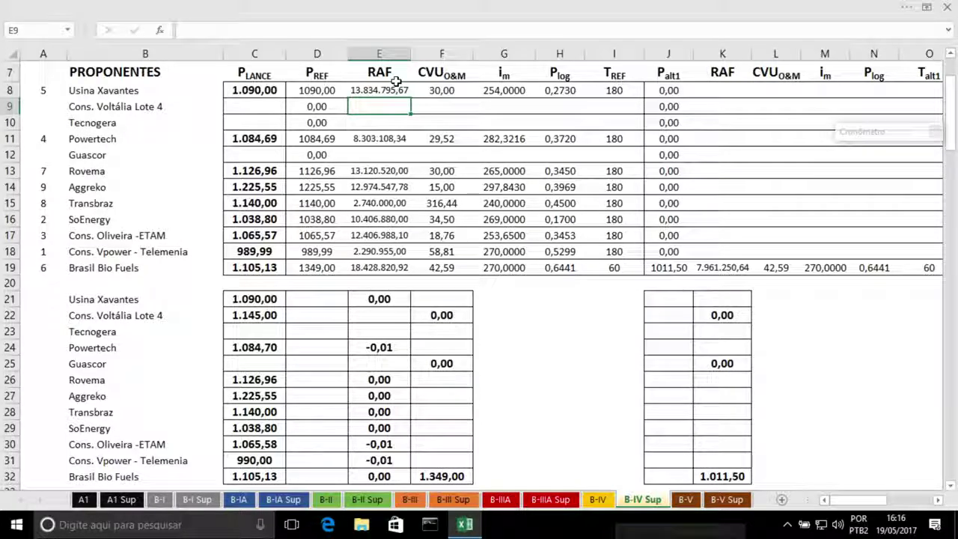
pyautogui.press('Right')
pyautogui.press('Right')
pyautogui.press('Right')
pyautogui.press('Right')
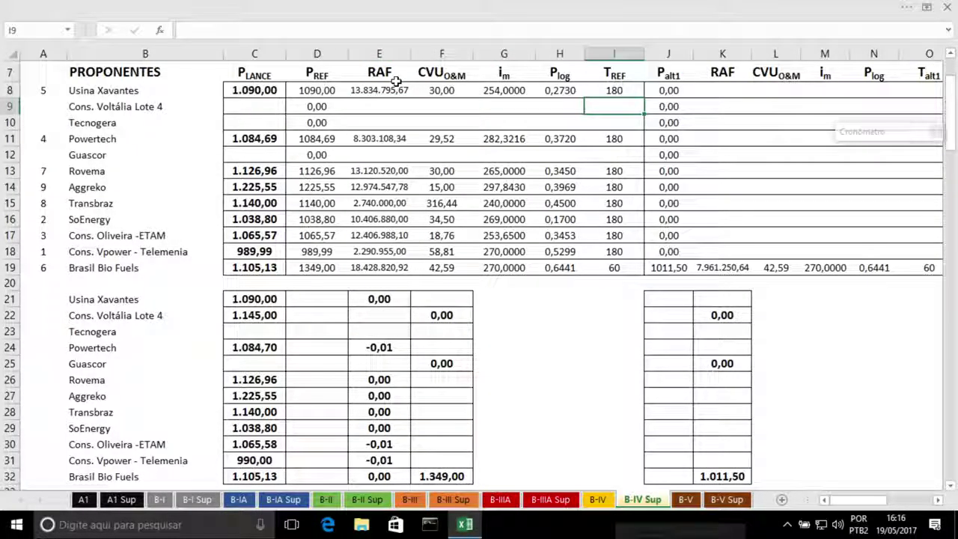
pyautogui.write('36')
pyautogui.press('Left')
pyautogui.press('Left')
pyautogui.press('Left')
pyautogui.press('Left')
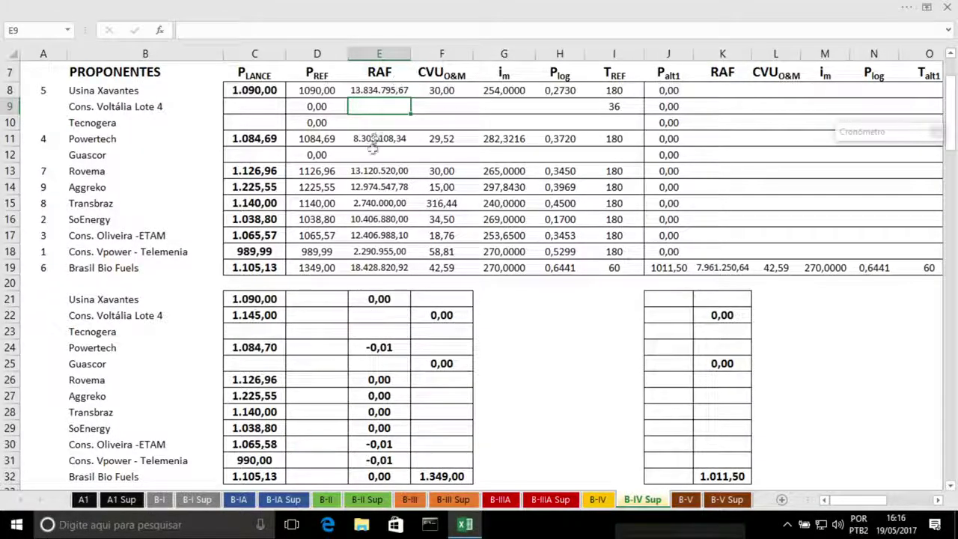
# Enter 1349 as Cons. Voltália's announced reference price in E22
pyautogui.click(397, 320)
pyautogui.write('1349')
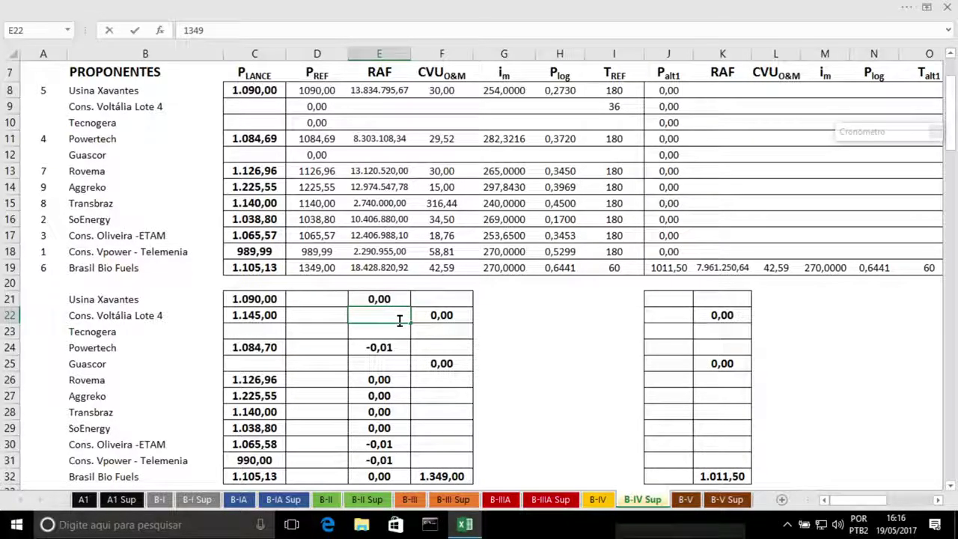
pyautogui.press('Return')
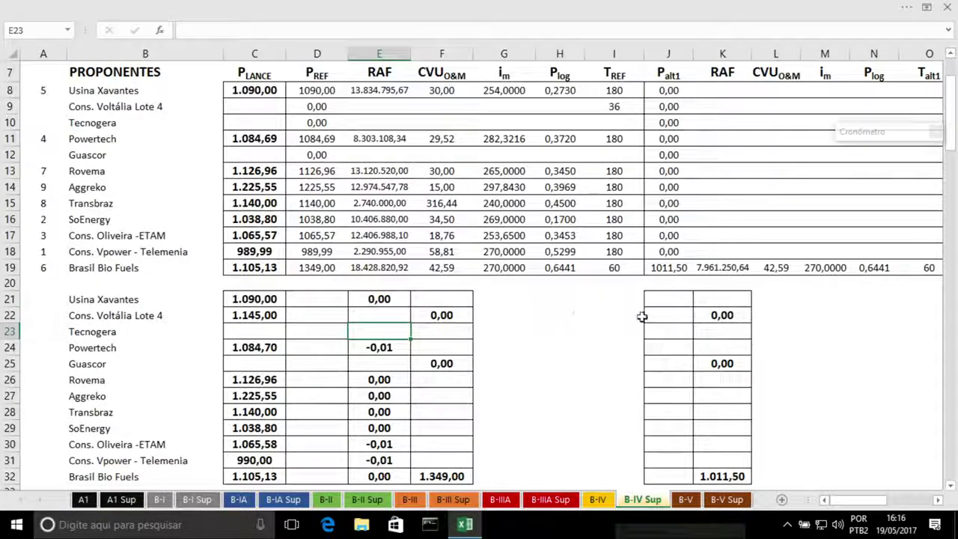
# Enter 22.478.252,43 as the RAF of Cons. Voltália's reference project in E9
pyautogui.click(375, 107)
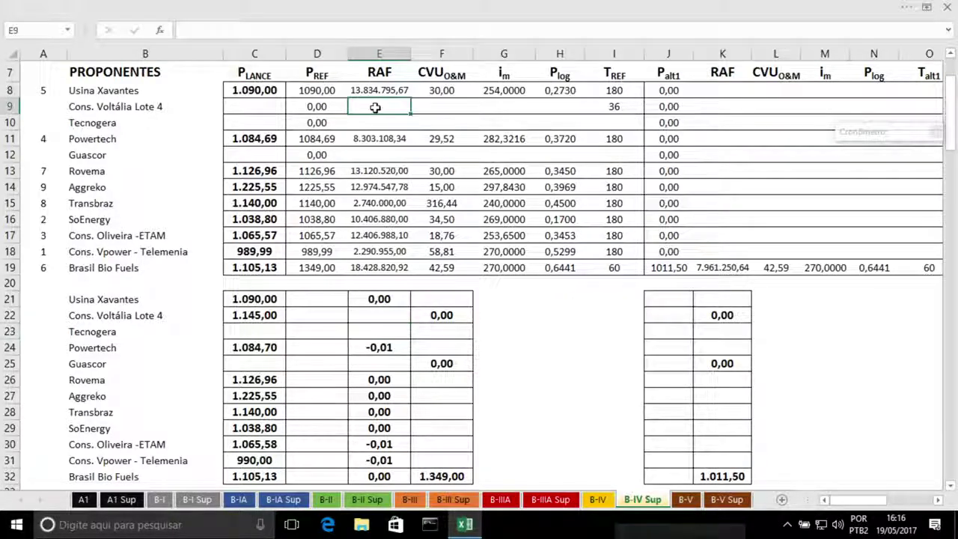
pyautogui.write('22')
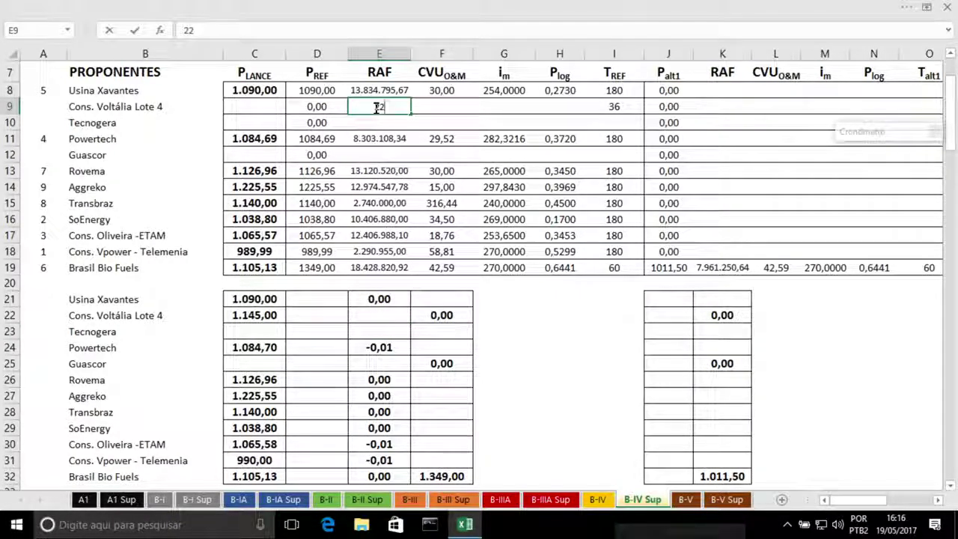
pyautogui.write('.478')
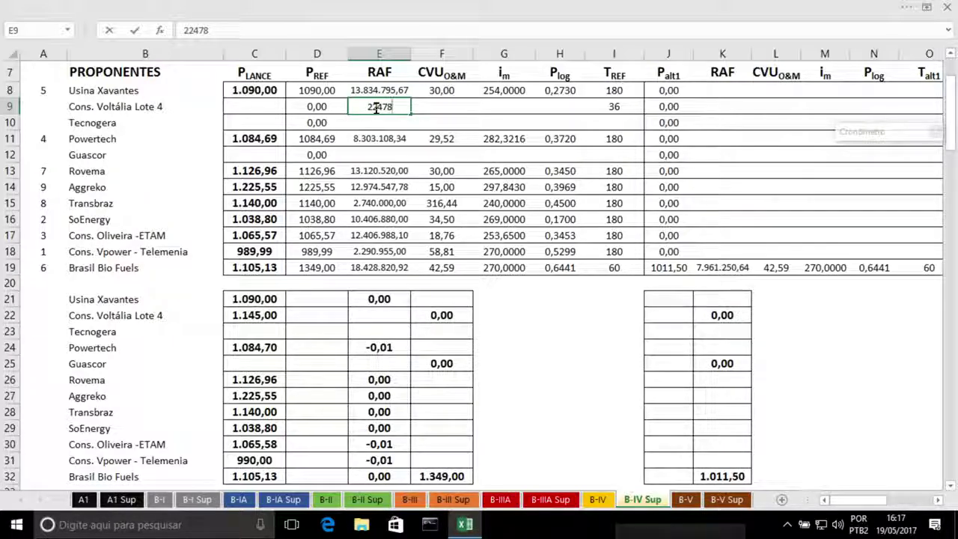
pyautogui.write('.252')
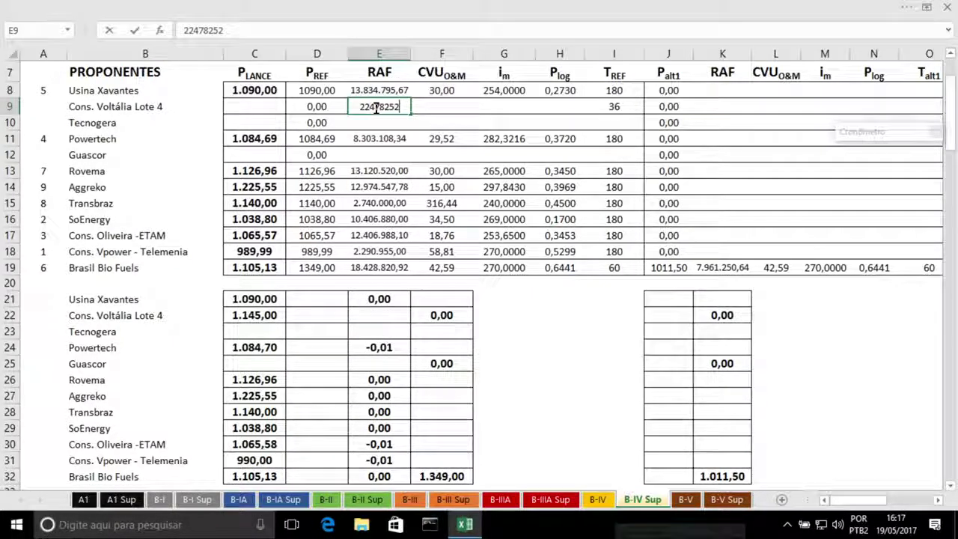
pyautogui.write(',43')
pyautogui.press('Return')
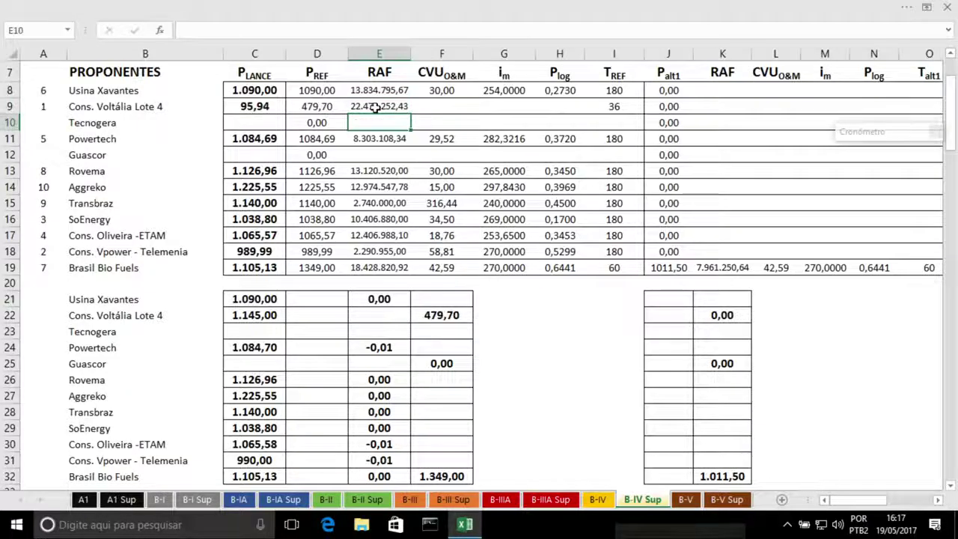
# Complete Cons. Voltália's reference project with CVU O&M 20,70 in F9, i m 291,8290 in G9 and P log 0,1700 in H9
pyautogui.click(443, 106)
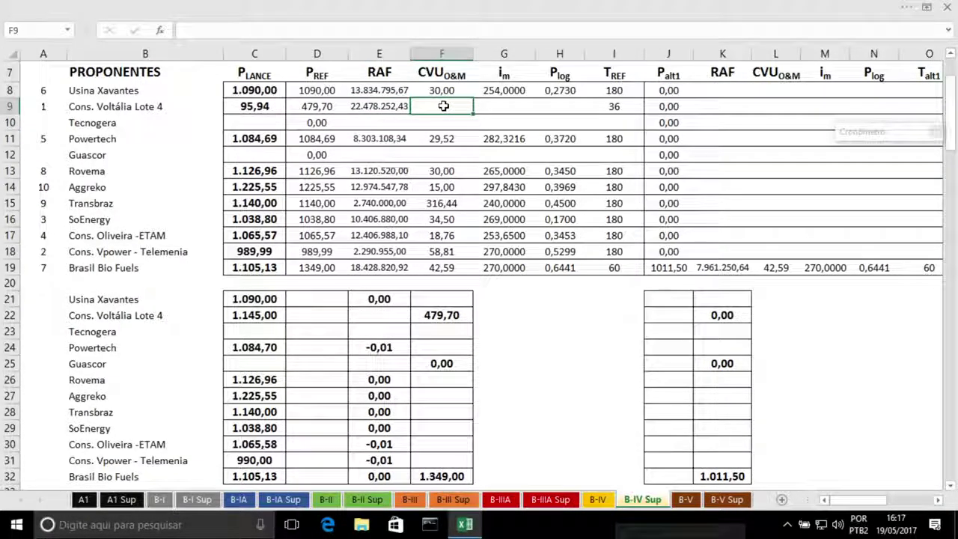
pyautogui.write('20,70')
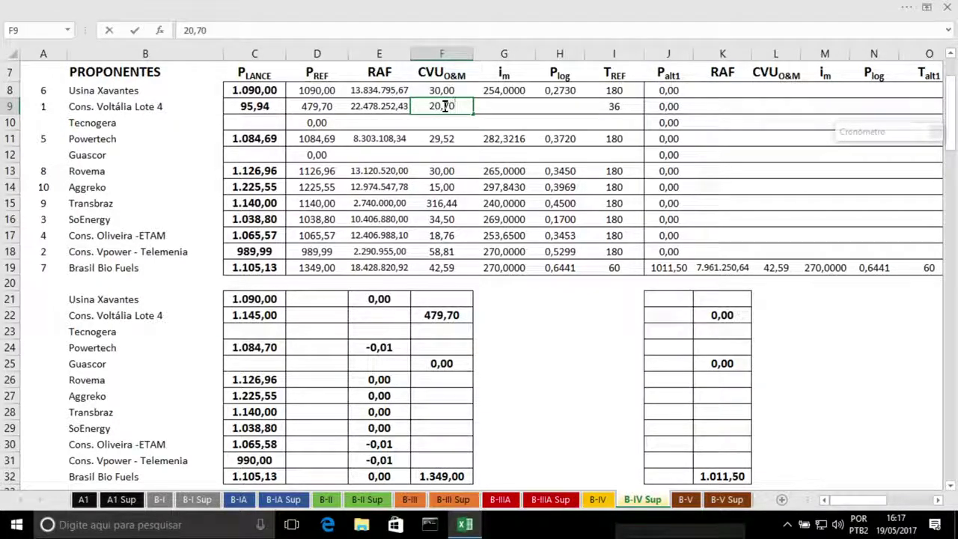
pyautogui.press('Tab')
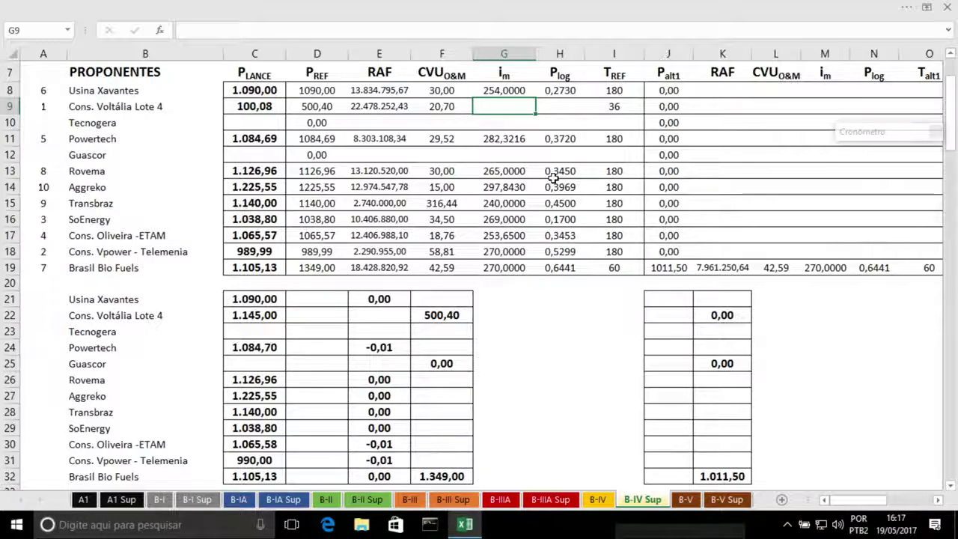
pyautogui.write('2')
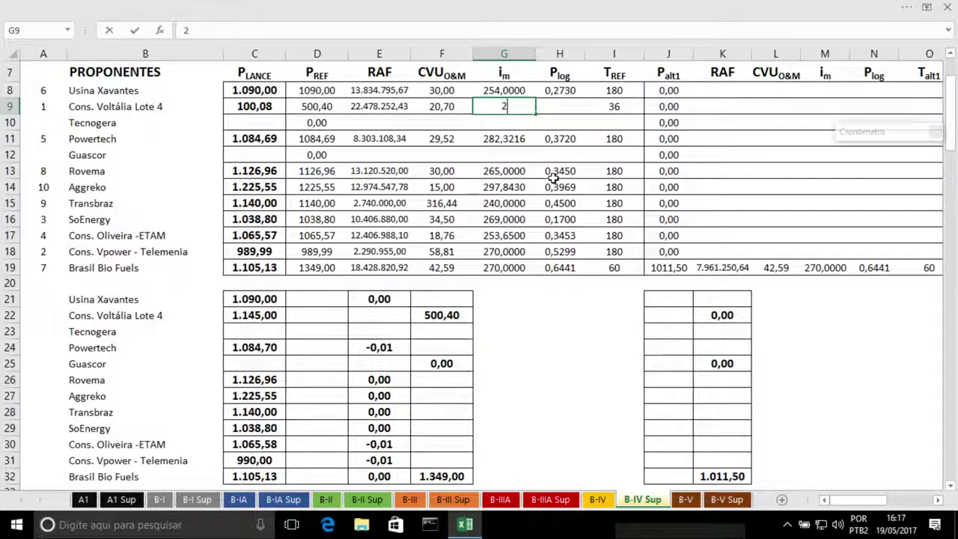
pyautogui.write('91,8290')
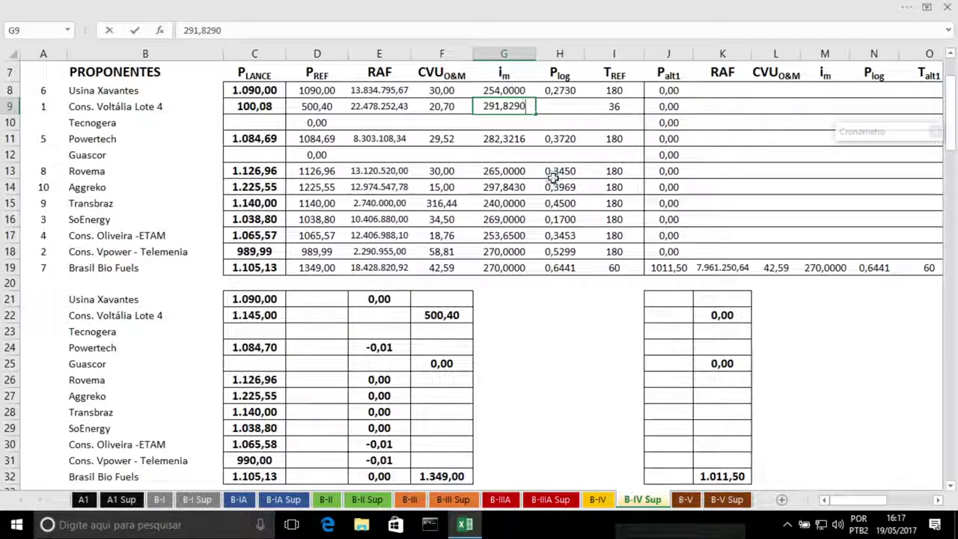
pyautogui.press('Tab')
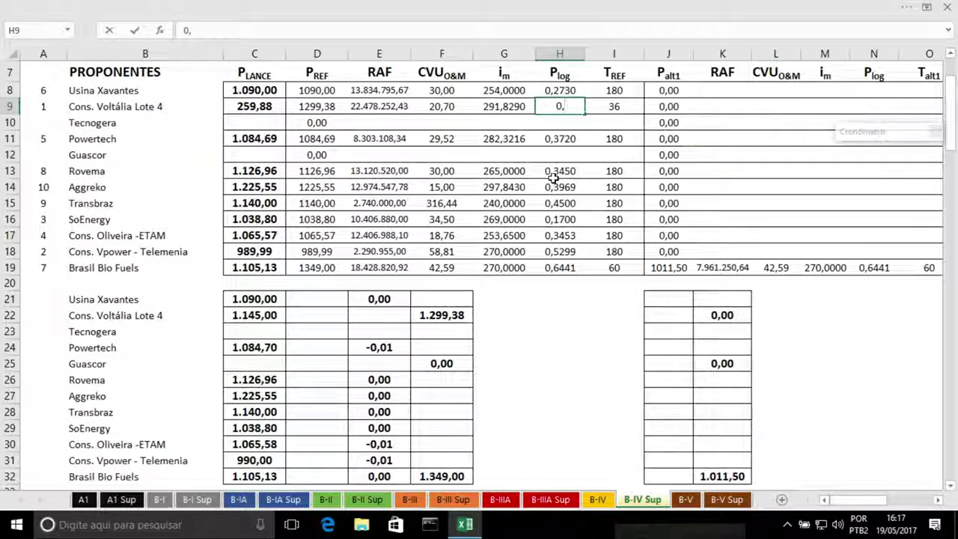
pyautogui.write('1700')
pyautogui.press('Tab')
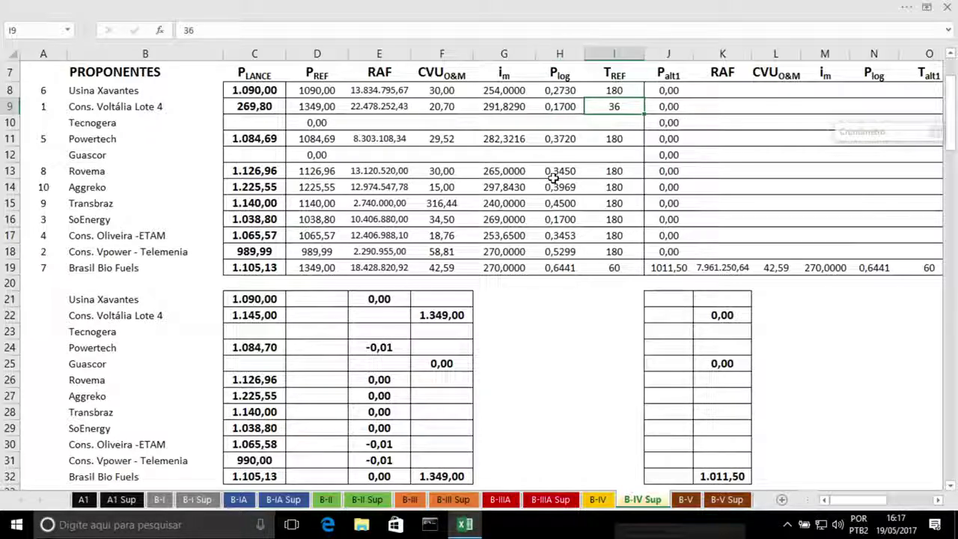
# Set the font colour of Cons. Voltália's 1349 reference price in E22 to black and move the cell to D22
pyautogui.click(373, 315)
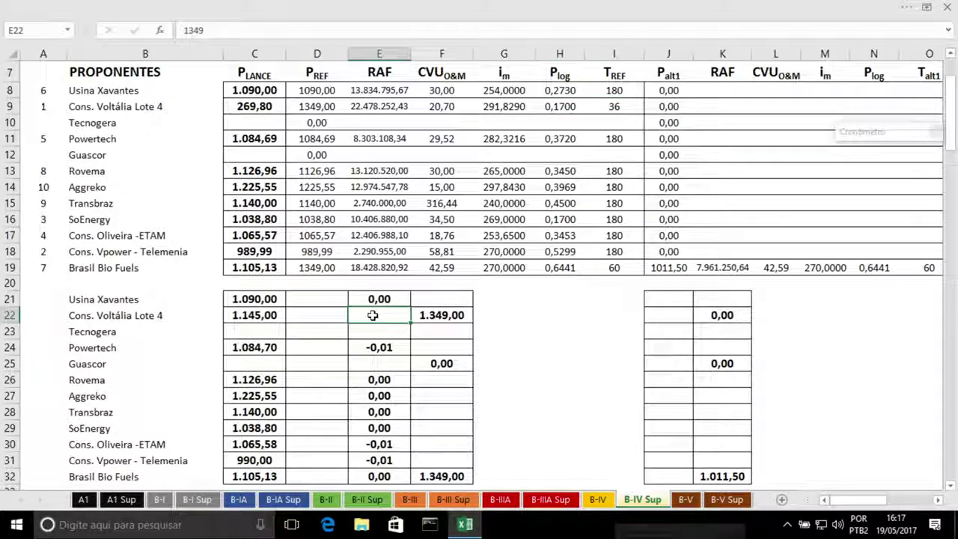
pyautogui.click(214, 7)
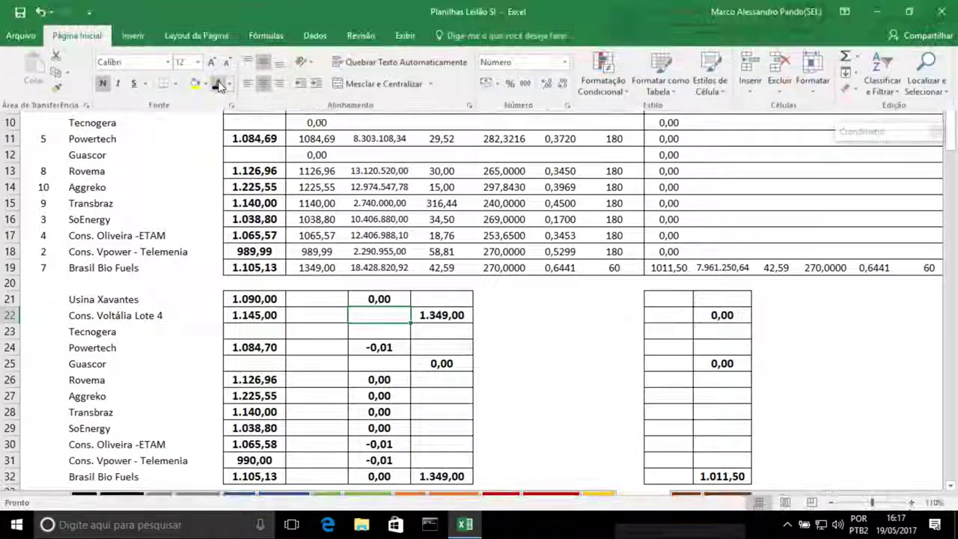
pyautogui.click(362, 314)
pyautogui.moveTo(352, 307); pyautogui.dragTo(317, 315)
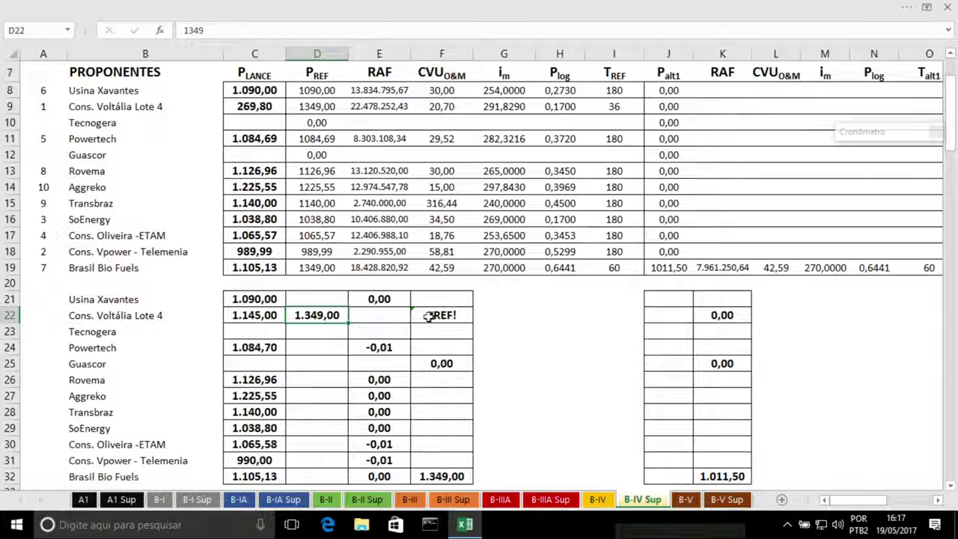
# Clear the contents of F22 in Cons. Voltália's check row
pyautogui.click(428, 315)
pyautogui.press('Delete')
pyautogui.click(699, 124)
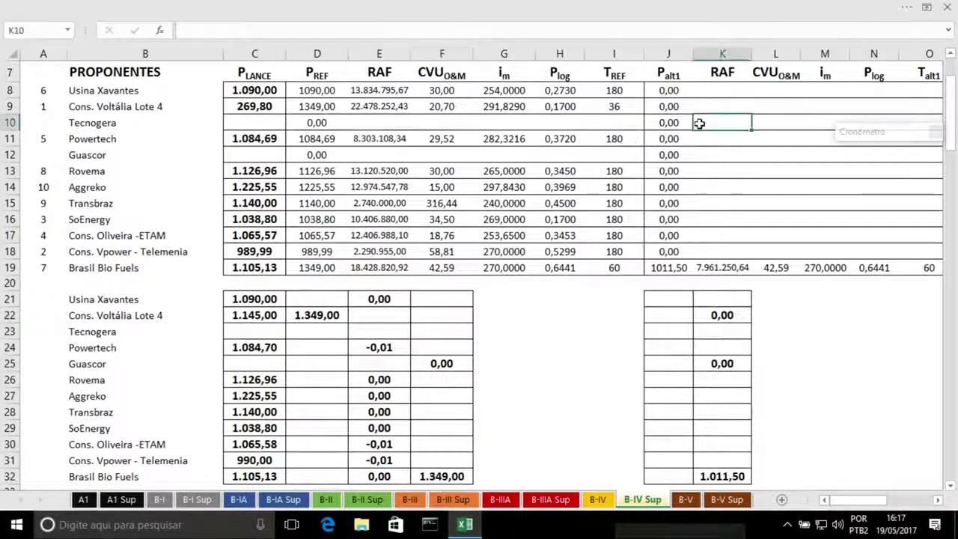
# Enter 1094 as Cons. Voltália's announced first alternative price in J22
pyautogui.click(662, 329)
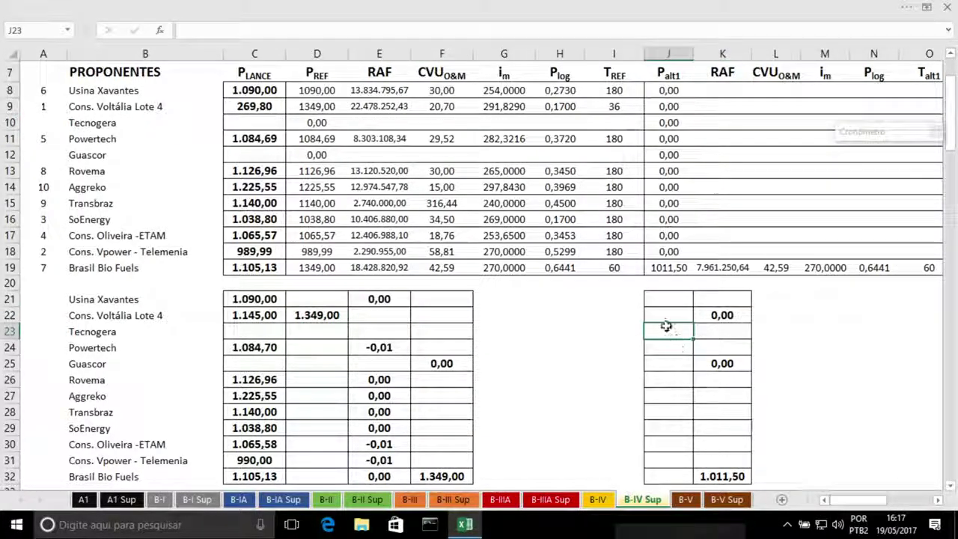
pyautogui.click(661, 315)
pyautogui.write('1')
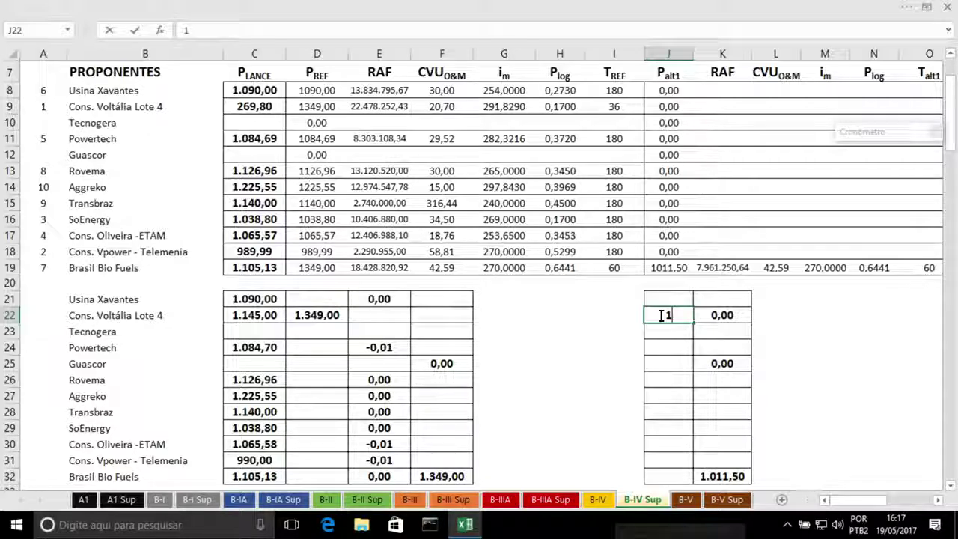
pyautogui.write('094')
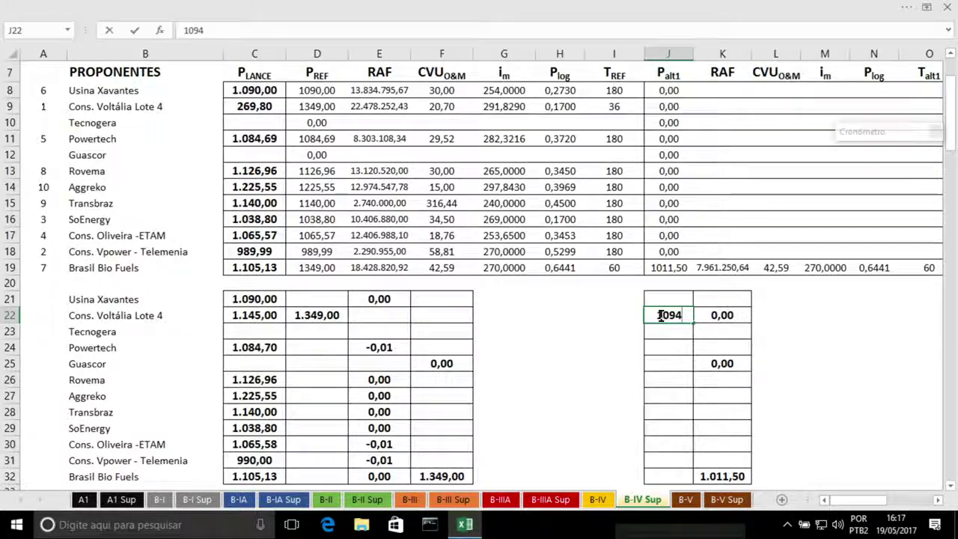
pyautogui.press('Return')
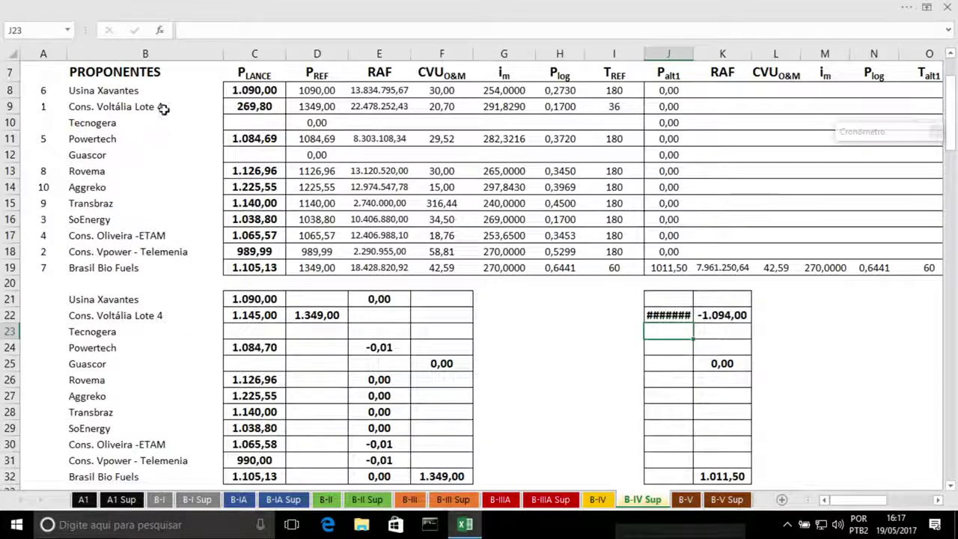
# Enter 17107993,44 as the RAF of Cons. Voltália's first alternative in K9
pyautogui.click(721, 107)
pyautogui.doubleClick(720, 107)
pyautogui.write('17107')
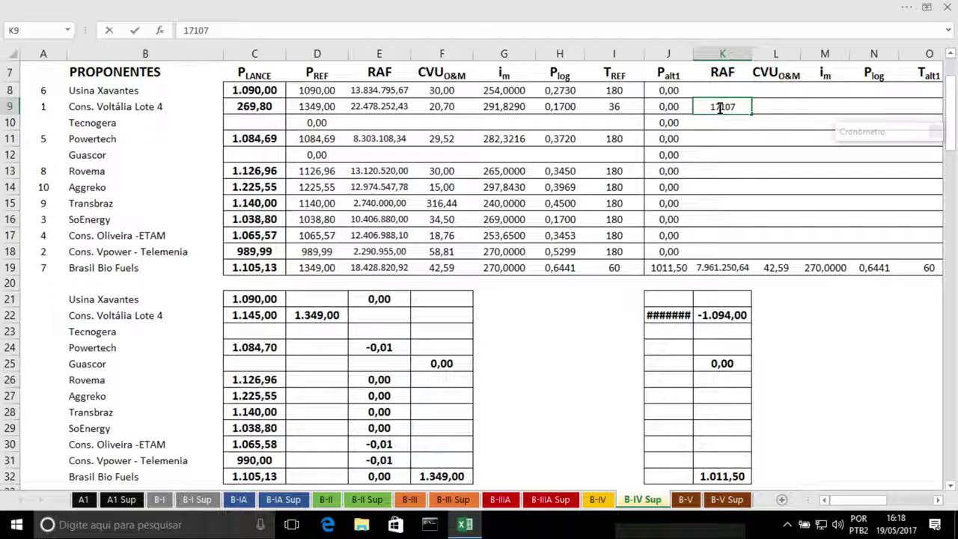
pyautogui.write('993')
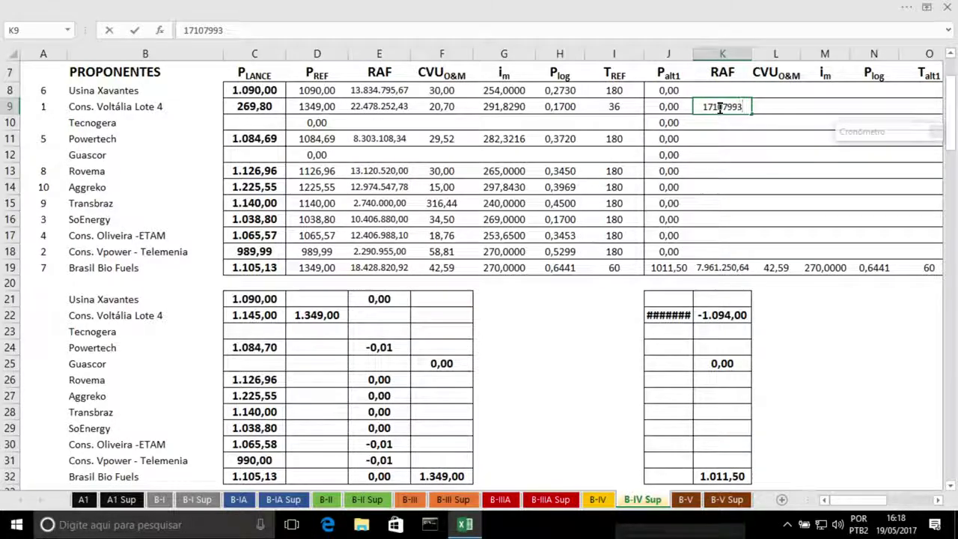
pyautogui.write(',44')
pyautogui.press('Tab')
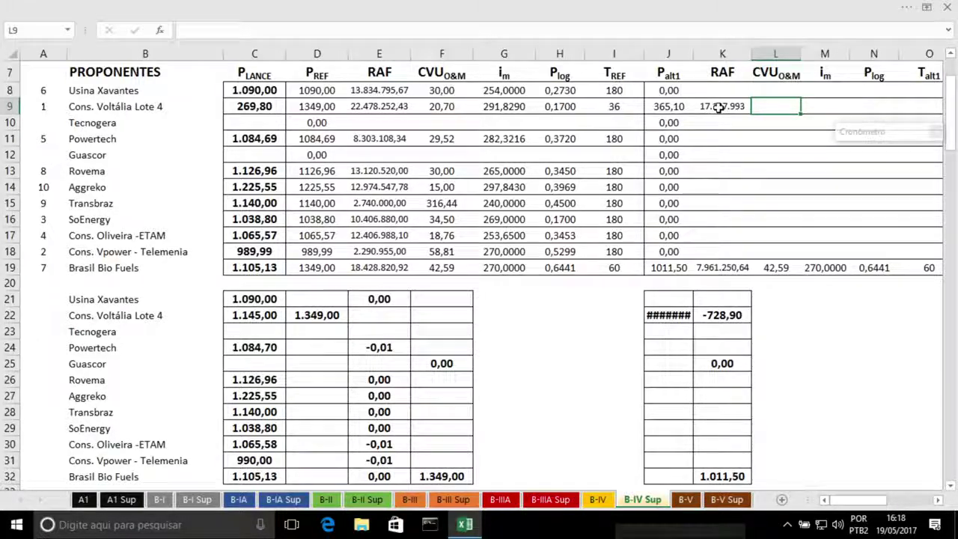
# Enter Cons. Voltália's first alternative values: 20,7 as CVU in L9 and 243,5478 as im in M9
pyautogui.press('F2')
pyautogui.write('20,7')
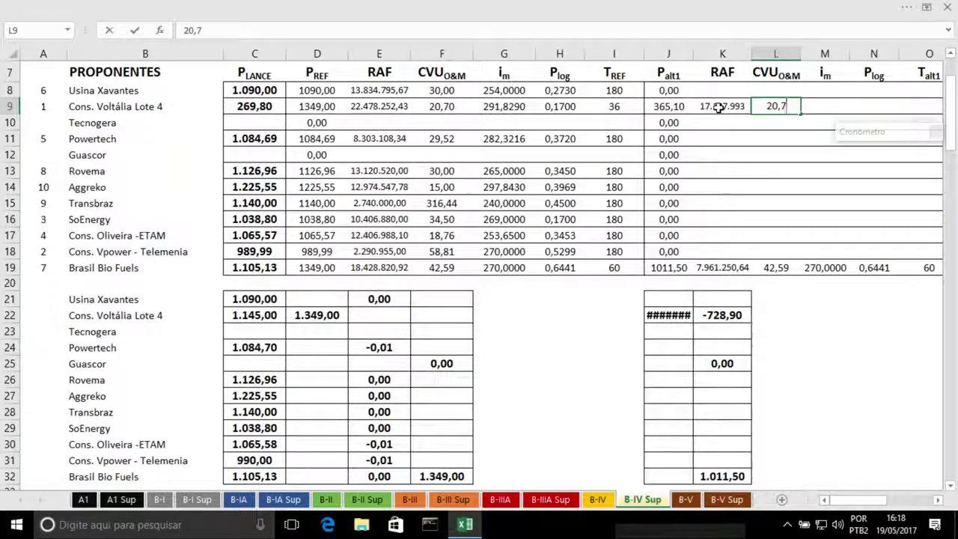
pyautogui.press('Tab')
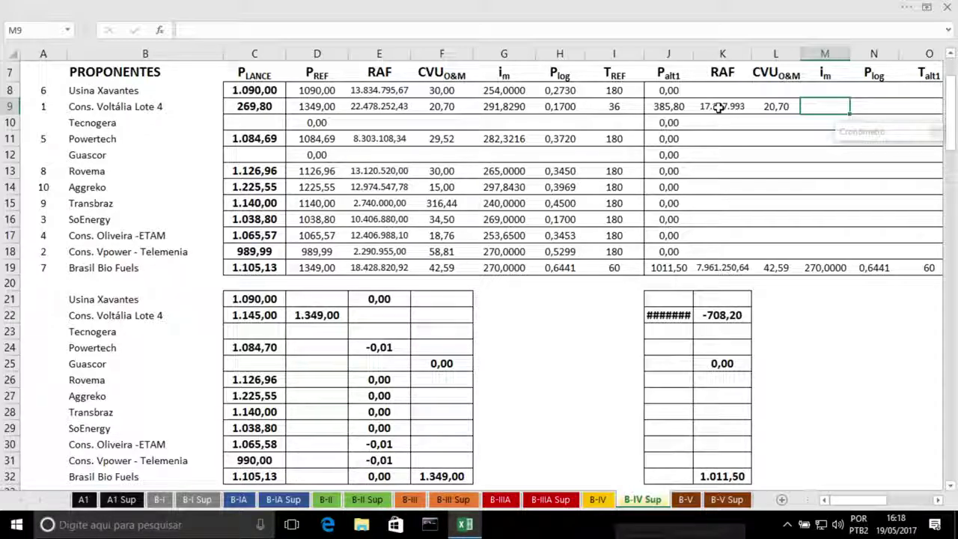
pyautogui.write('243,54')
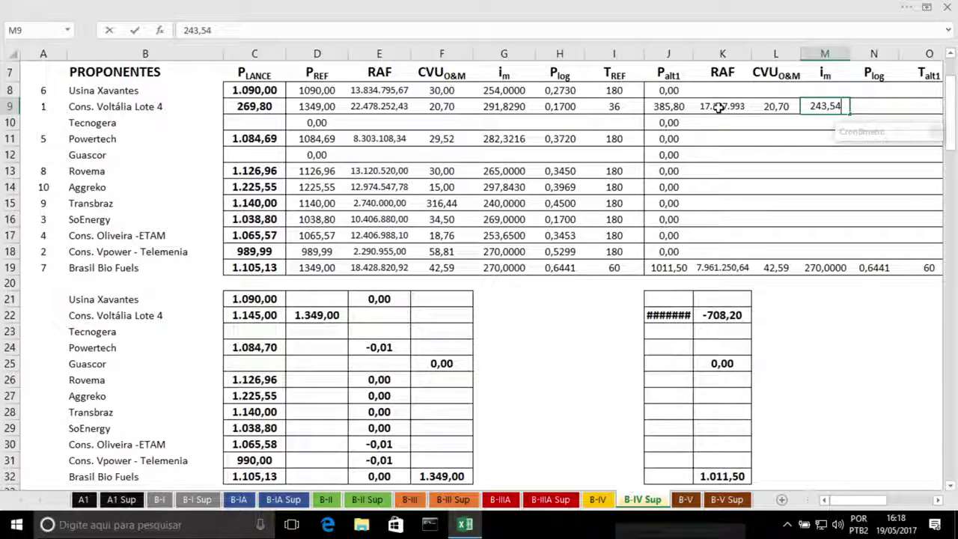
pyautogui.write('78')
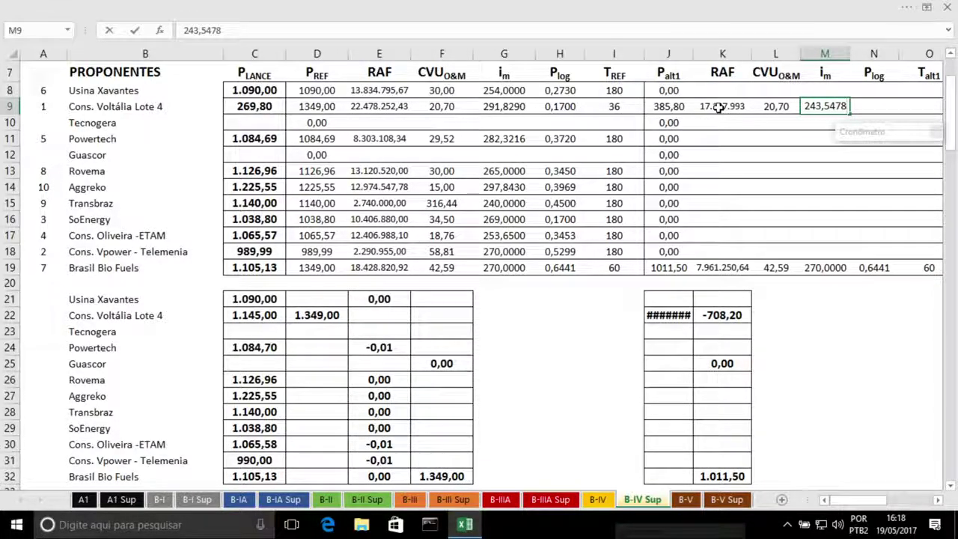
pyautogui.press('Tab')
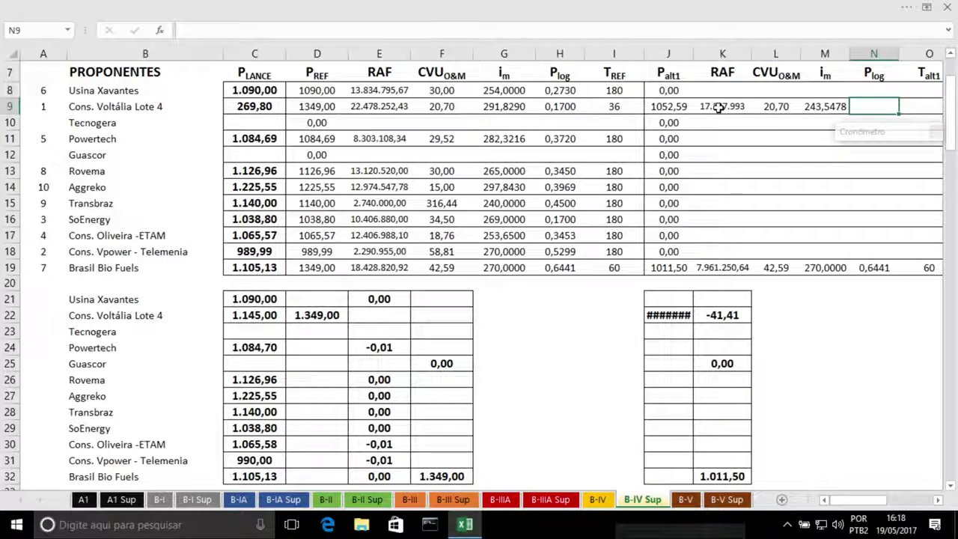
# Widen column J slightly and enter 0,1700 as the Plog of Cons. Voltália's first alternative in N9
pyautogui.moveTo(693, 53); pyautogui.dragTo(702, 52)
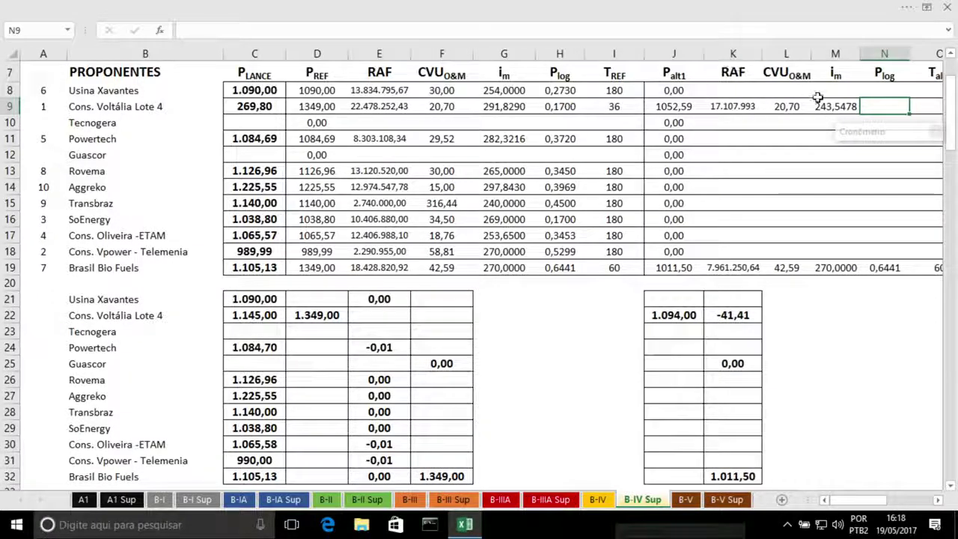
pyautogui.write('0,1700')
pyautogui.press('Return')
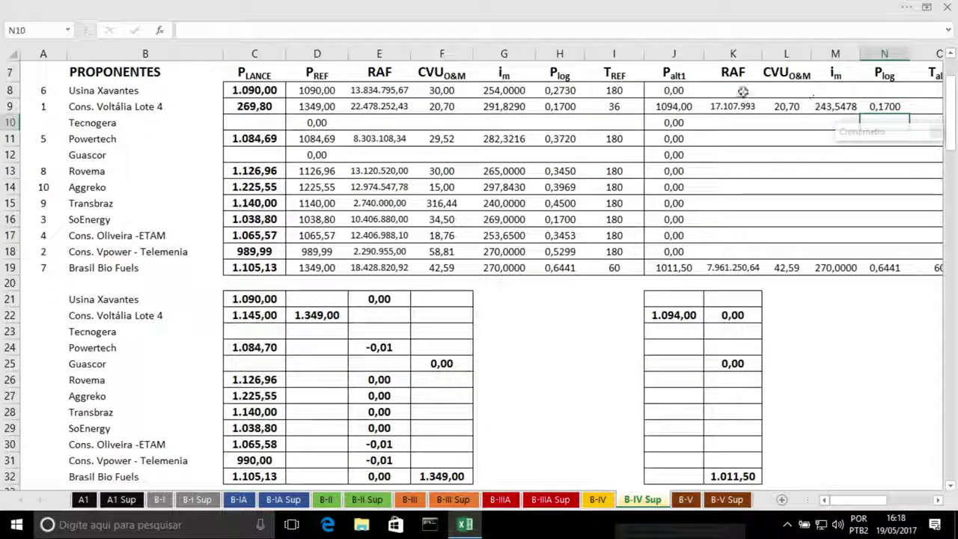
# Calculate Cons. Voltália's first alternative period in O9 as 180 minus the reference period in I9, and inspect the bid price formula in C9
pyautogui.click(929, 106)
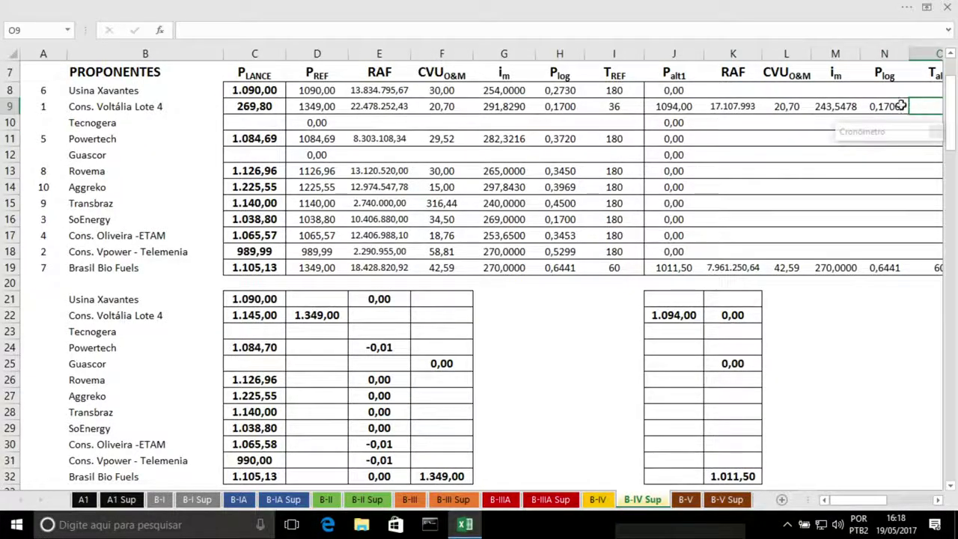
pyautogui.write('=180')
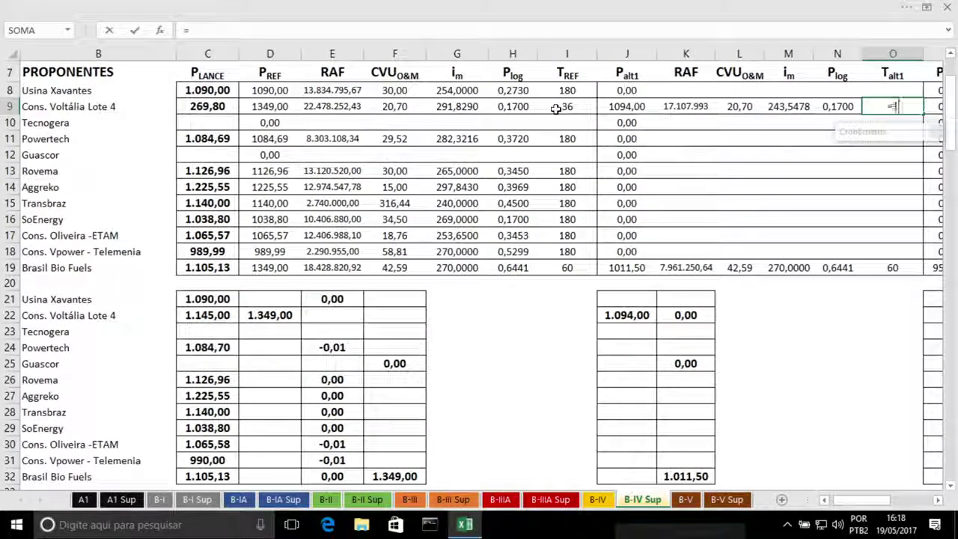
pyautogui.write('-')
pyautogui.click(557, 109)
pyautogui.press('Return')
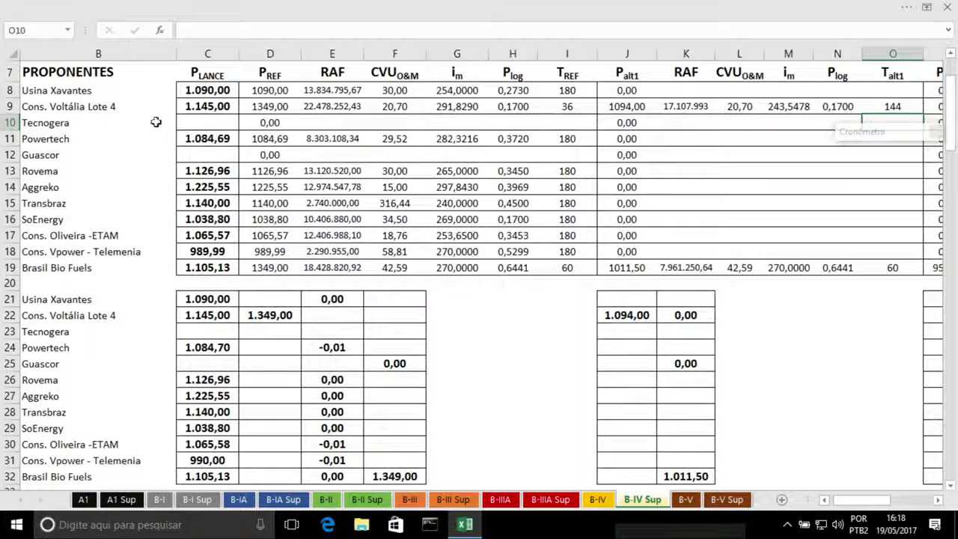
pyautogui.click(184, 110)
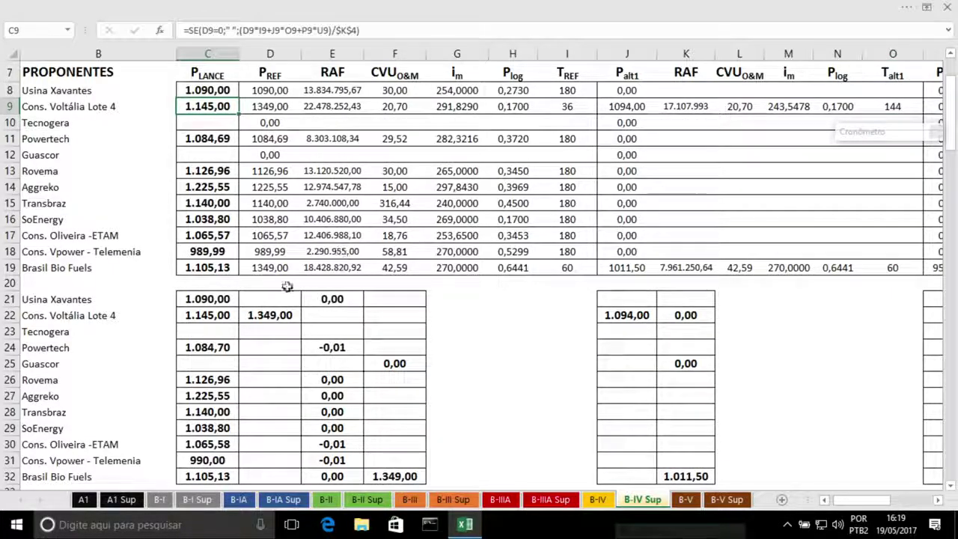
# Enter 0 in E22 of Cons. Voltália's check row and copy the formatting of E21 onto it
pyautogui.click(277, 315)
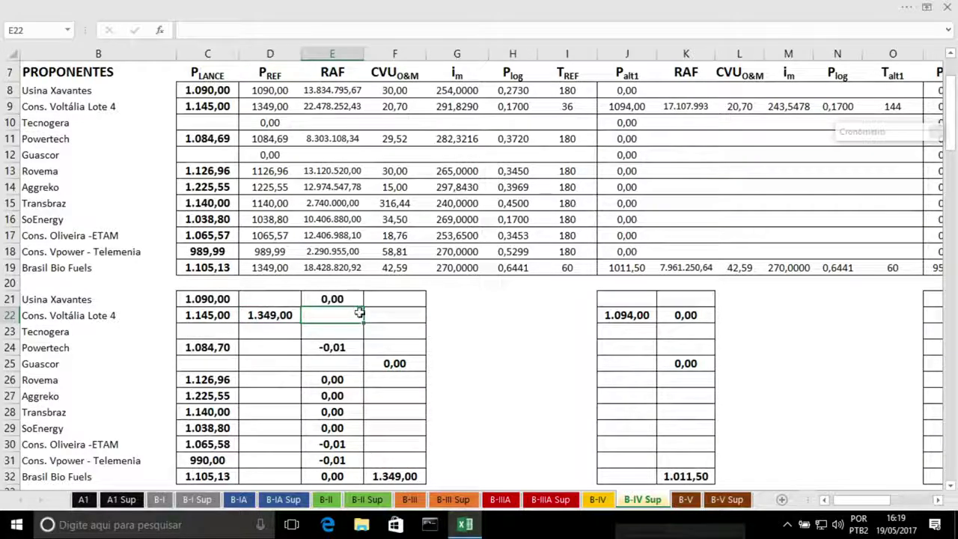
pyautogui.click(385, 314)
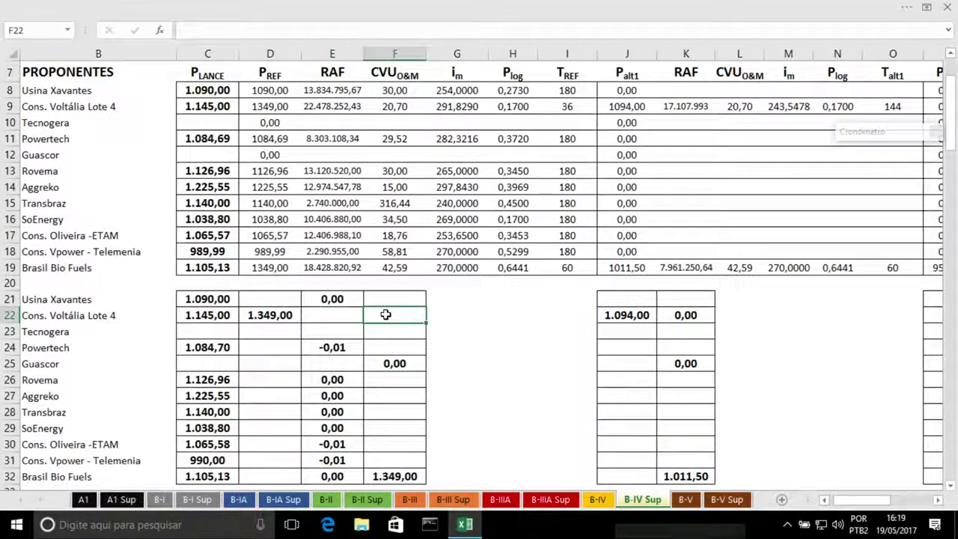
pyautogui.click(338, 314)
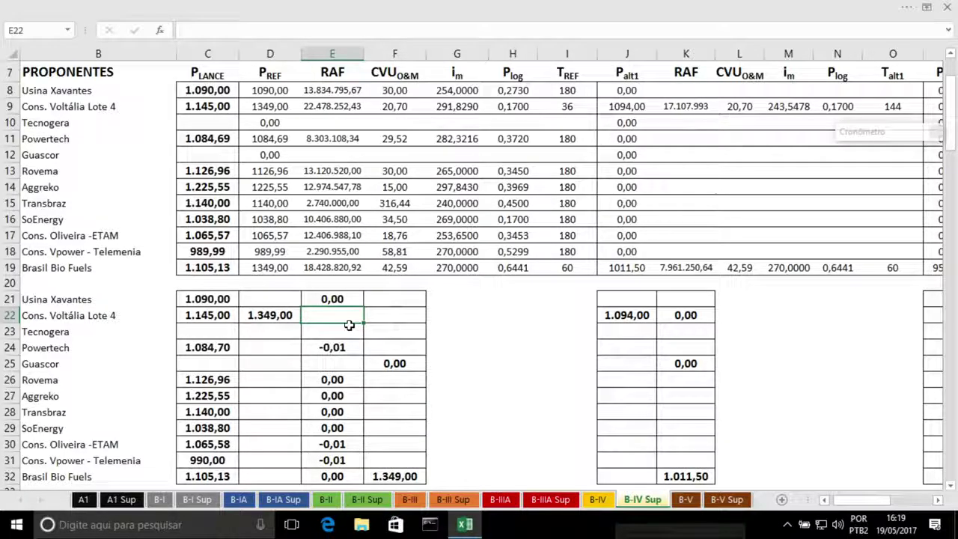
pyautogui.write('0')
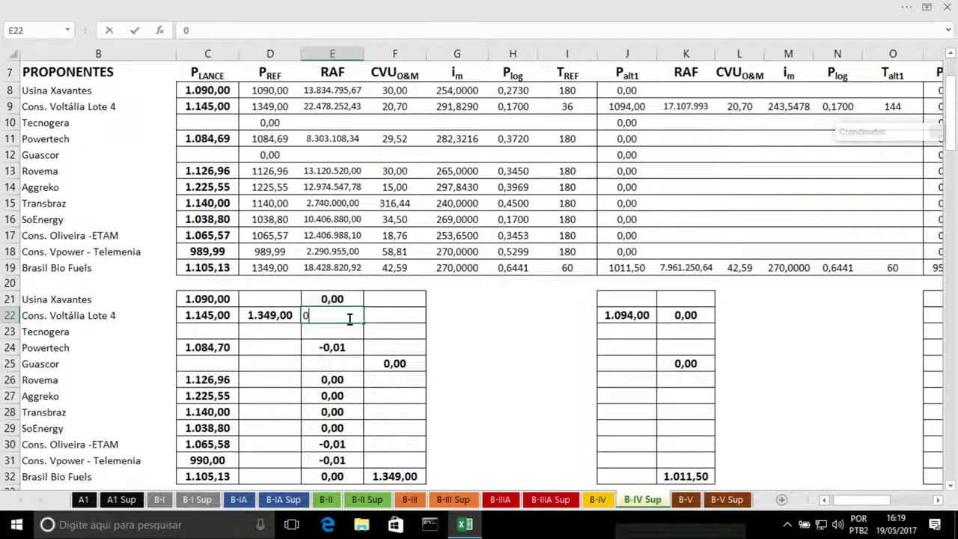
pyautogui.press('Return')
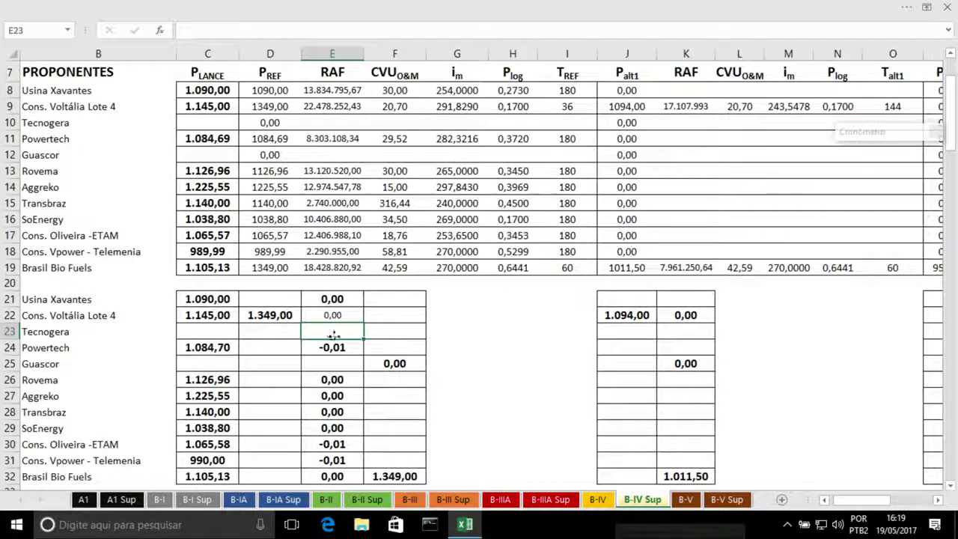
pyautogui.click(317, 300)
pyautogui.click(135, 10)
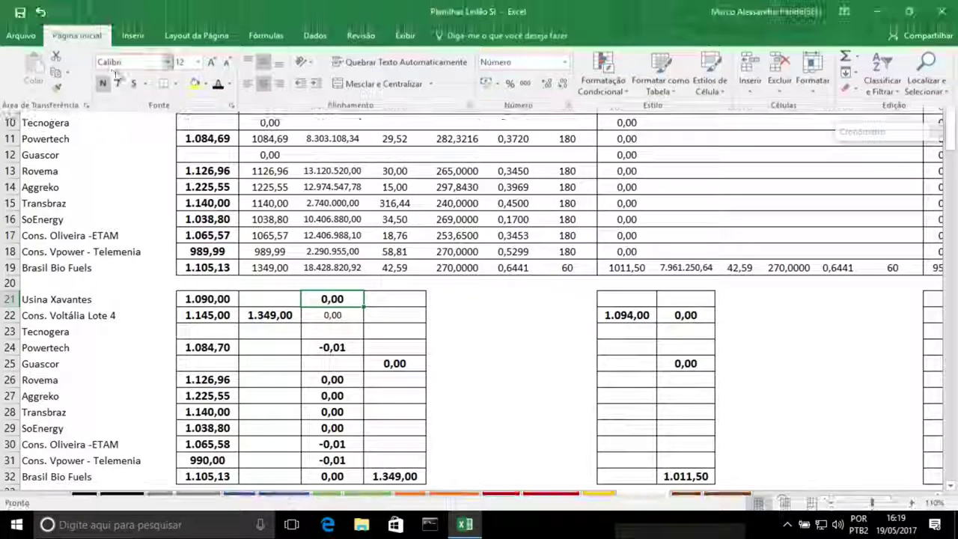
pyautogui.click(57, 89)
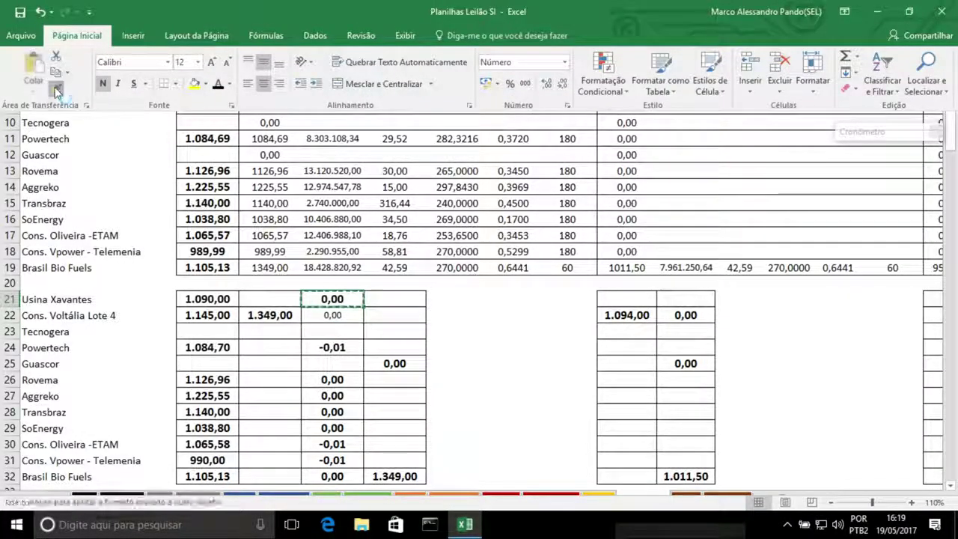
pyautogui.click(322, 315)
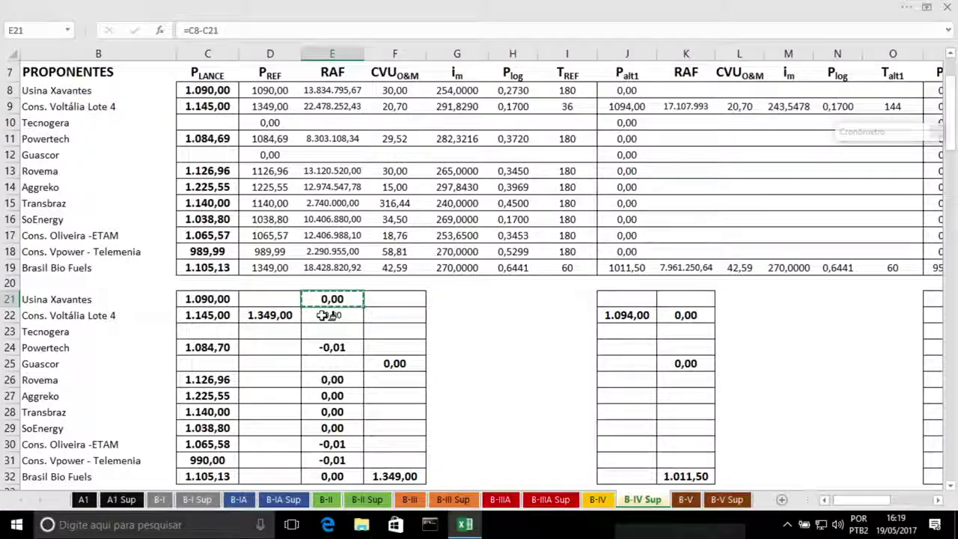
# Enter 0 in F22 of Cons. Voltália's check row
pyautogui.click(392, 319)
pyautogui.write('0')
pyautogui.press('Return')
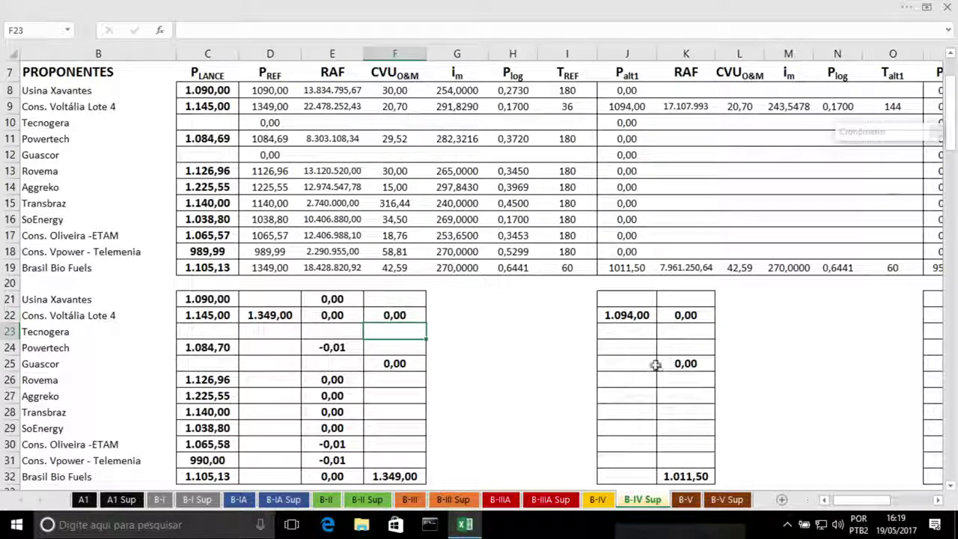
# Review the ranked bids on the B-IV sheet and return to the B-IV Sup sheet
pyautogui.click(597, 499)
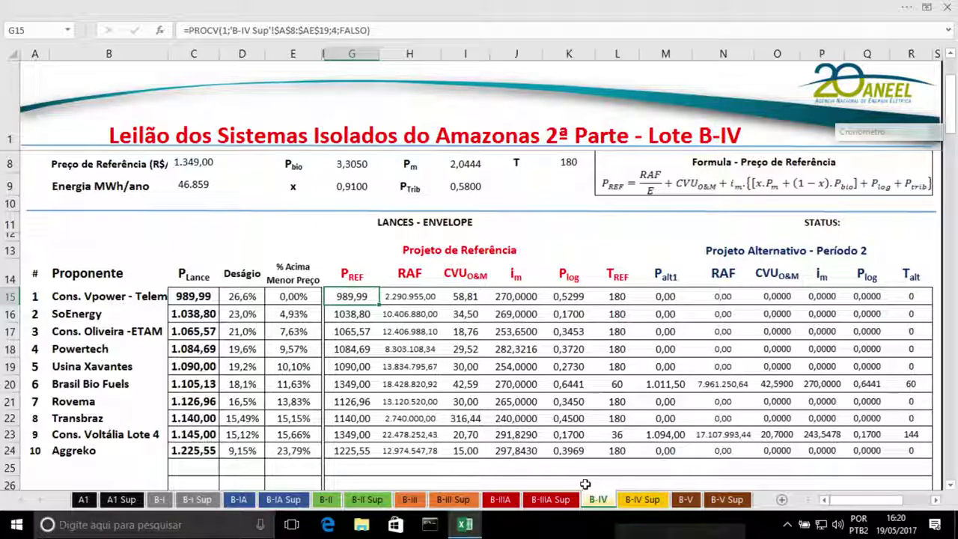
pyautogui.click(642, 499)
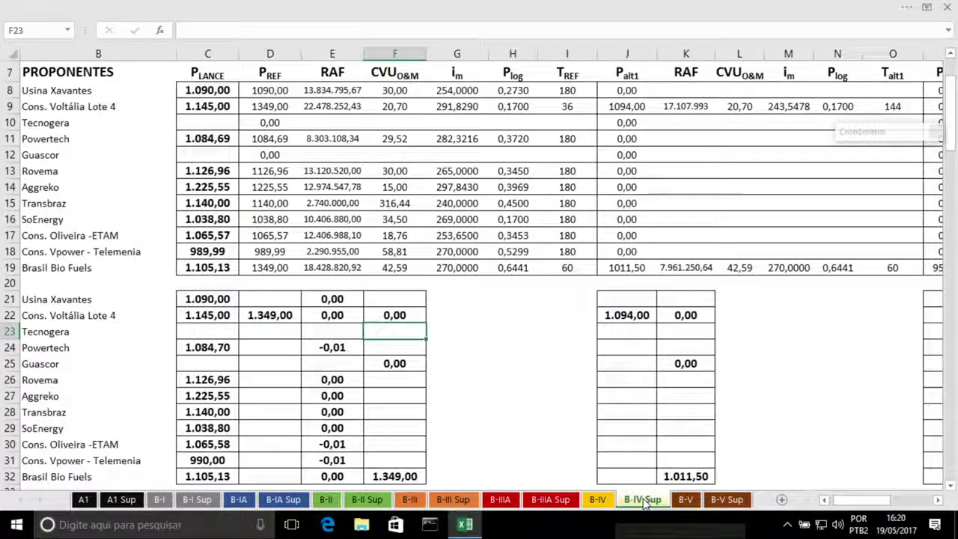
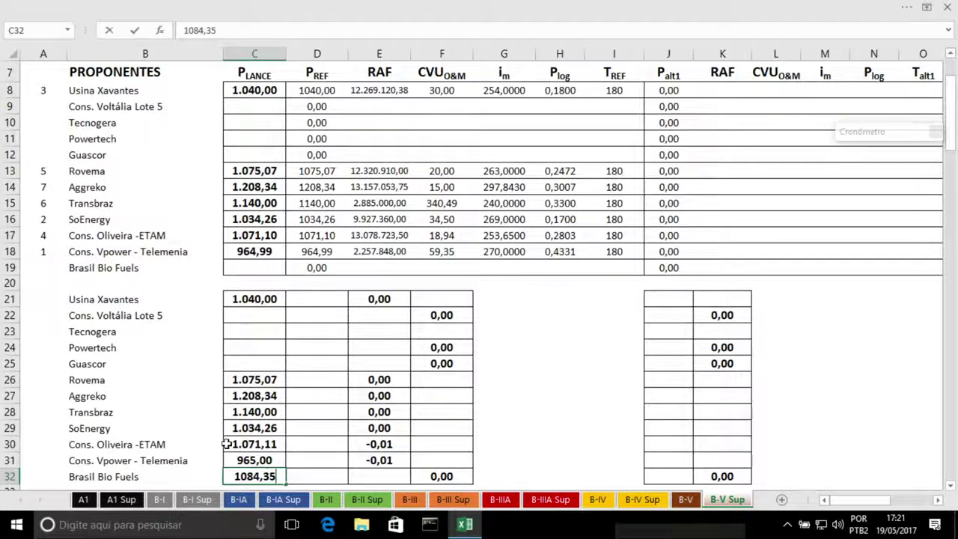
# Enter 1084,35 as Brasil Bio Fuels' announced bid price in C32 of the B-V Sup sheet
pyautogui.press('Return')
pyautogui.scroll(3, 322, 359)
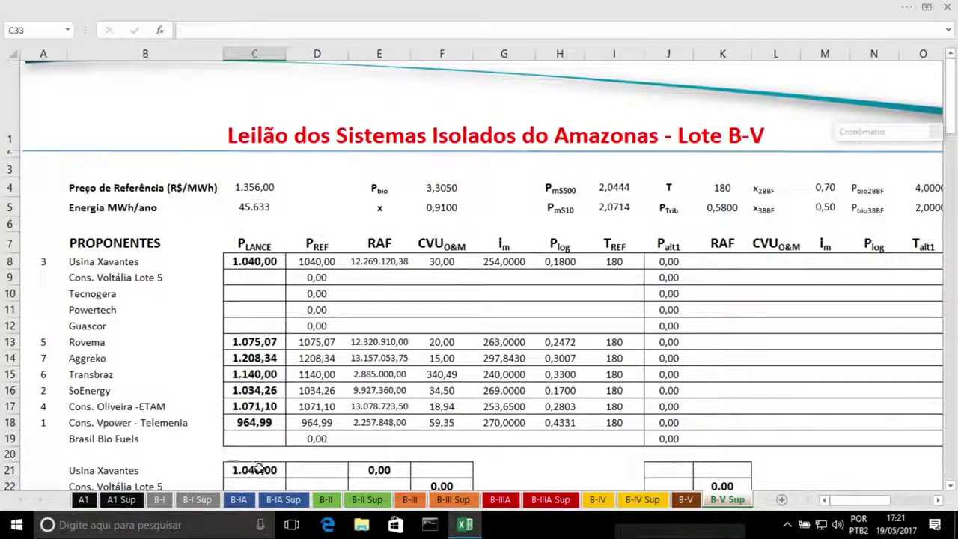
pyautogui.click(351, 438)
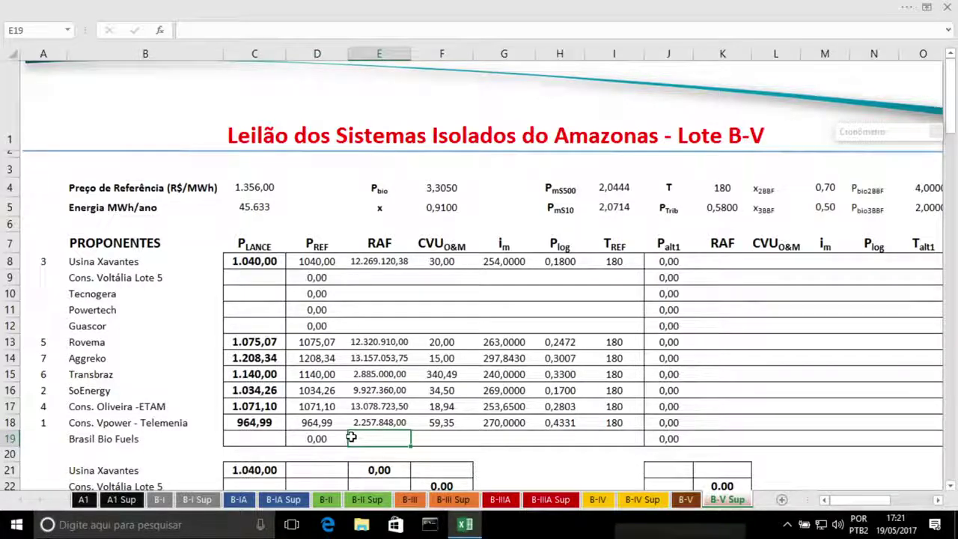
pyautogui.scroll(-6, 351, 434)
pyautogui.scroll(5, 351, 434)
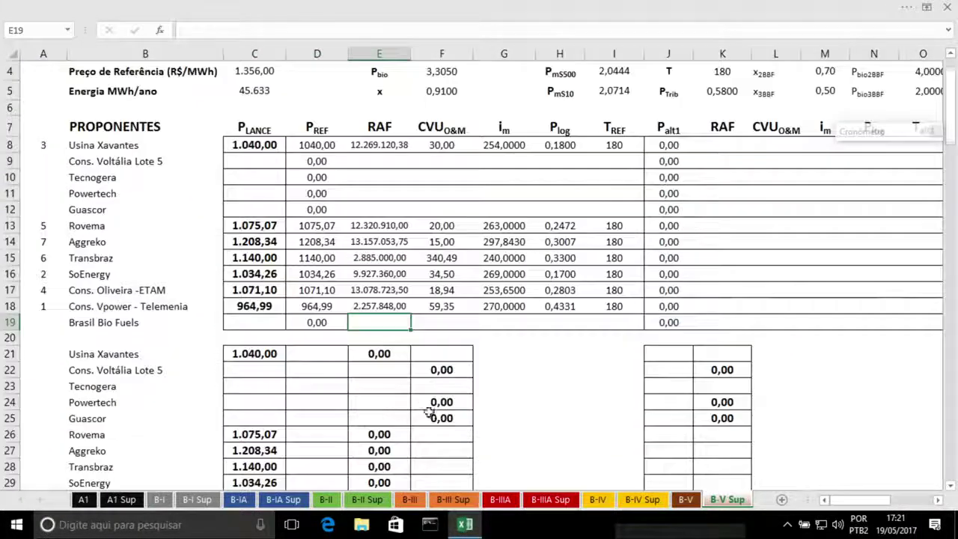
pyautogui.scroll(-1, 441, 410)
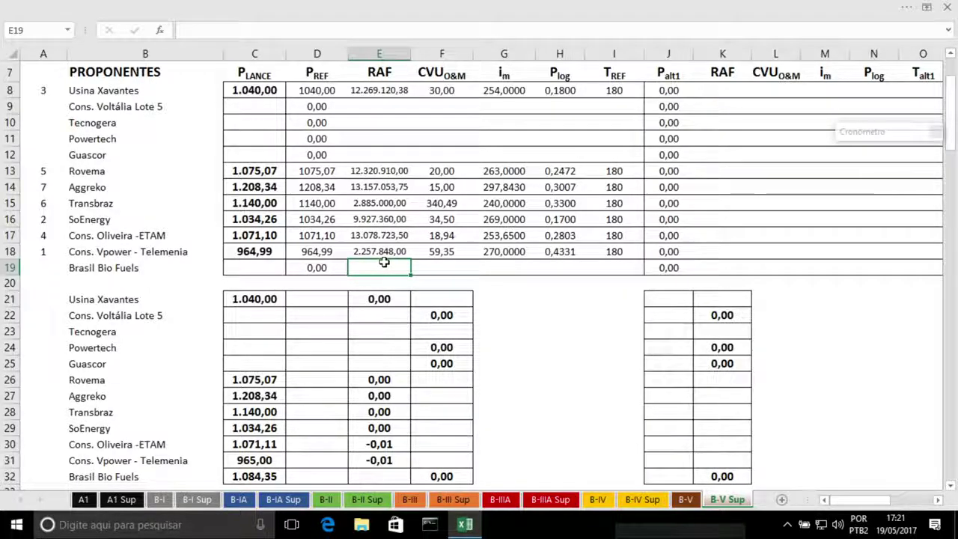
# Enter 60 as both the reference period in I19 and the first alternative period in O19 for Brasil Bio Fuels
pyautogui.click(603, 270)
pyautogui.write('60')
pyautogui.click(929, 268)
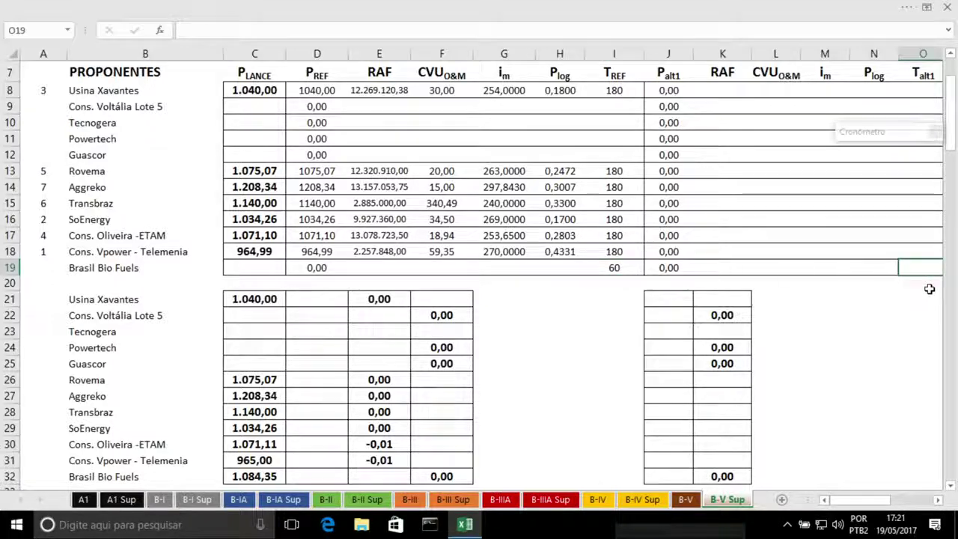
pyautogui.write('6')
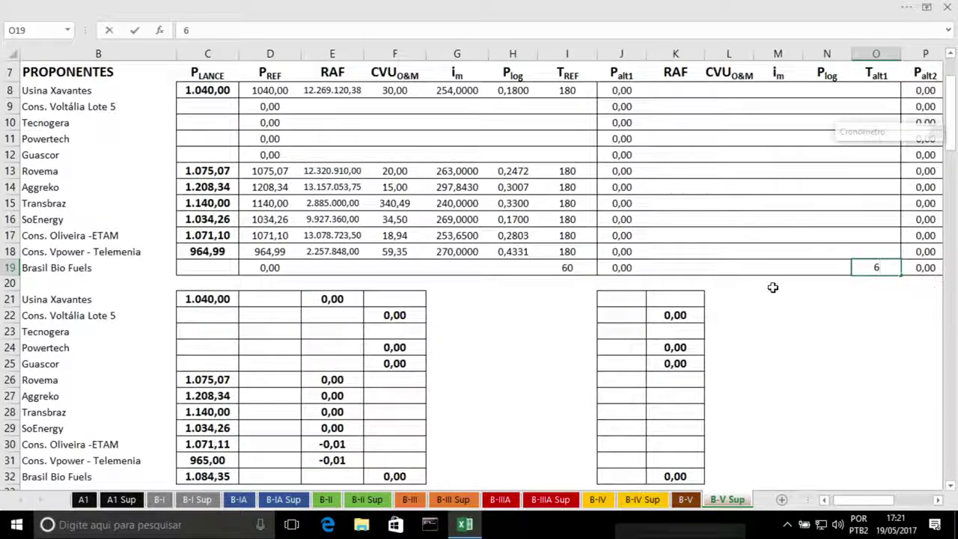
pyautogui.write('0')
# Enter 24230640,20 as the RAF of Brasil Bio Fuels' reference project in E19
pyautogui.click(348, 266)
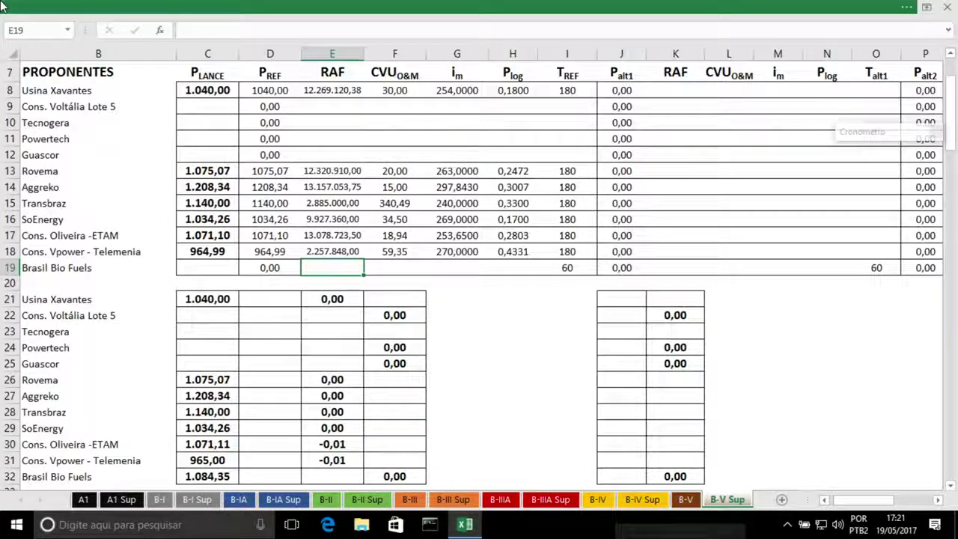
pyautogui.write('24')
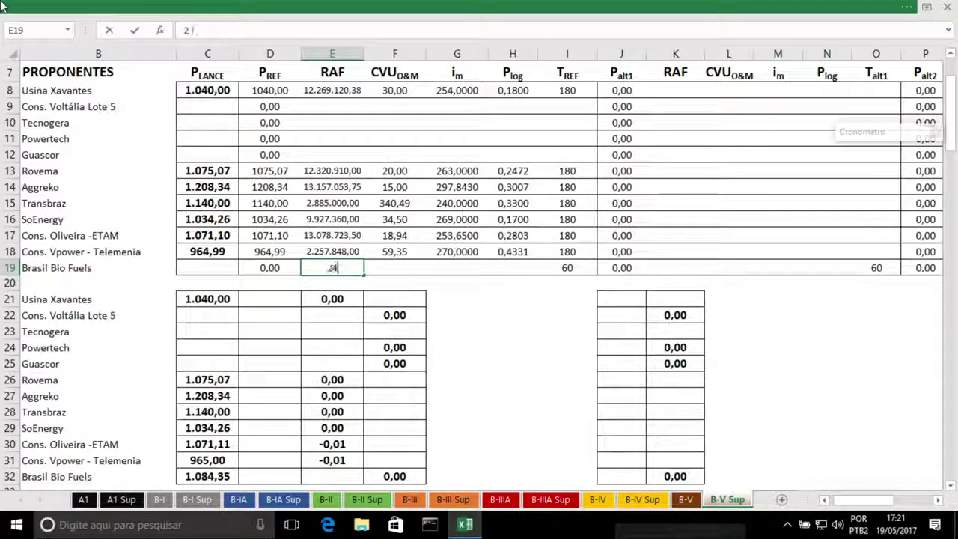
pyautogui.write('230')
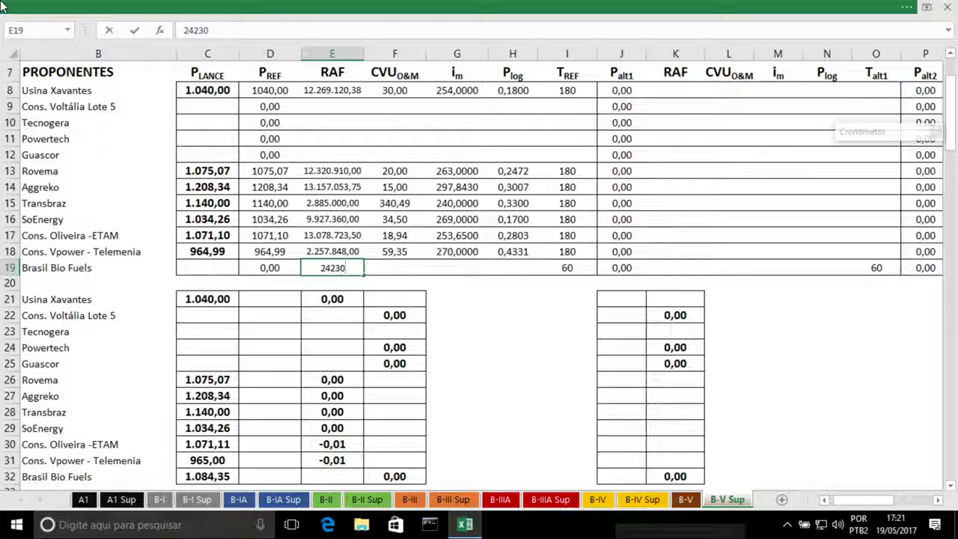
pyautogui.write('640')
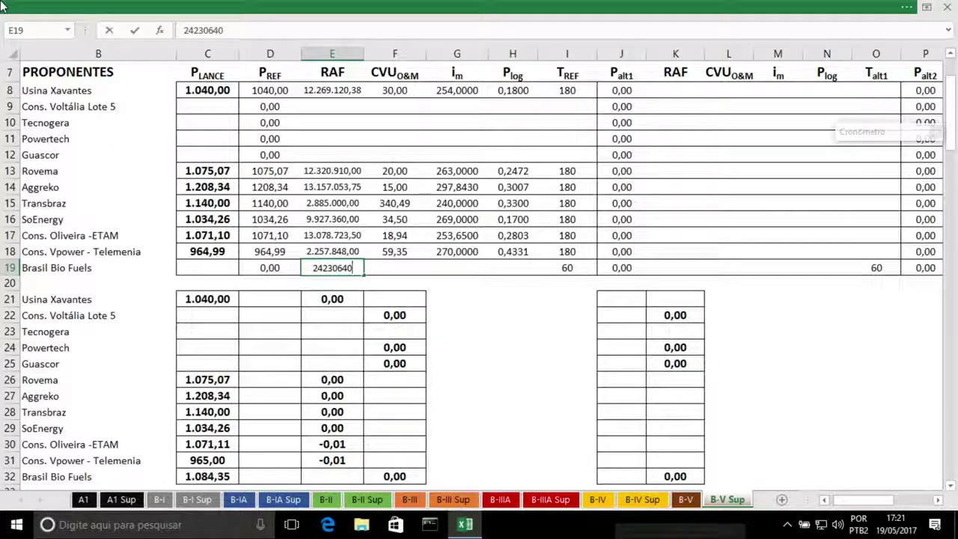
pyautogui.write(',20')
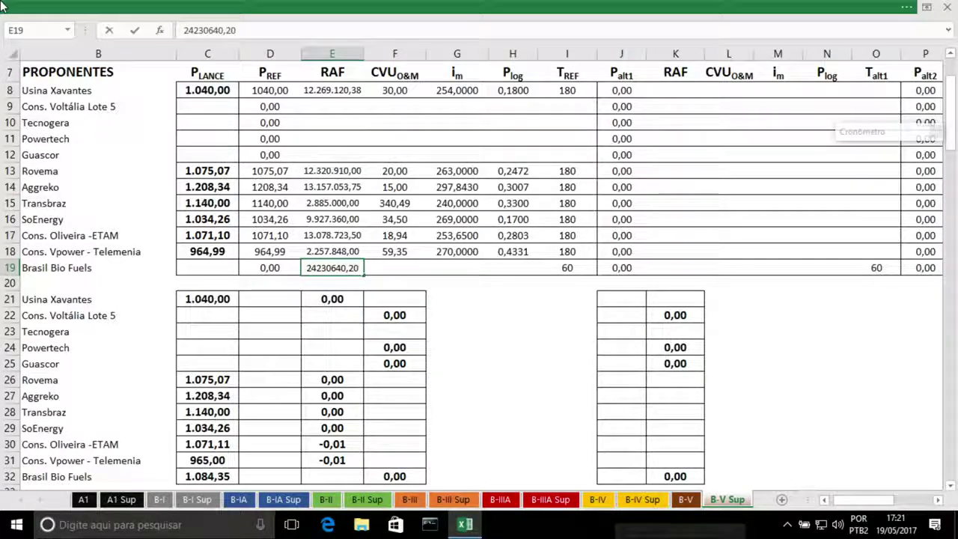
pyautogui.press('Tab')
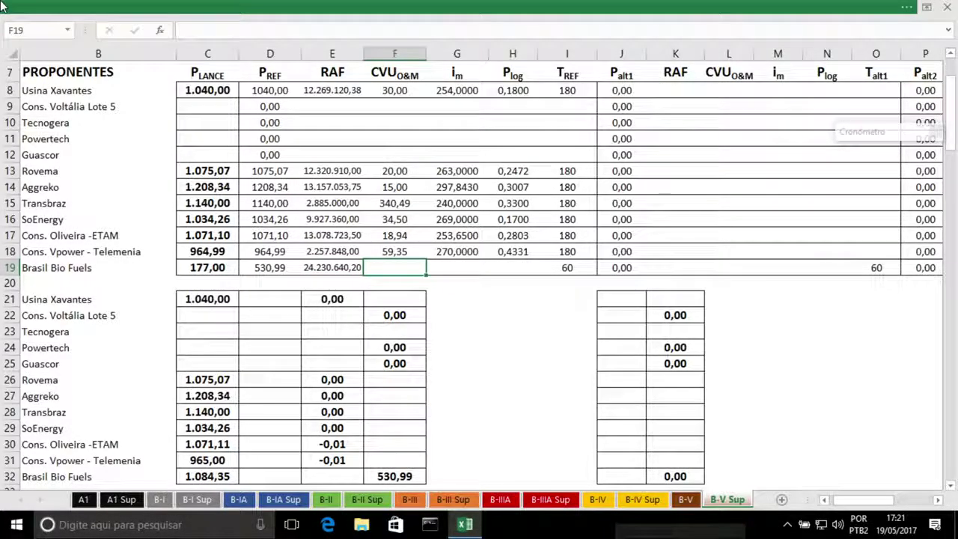
# Enter Brasil Bio Fuels' reference project CVU O&M as 42,59 in F19 and its im as 270,000 in G19
pyautogui.write('42,')
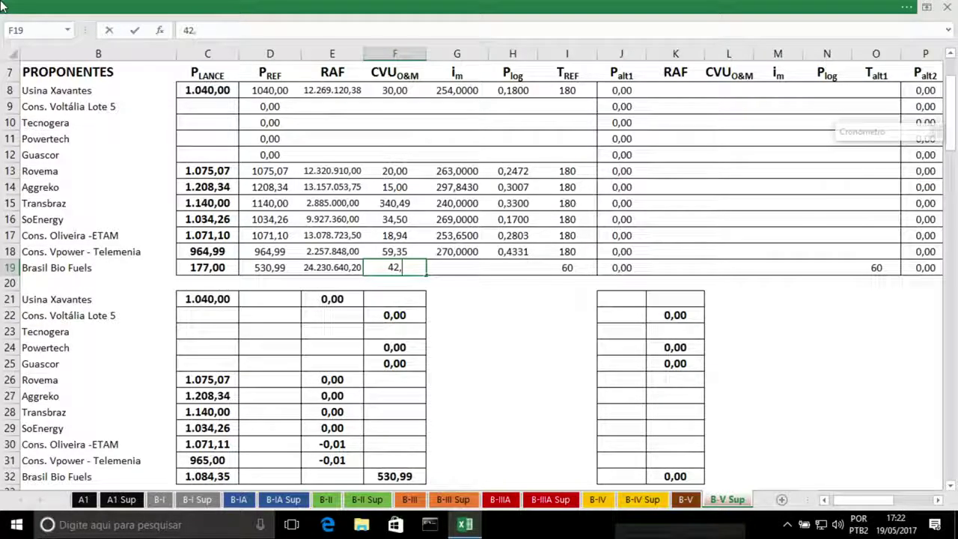
pyautogui.write('59')
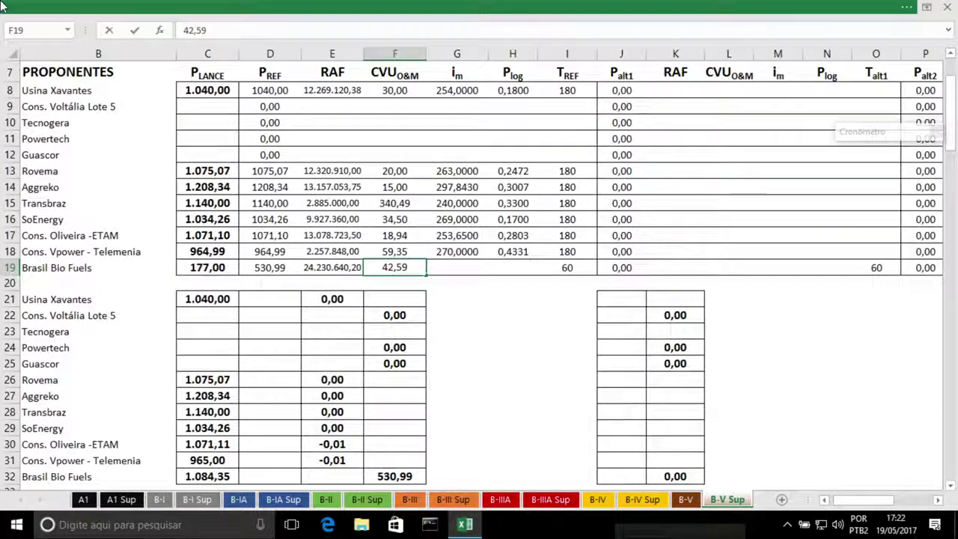
pyautogui.press('Tab')
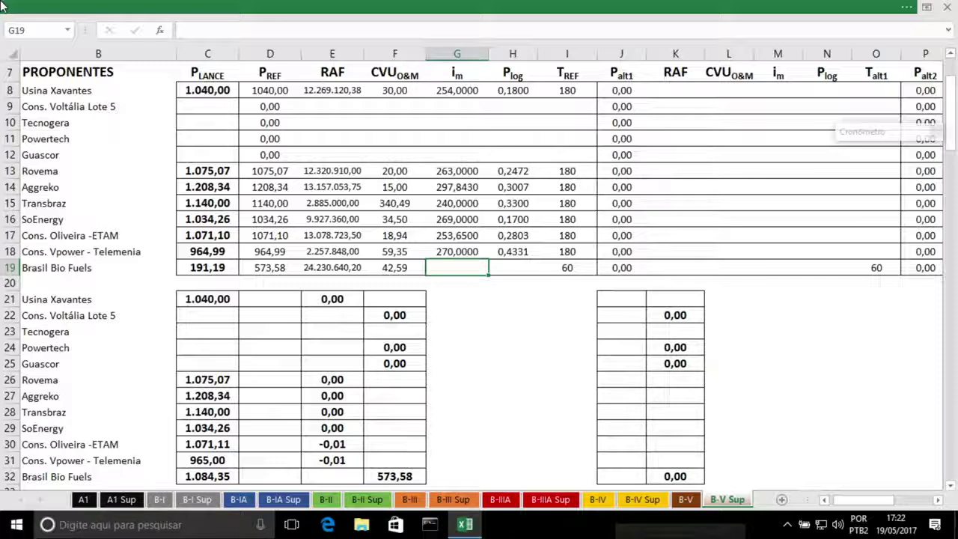
pyautogui.write('270')
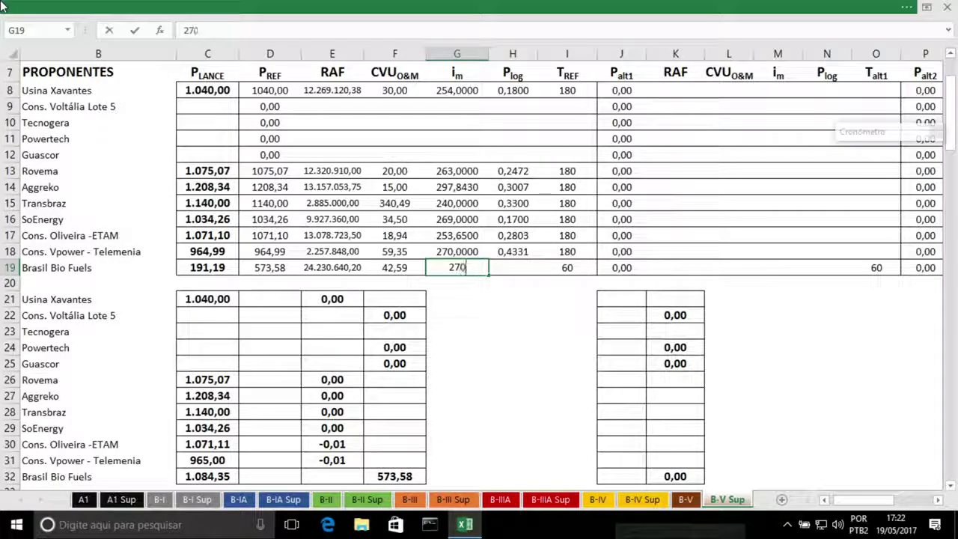
pyautogui.write(',000')
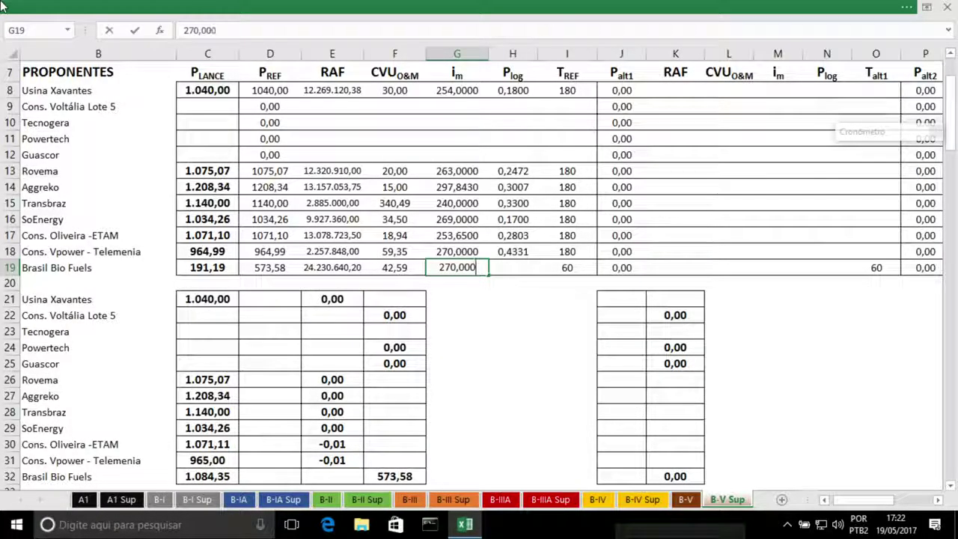
pyautogui.press('Tab')
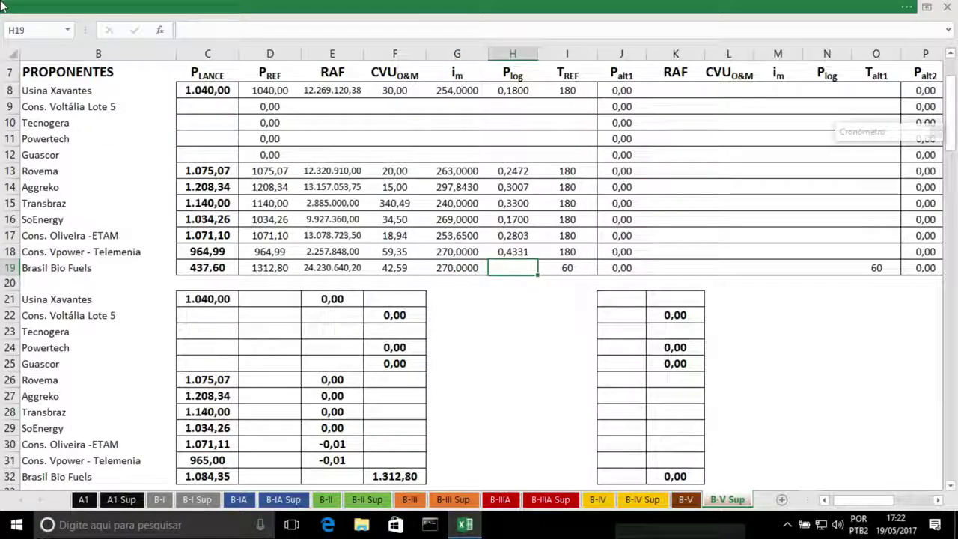
# Enter 0,1600 as the Plog of Brasil Bio Fuels' reference project in H19
pyautogui.write('0')
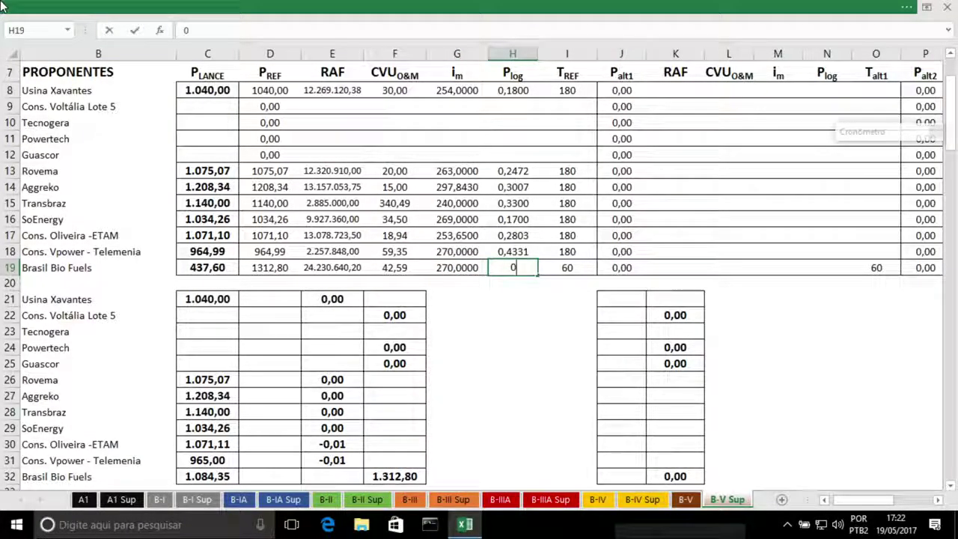
pyautogui.write(',')
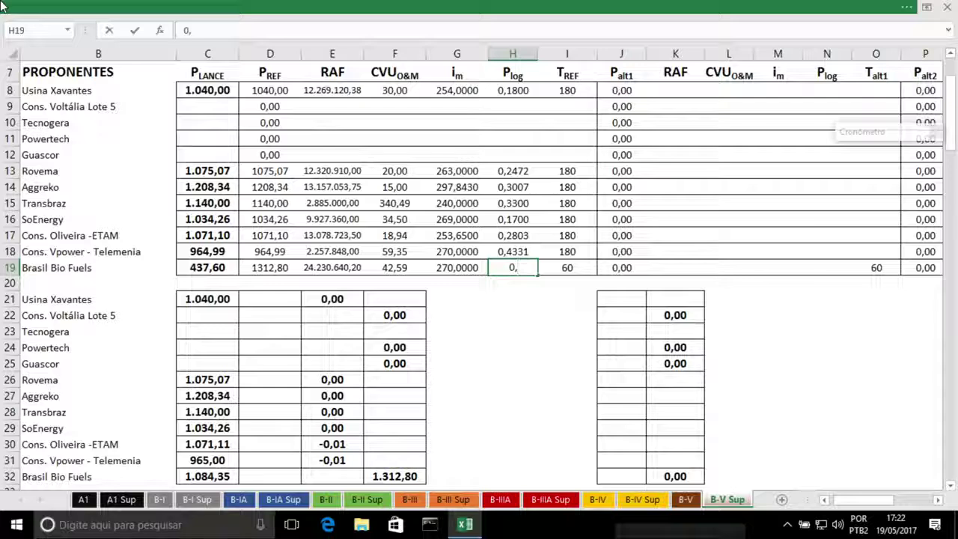
pyautogui.write('1600')
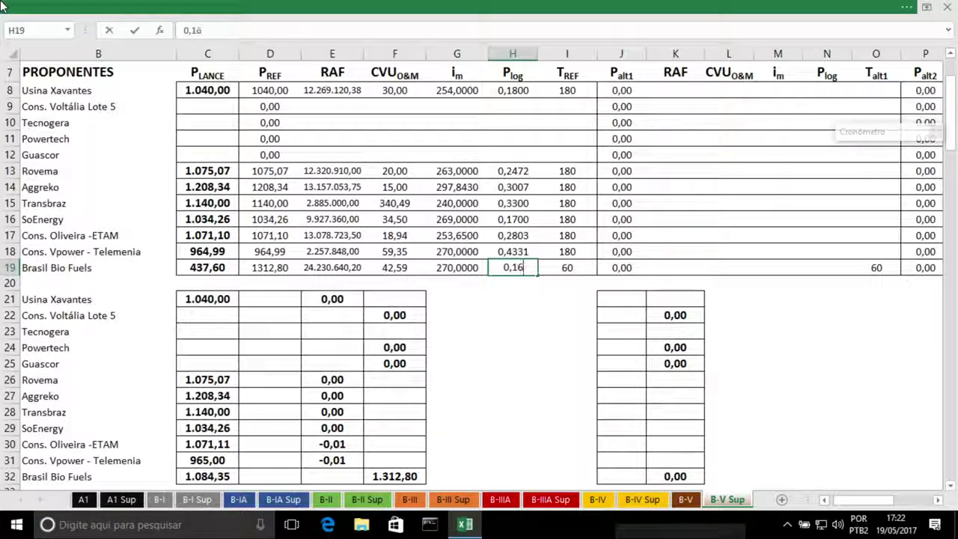
pyautogui.press('Tab')
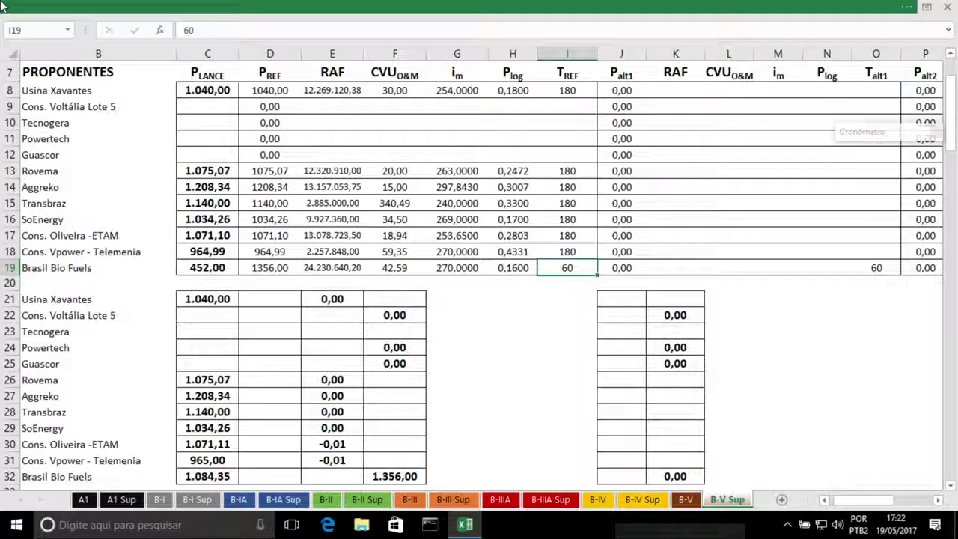
# Enter 12115320,10 as the RAF of Brasil Bio Fuels' first alternative in K19
pyautogui.press('Tab')
pyautogui.press('Tab')
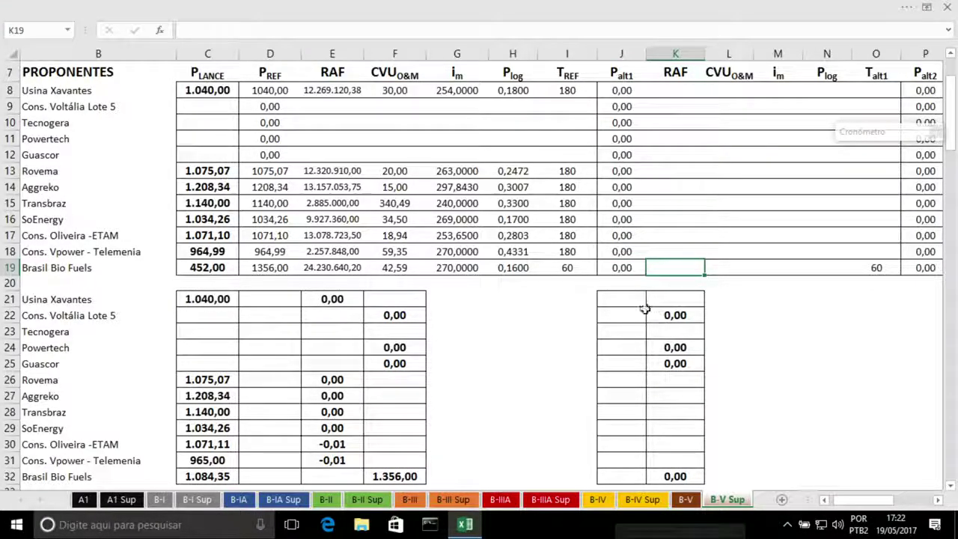
pyautogui.write('12')
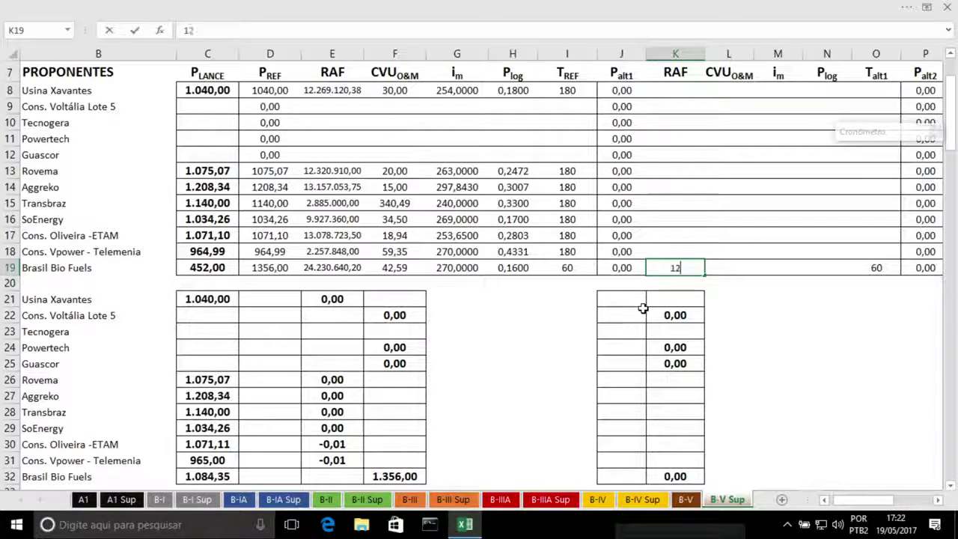
pyautogui.write('11')
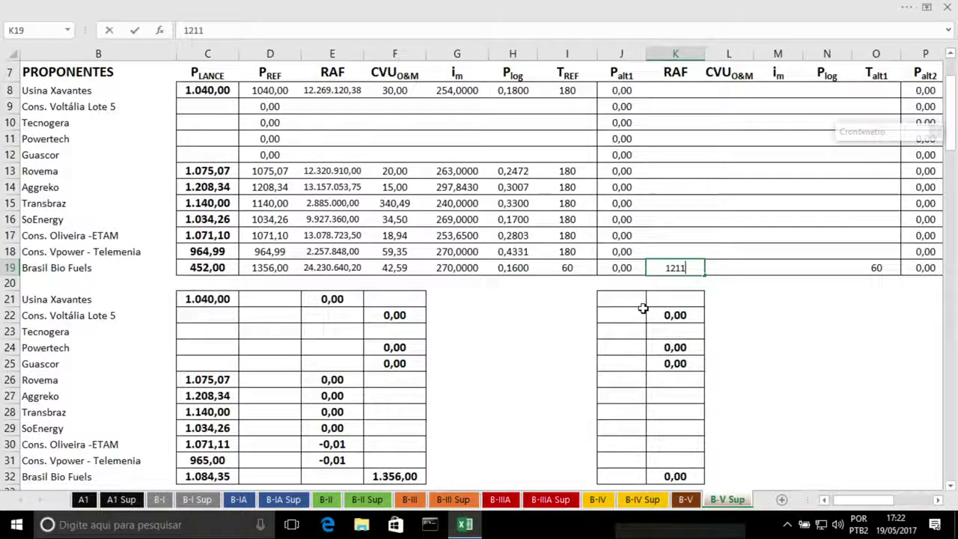
pyautogui.write('532')
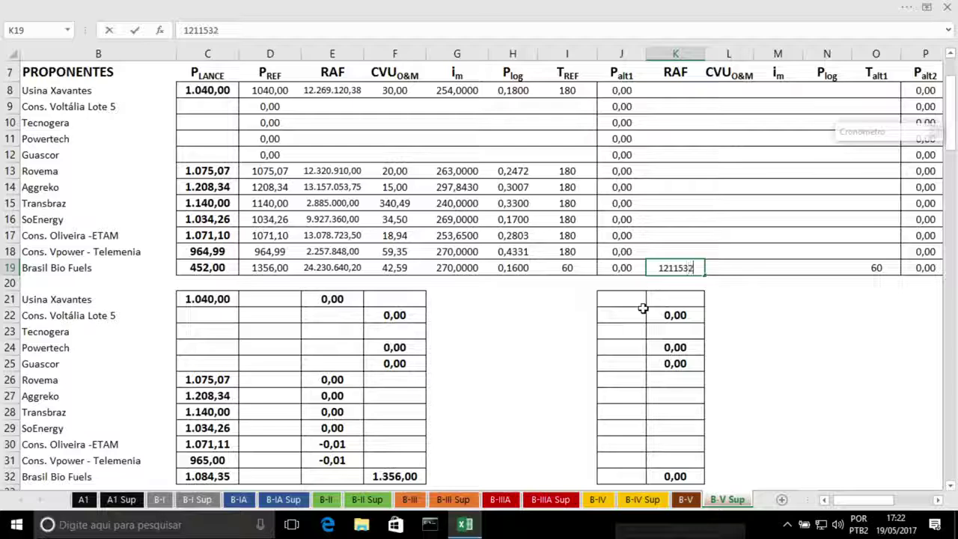
pyautogui.write('0,10')
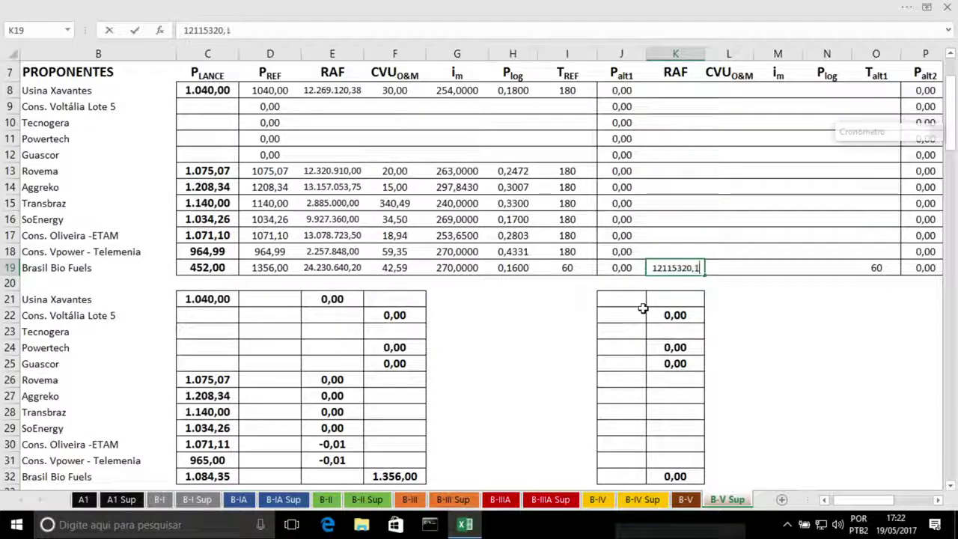
pyautogui.press('Tab')
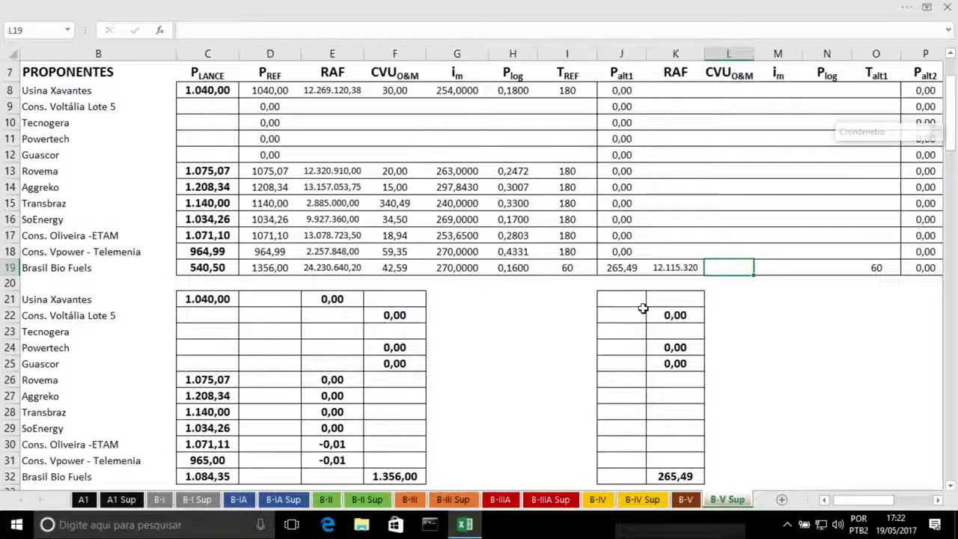
# Format the RAF in K19 with two decimal places and widen columns K and L to fit their contents
pyautogui.press('Left')
pyautogui.click(359, 6)
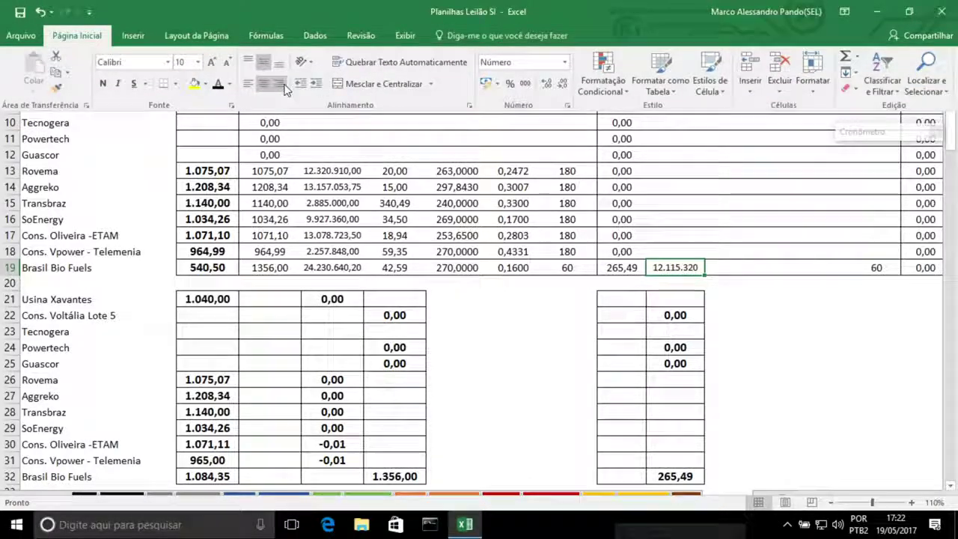
pyautogui.click(550, 86)
pyautogui.click(551, 86)
pyautogui.click(728, 267)
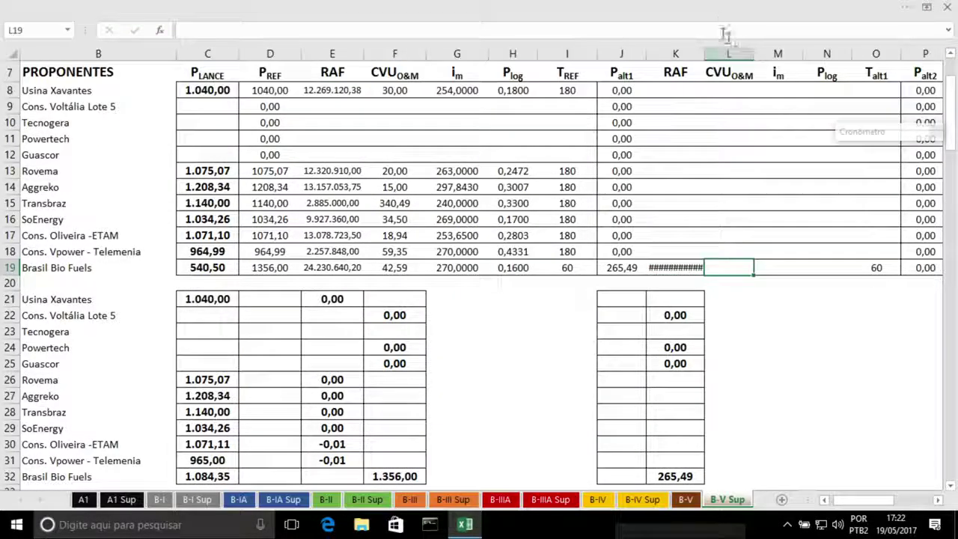
pyautogui.moveTo(752, 53); pyautogui.dragTo(712, 54)
pyautogui.moveTo(773, 53); pyautogui.dragTo(770, 52)
# Copy Brasil Bio Fuels' CVU O&M, im and Plog from F19:H19 into L19:N19 as values only
pyautogui.moveTo(382, 268); pyautogui.dragTo(501, 267)
pyautogui.hotkey('ctrl', 'c')
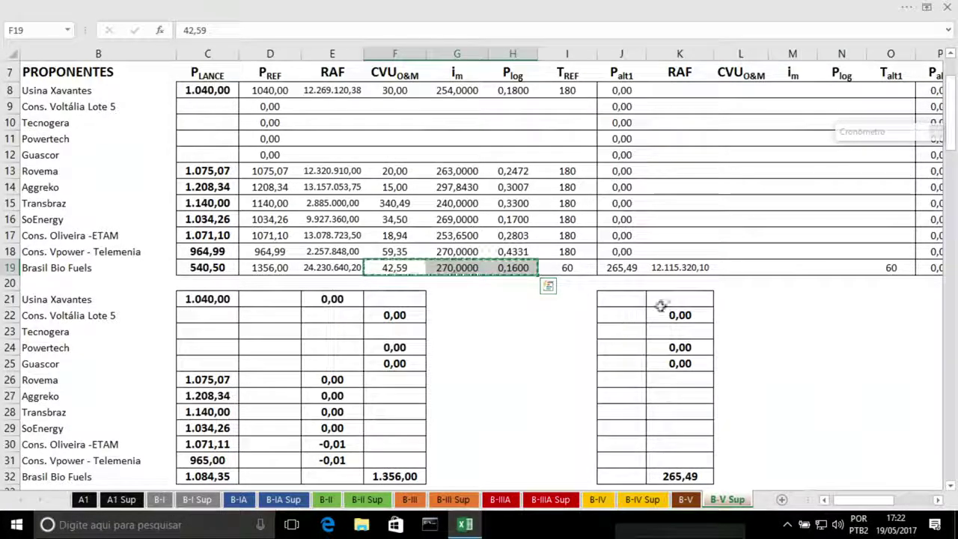
pyautogui.click(731, 268)
pyautogui.rightClick(734, 268)
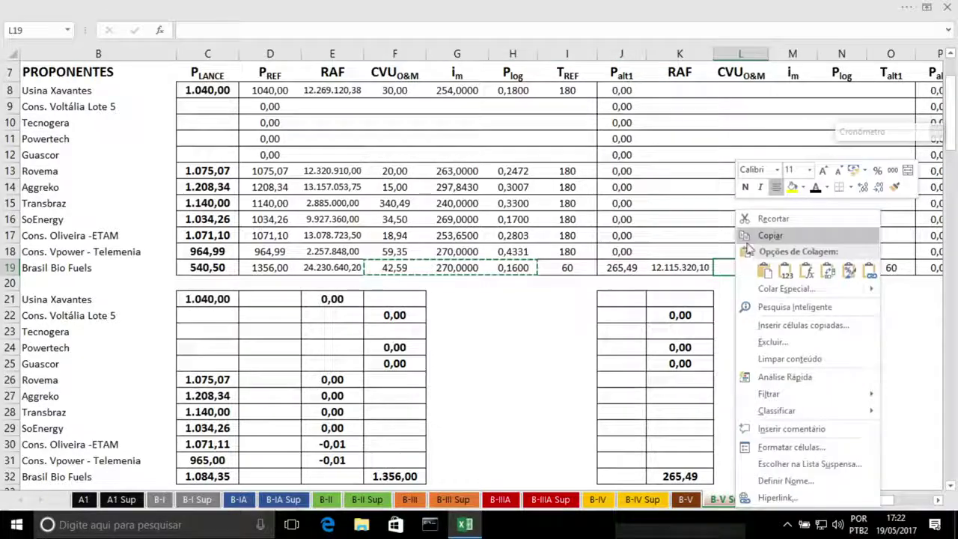
pyautogui.click(784, 271)
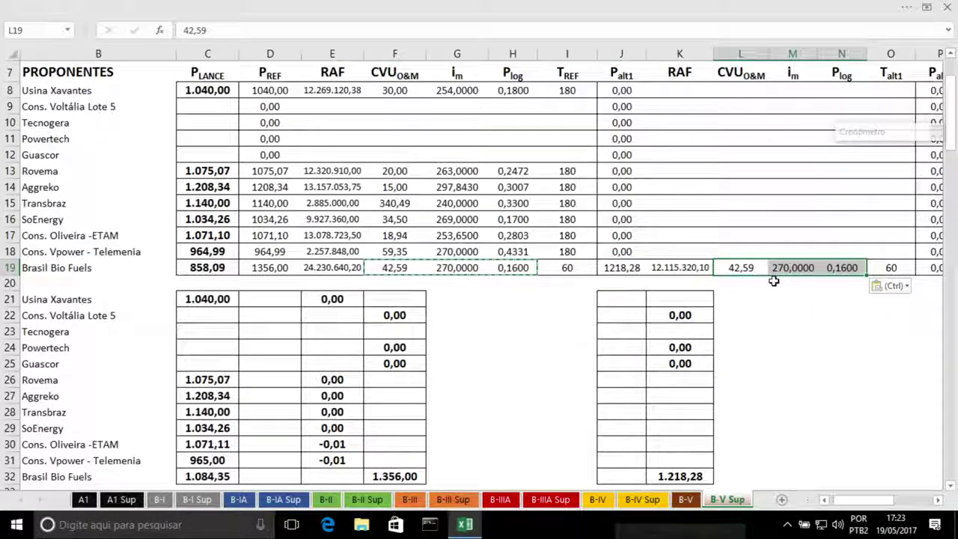
pyautogui.click(778, 267)
pyautogui.click(843, 268)
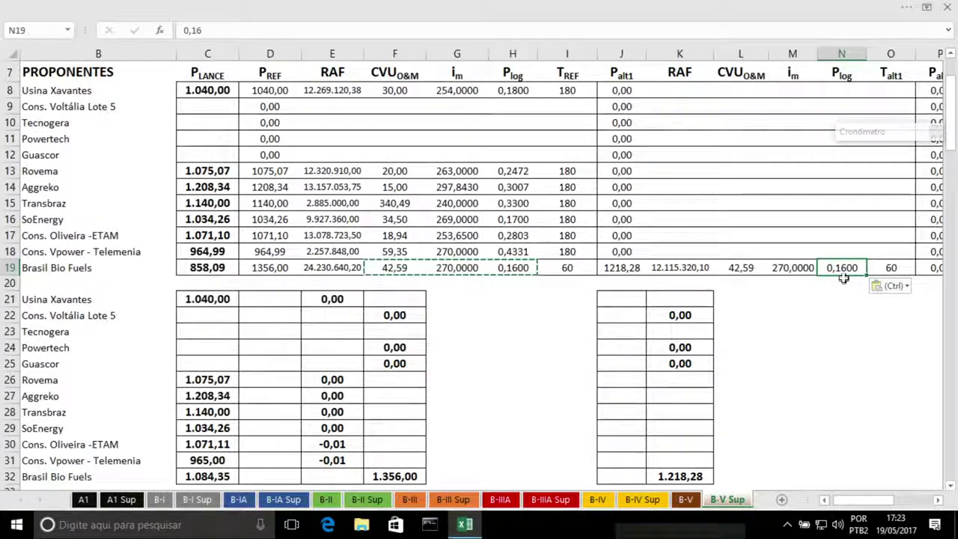
# Copy Brasil Bio Fuels' first alternative inputs from K19:N19 into the second alternative cells Q19:T19 as values only
pyautogui.click(939, 501)
pyautogui.click(939, 501)
pyautogui.click(938, 502)
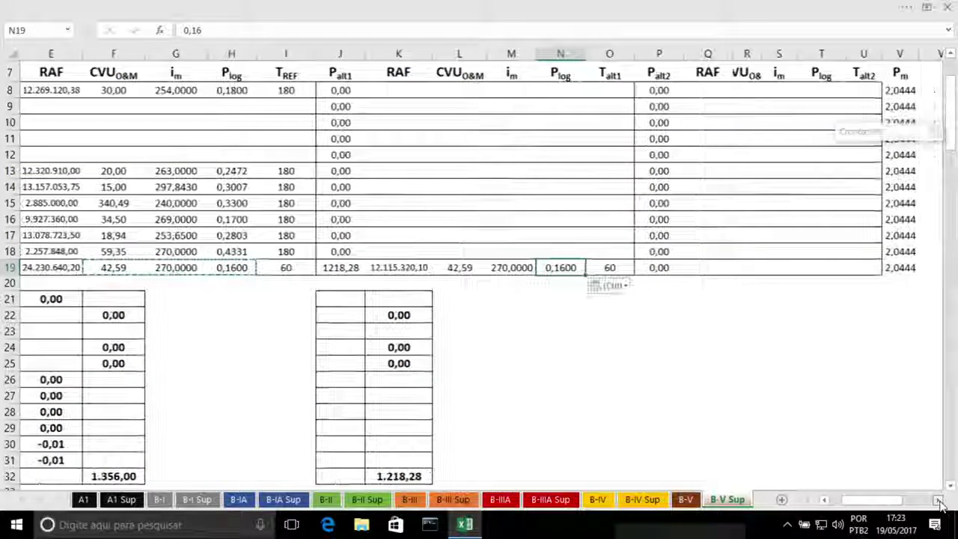
pyautogui.click(712, 269)
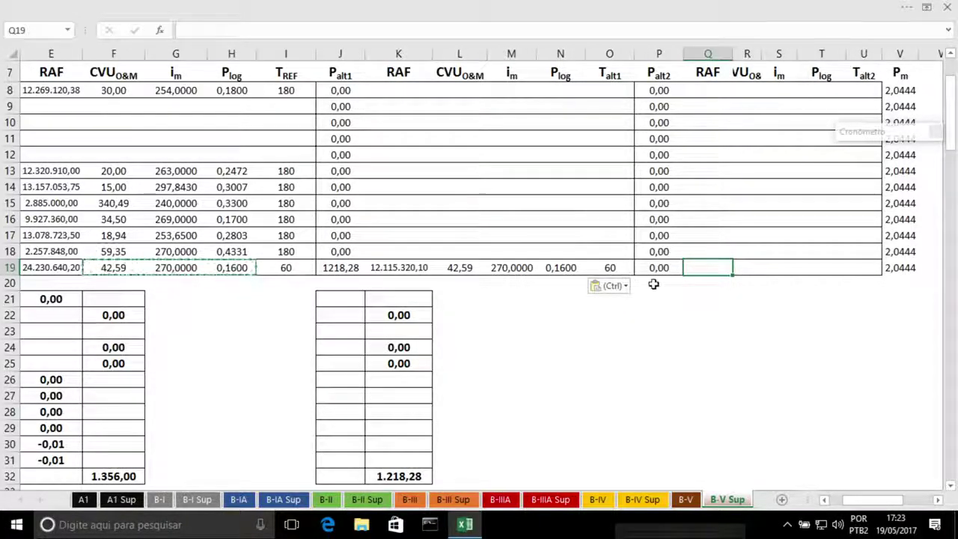
pyautogui.hotkey('ctrl', 'c')
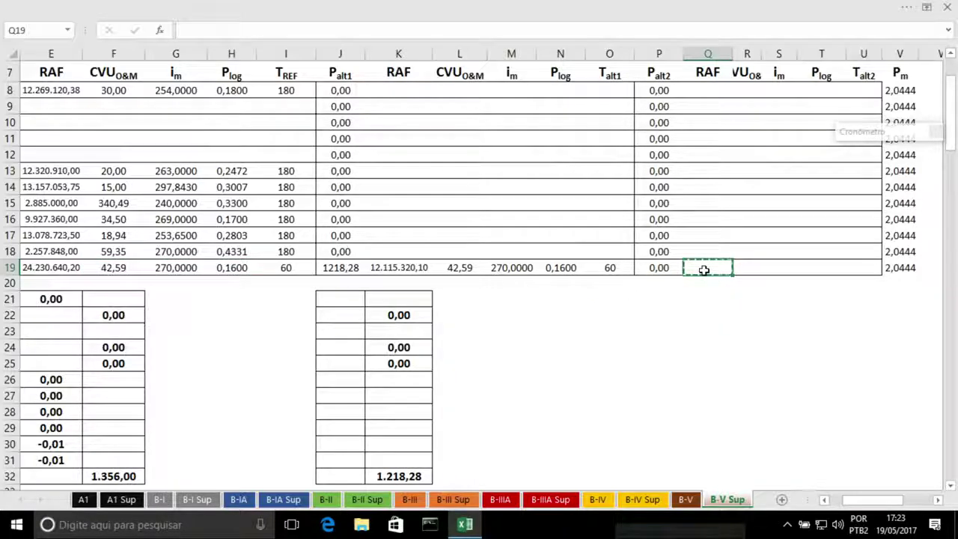
pyautogui.click(385, 269)
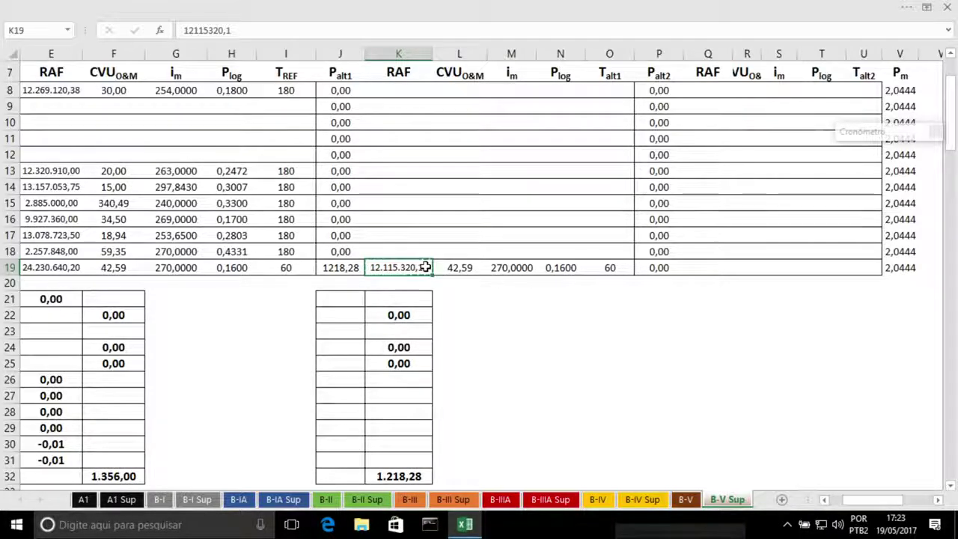
pyautogui.moveTo(412, 265); pyautogui.dragTo(560, 267)
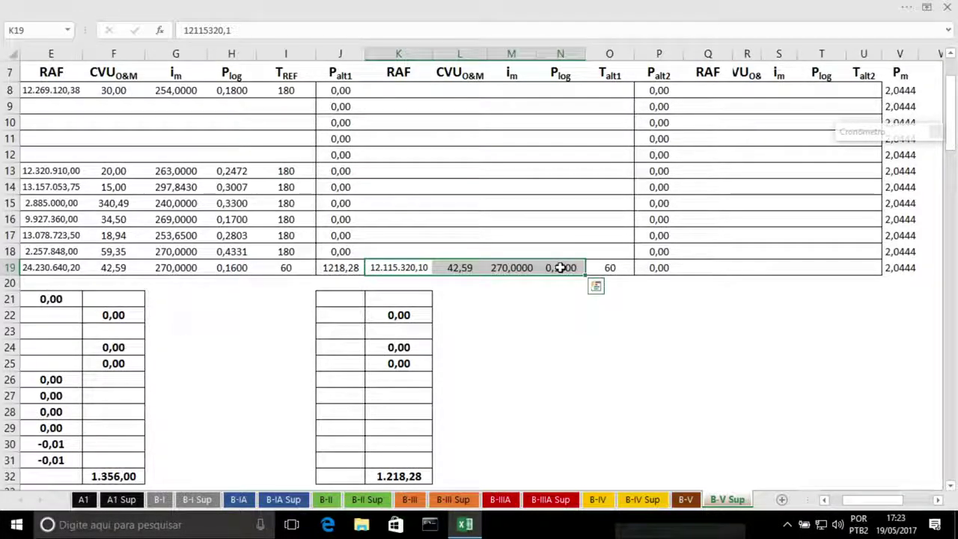
pyautogui.hotkey('ctrl', 'c')
pyautogui.click(694, 267)
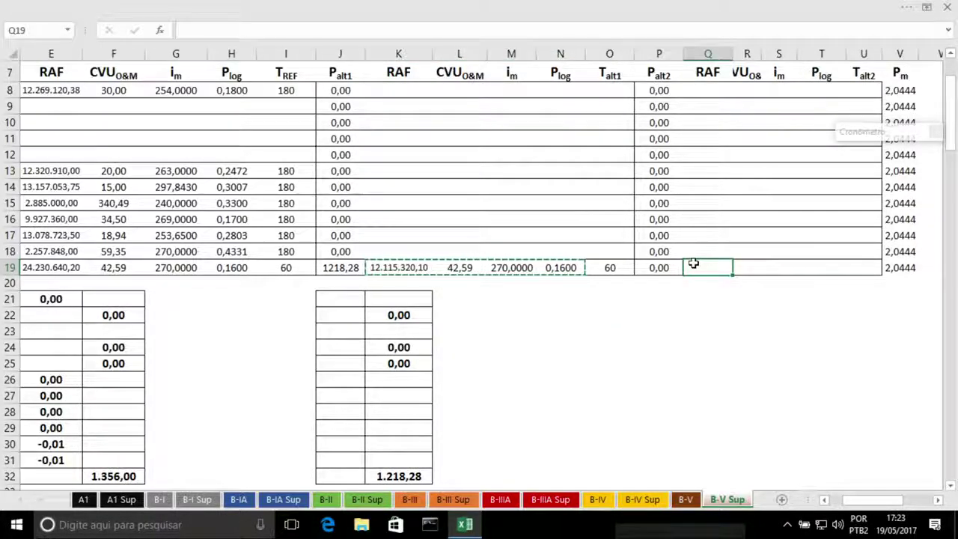
pyautogui.rightClick(694, 264)
pyautogui.click(745, 273)
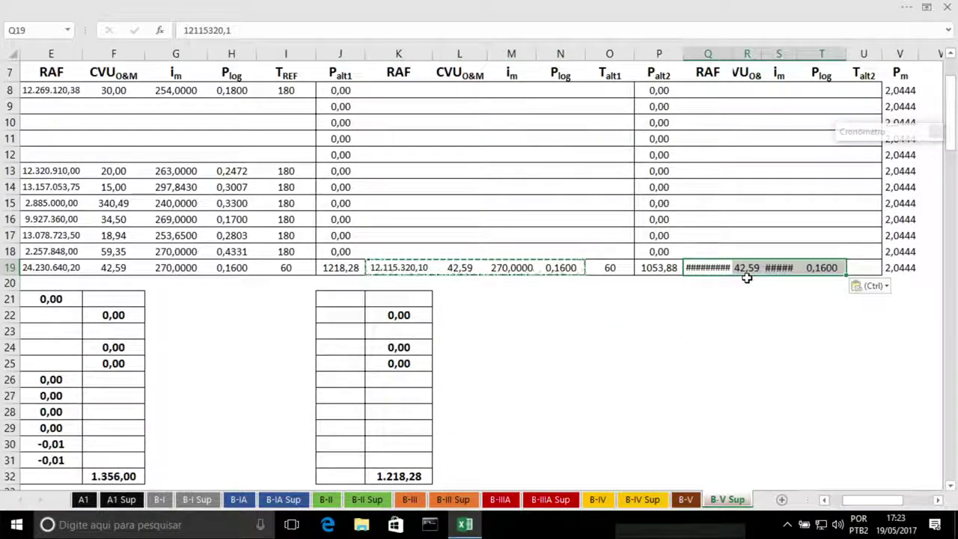
# Widen columns Q and S so the second alternative's RAF and im values fit
pyautogui.click(741, 161)
pyautogui.moveTo(730, 53); pyautogui.dragTo(748, 53)
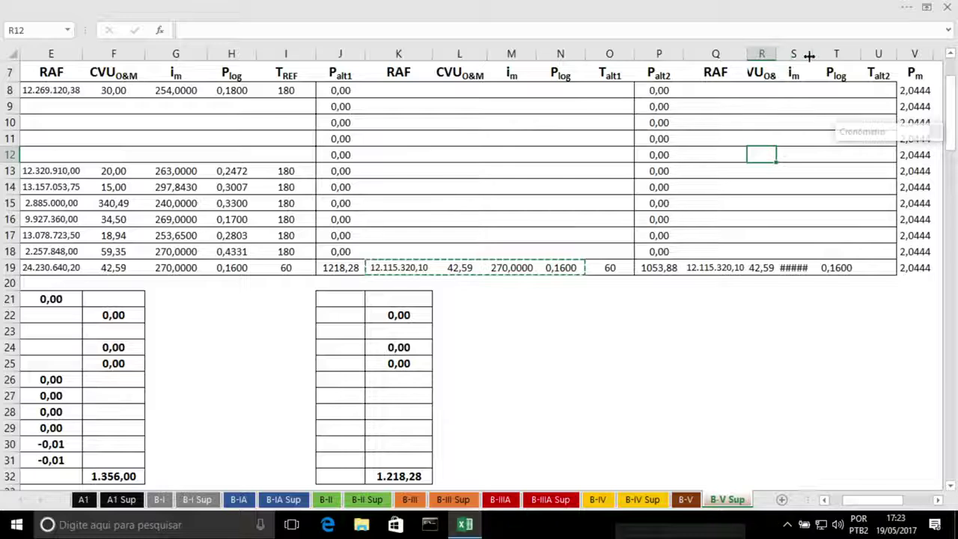
pyautogui.moveTo(813, 53); pyautogui.dragTo(822, 52)
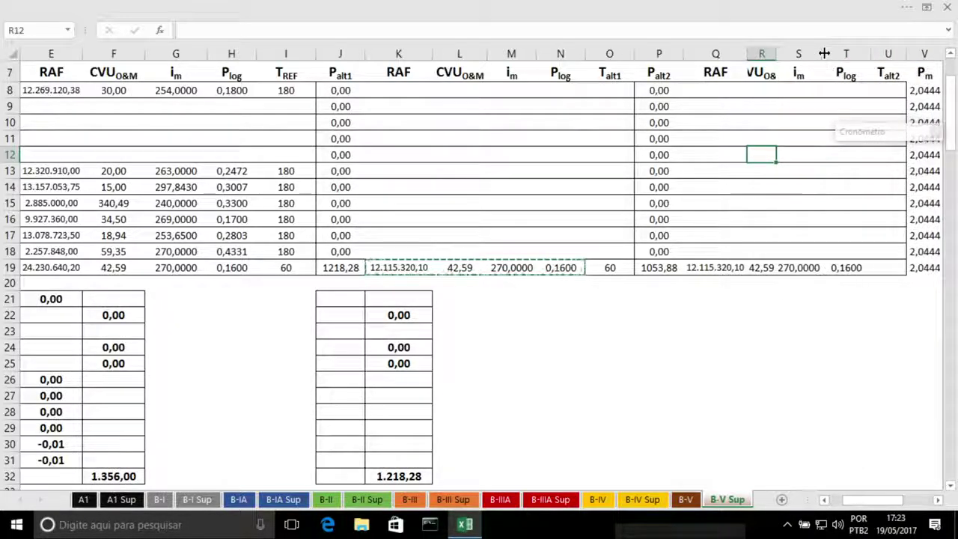
pyautogui.click(843, 271)
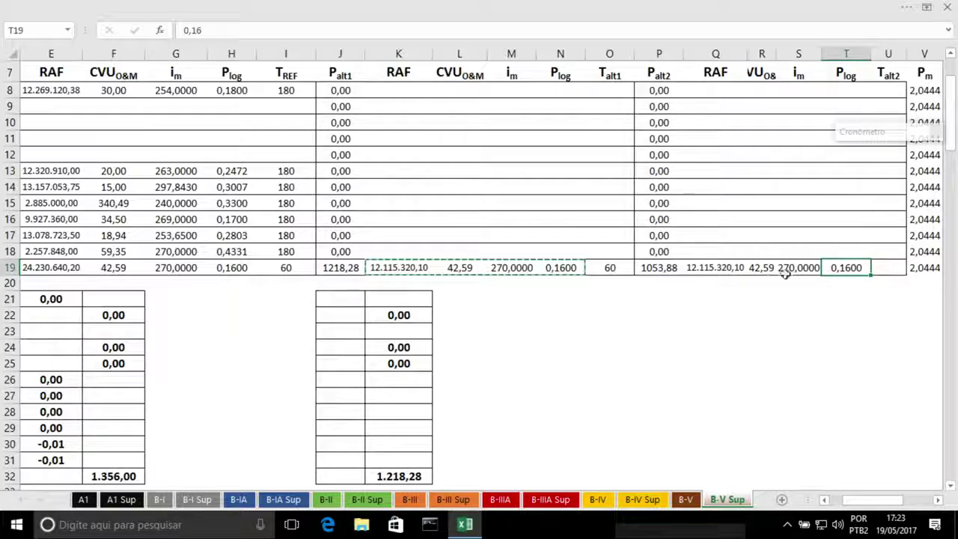
pyautogui.click(890, 268)
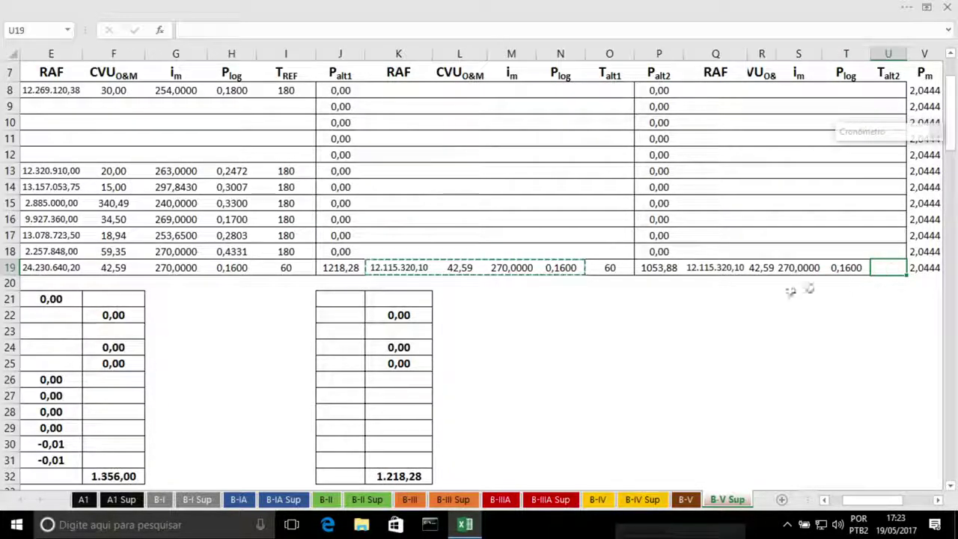
pyautogui.click(586, 296)
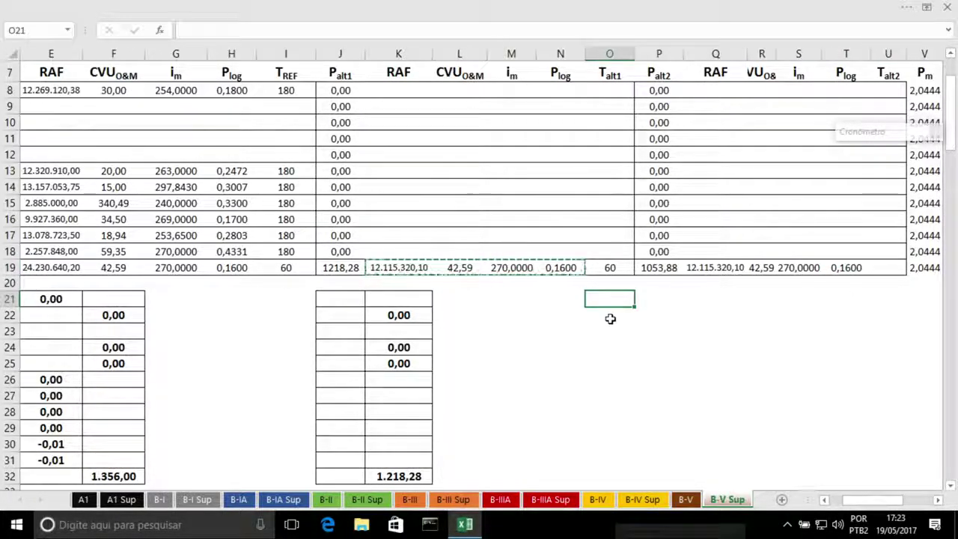
pyautogui.click(730, 188)
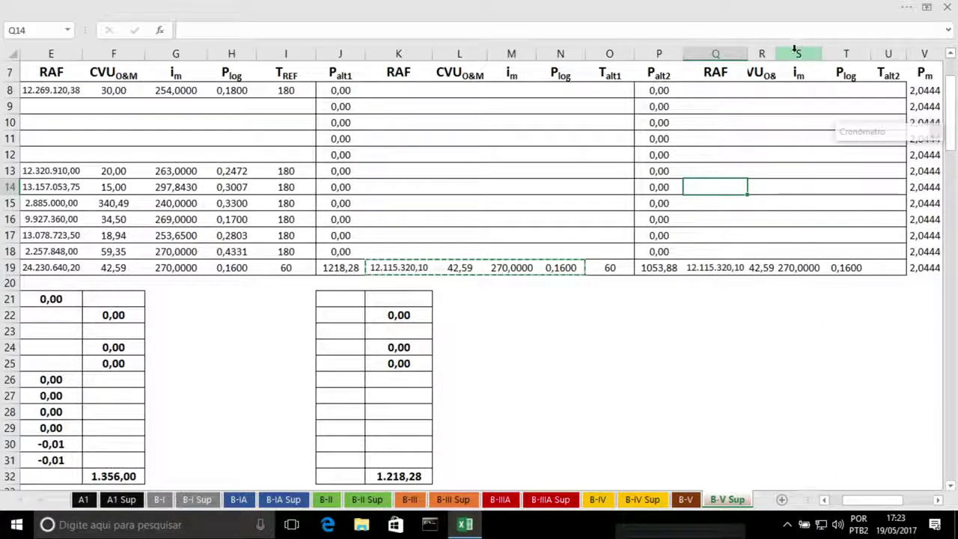
# Widen column R so the second alternative's CVU O&M heading and value fit
pyautogui.click(760, 155)
pyautogui.moveTo(775, 51); pyautogui.dragTo(791, 49)
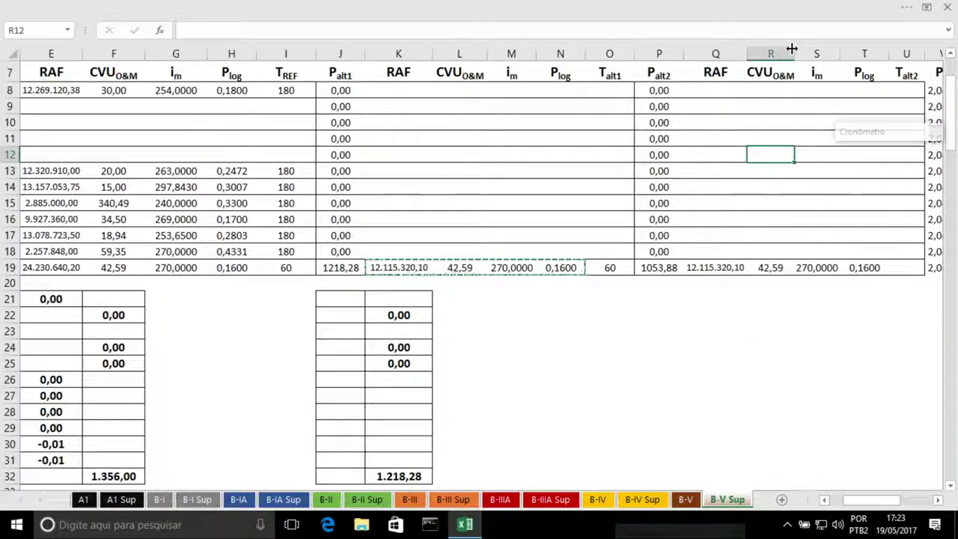
pyautogui.click(410, 139)
pyautogui.click(706, 323)
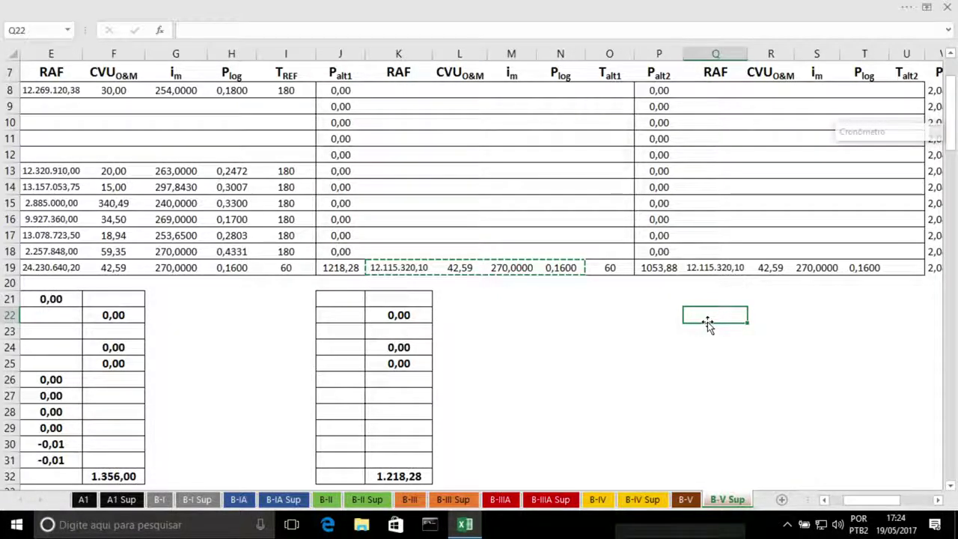
# Set the biofuel prices Pbio2BBF to 1,0221 in O4 and Pbio3BBF to 1,0080 in O5
pyautogui.scroll(2, 706, 318)
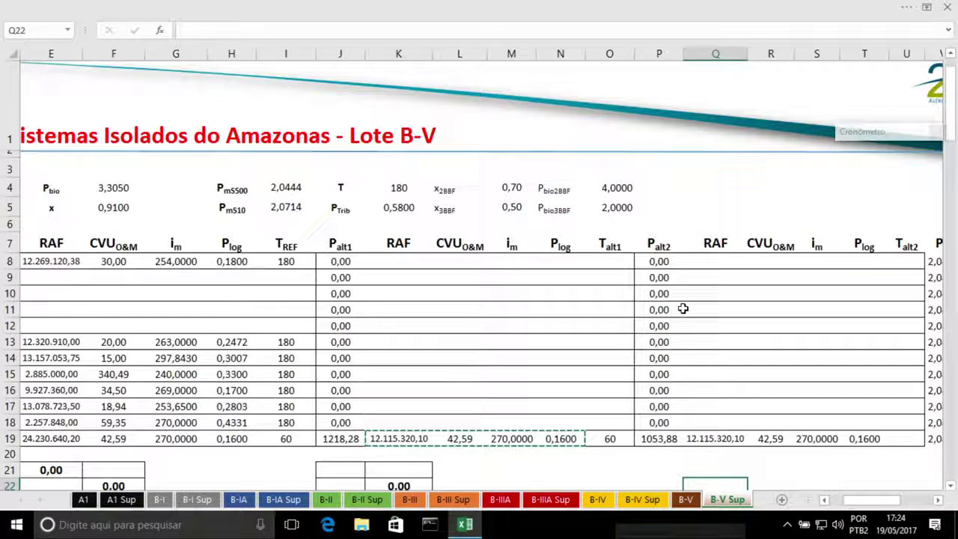
pyautogui.click(610, 186)
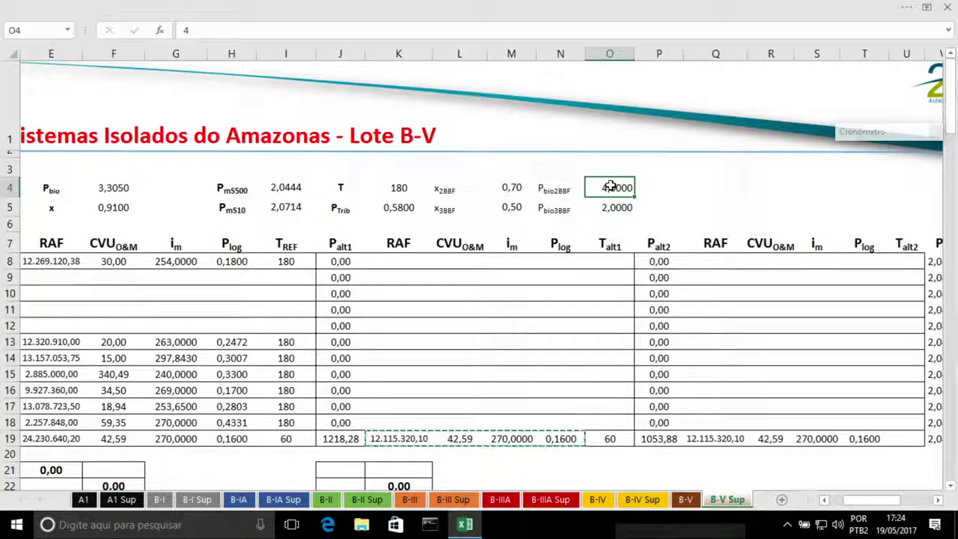
pyautogui.write('1')
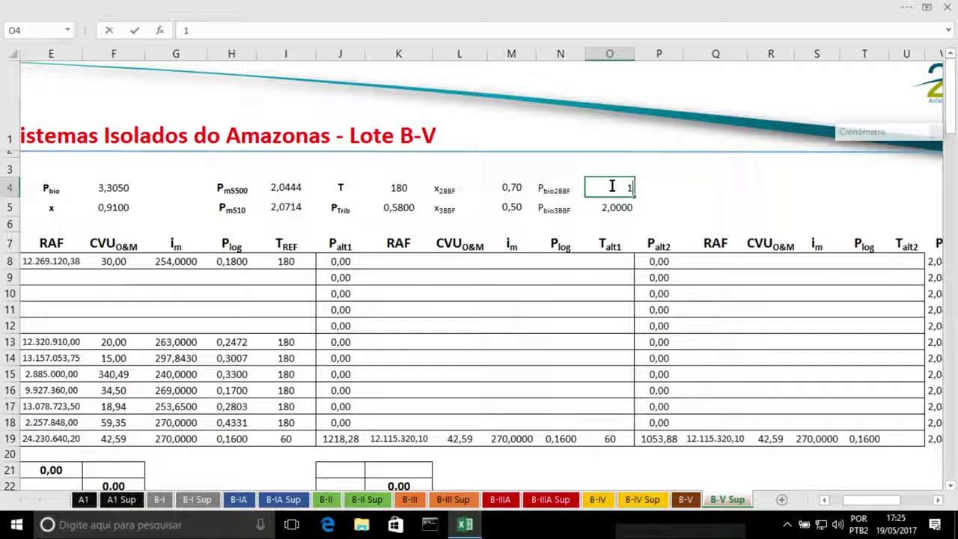
pyautogui.write(',0221')
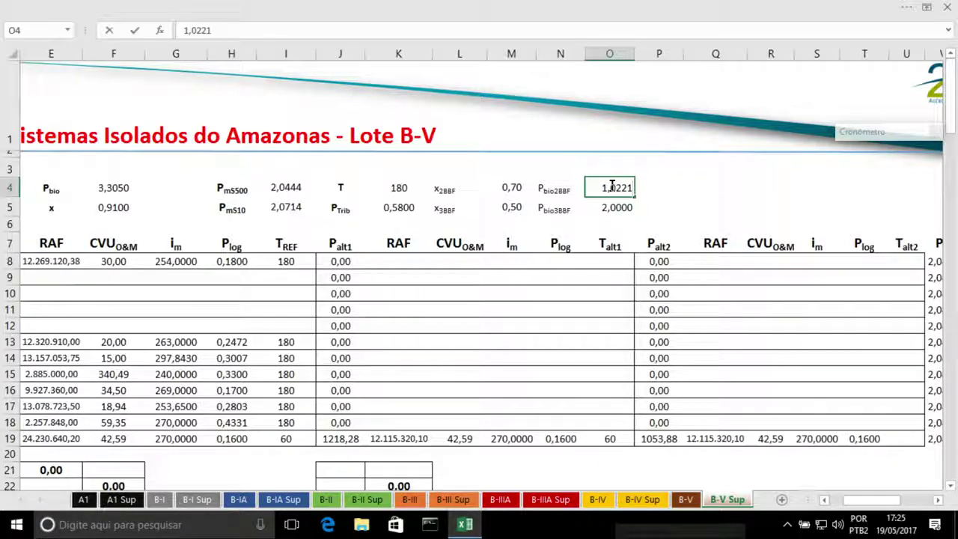
pyautogui.click(605, 207)
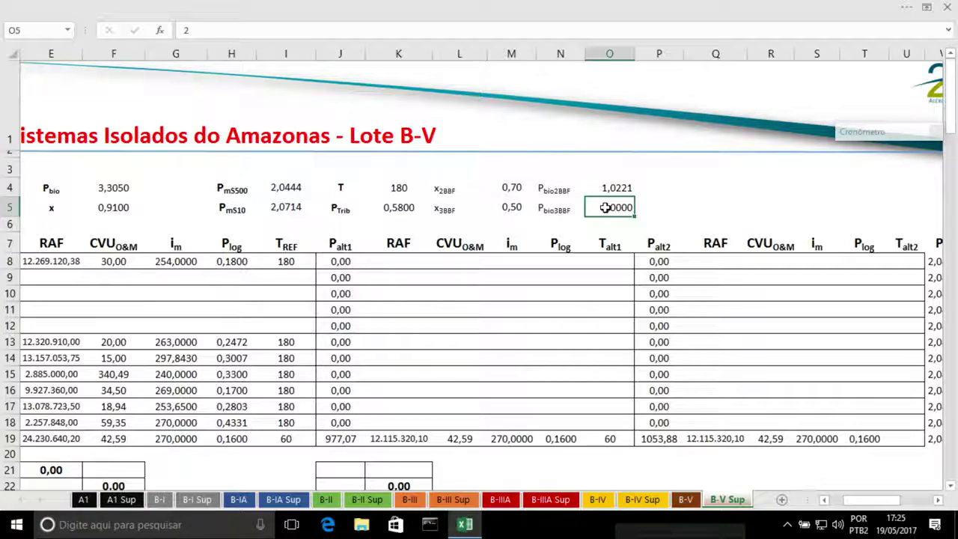
pyautogui.write('1,00')
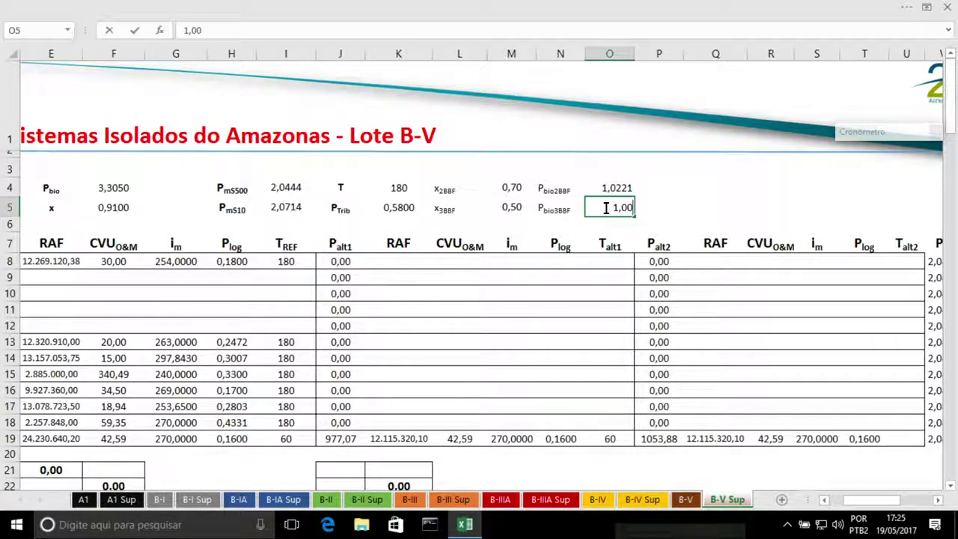
pyautogui.write('80')
pyautogui.press('Return')
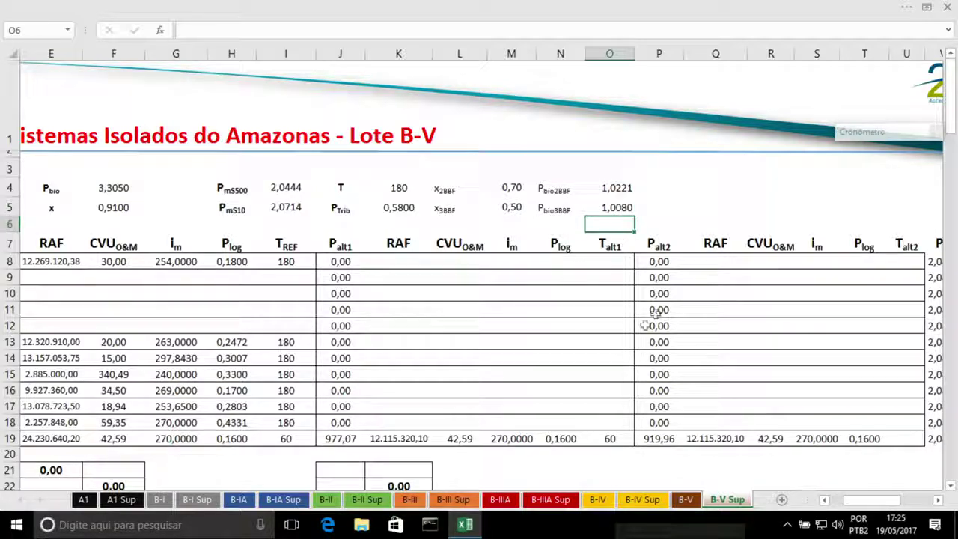
# Enter 60 as Brasil Bio Fuels' second alternative term Talt2 in U19
pyautogui.moveTo(707, 376); pyautogui.dragTo(890, 438)
pyautogui.click(892, 438)
pyautogui.write('60')
pyautogui.press('Return')
# Check Brasil Bio Fuels' calculated bid price in C19 and apply a black font to its price difference in E32
pyautogui.moveTo(759, 374); pyautogui.dragTo(11, 340)
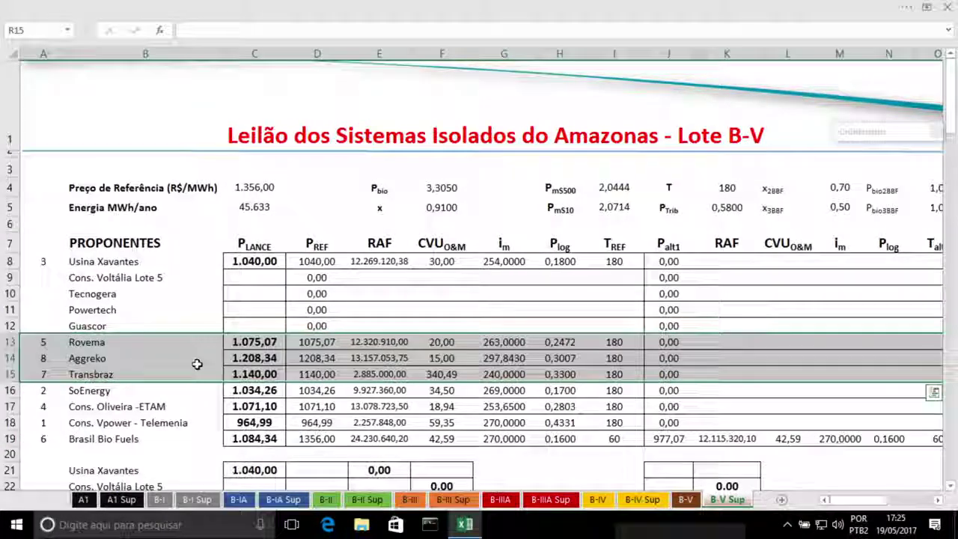
pyautogui.scroll(-3, 202, 362)
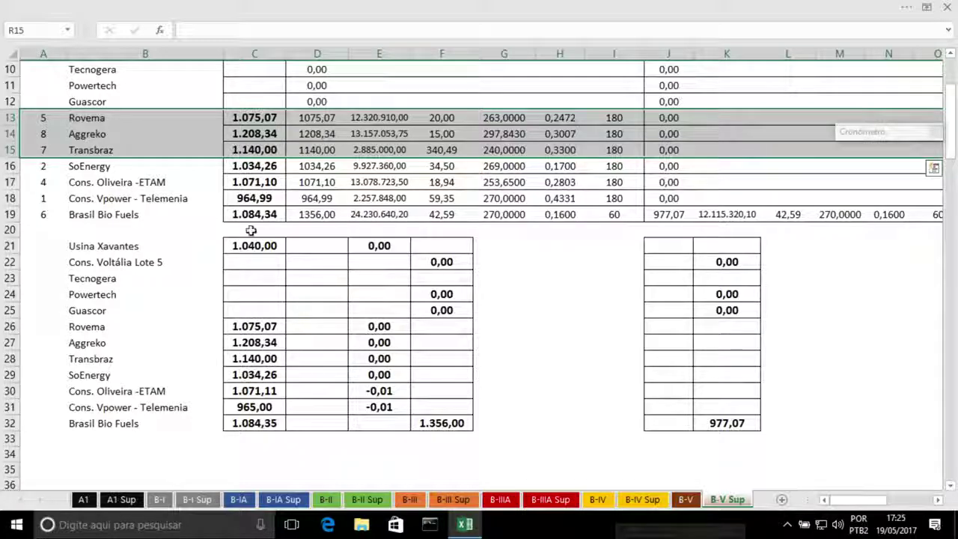
pyautogui.click(249, 214)
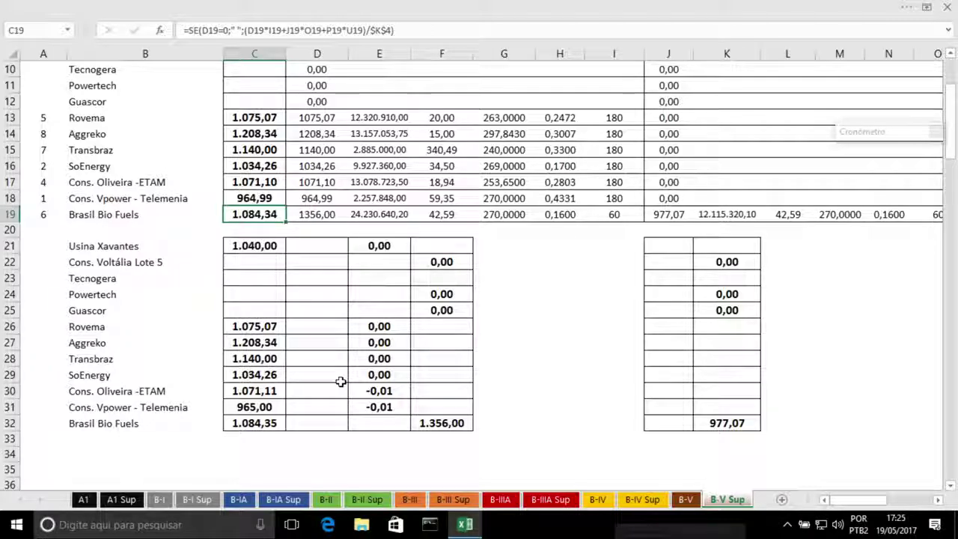
pyautogui.click(368, 422)
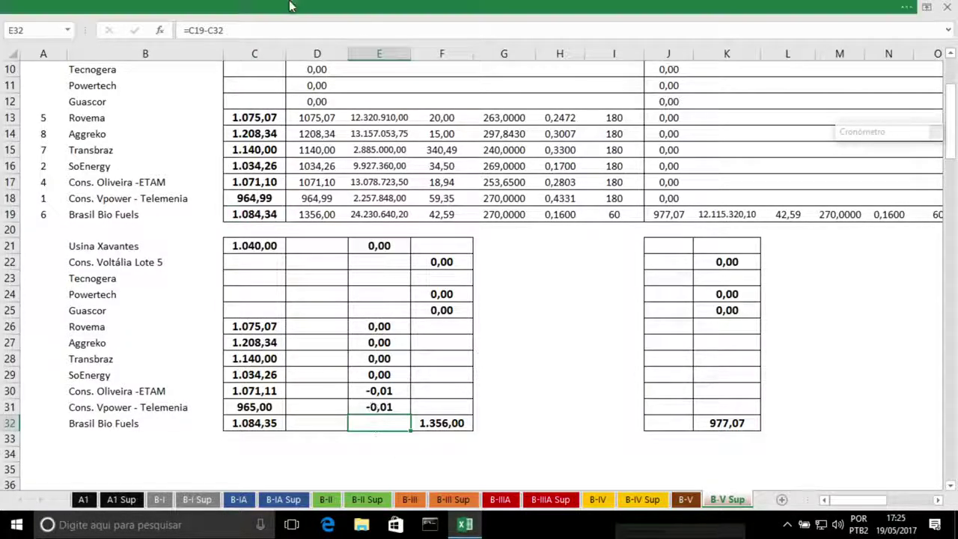
pyautogui.click(367, 9)
pyautogui.click(220, 85)
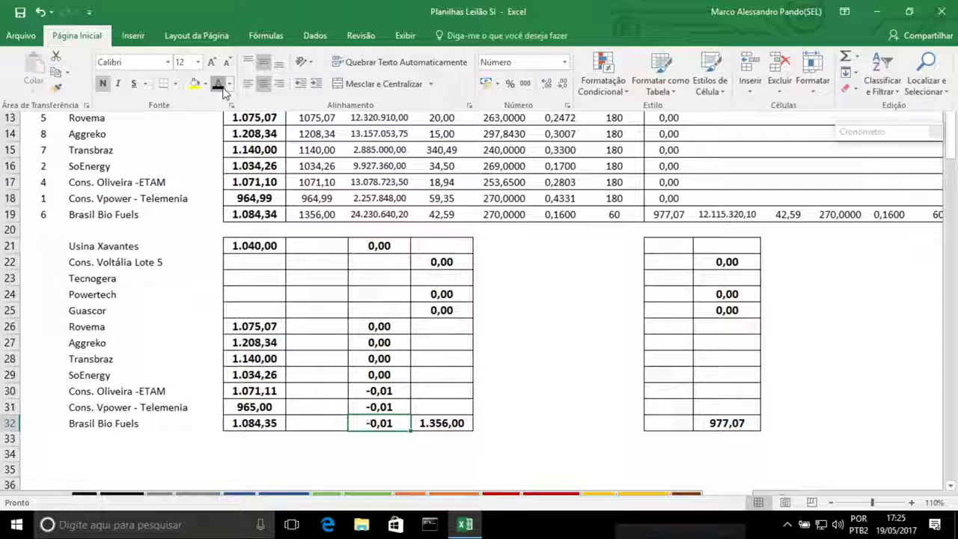
pyautogui.click(439, 423)
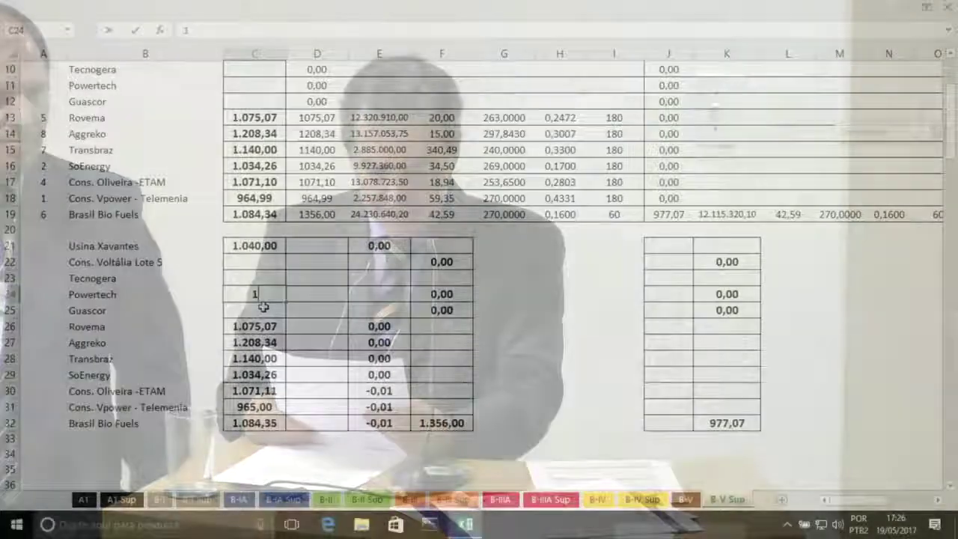
# Enter Powertech's announced price of 1017,03 in C24
pyautogui.write('017,')
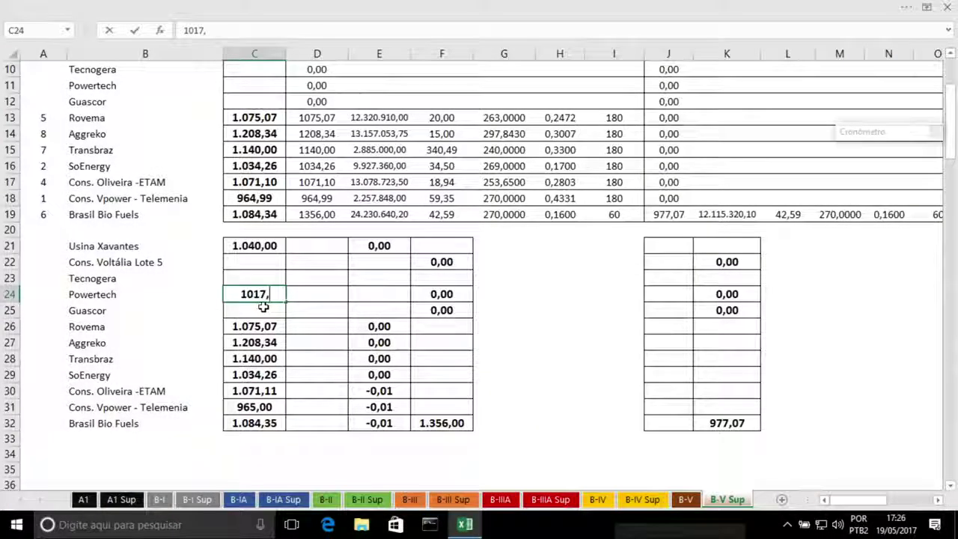
pyautogui.write('03')
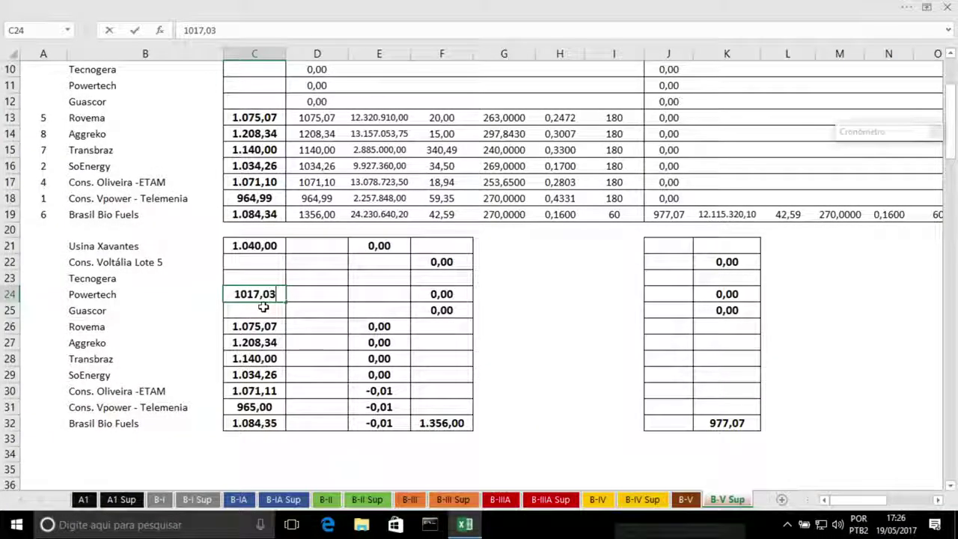
pyautogui.press('Tab')
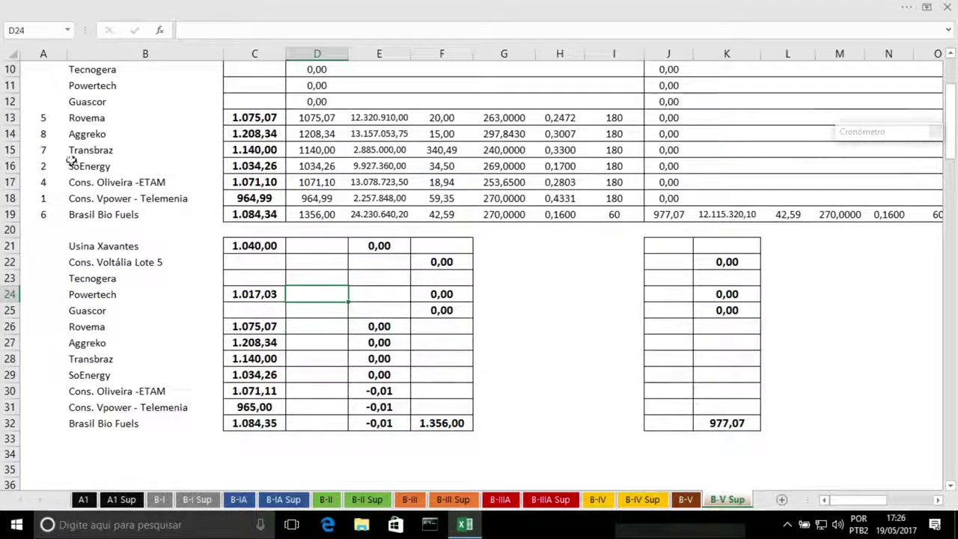
# Enter Powertech's RAF of 6603227,89 in E11 and CVU O&M of 28,19 in F11
pyautogui.click(369, 85)
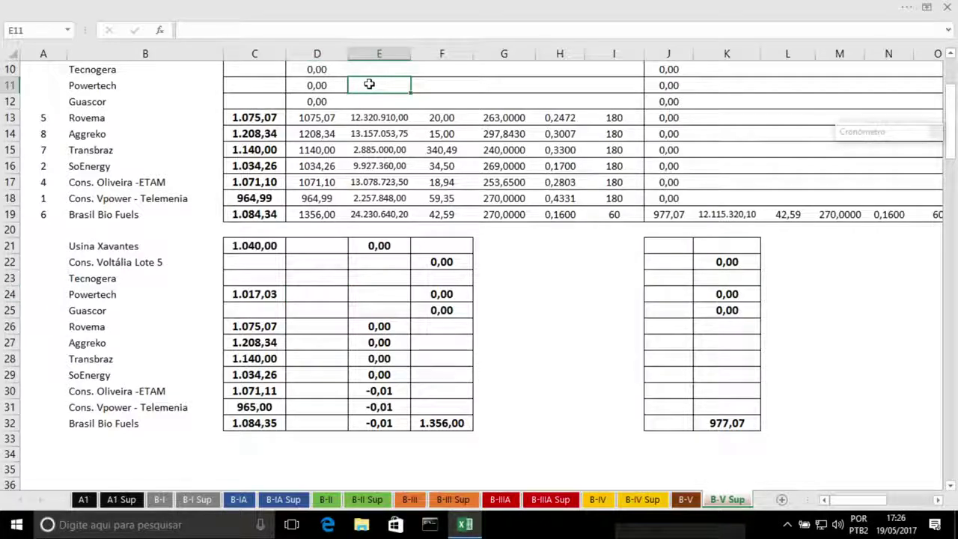
pyautogui.write('66')
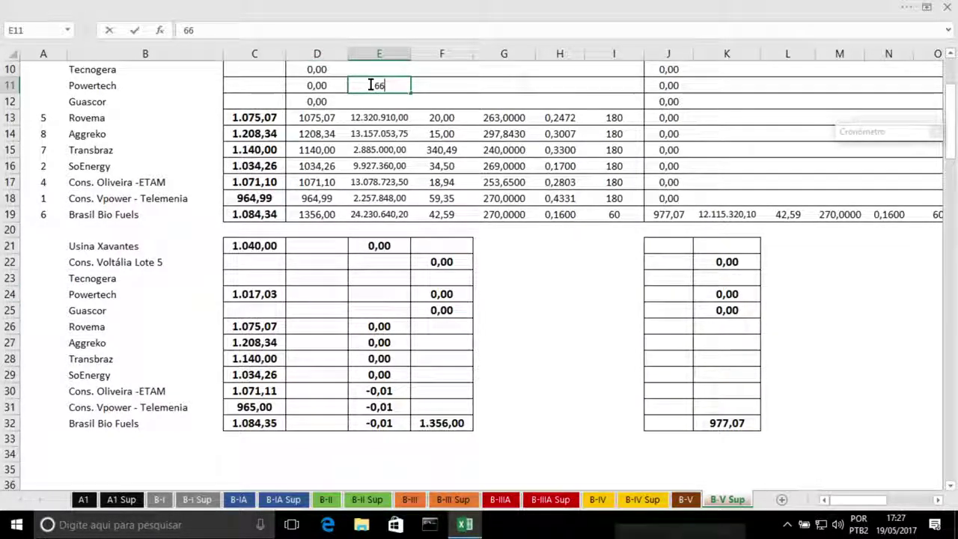
pyautogui.write('03227,89')
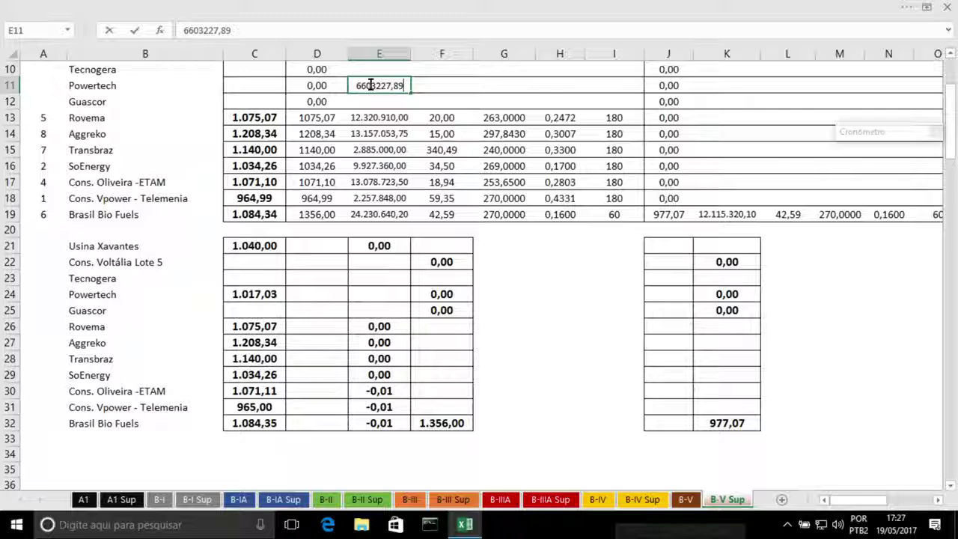
pyautogui.press('Tab')
pyautogui.scroll(1, 411, 187)
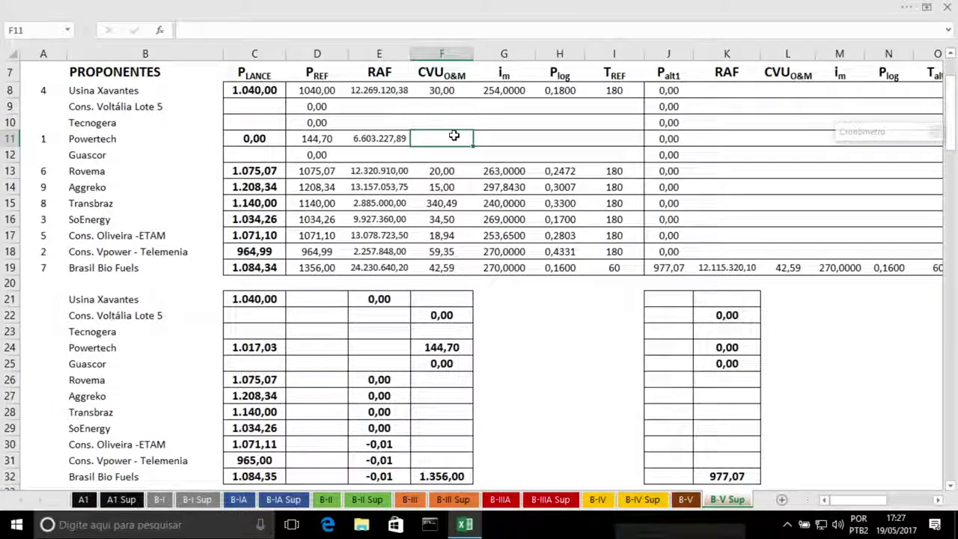
pyautogui.write('2')
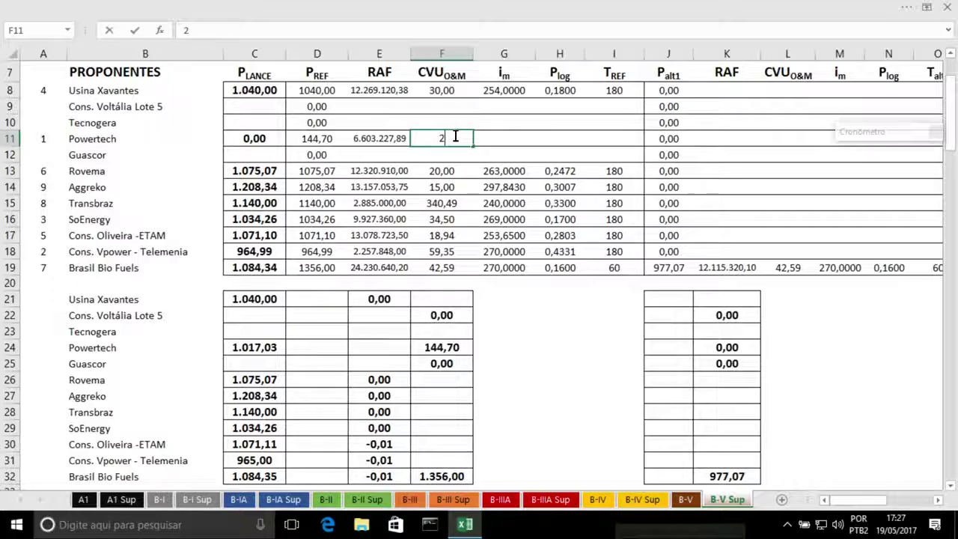
pyautogui.write('8,19')
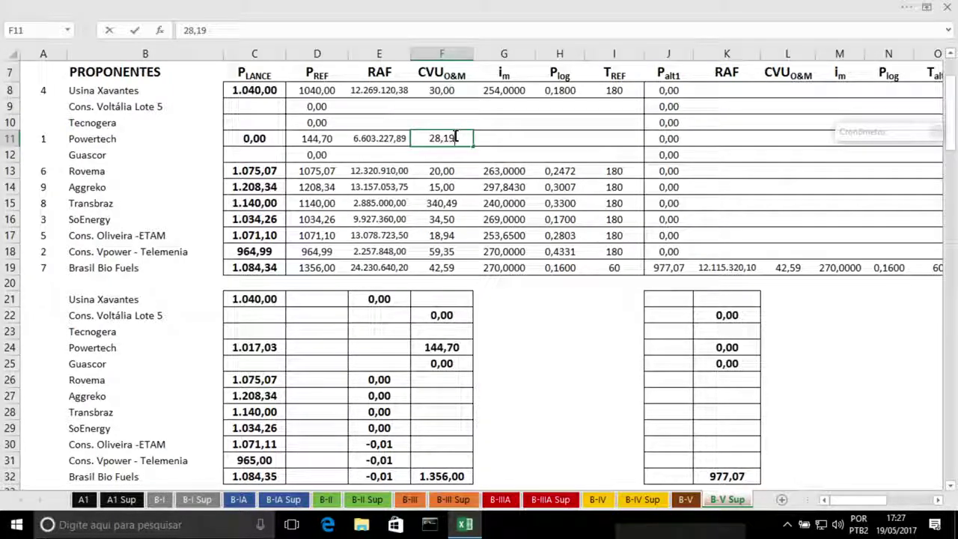
pyautogui.press('Tab')
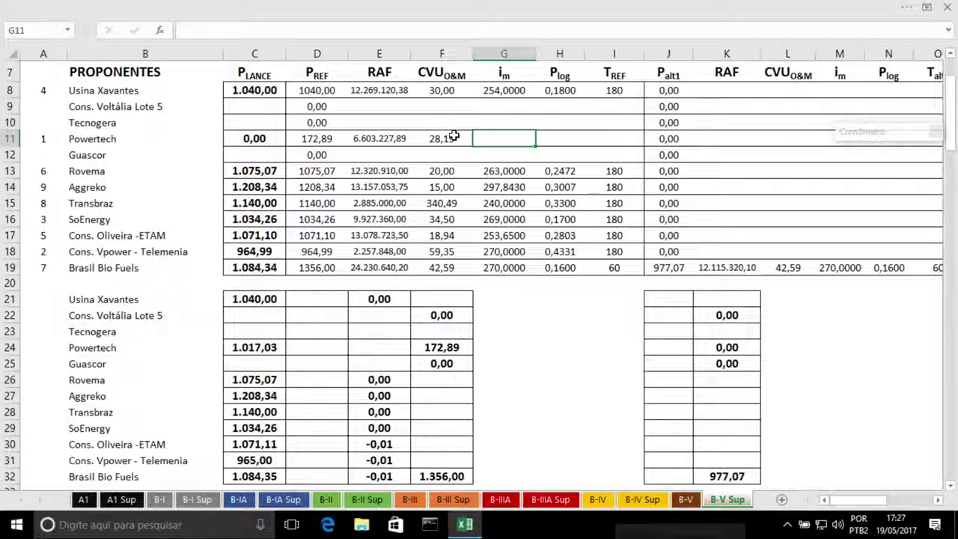
# Enter Powertech's im of 282,3344 in G11 and Plog of 0,2523 in H11
pyautogui.write('28')
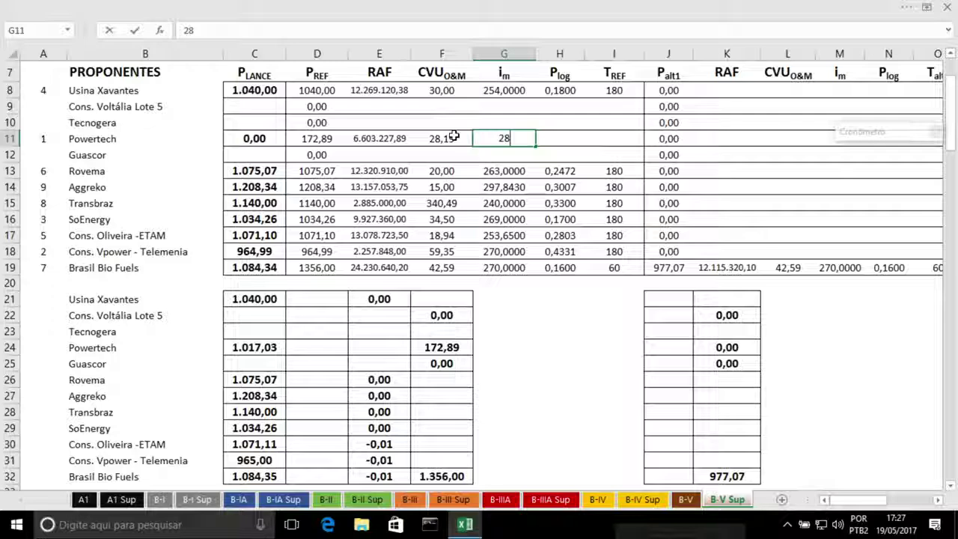
pyautogui.write('2,3344')
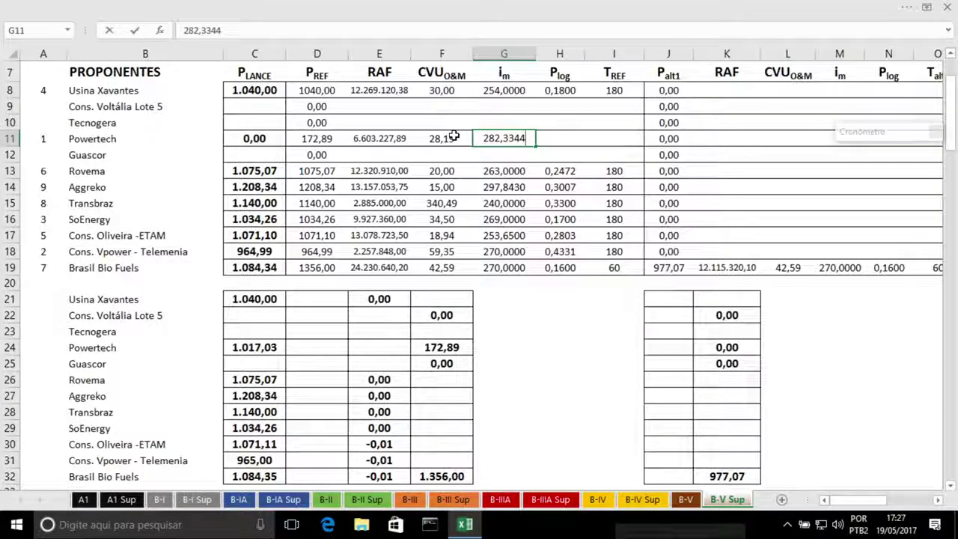
pyautogui.press('Tab')
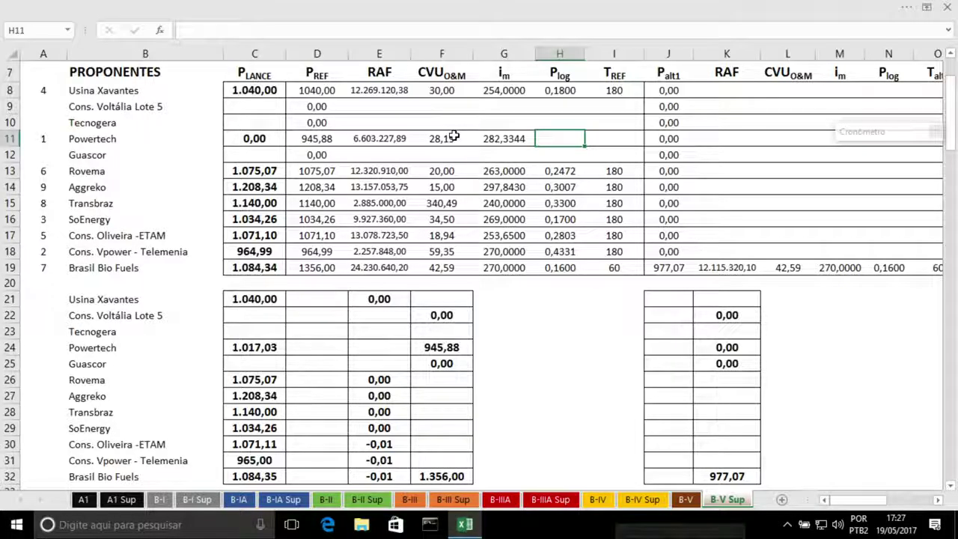
pyautogui.write('0')
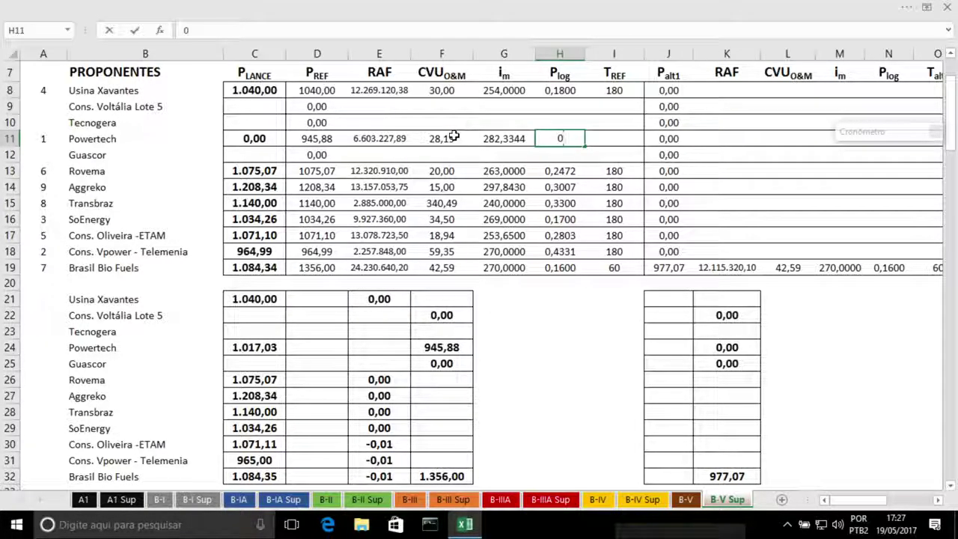
pyautogui.write(',2523')
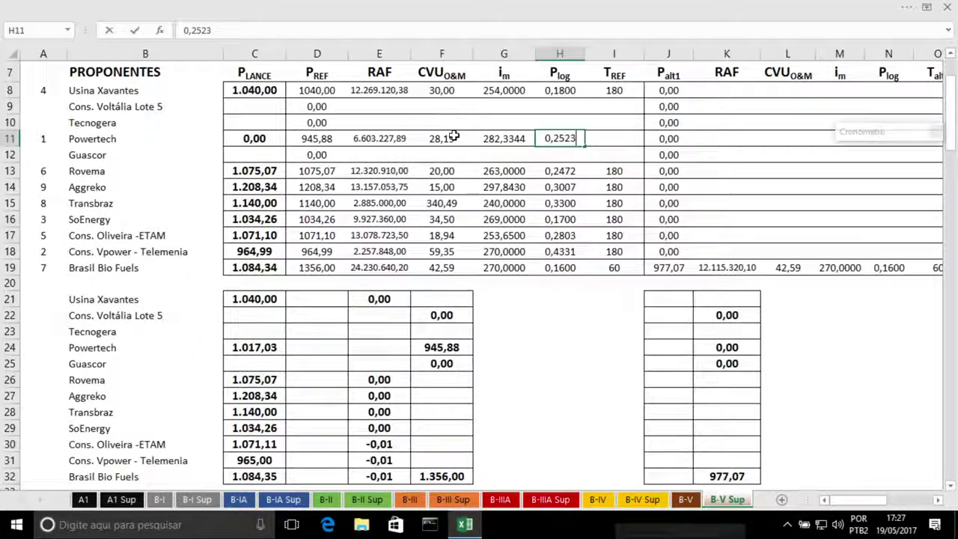
pyautogui.press('Tab')
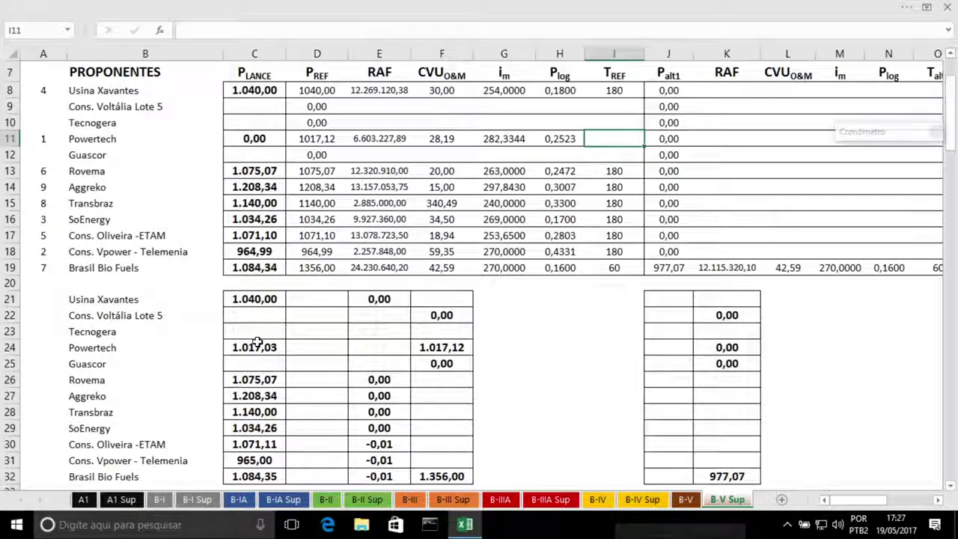
# Review Powertech's reference price formula and RAF, and correct its CVU O&M in F11 to 28,10
pyautogui.click(308, 139)
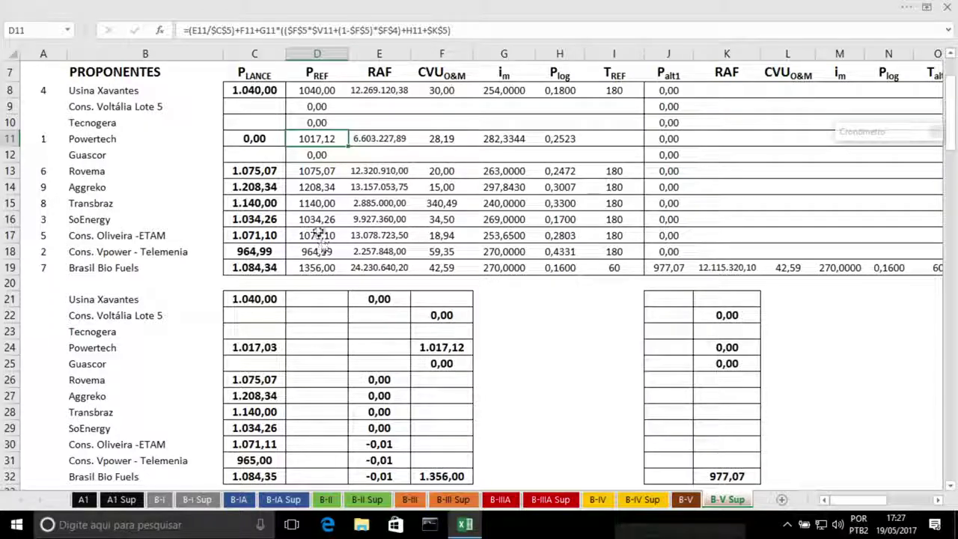
pyautogui.click(368, 140)
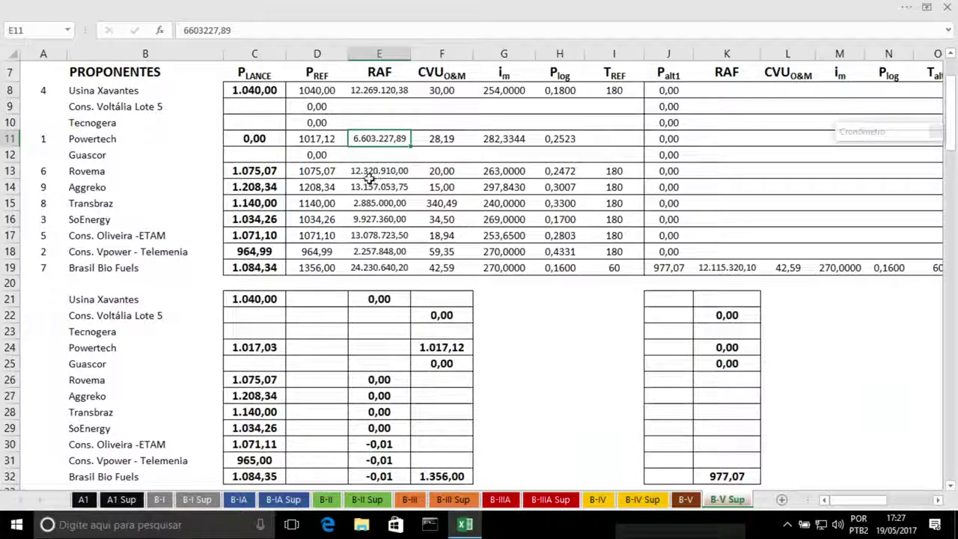
pyautogui.click(423, 140)
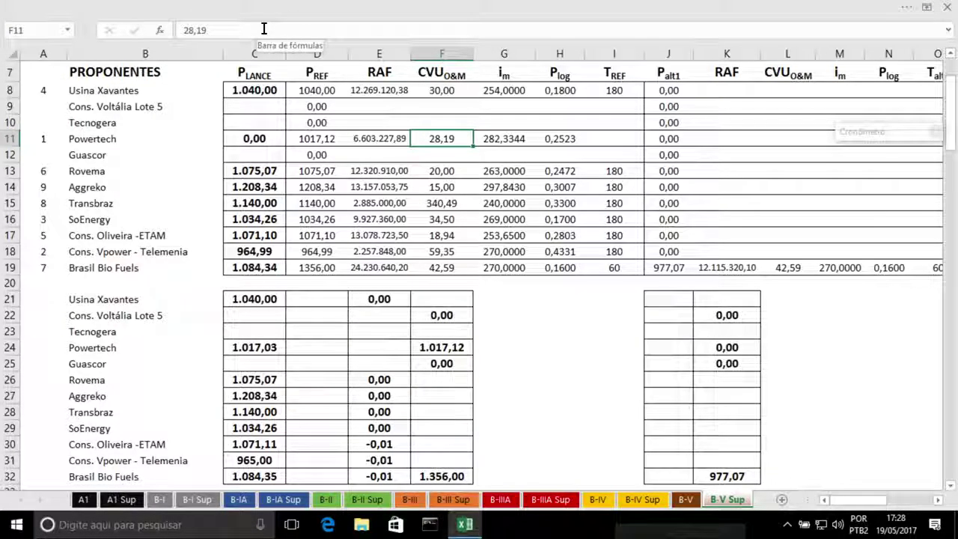
pyautogui.click(219, 30)
pyautogui.press('BackSpace')
pyautogui.write('0')
pyautogui.press('Return')
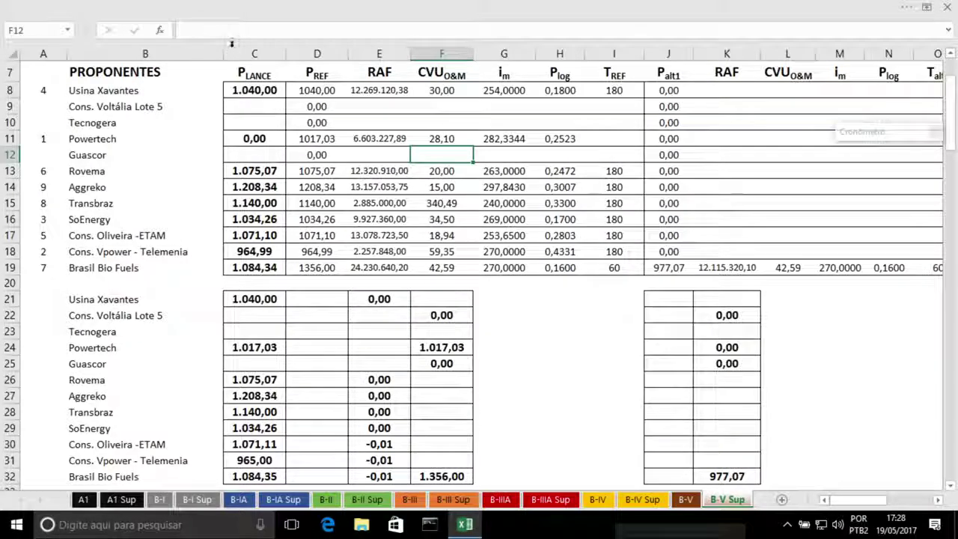
# Review Powertech's reference price formula in D11 and enter its TREF of 180 in I11
pyautogui.click(315, 141)
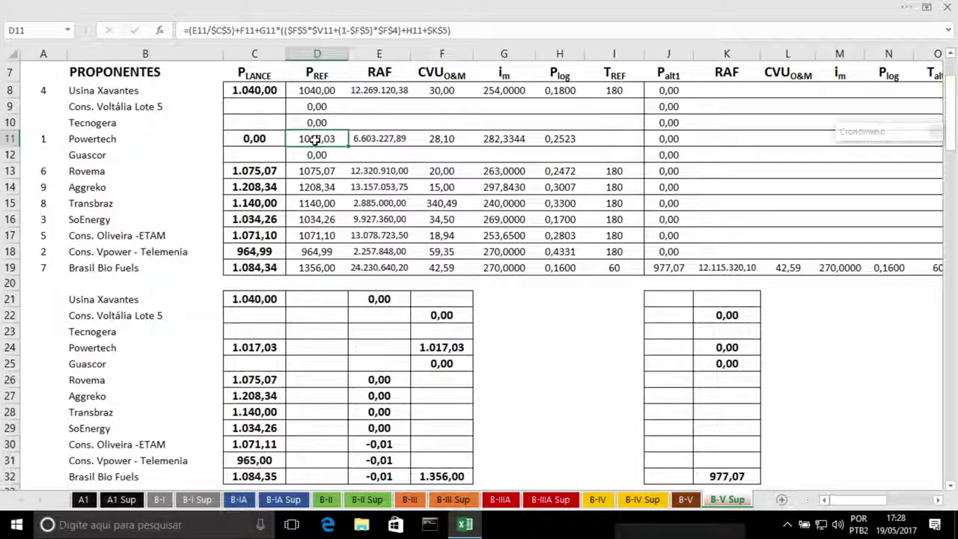
pyautogui.click(597, 140)
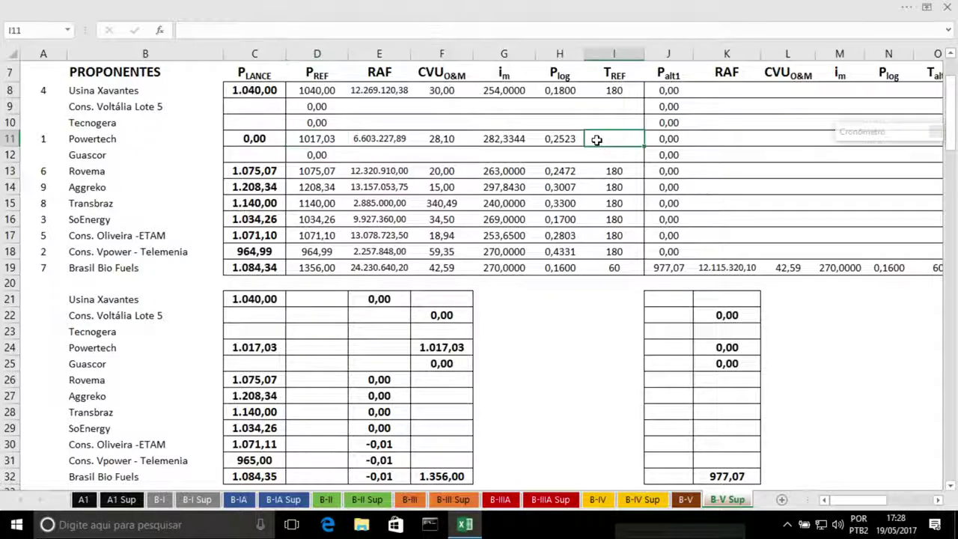
pyautogui.write('180')
pyautogui.press('Return')
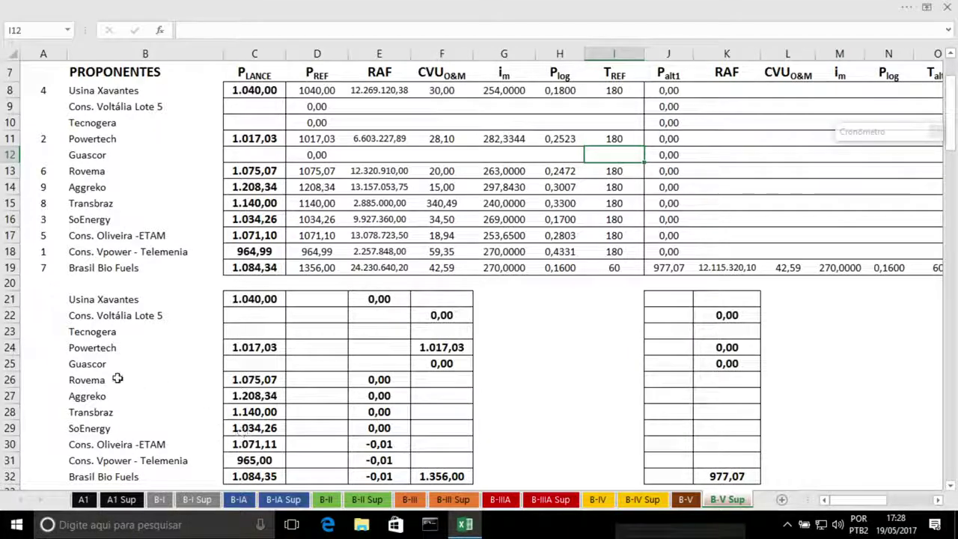
# Put Powertech's price difference check =C11-C24 in E24 instead of F24, and clear the unused check in K24
pyautogui.click(423, 347)
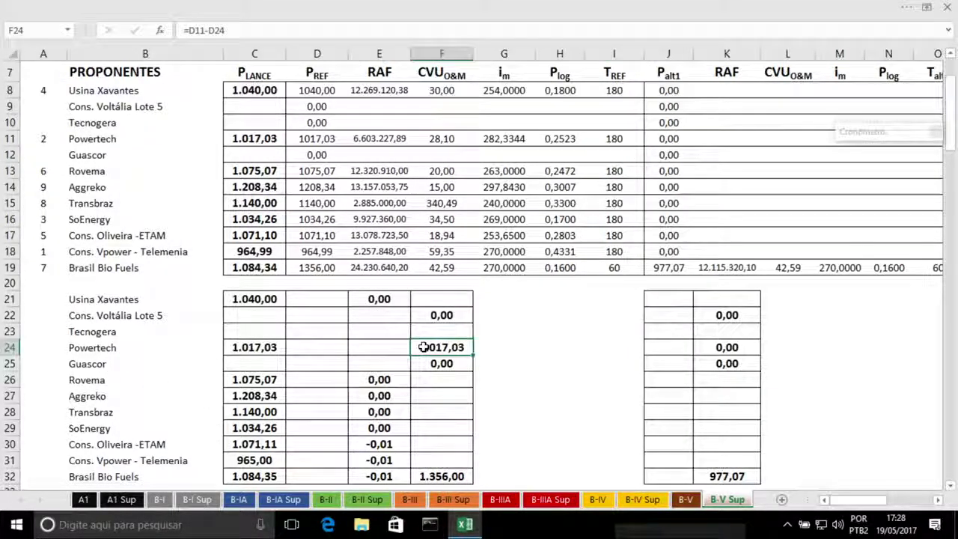
pyautogui.moveTo(423, 347); pyautogui.dragTo(382, 342)
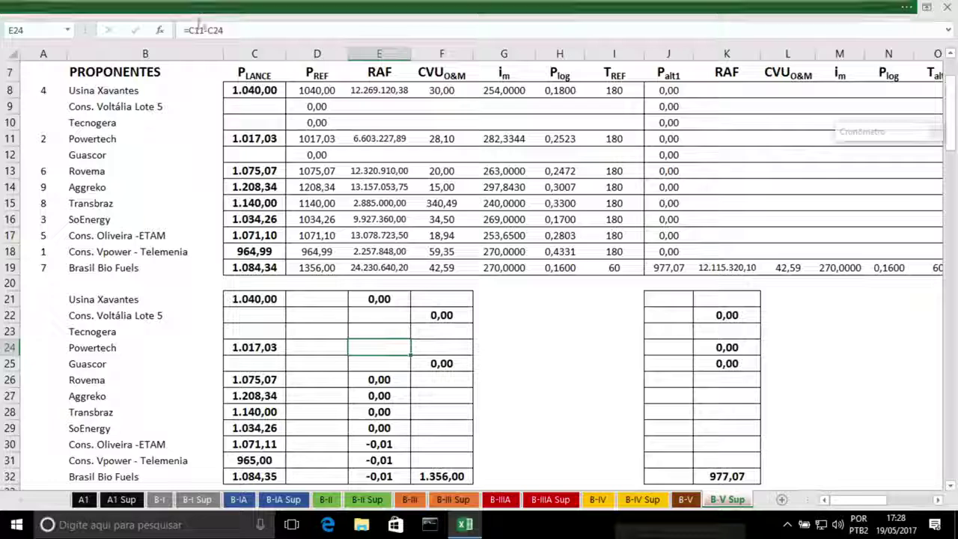
pyautogui.click(220, 7)
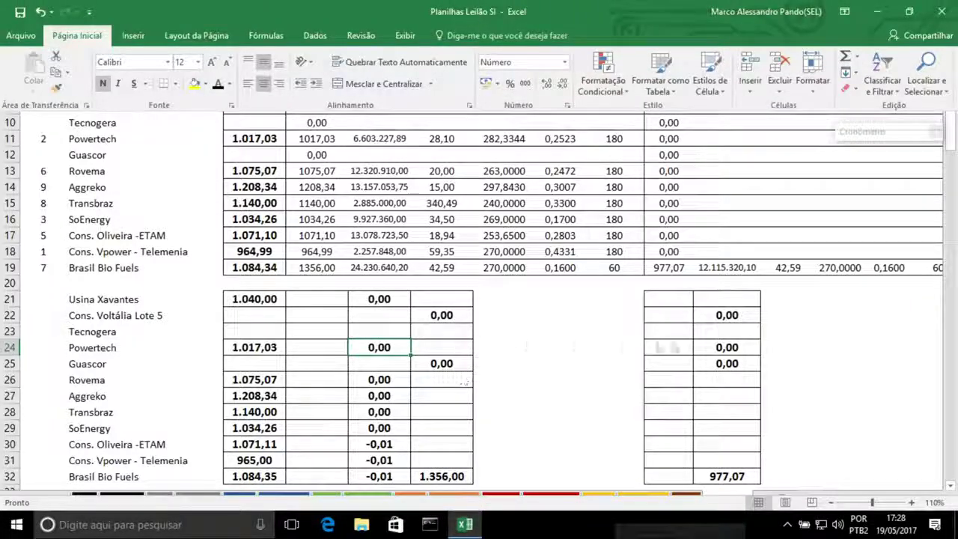
pyautogui.click(710, 346)
pyautogui.press('Delete')
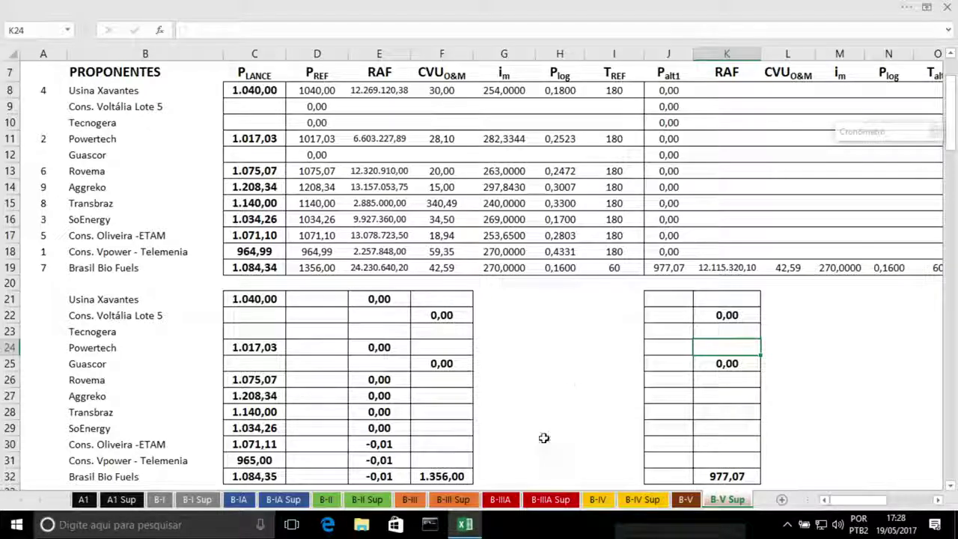
# Enter Cons. Voltália Lote 5's announced price of 1155,00 in C22 and its TREF of 36 in I9
pyautogui.click(279, 332)
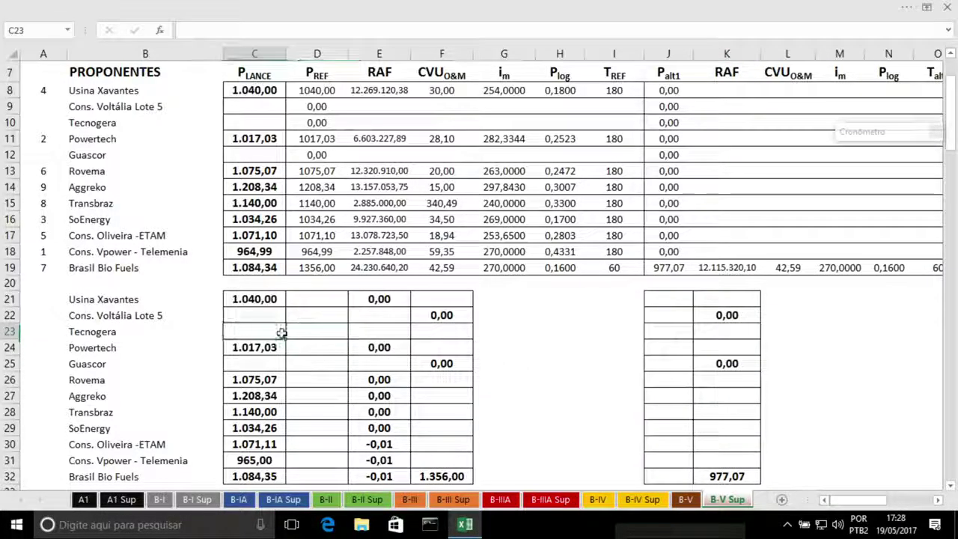
pyautogui.scroll(1, 449, 283)
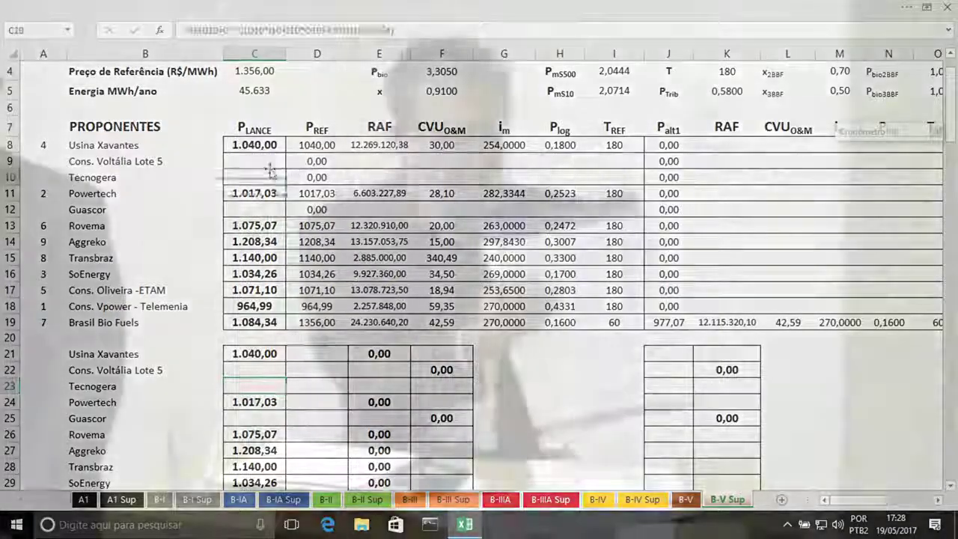
pyautogui.click(270, 174)
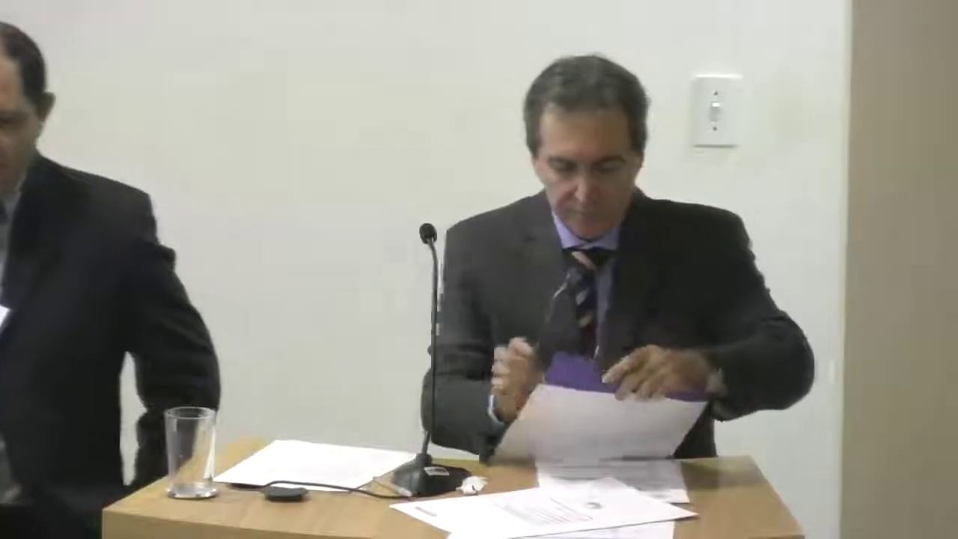
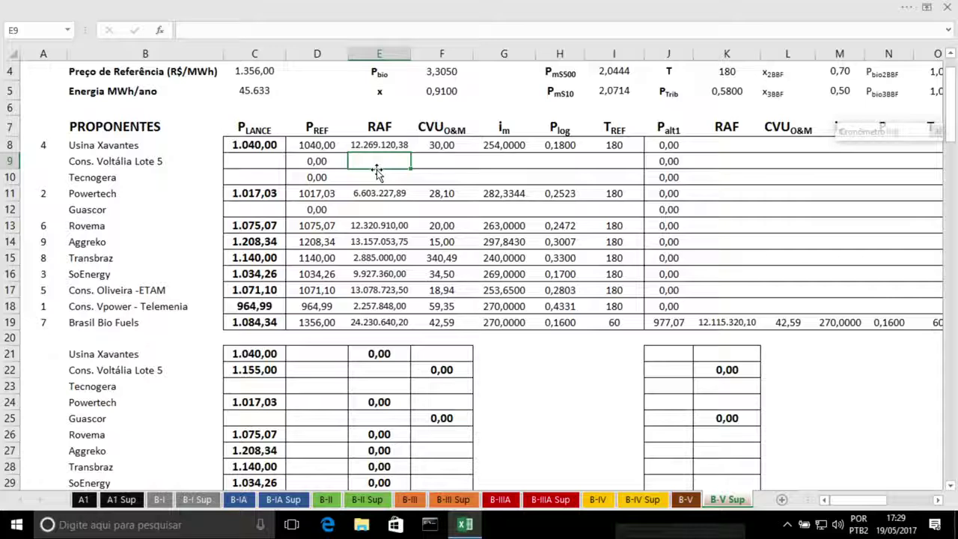
pyautogui.click(603, 163)
pyautogui.write('36')
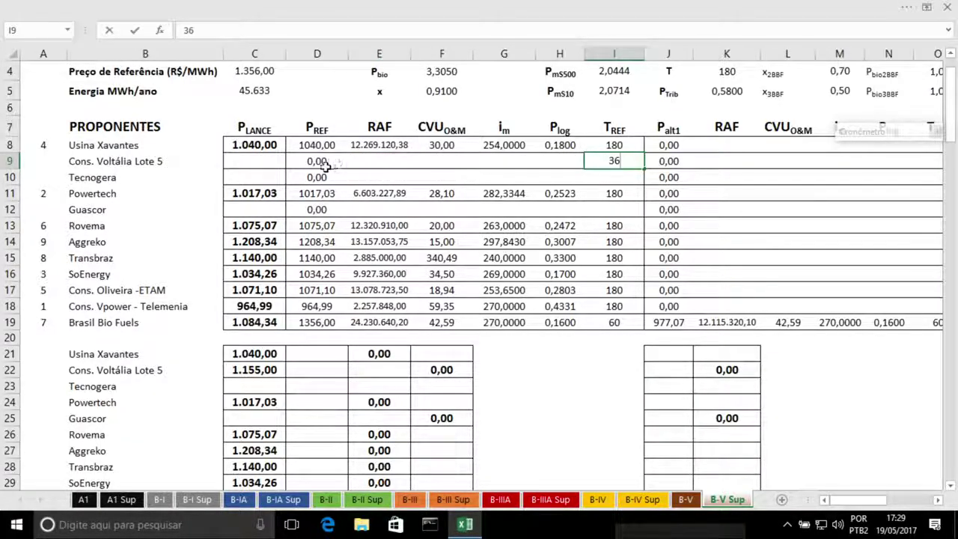
pyautogui.click(390, 158)
pyautogui.write('1356')
pyautogui.press('BackSpace')
pyautogui.press('BackSpace')
pyautogui.press('BackSpace')
pyautogui.press('BackSpace')
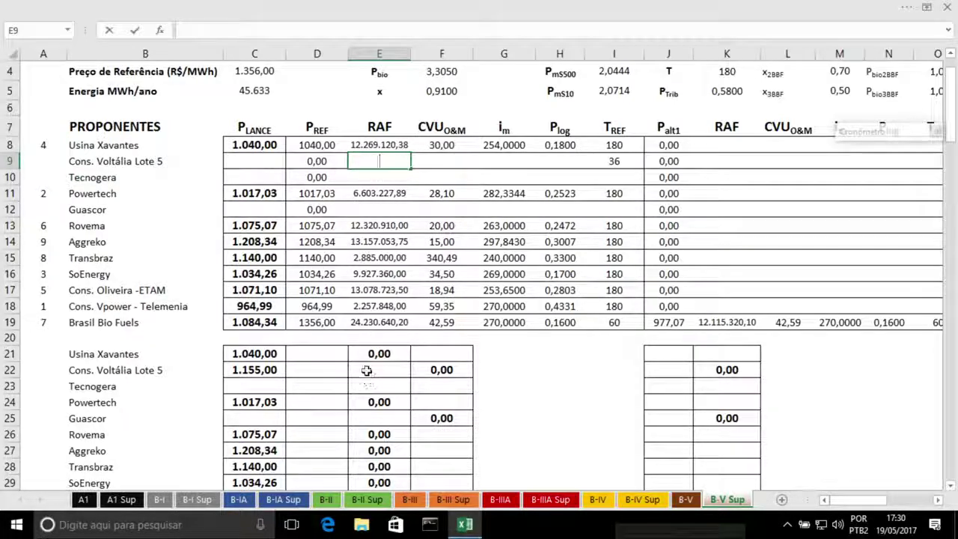
pyautogui.click(367, 371)
pyautogui.write('1356')
pyautogui.press('Escape')
pyautogui.press('Up')
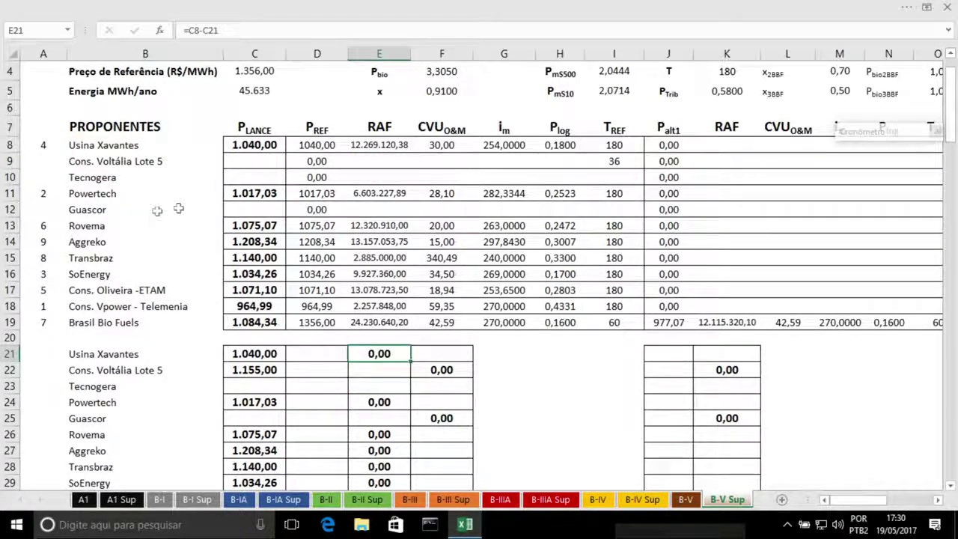
# Enter Cons. Voltália's RAF of 22141151,33 in E9 and CVU O&M of 20,70 in F9
pyautogui.click(365, 160)
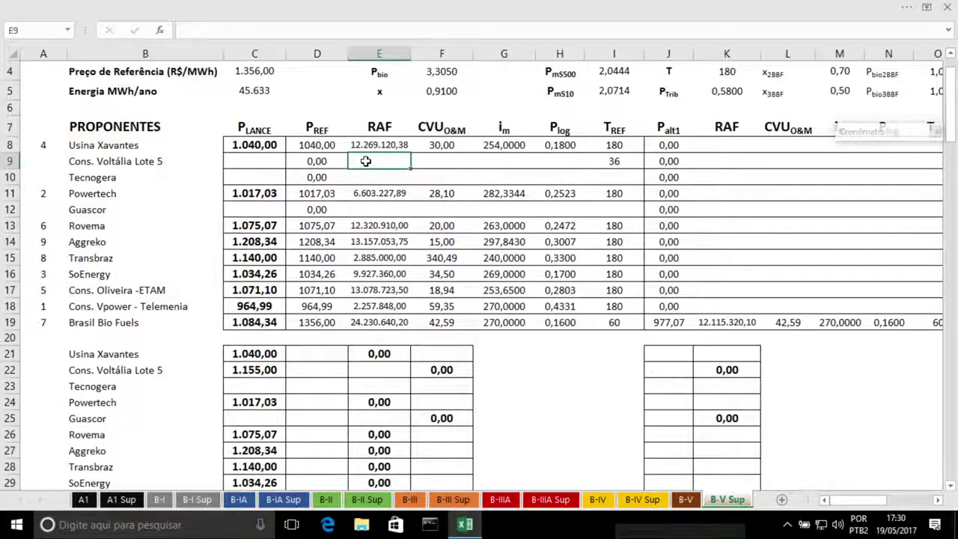
pyautogui.write('22')
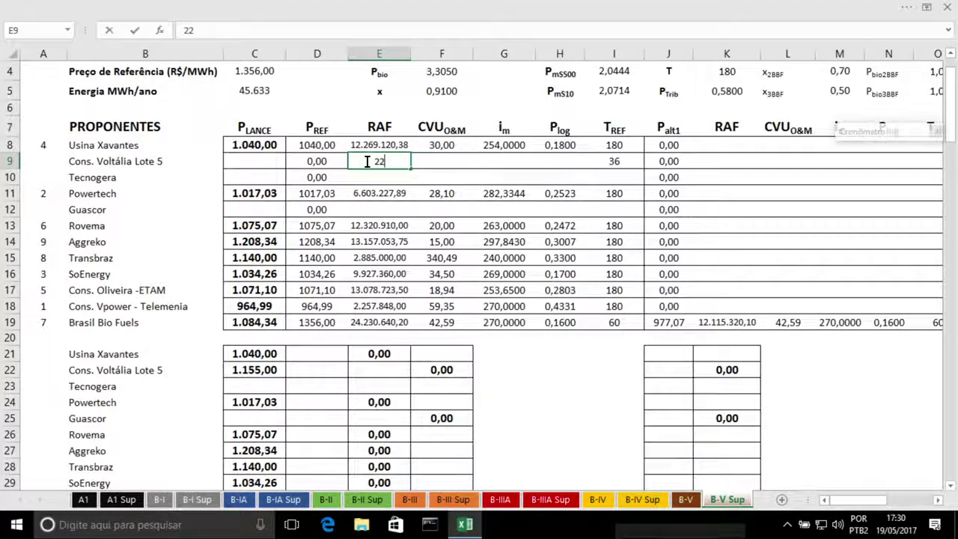
pyautogui.write('141')
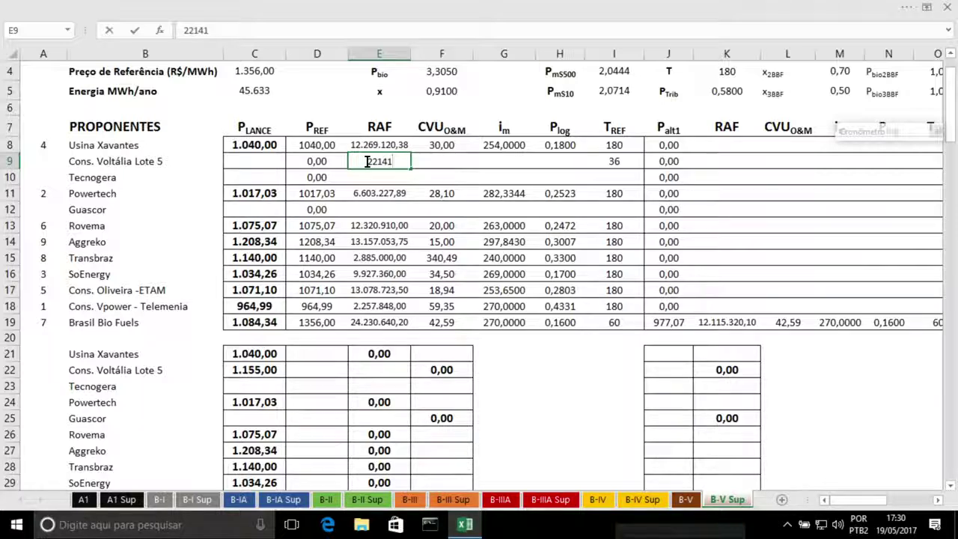
pyautogui.write('151,33')
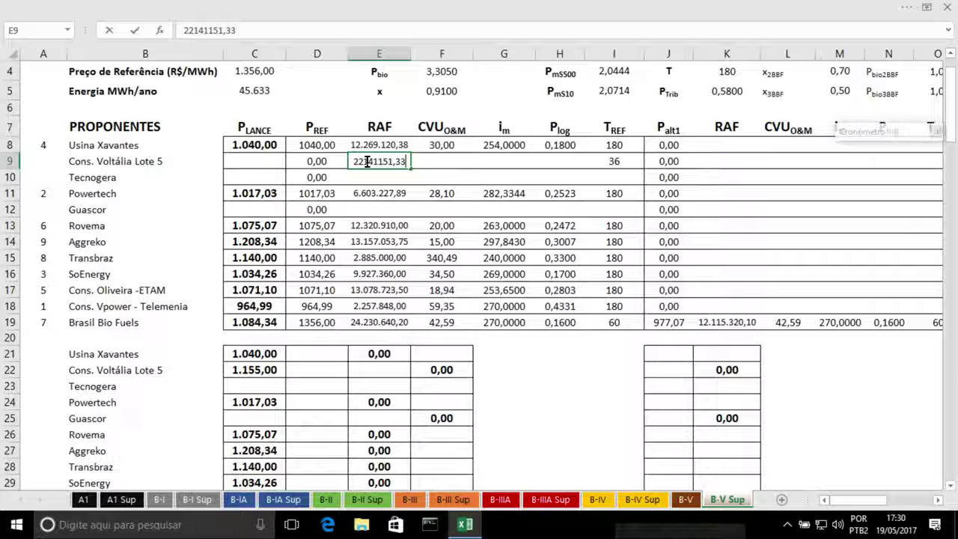
pyautogui.press('Tab')
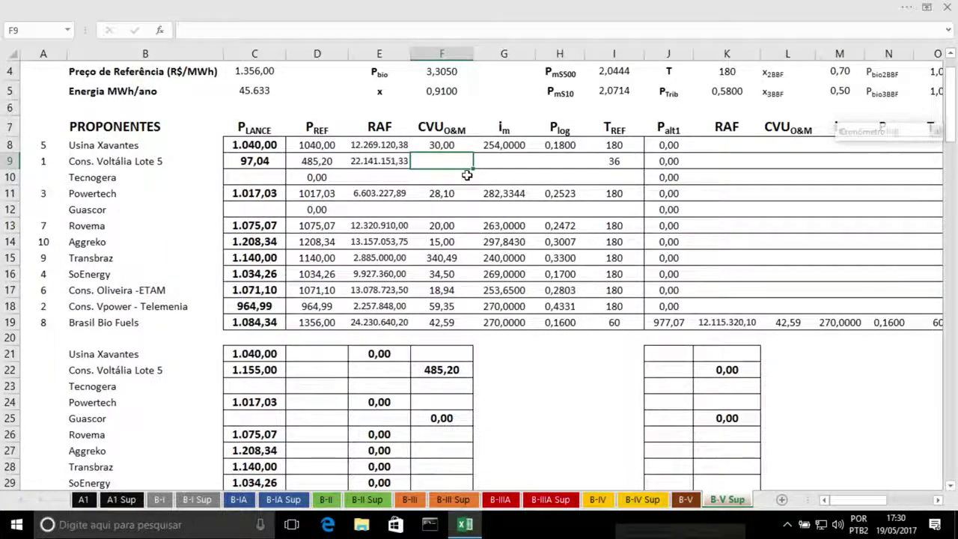
pyautogui.write('2')
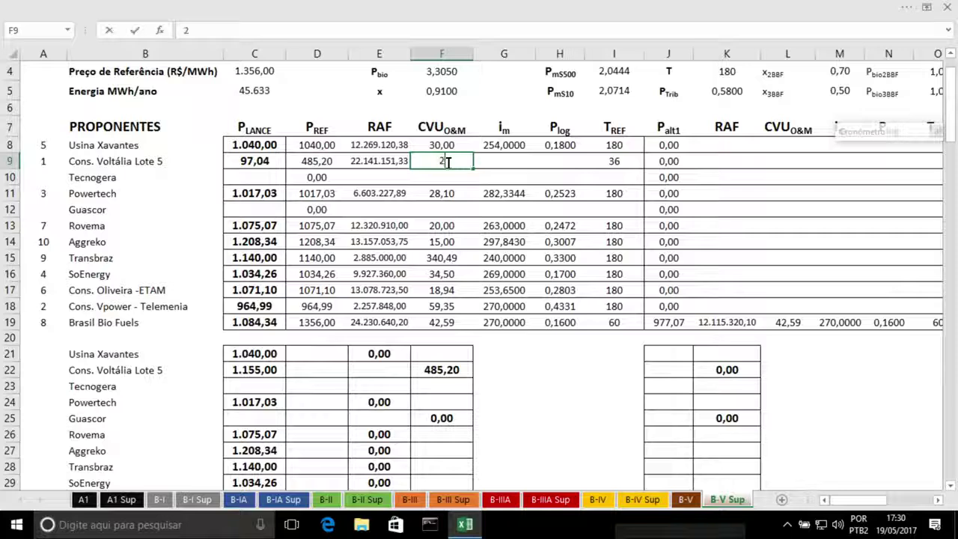
pyautogui.write('0,70')
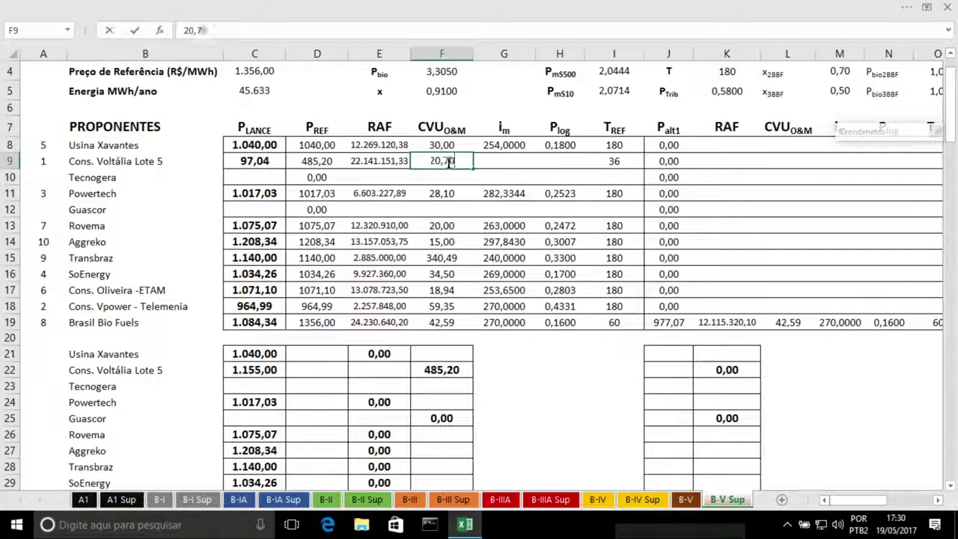
pyautogui.press('Tab')
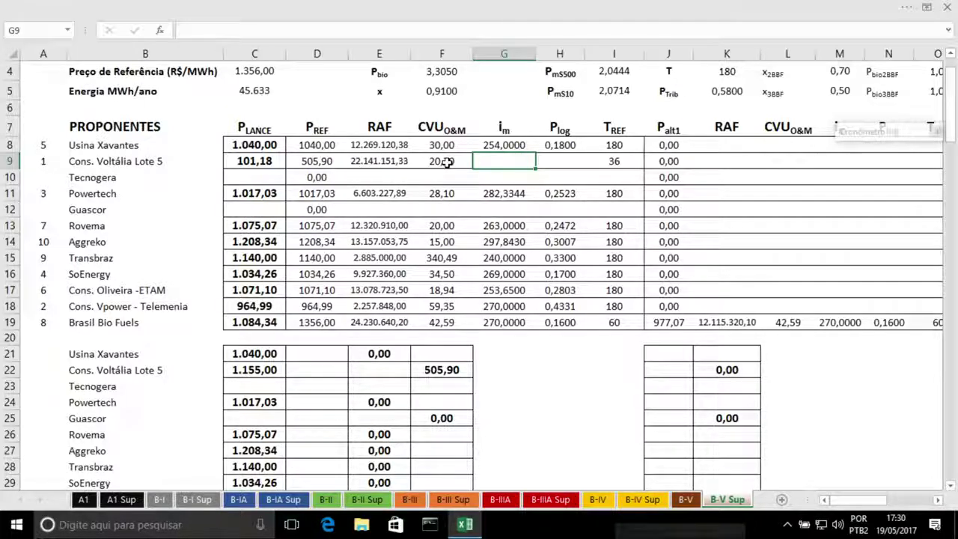
# Enter Cons. Voltália's im of 291,9420 in G9 and Plog of 0,1740 in H9
pyautogui.write('2')
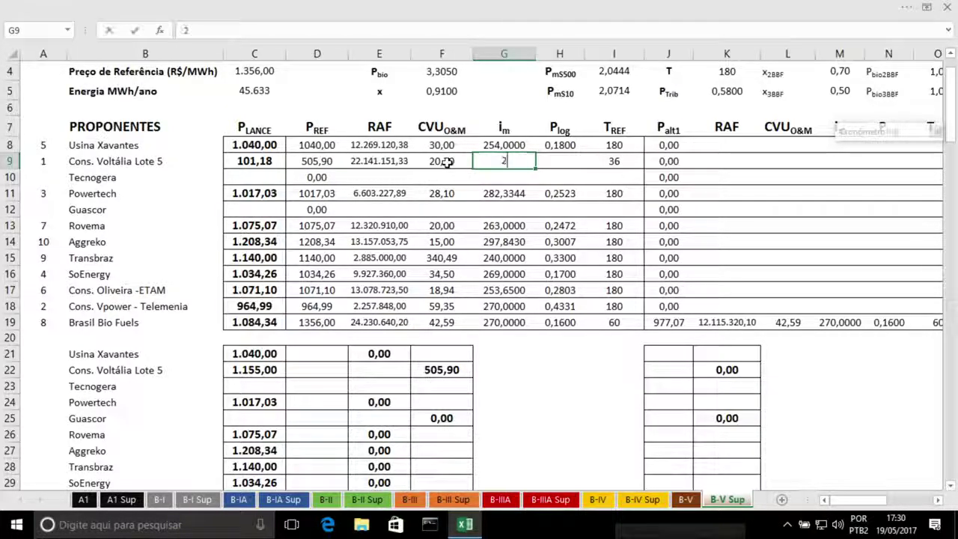
pyautogui.write('91,')
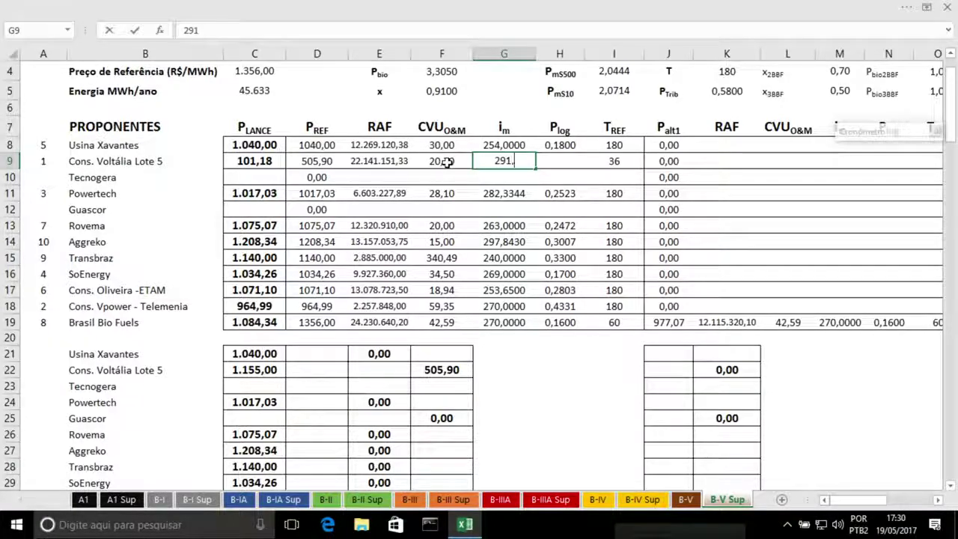
pyautogui.write('9')
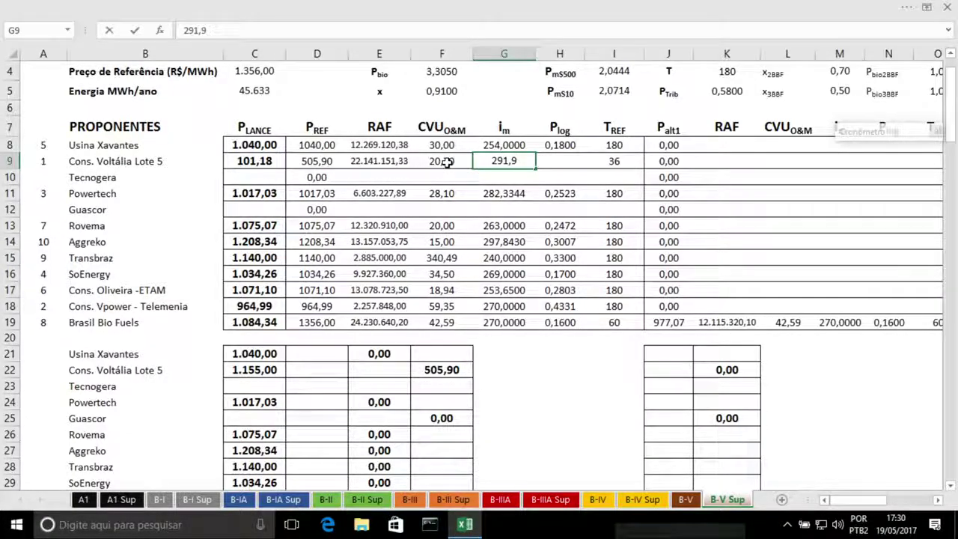
pyautogui.write('420')
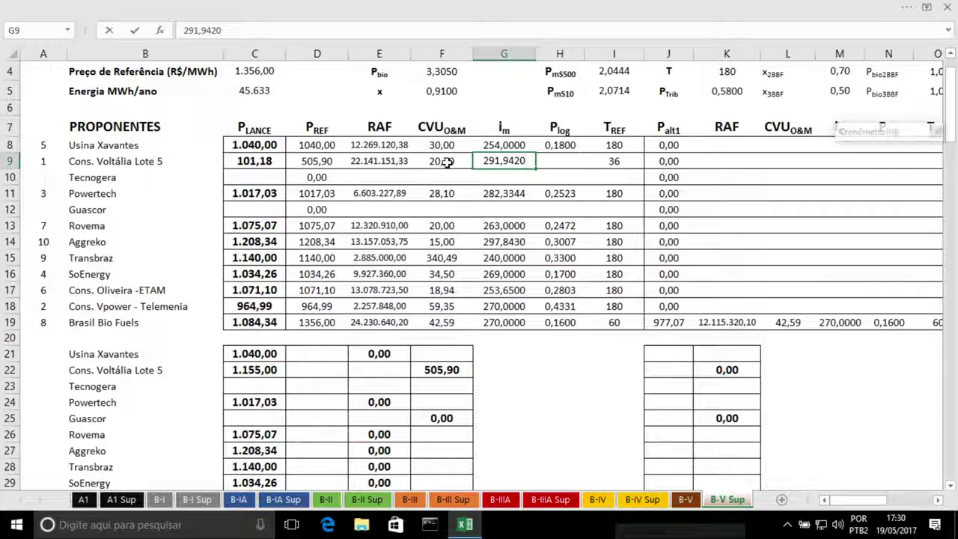
pyautogui.press('Tab')
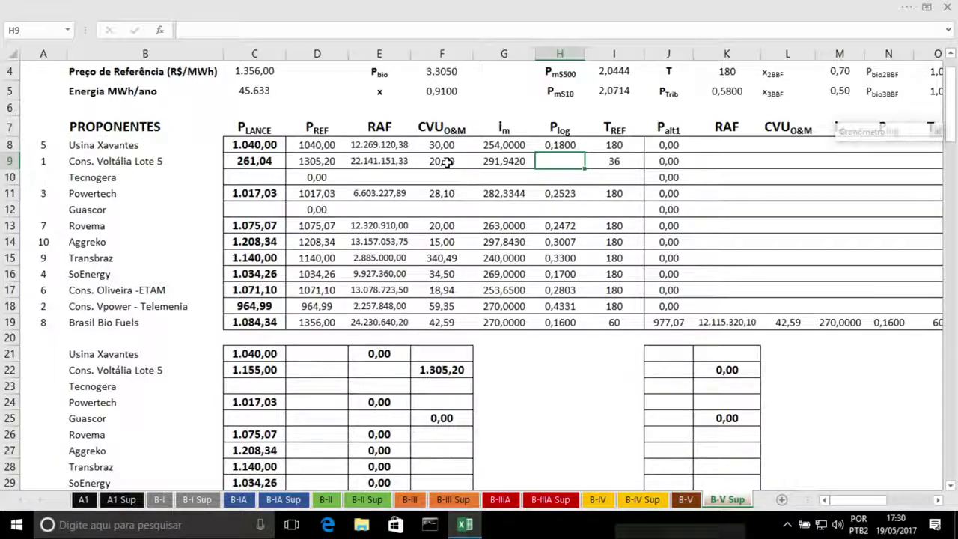
pyautogui.write('0,1')
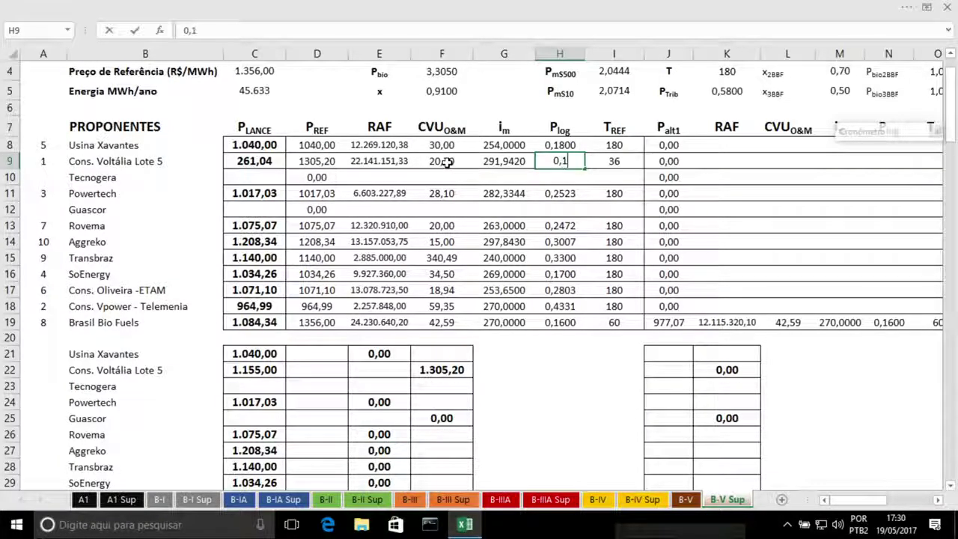
pyautogui.write('75')
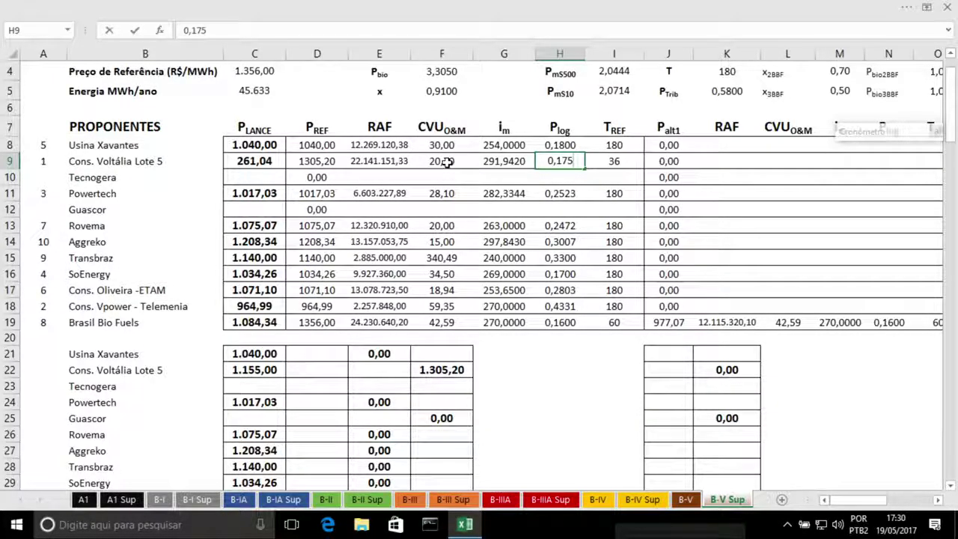
pyautogui.press('BackSpace')
pyautogui.write('40')
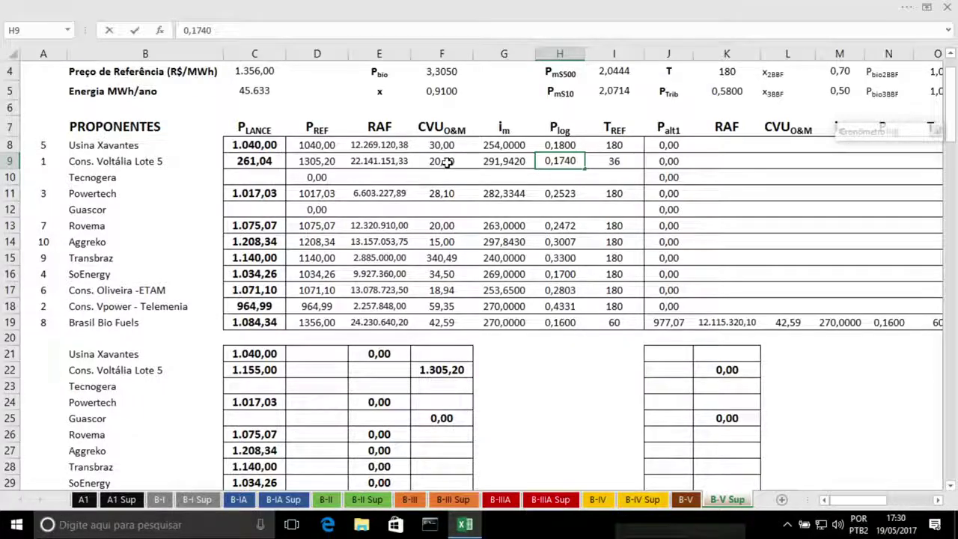
pyautogui.press('Tab')
pyautogui.press('Tab')
pyautogui.press('Tab')
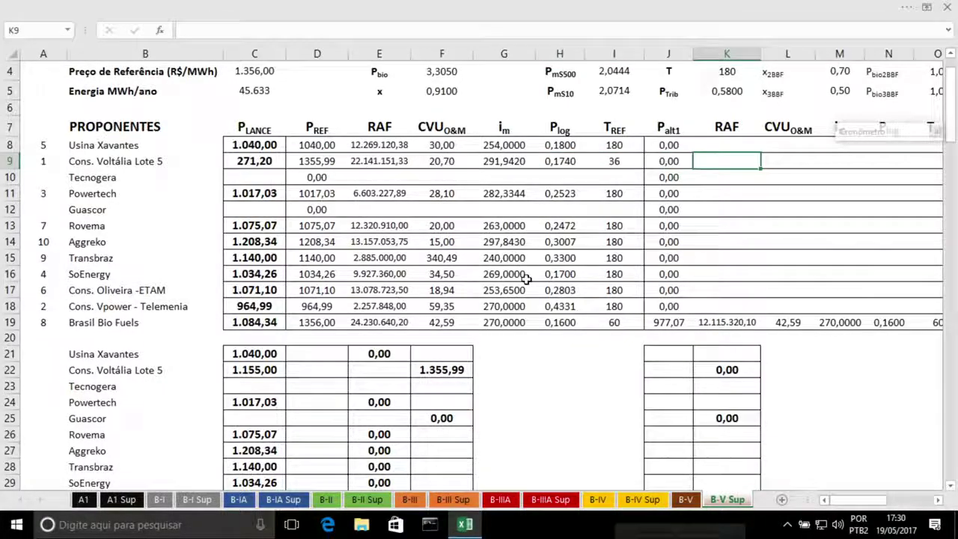
# Enter Cons. Voltália's first alternative period Talt1 of 144 in O9
pyautogui.click(660, 372)
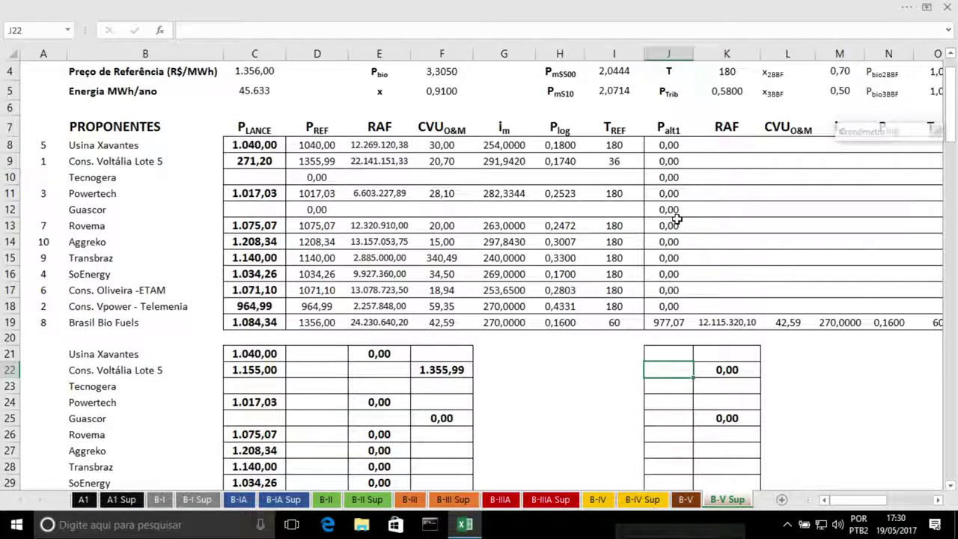
pyautogui.click(735, 163)
pyautogui.press('Tab')
pyautogui.press('Tab')
pyautogui.press('Tab')
pyautogui.press('Tab')
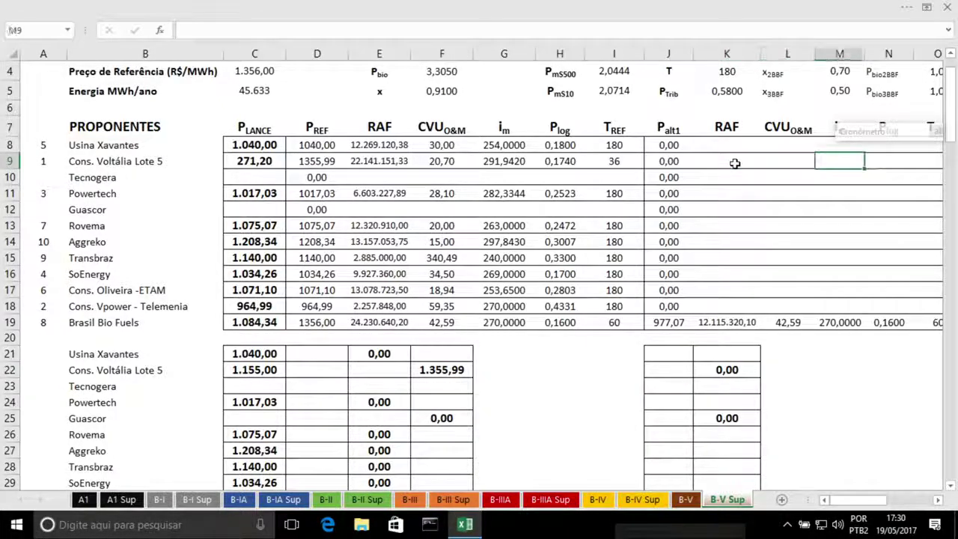
pyautogui.write('144')
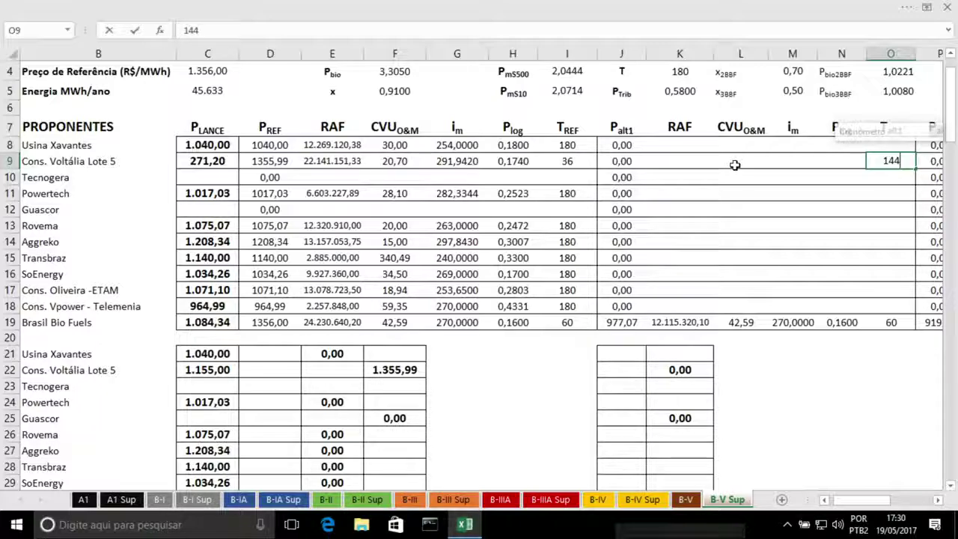
pyautogui.click(630, 366)
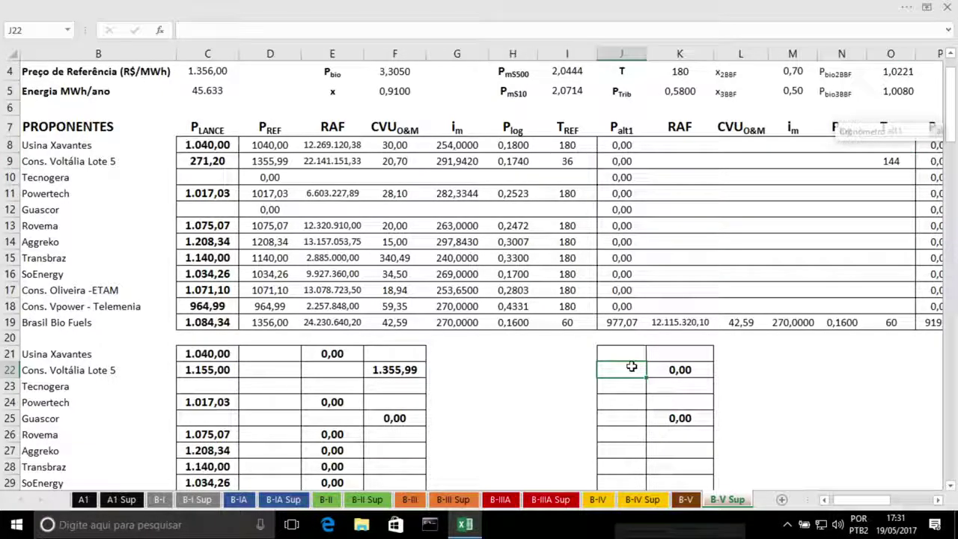
# Enter Cons. Voltália's announced first alternative price of 1104,75 in J22 and its alternative RAF of 16739515,09 in K9
pyautogui.write('110')
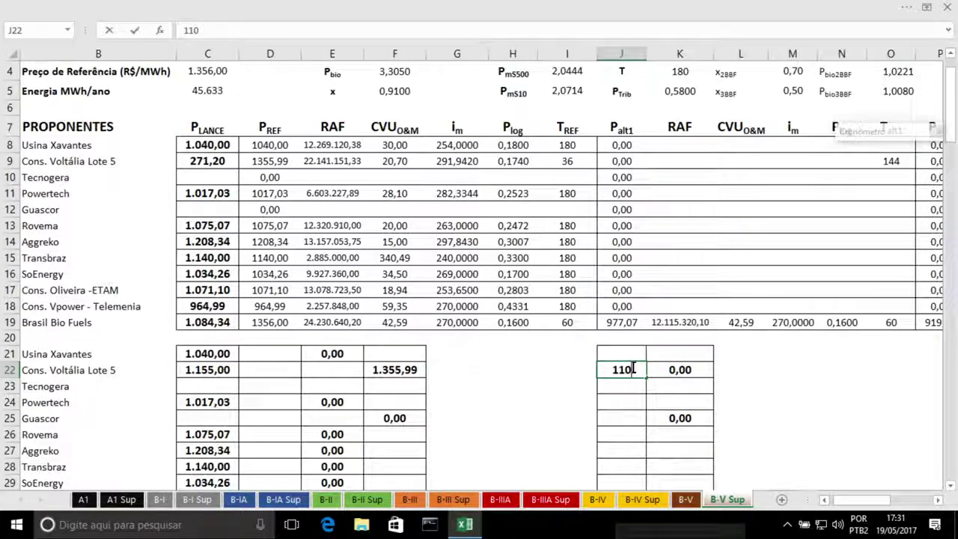
pyautogui.write('4,75')
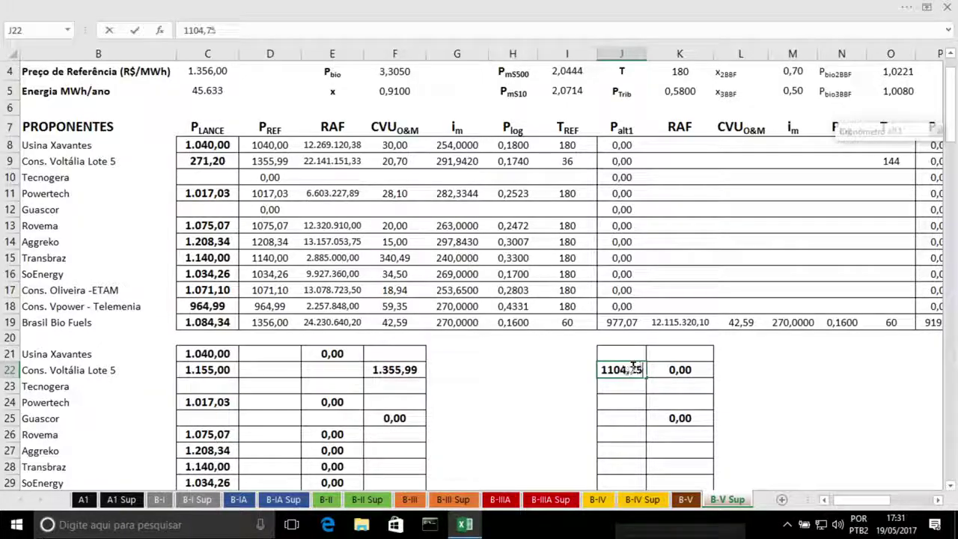
pyautogui.click(664, 164)
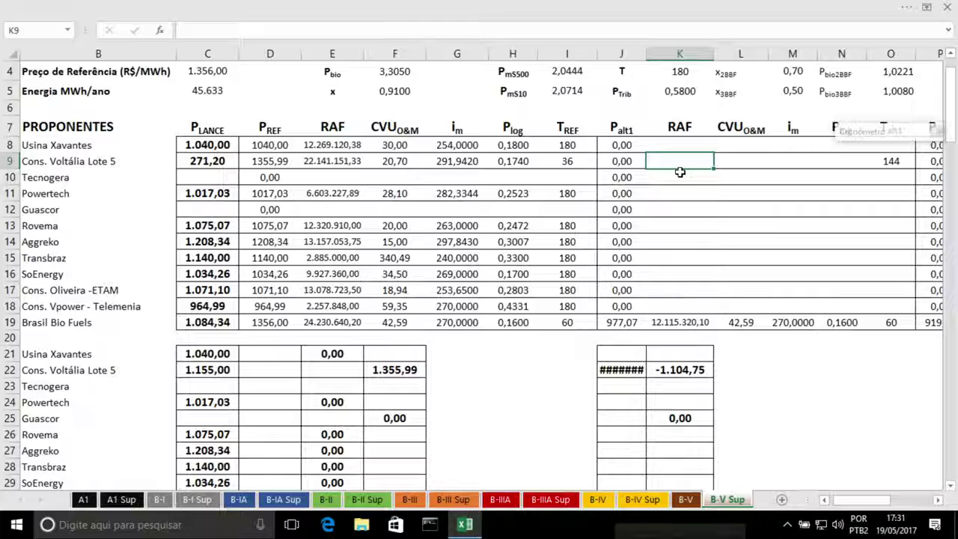
pyautogui.write('187')
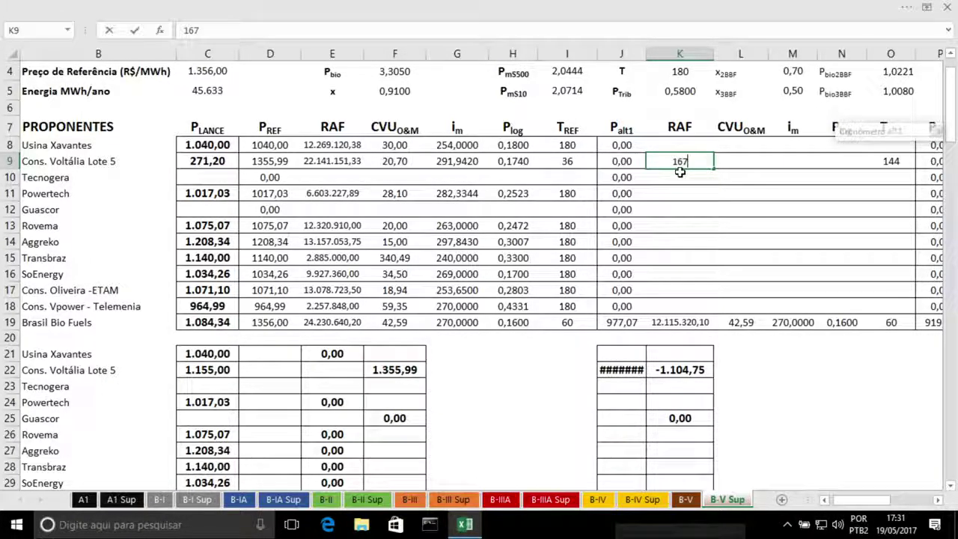
pyautogui.write('395')
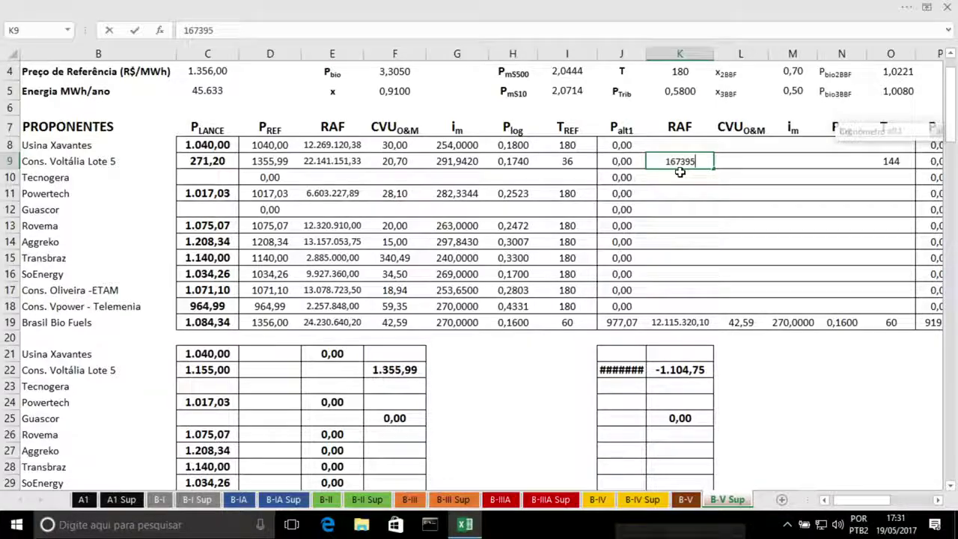
pyautogui.write('15,09')
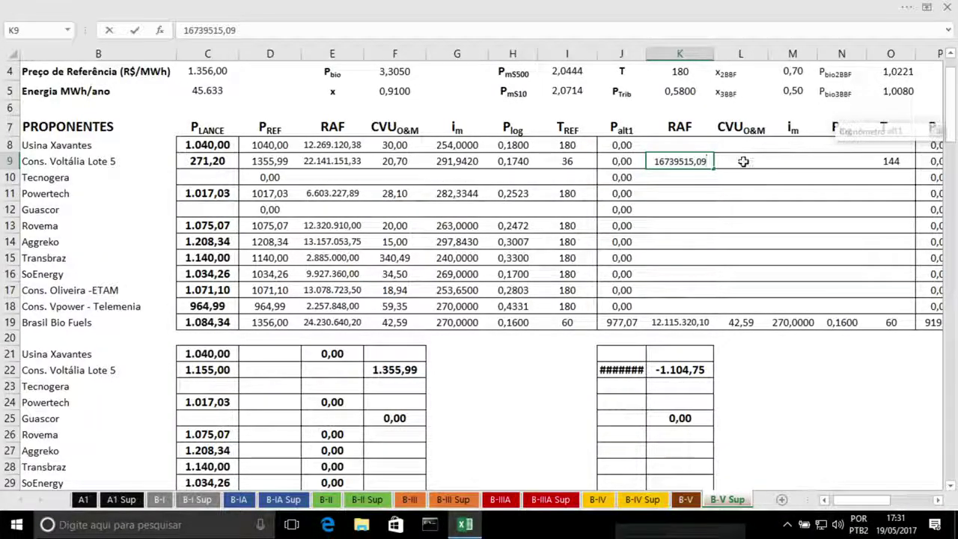
pyautogui.click(743, 161)
pyautogui.click(677, 160)
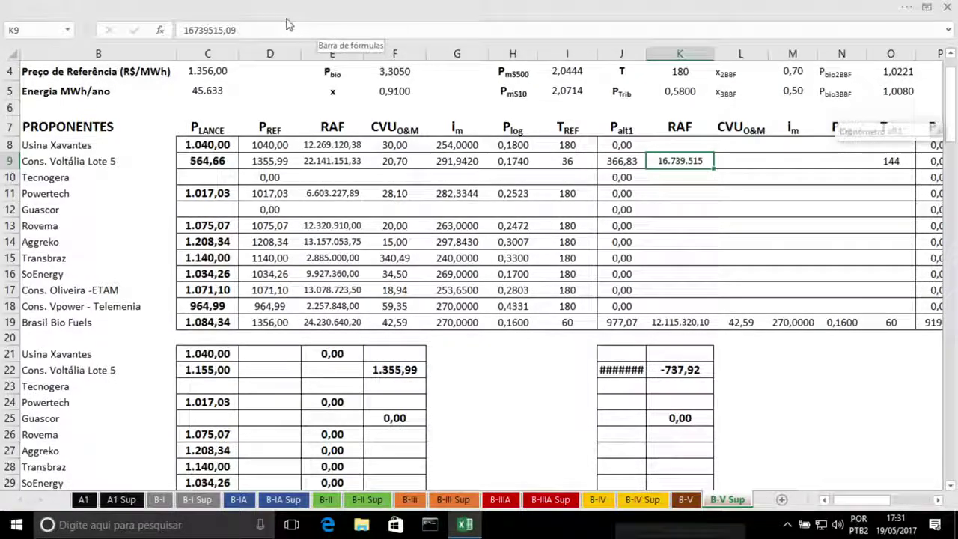
# Enter Cons. Voltália's alternative CVU O&M of 20,70 in L9 and alternative im of 246,3085 in M9
pyautogui.click(750, 161)
pyautogui.write('20,70')
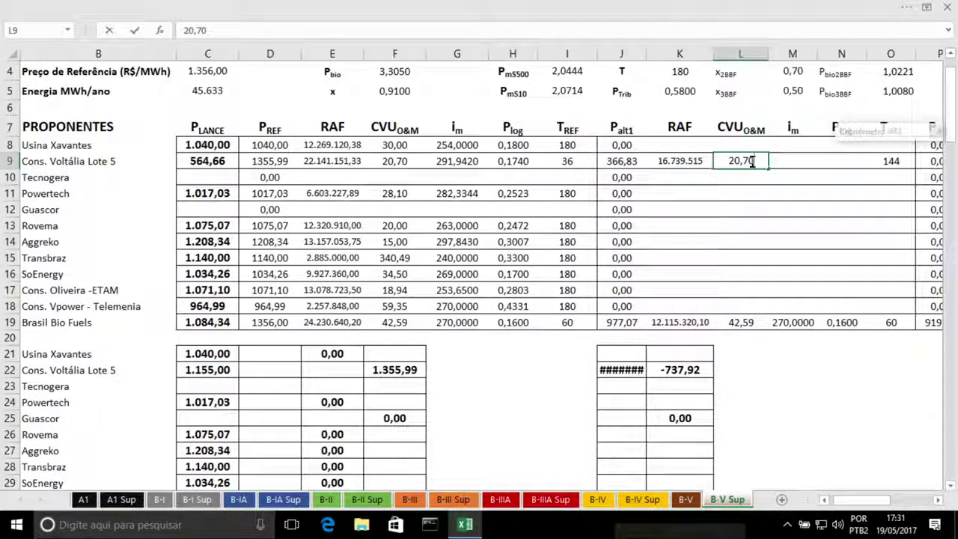
pyautogui.press('Tab')
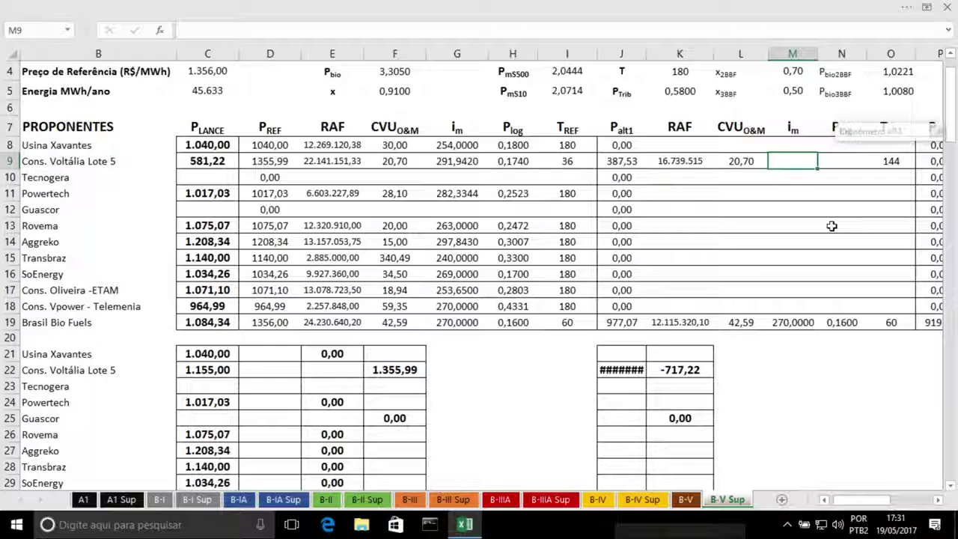
pyautogui.write('246,3085')
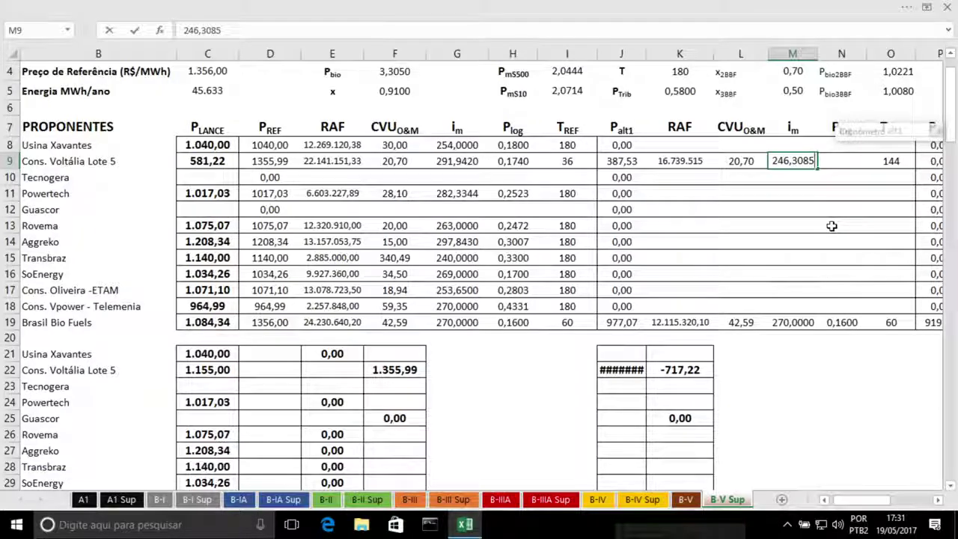
pyautogui.press('Tab')
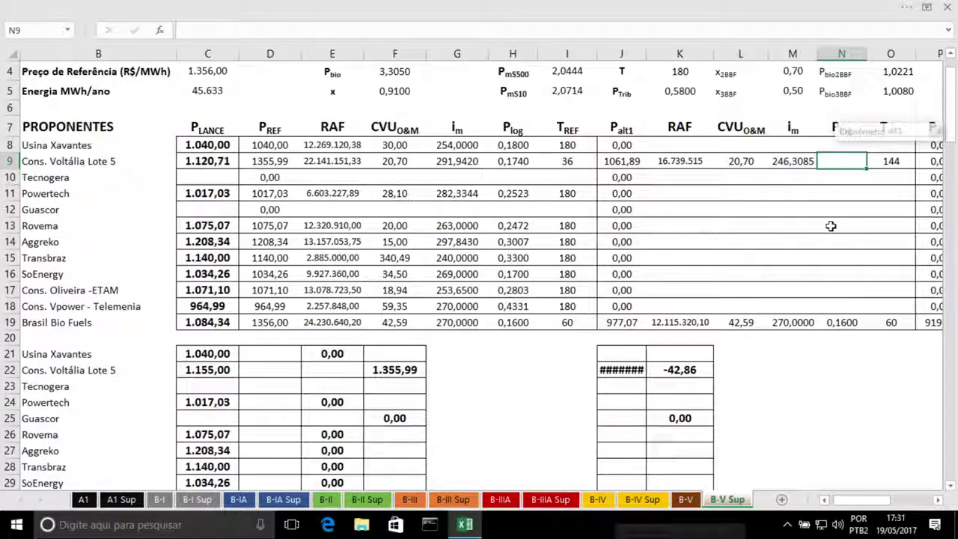
# Enter Cons. Voltália's alternative Plog of 0,1740 in N9 and widen column J slightly so J22's price fits
pyautogui.scroll(1, 832, 210)
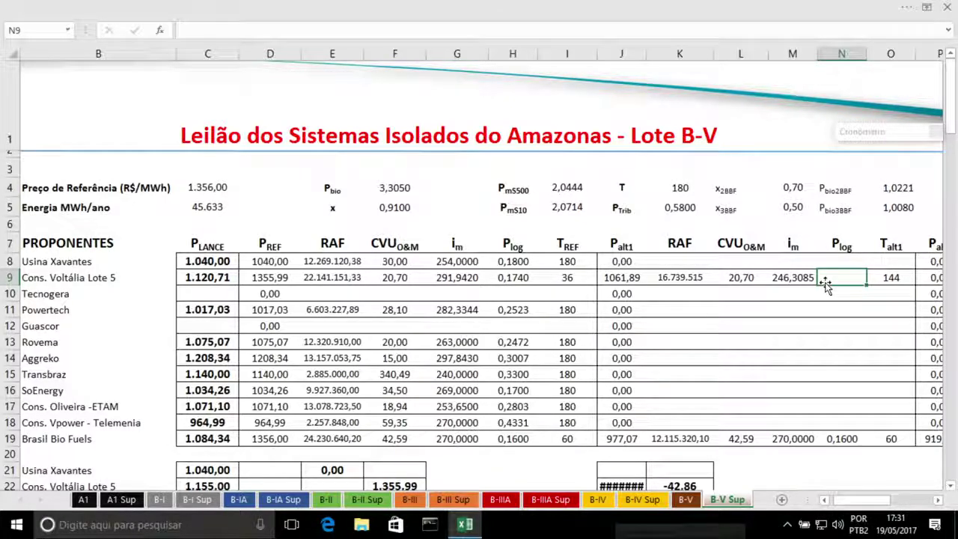
pyautogui.write('0')
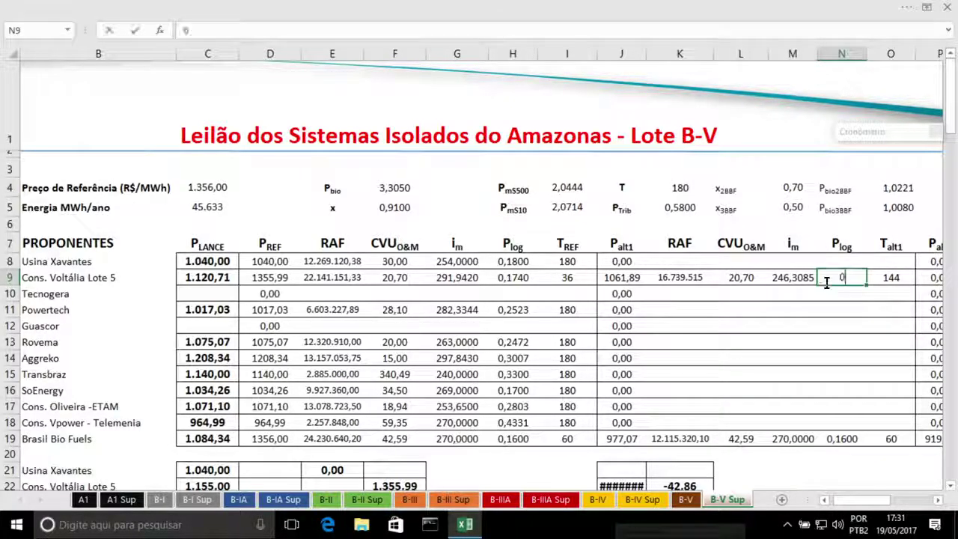
pyautogui.write(',1740')
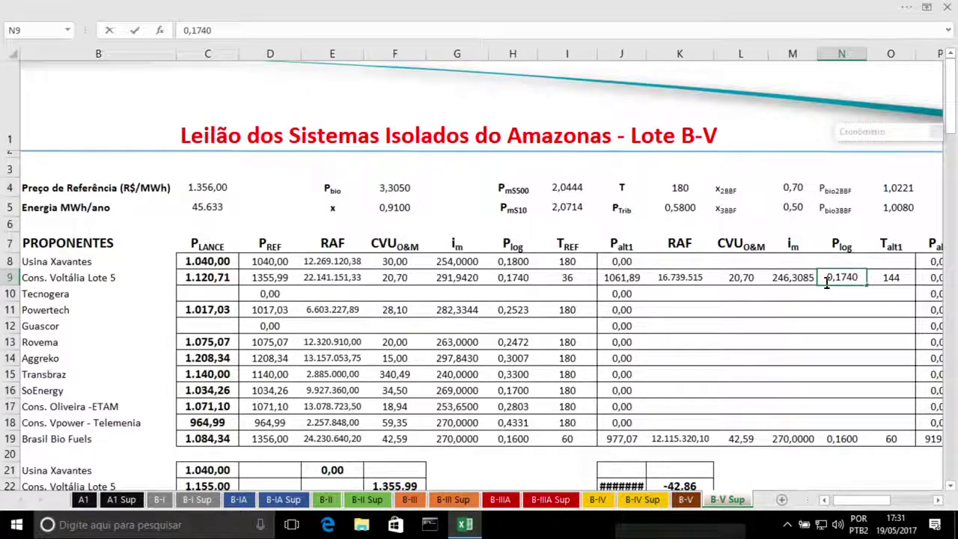
pyautogui.press('Return')
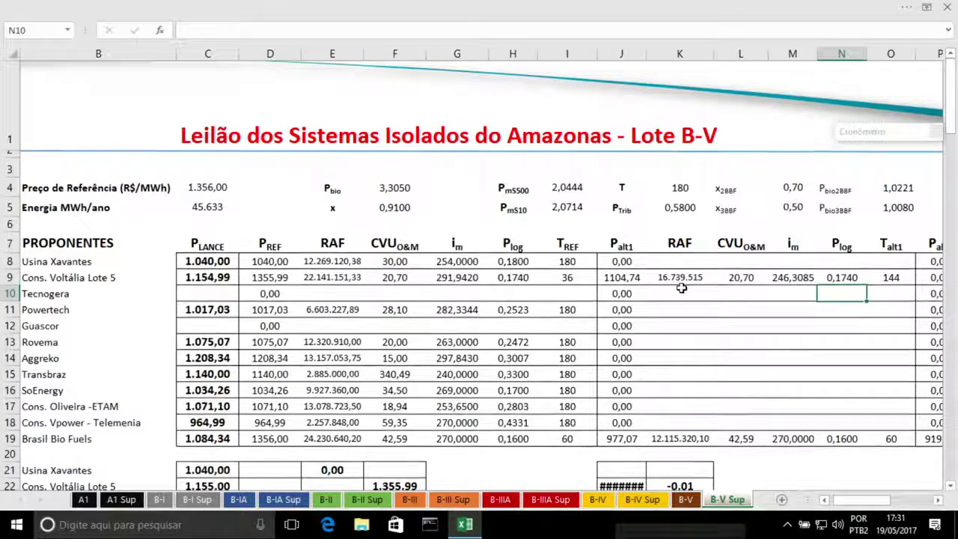
pyautogui.scroll(-1, 658, 224)
pyautogui.moveTo(647, 54); pyautogui.dragTo(655, 53)
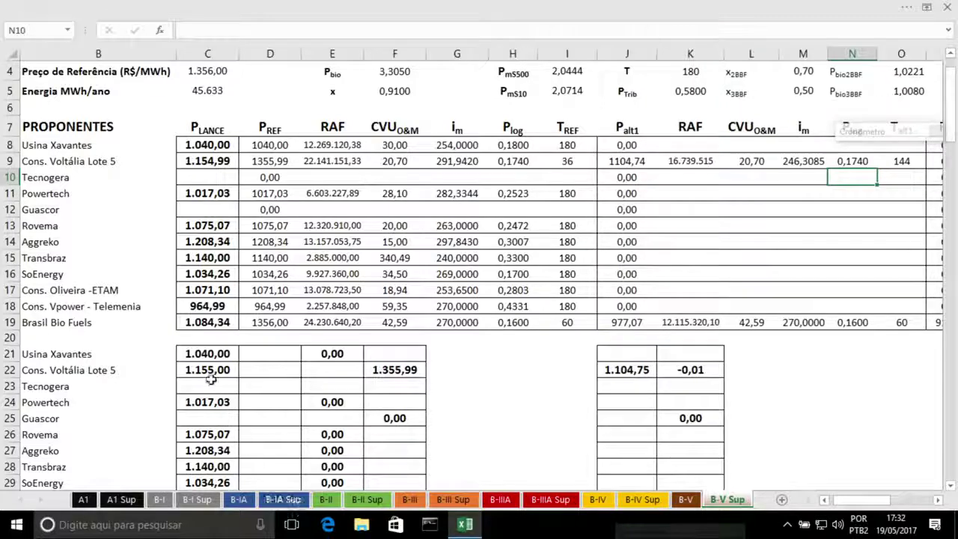
pyautogui.click(397, 370)
pyautogui.moveTo(365, 369); pyautogui.dragTo(355, 369)
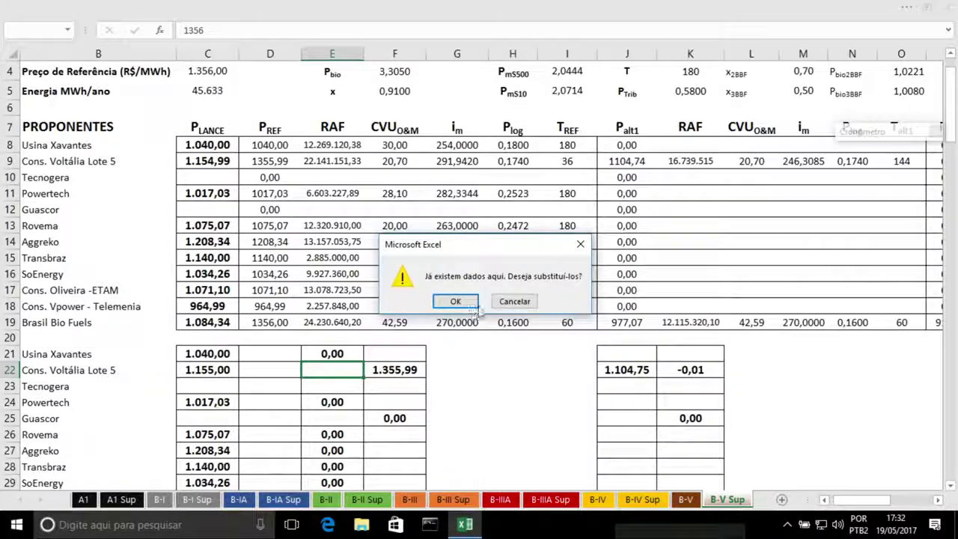
pyautogui.click(514, 302)
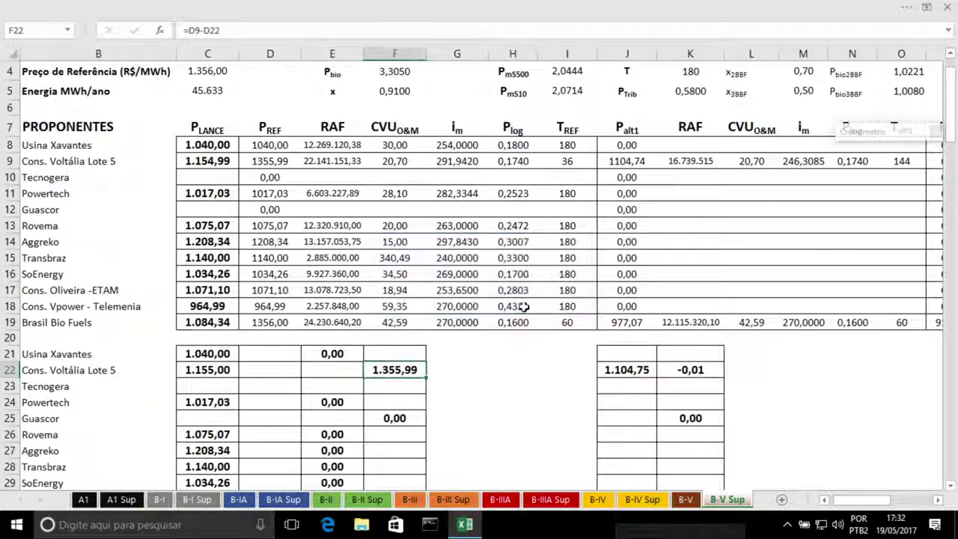
# Enter Cons. Voltália's announced reference price of 1355,99 in D22
pyautogui.click(206, 369)
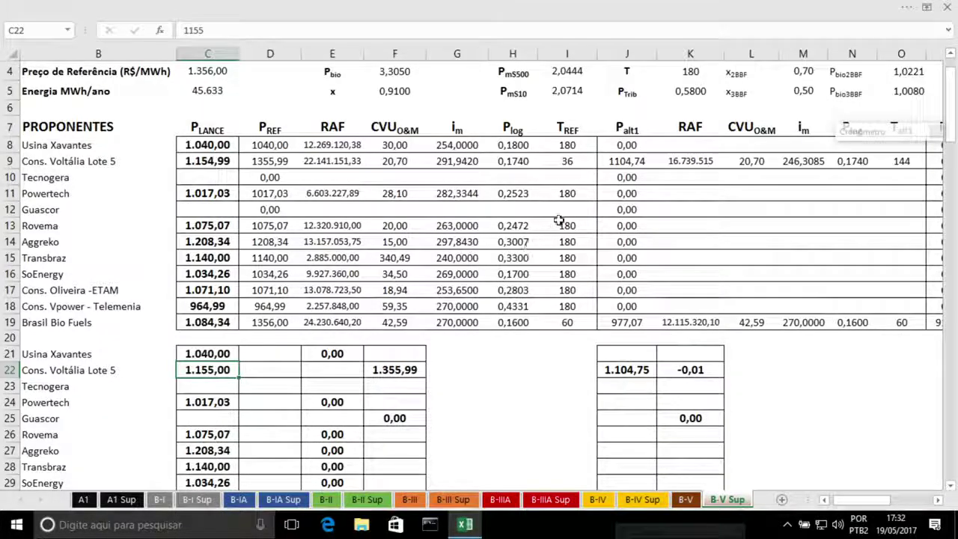
pyautogui.click(383, 370)
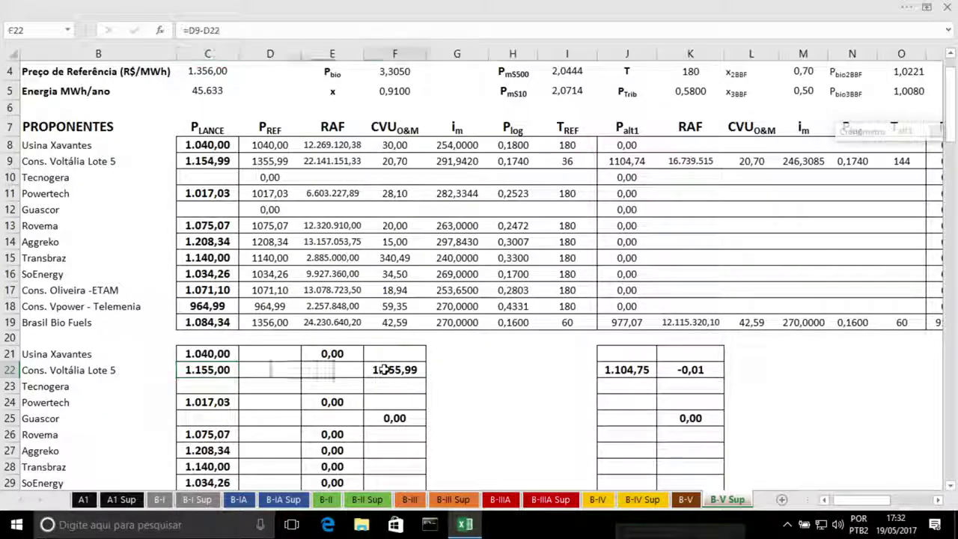
pyautogui.click(349, 370)
pyautogui.click(275, 369)
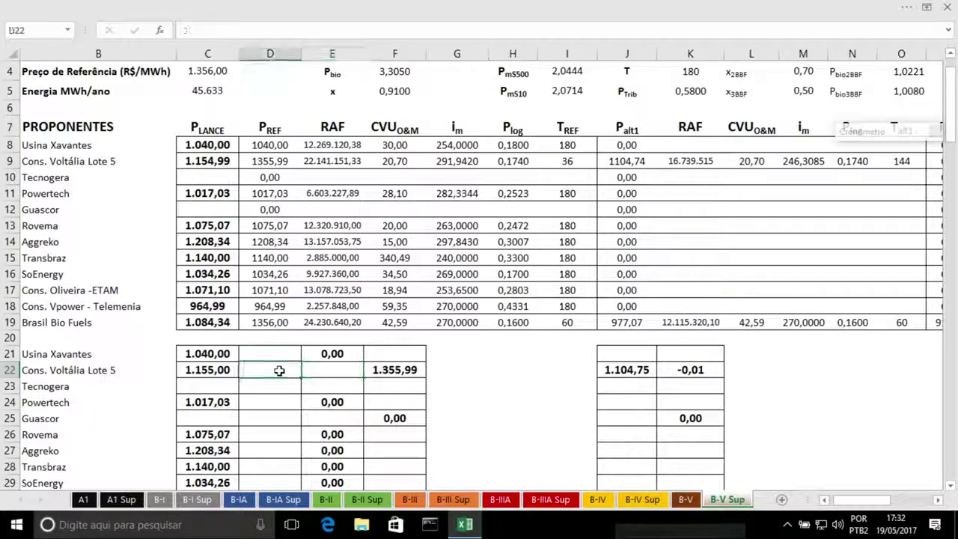
pyautogui.write('1.35')
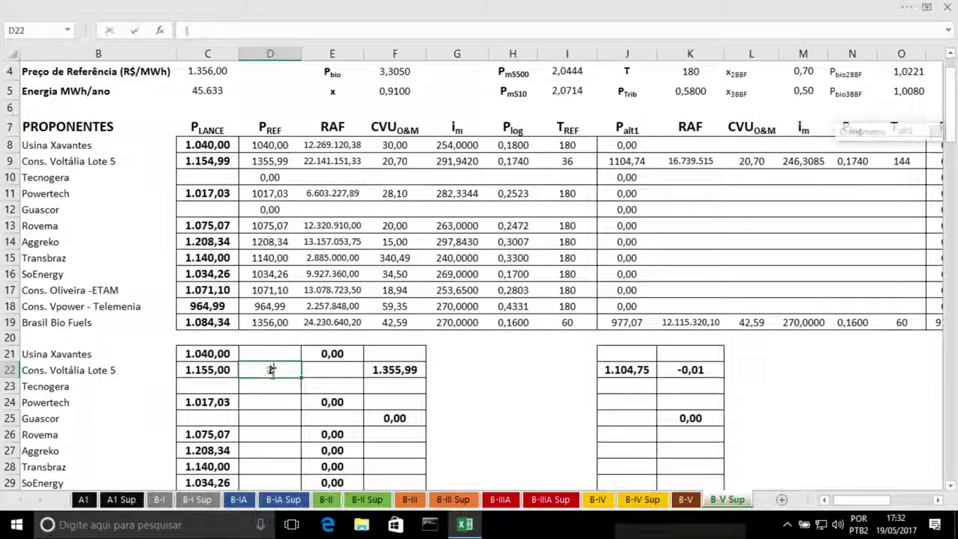
pyautogui.write('5')
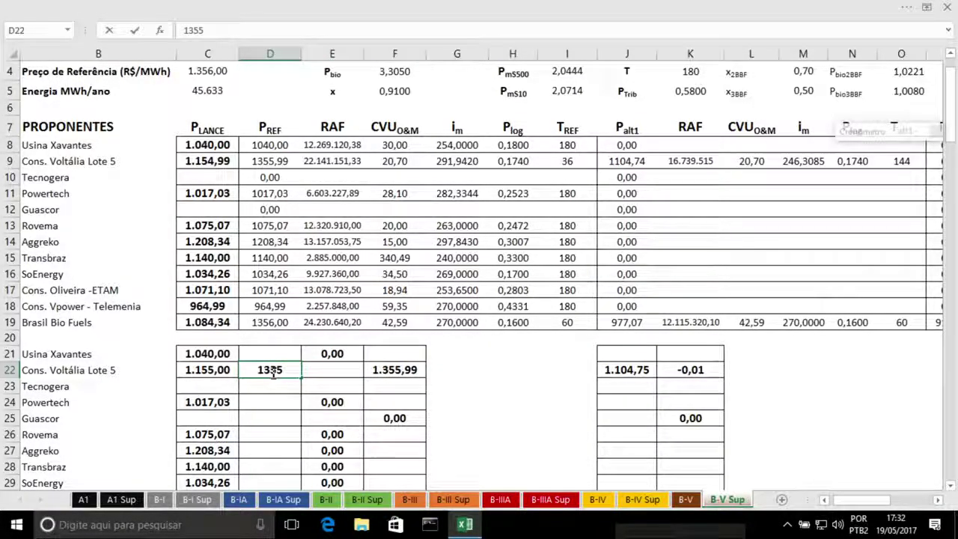
pyautogui.write(',99')
pyautogui.press('Return')
pyautogui.click(258, 369)
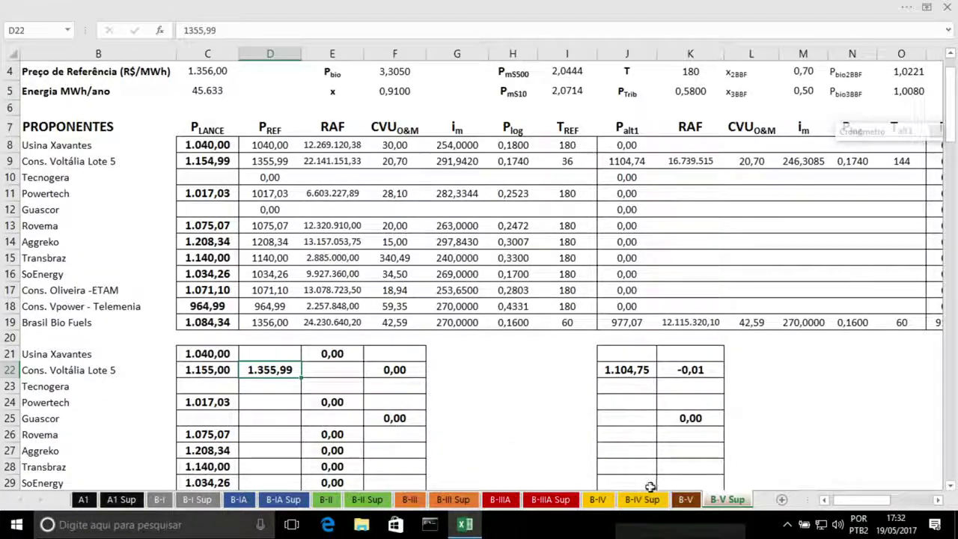
# Open the B-V sheet to review the ranking of lot B-V proposals, including Cons. Voltália's
pyautogui.click(682, 501)
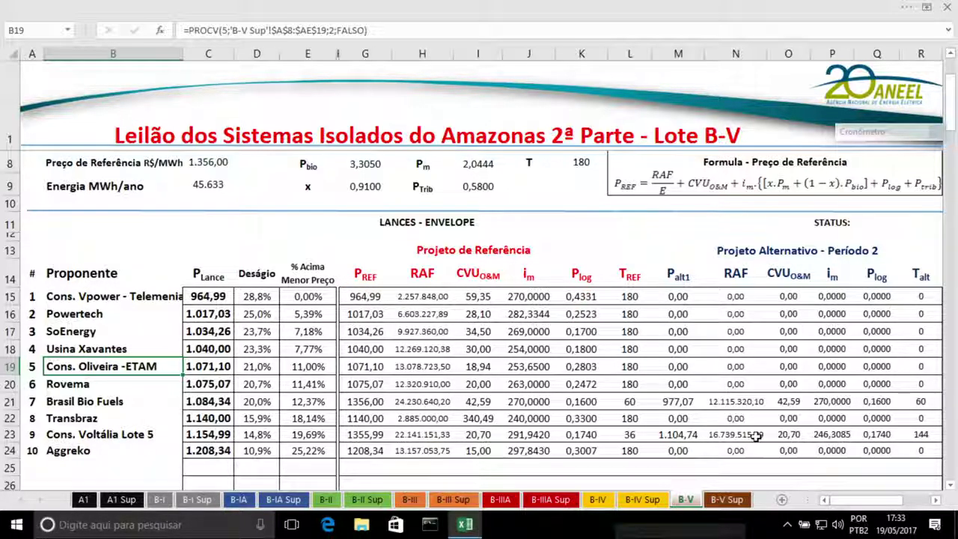
pyautogui.click(648, 418)
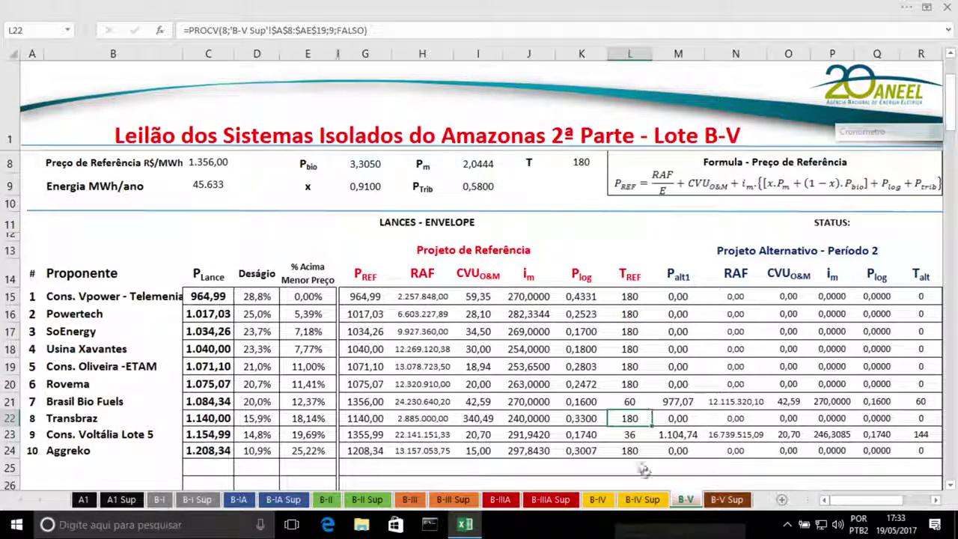
# Return to the B-V Sup sheet and enter Guascor's announced price of 1315,32 in C25
pyautogui.click(726, 499)
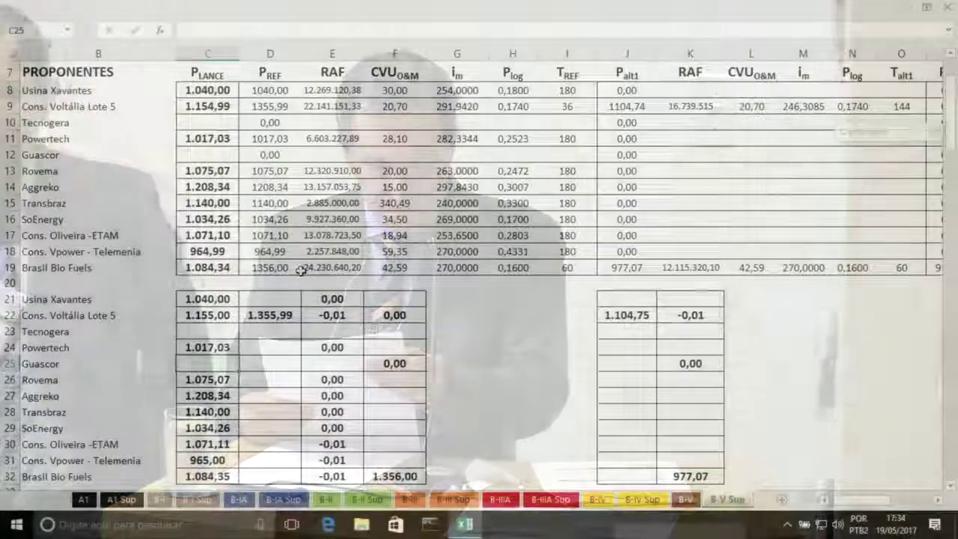
pyautogui.write('315')
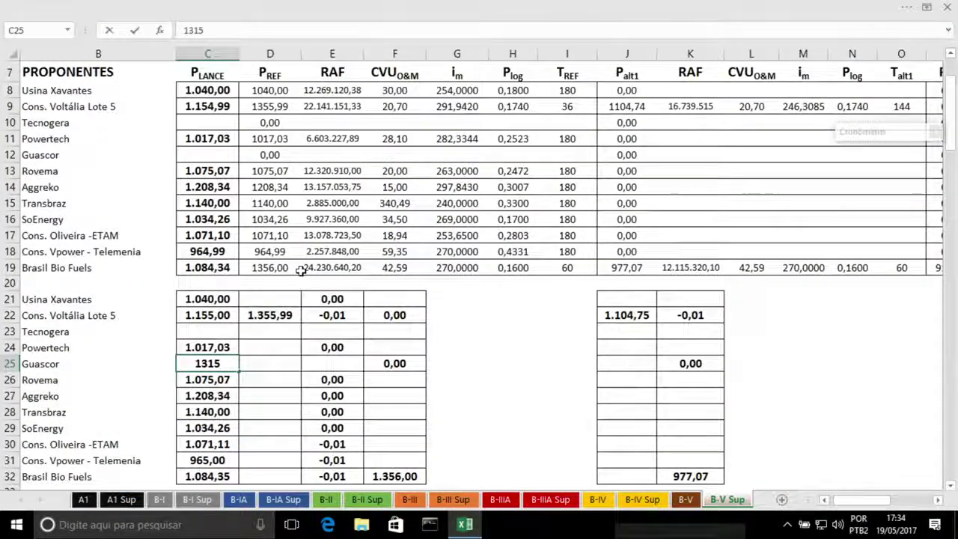
pyautogui.write(',32')
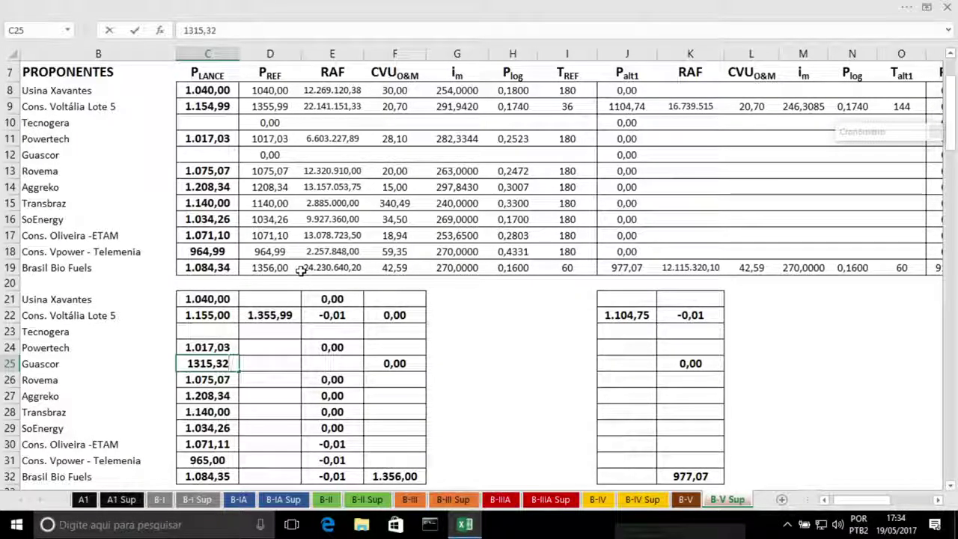
pyautogui.press('Return')
# Enter Guascor's RAF of 19954309,93 in E12
pyautogui.click(318, 152)
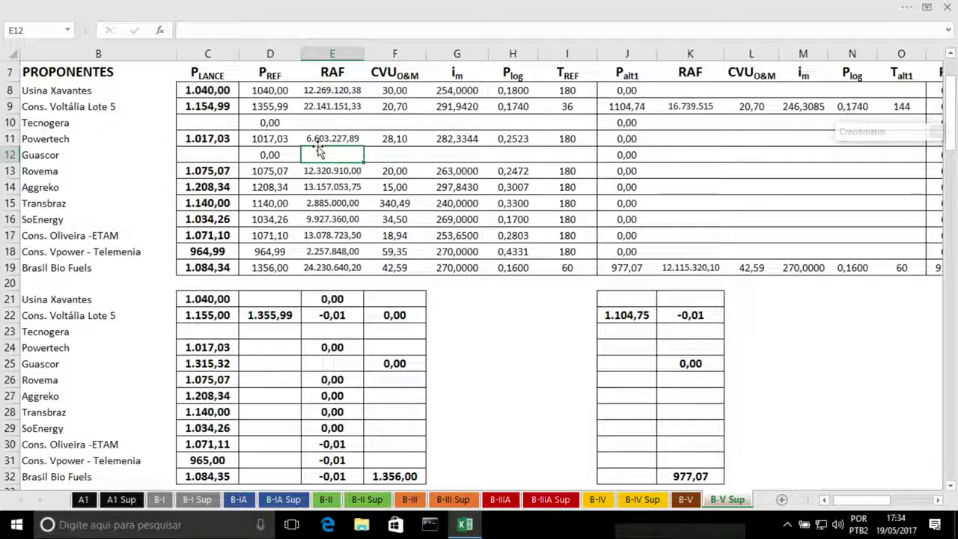
pyautogui.write('19')
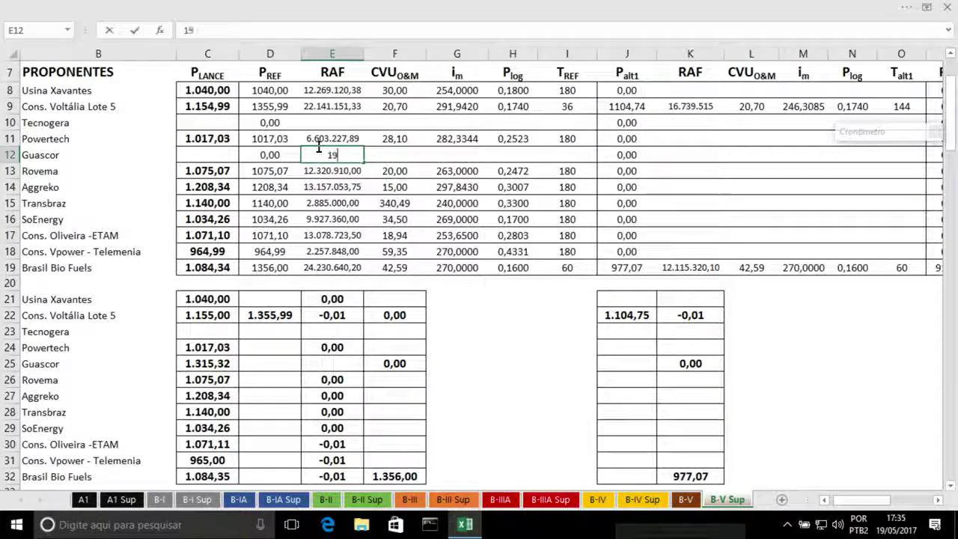
pyautogui.write('954')
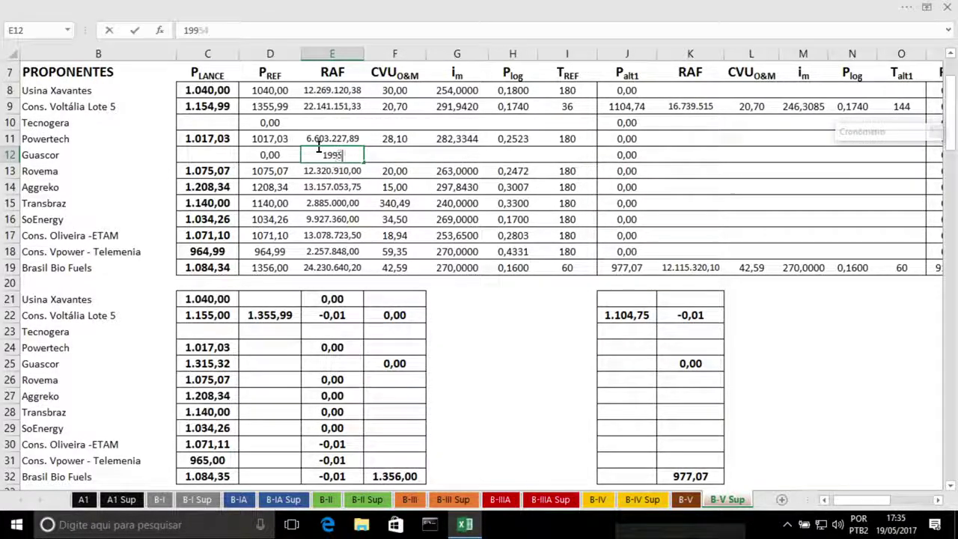
pyautogui.write('309')
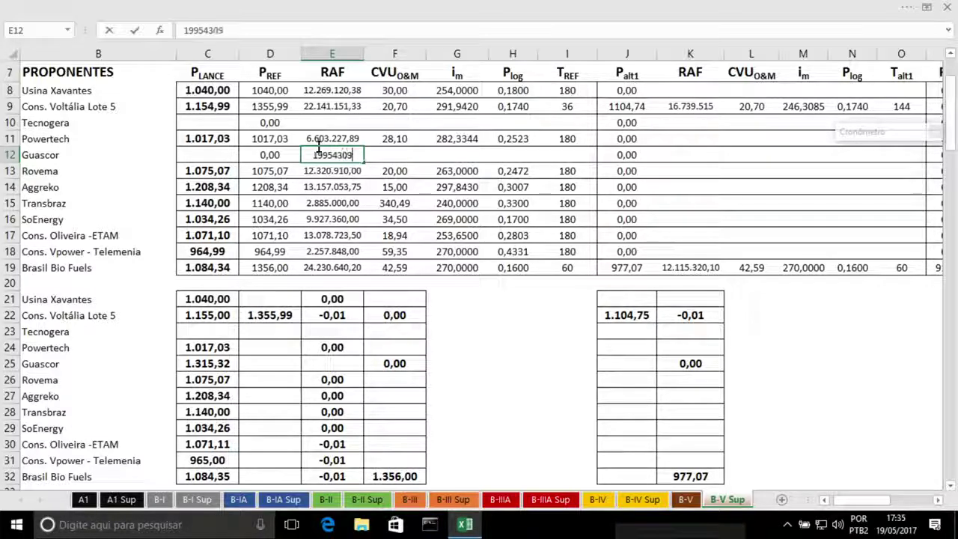
pyautogui.write(',93')
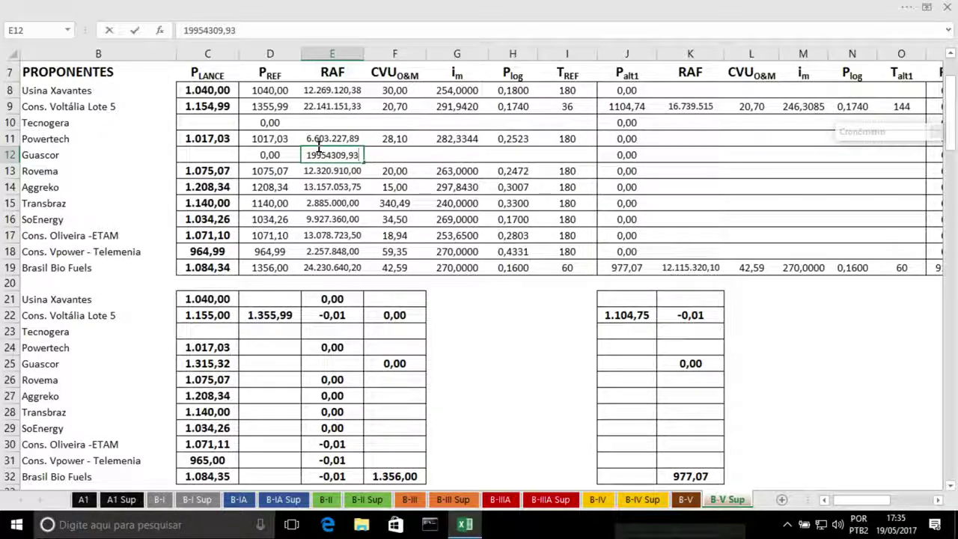
pyautogui.press('Tab')
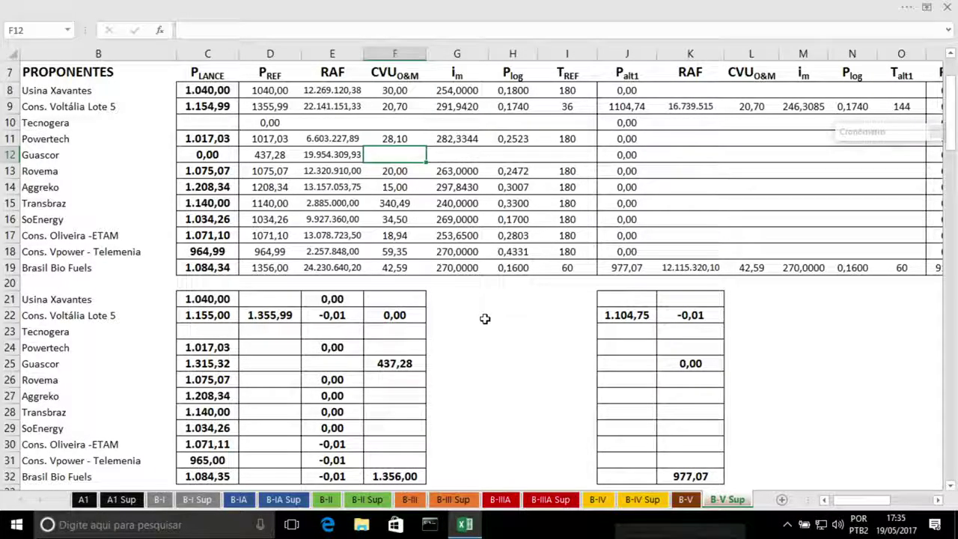
# Enter Guascor's CVU O&M of 28,21 in F12 and its i_m of 255,0000 in G12
pyautogui.write('28')
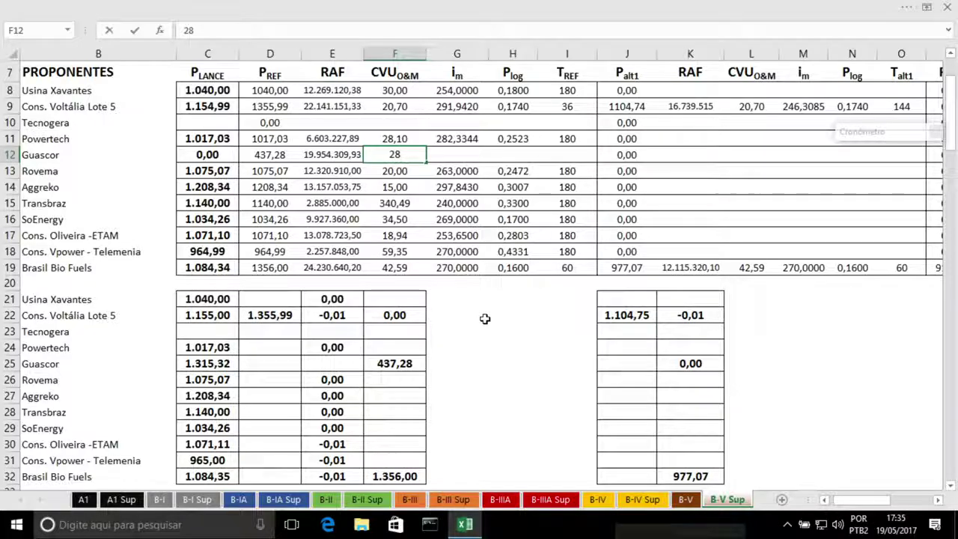
pyautogui.write(',21')
pyautogui.press('Tab')
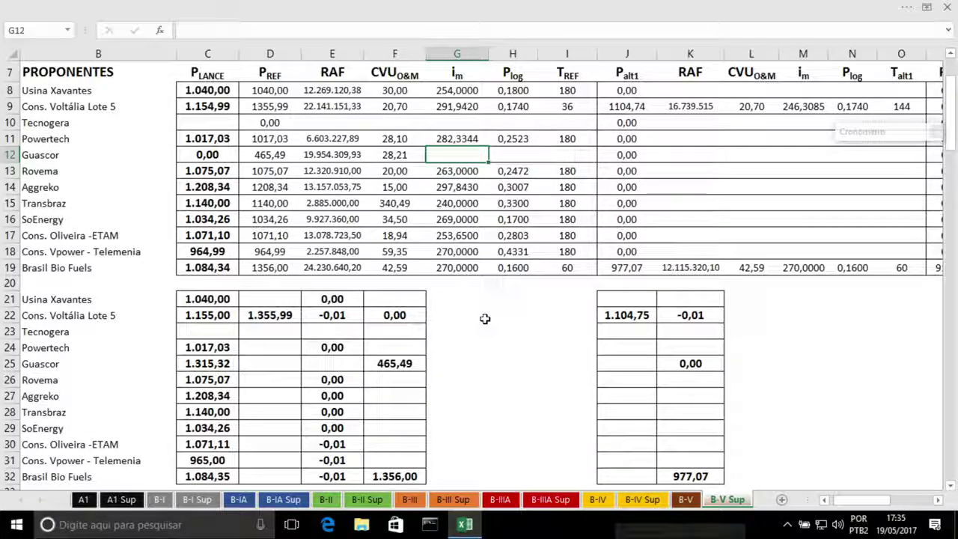
pyautogui.write('255')
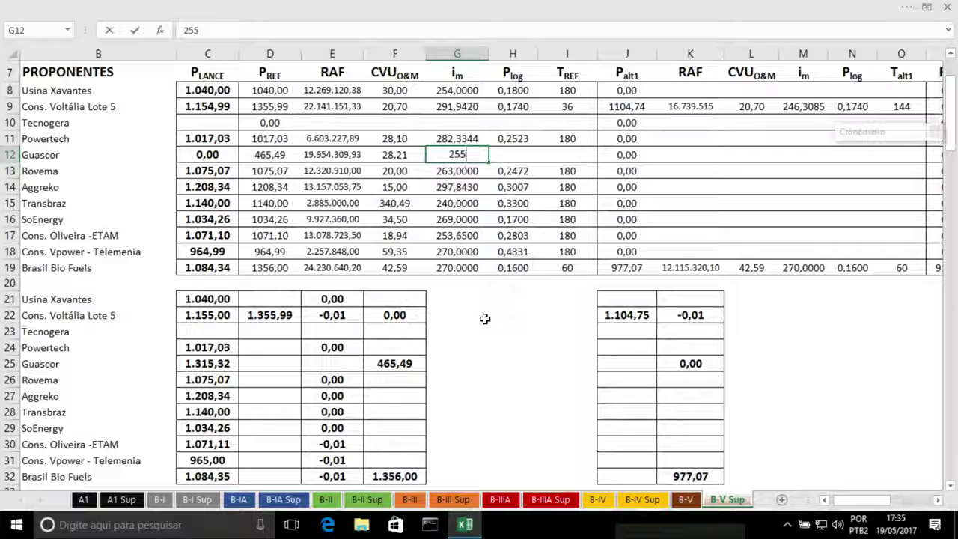
pyautogui.write(',0000')
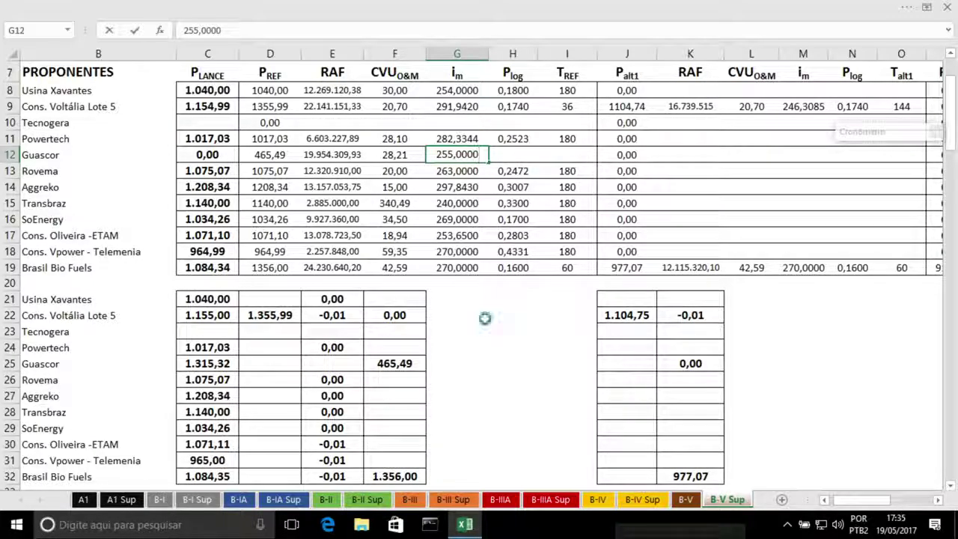
pyautogui.press('Tab')
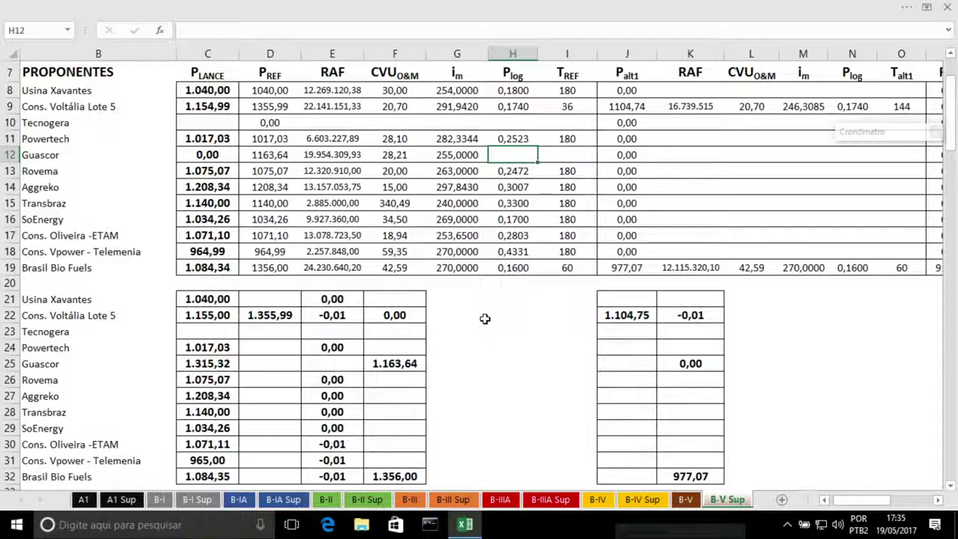
# Enter Guascor's P_log of 0,5948 in H12
pyautogui.write('0,')
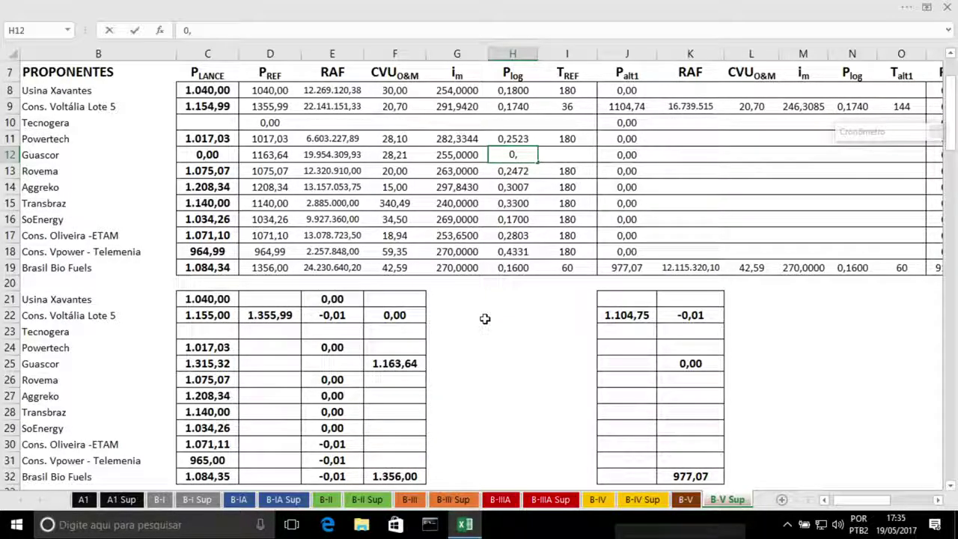
pyautogui.write('9')
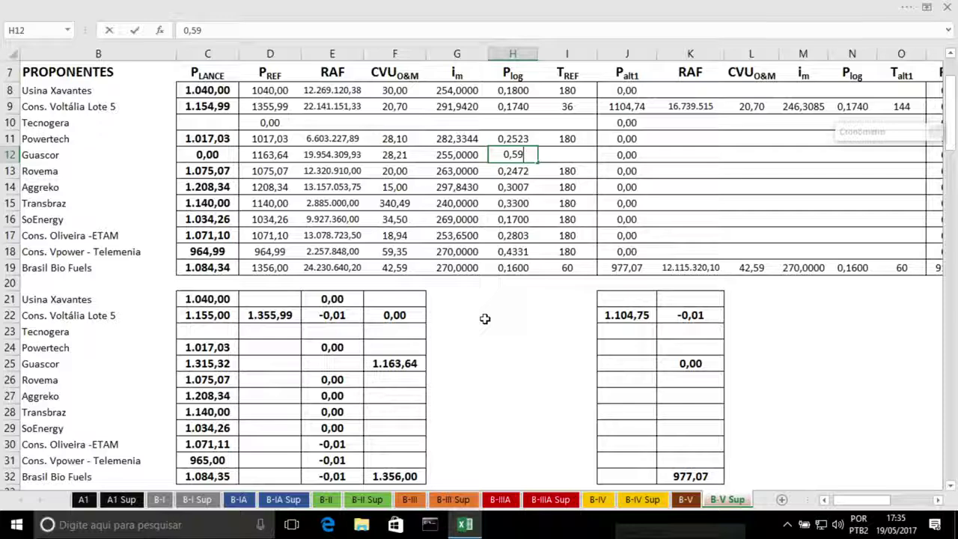
pyautogui.write('48')
pyautogui.press('Return')
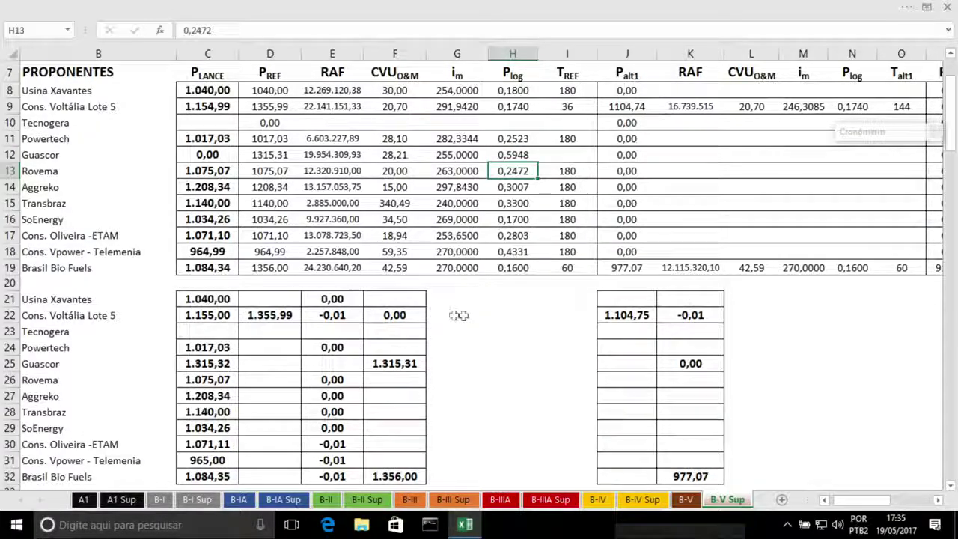
# Check Guascor's announced price in C25 and enter its T_REF of 180 in I12
pyautogui.click(270, 139)
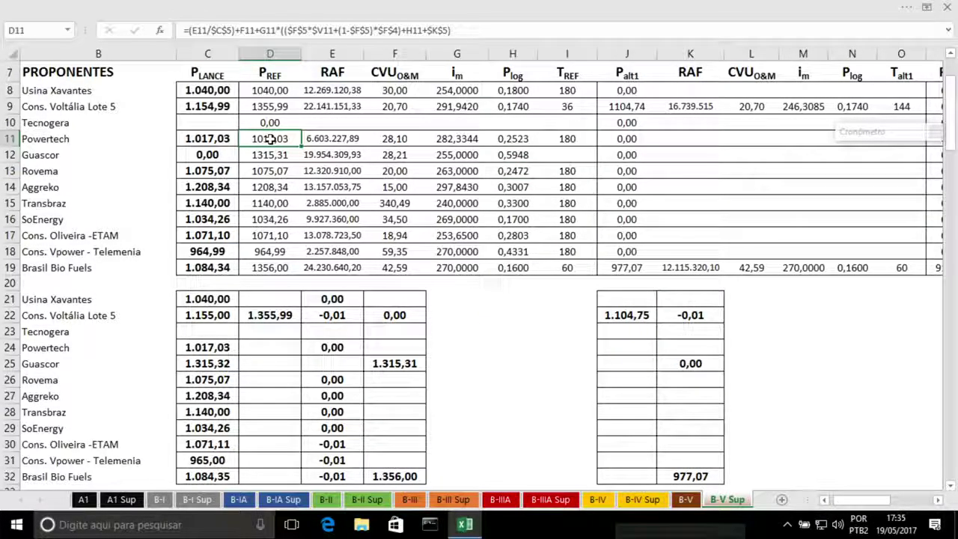
pyautogui.click(567, 157)
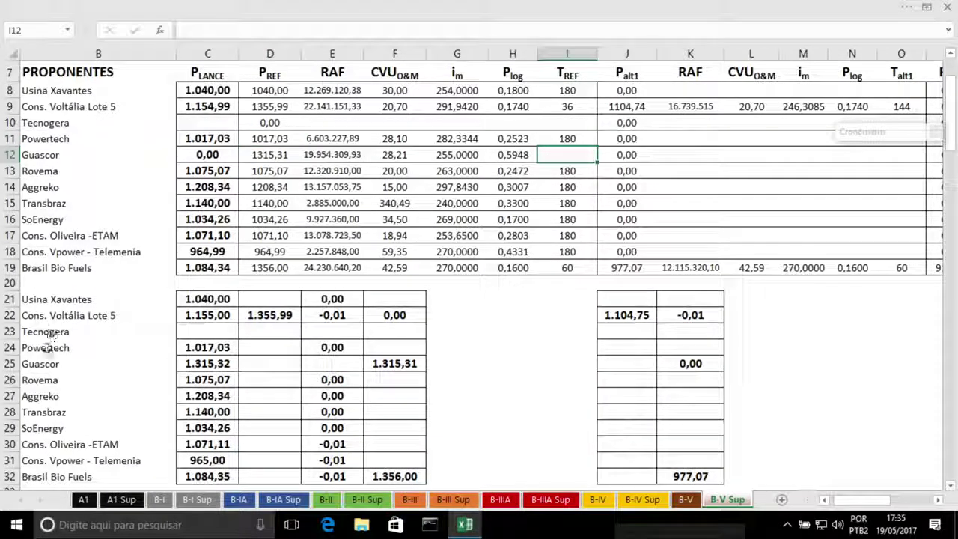
pyautogui.click(198, 364)
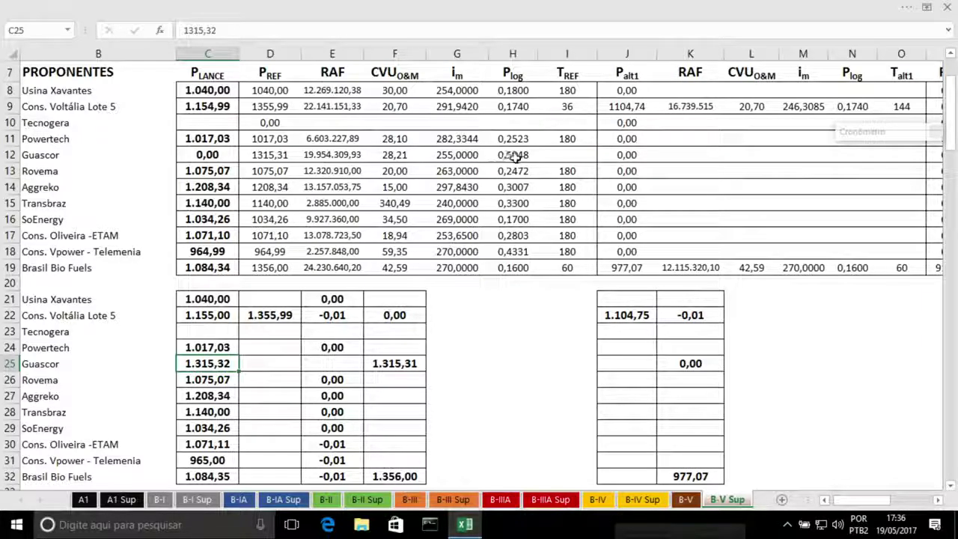
pyautogui.click(558, 155)
pyautogui.write('180')
pyautogui.press('Return')
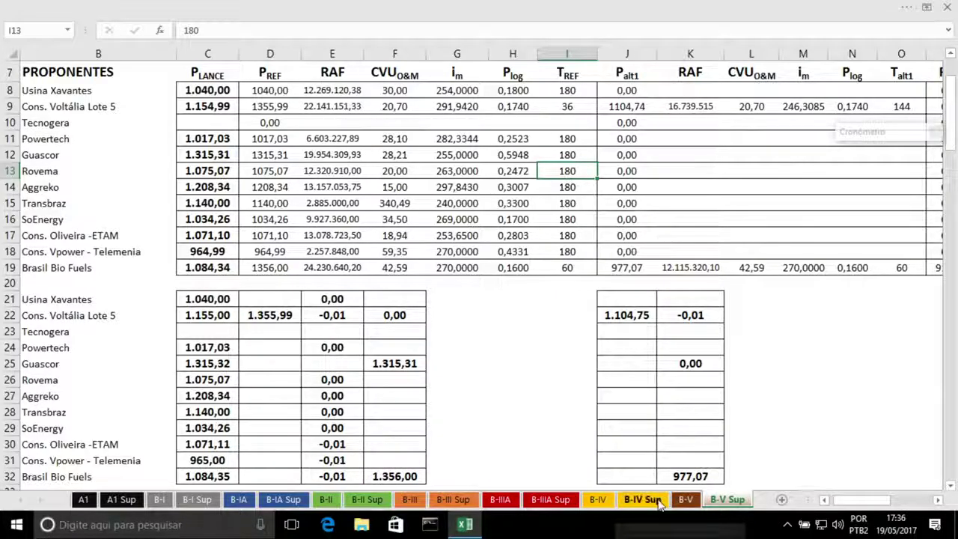
# Open the B-V sheet to review the lot's ranking and slightly widen column B to fit the bidder names
pyautogui.click(684, 499)
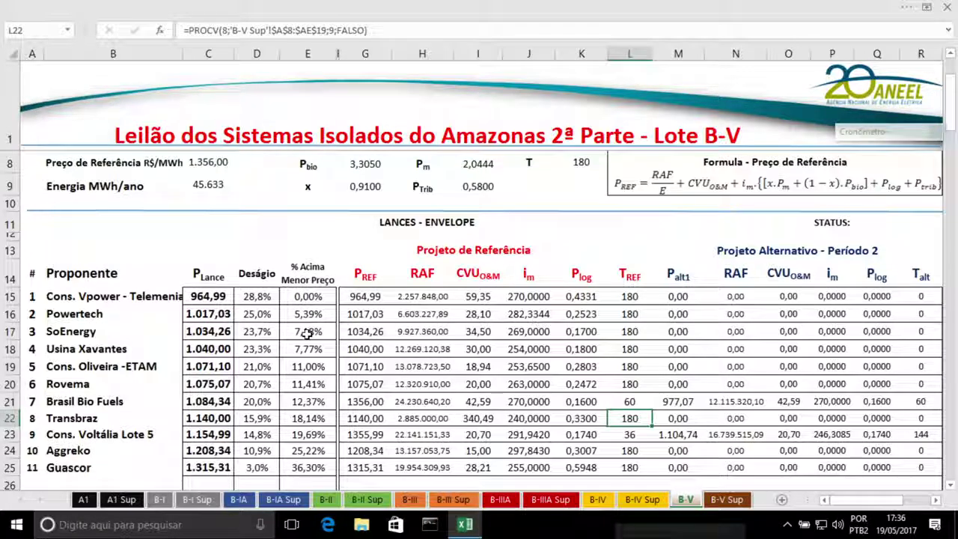
pyautogui.click(142, 365)
pyautogui.click(507, 372)
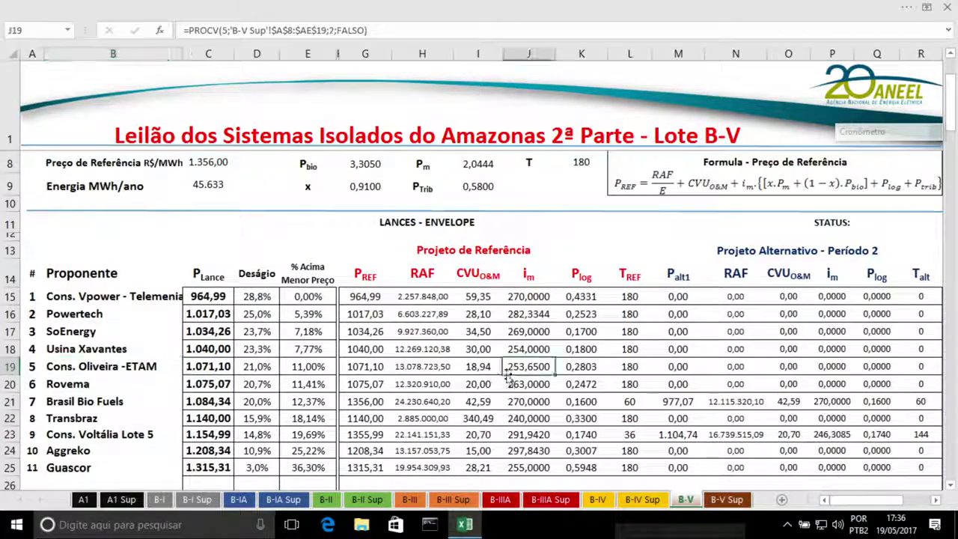
pyautogui.click(190, 298)
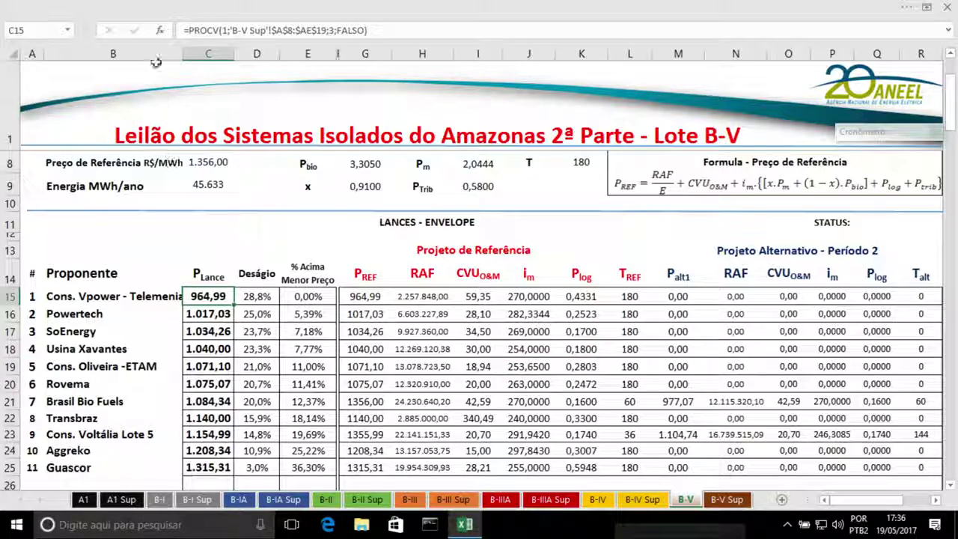
pyautogui.moveTo(182, 53); pyautogui.dragTo(186, 53)
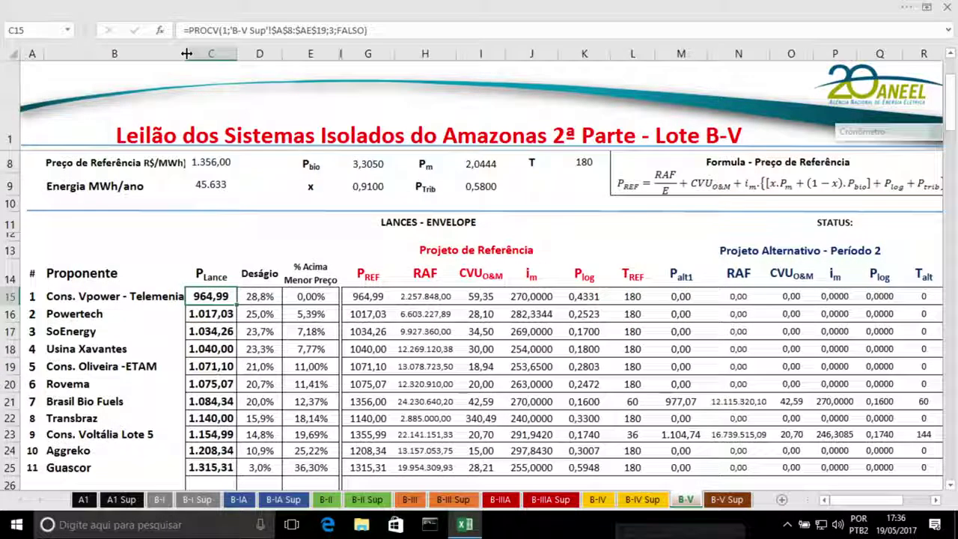
pyautogui.click(189, 247)
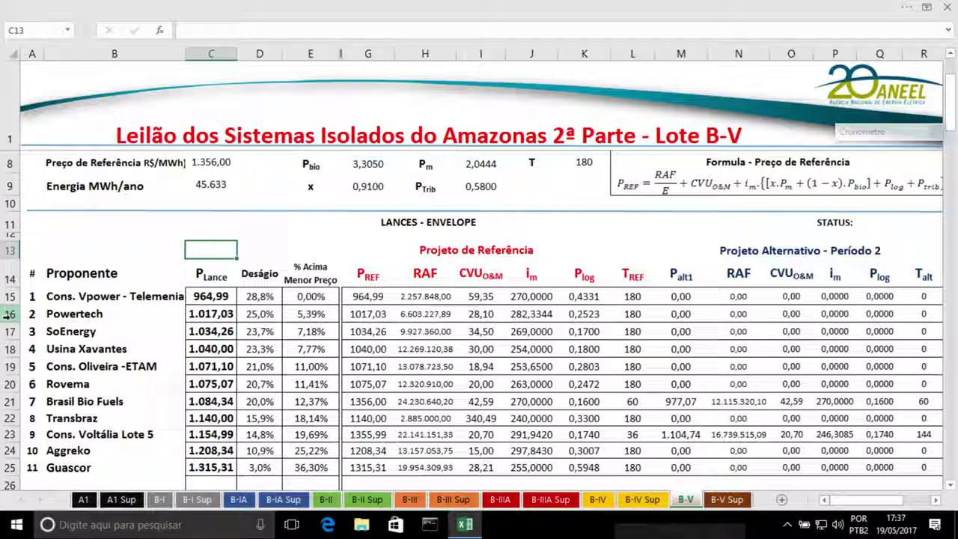
pyautogui.click(95, 246)
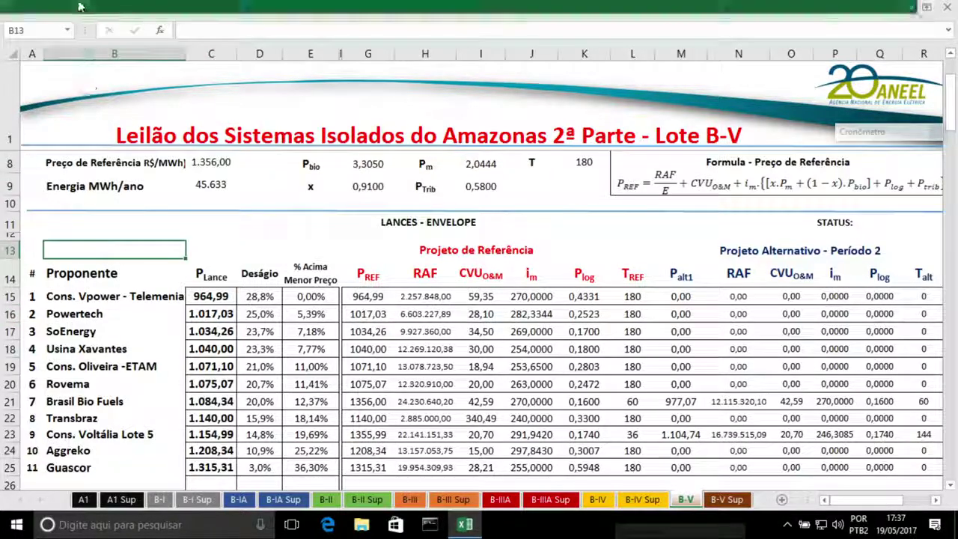
pyautogui.click(81, 7)
pyautogui.click(19, 11)
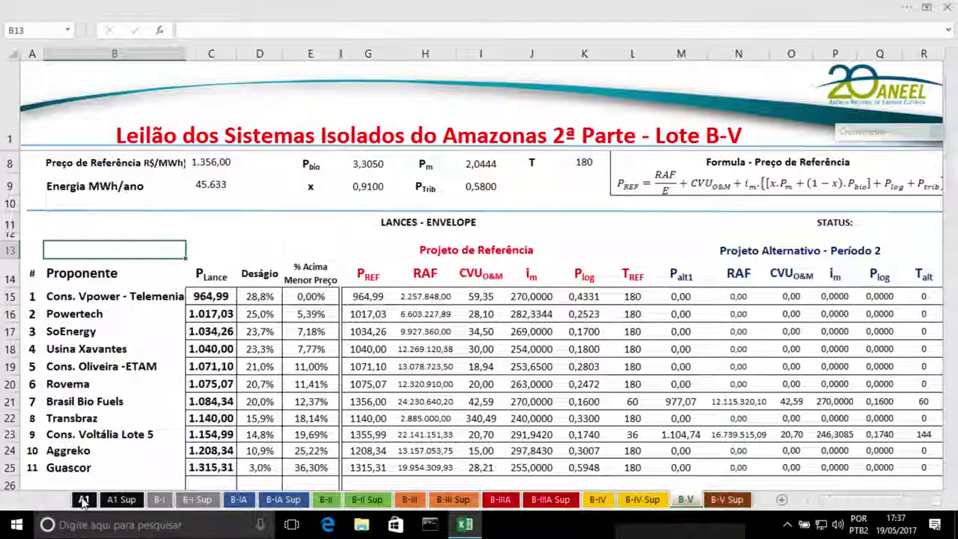
# Consult the A1 sheet as a reference and set lot B-V's status in Q11 of the B-V sheet to FINALIZADO
pyautogui.click(84, 499)
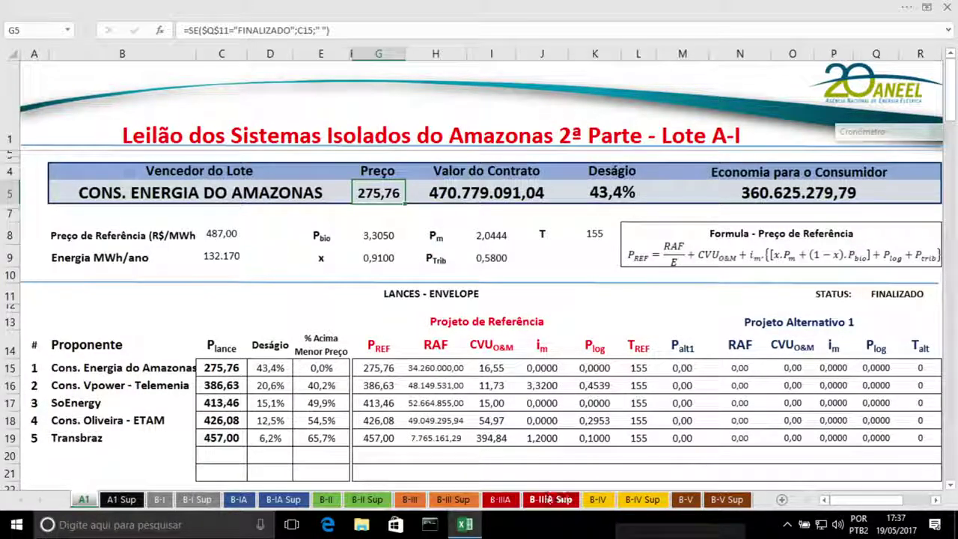
pyautogui.click(685, 499)
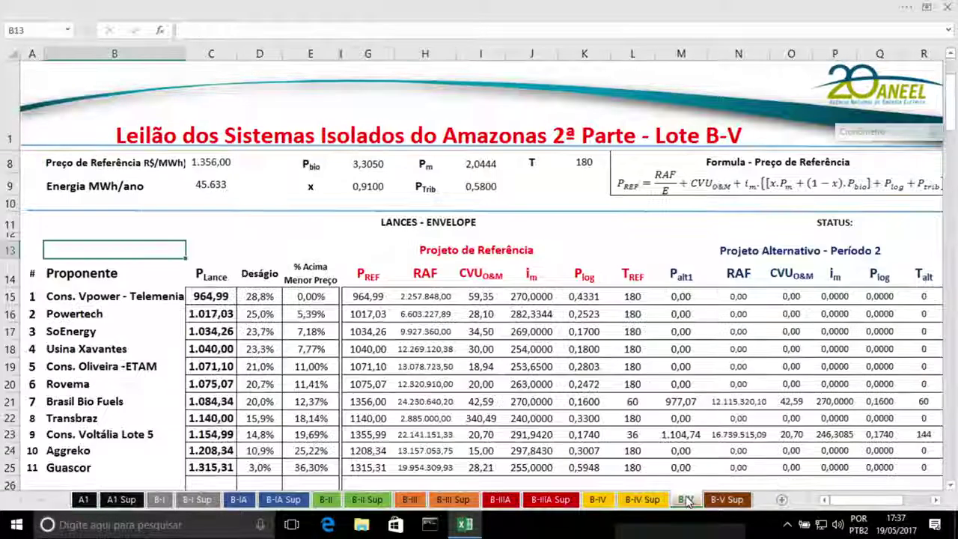
pyautogui.click(885, 223)
pyautogui.write('FINAL')
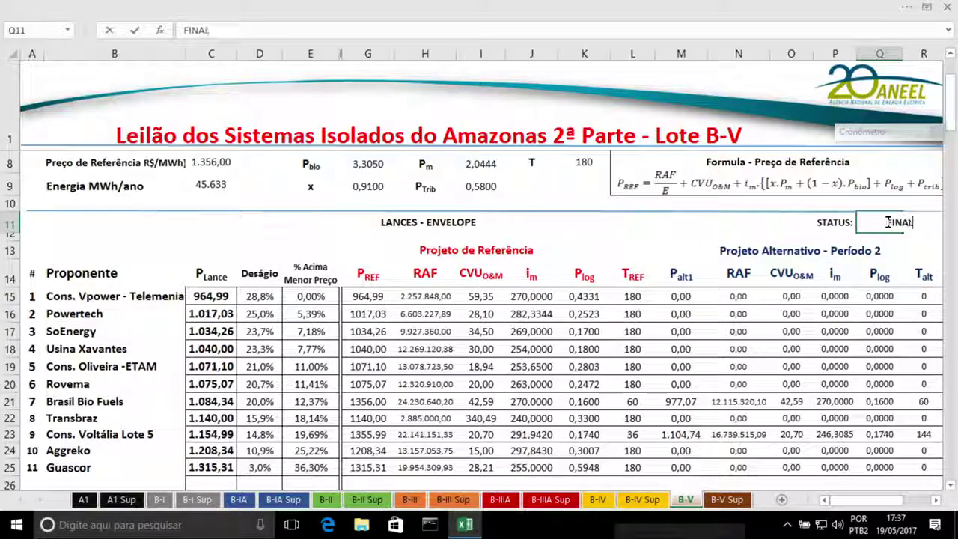
pyautogui.write('IZADO')
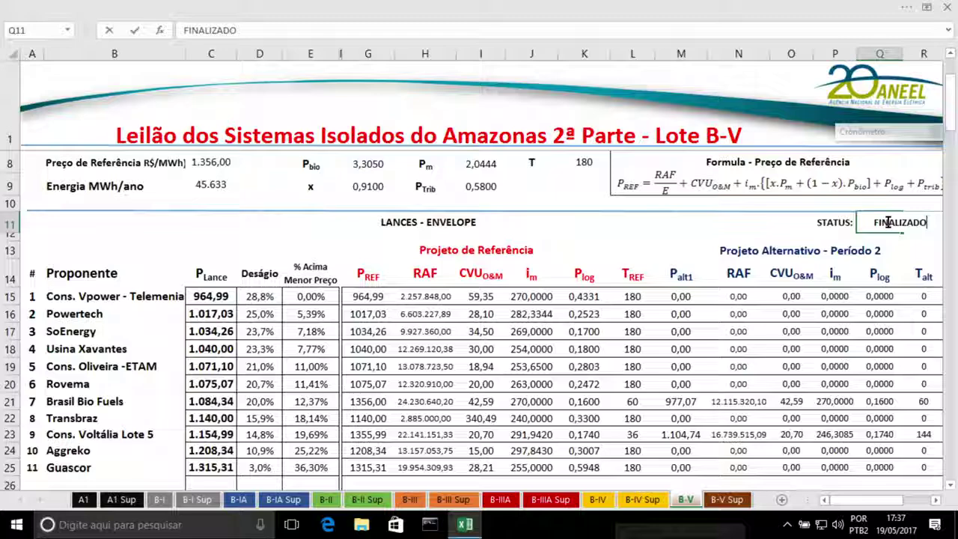
pyautogui.press('Return')
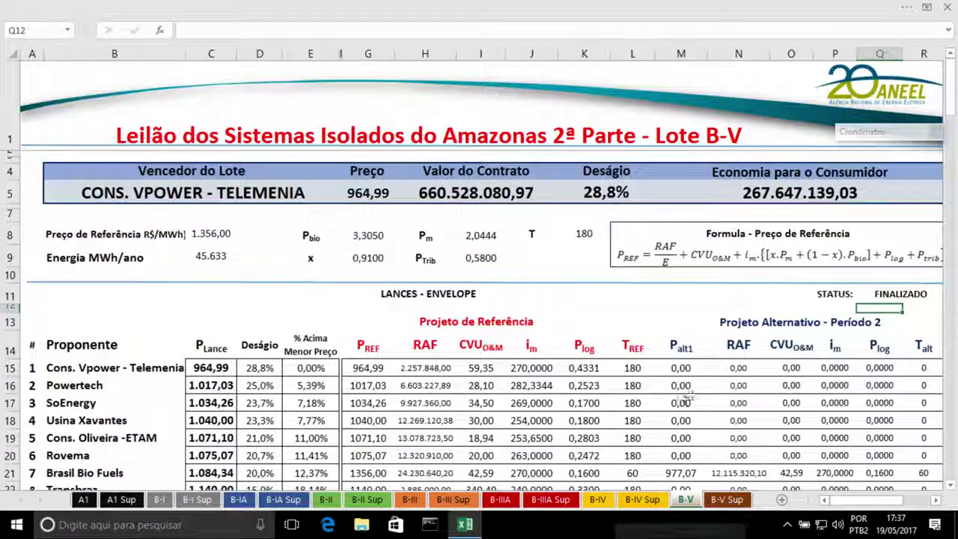